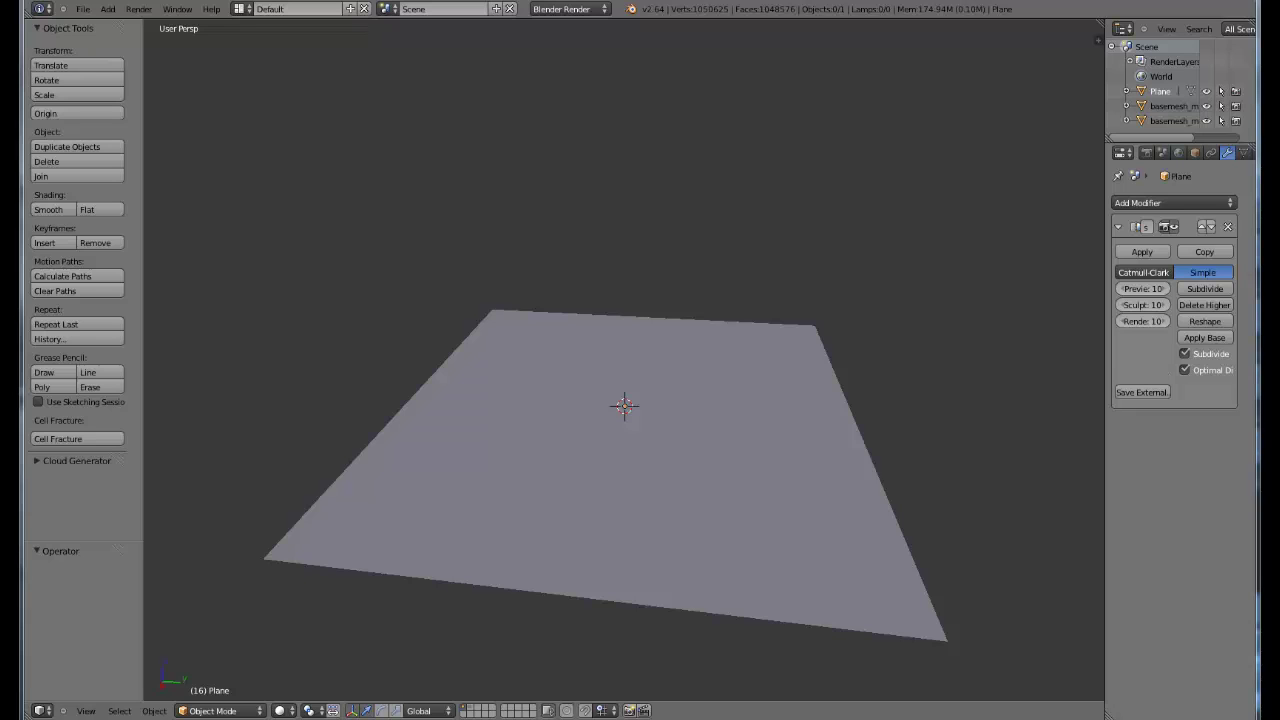
# Examine the brushpack folder in the file explorer, including brushSet_mechanical_01.blend and the displacement and normal subfolders
pyautogui.moveTo(1279, 205)
pyautogui.mouseDown()
pyautogui.moveTo(241, 217)
pyautogui.moveTo(386, 190)
pyautogui.moveTo(370, 194)
pyautogui.mouseUp()
pyautogui.click(456, 338)
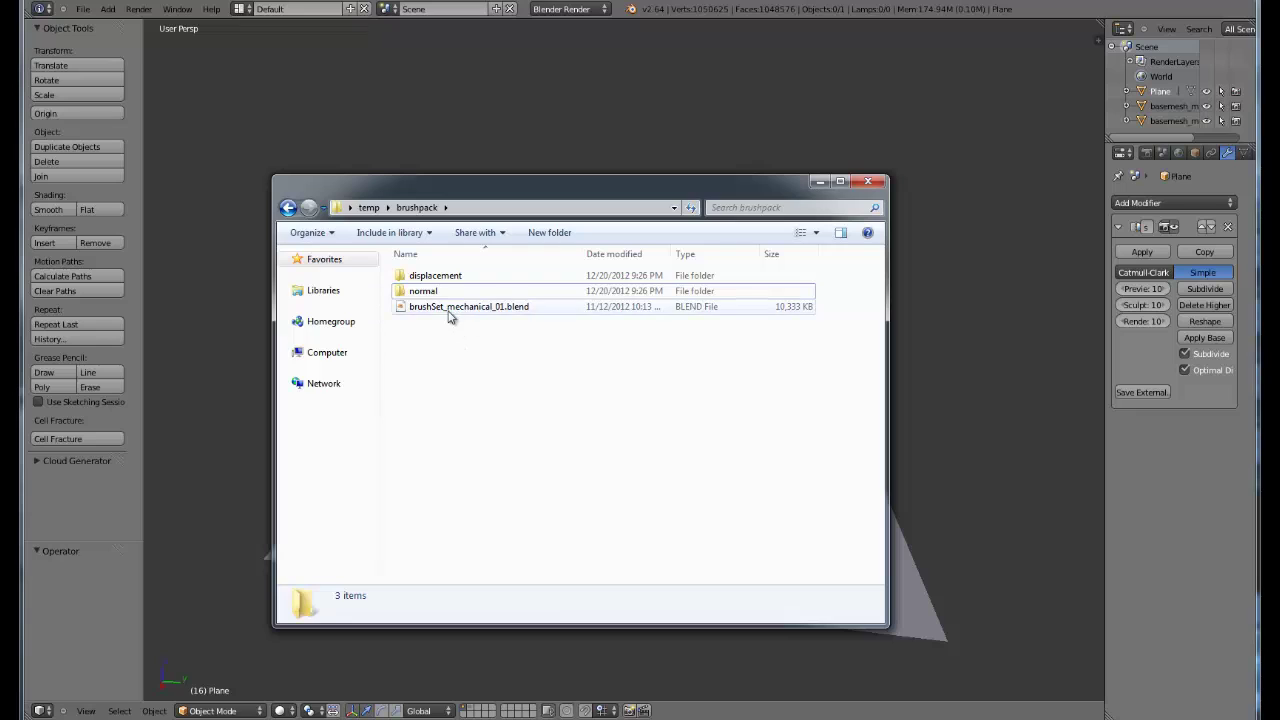
pyautogui.click(440, 310)
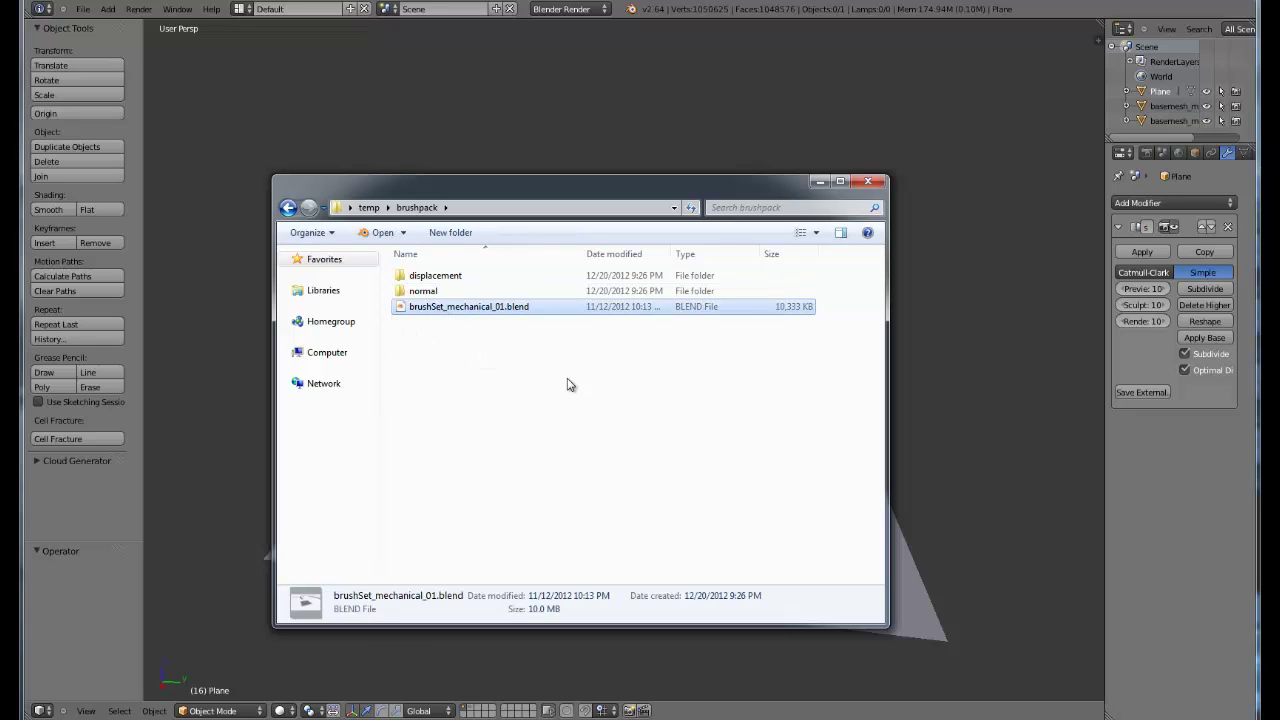
pyautogui.click(456, 294)
pyautogui.doubleClick(458, 293)
pyautogui.press('BackSpace')
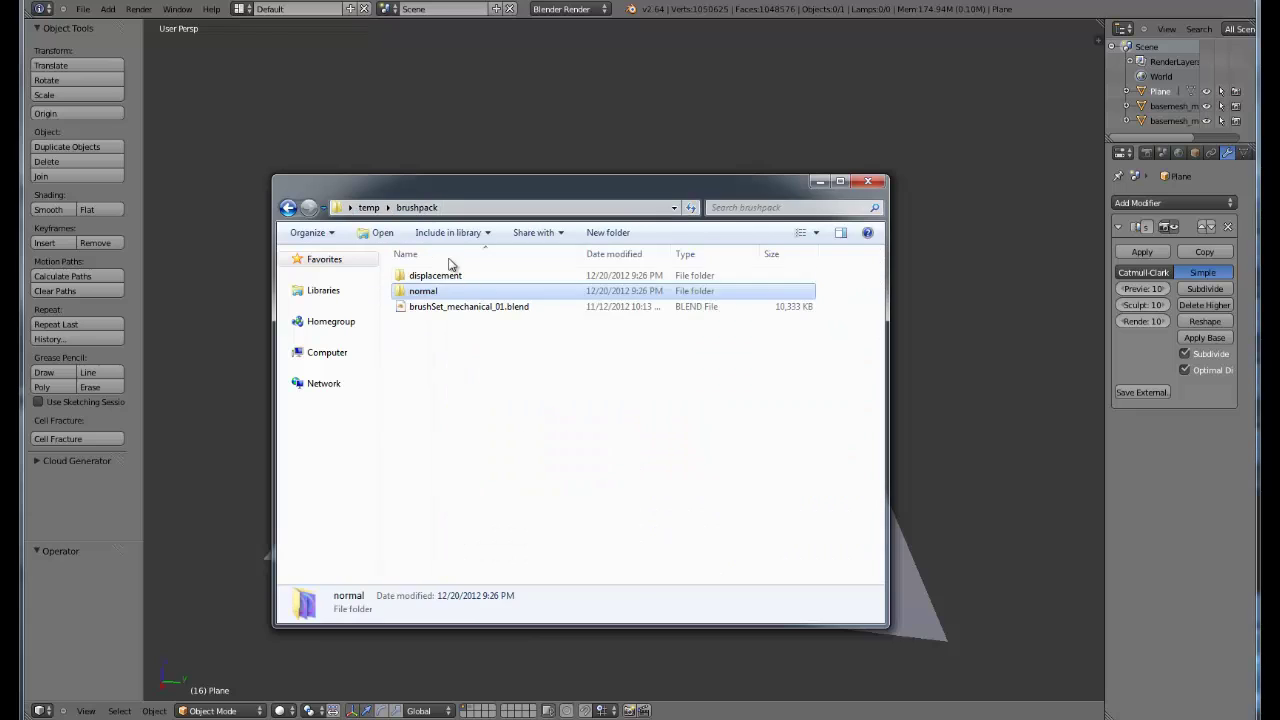
pyautogui.doubleClick(461, 279)
pyautogui.press('BackSpace')
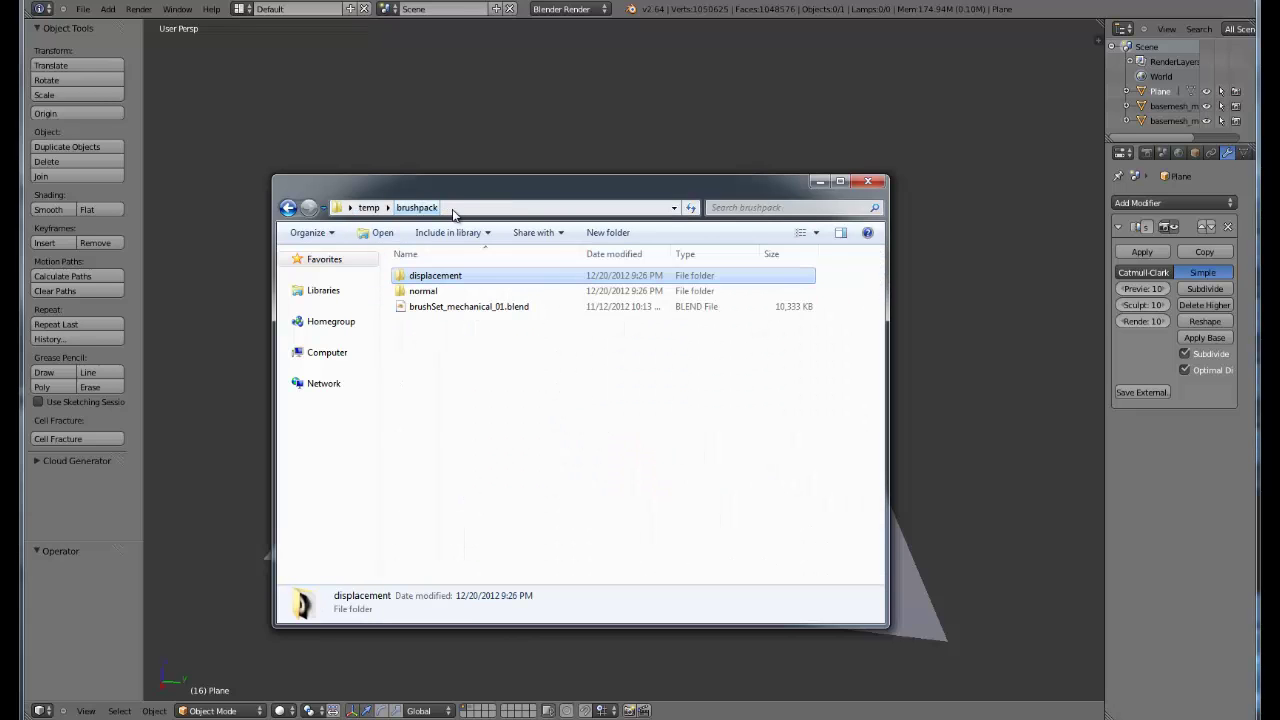
pyautogui.click(491, 289)
pyautogui.click(486, 281)
pyautogui.click(491, 291)
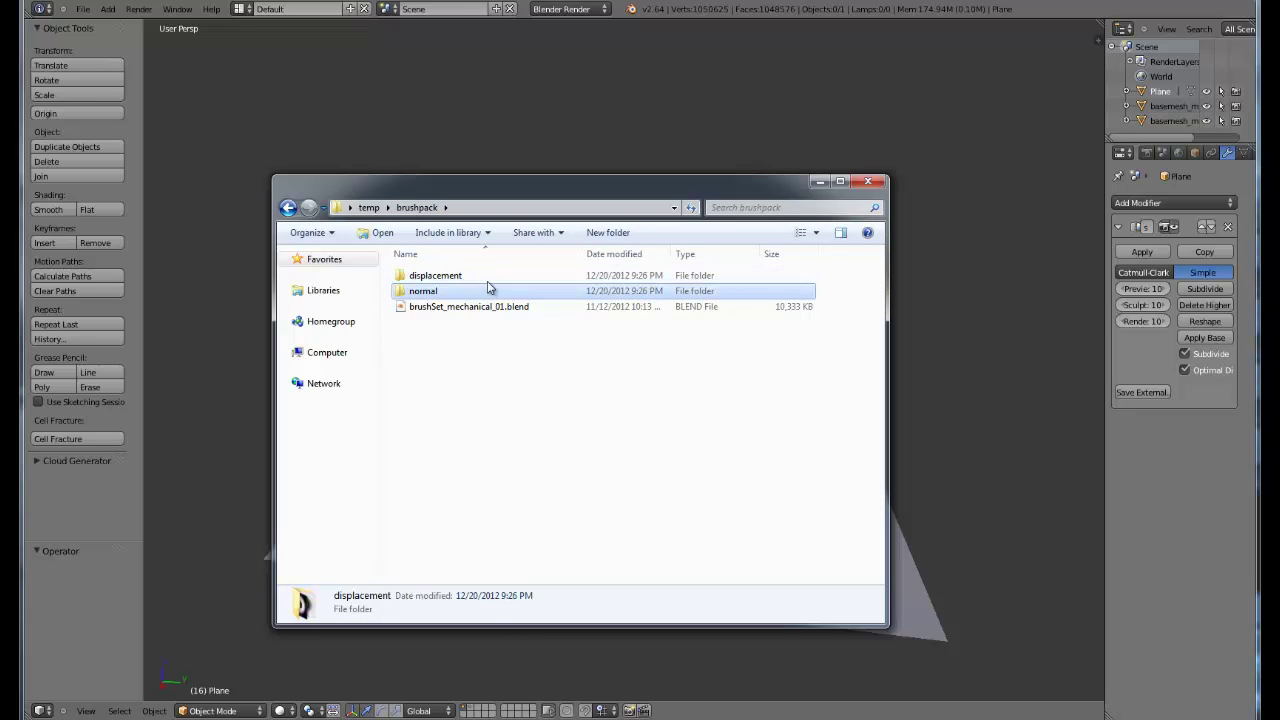
pyautogui.click(491, 276)
pyautogui.click(491, 291)
pyautogui.click(491, 276)
pyautogui.moveTo(517, 196); pyautogui.dragTo(1279, 218)
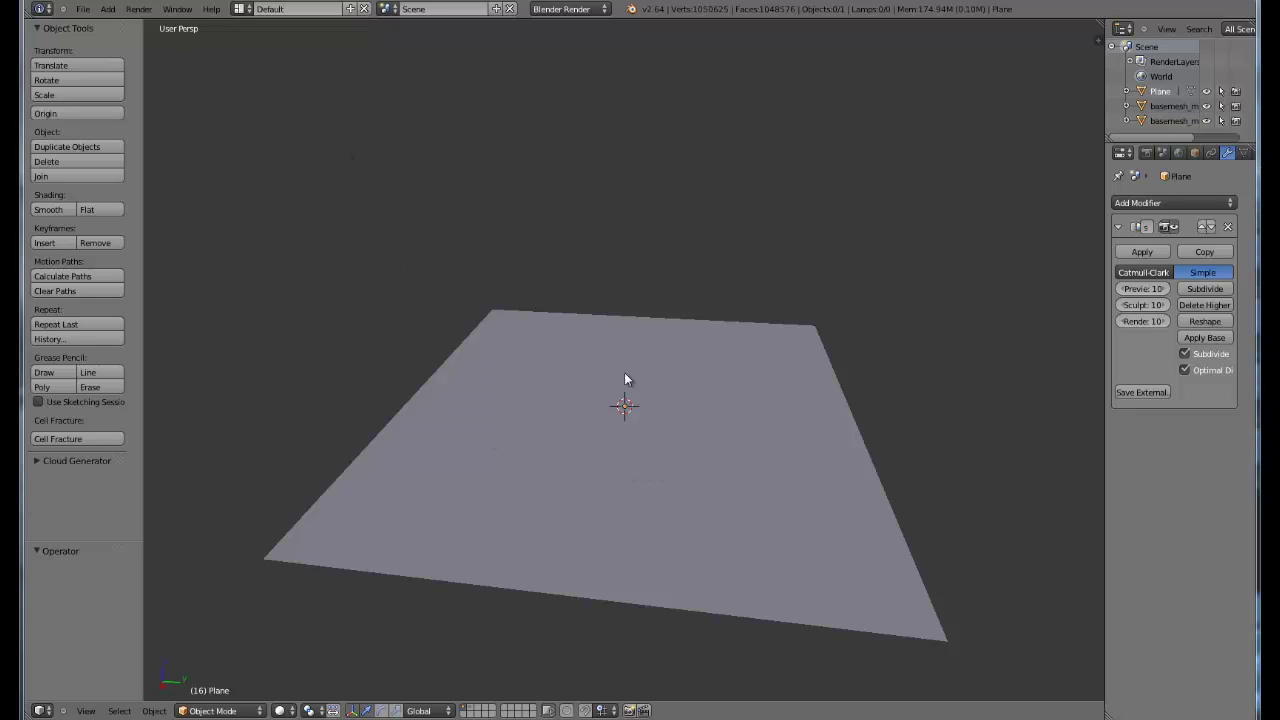
# Append all brushes from the Brush category of brushSet_mechanical_01.blend in the brushpack folder
pyautogui.click(83, 10)
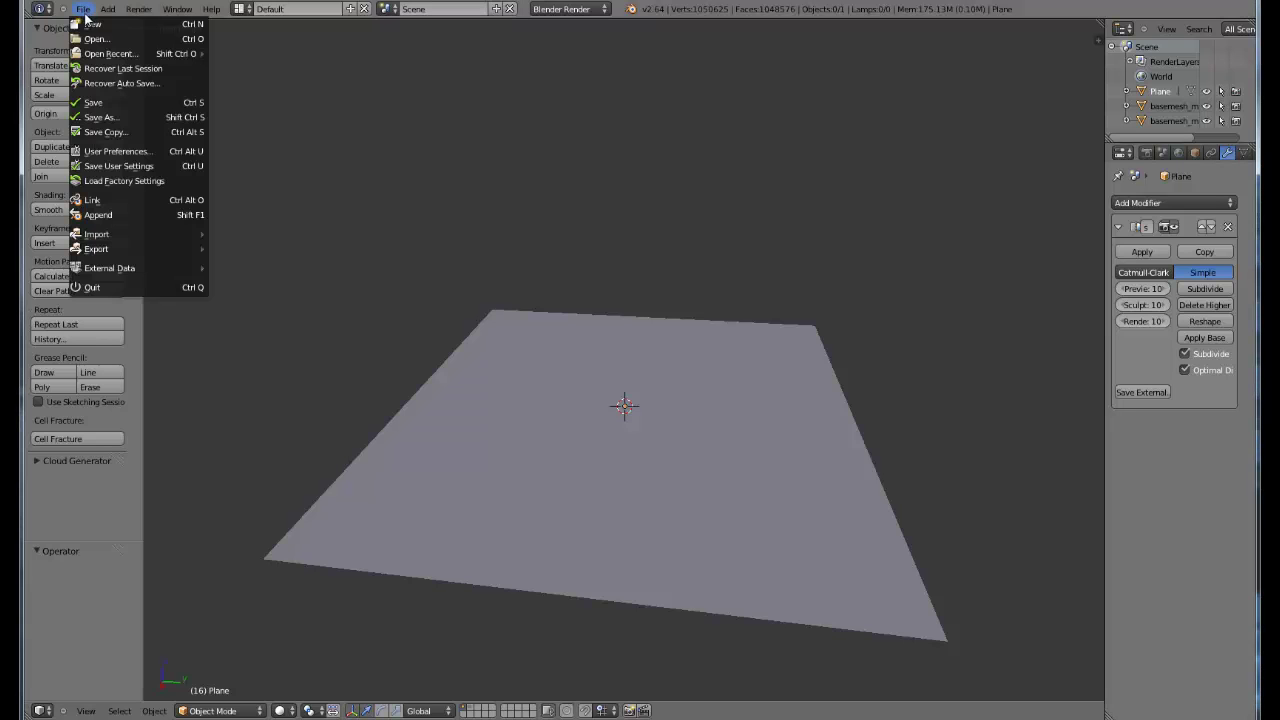
pyautogui.click(113, 216)
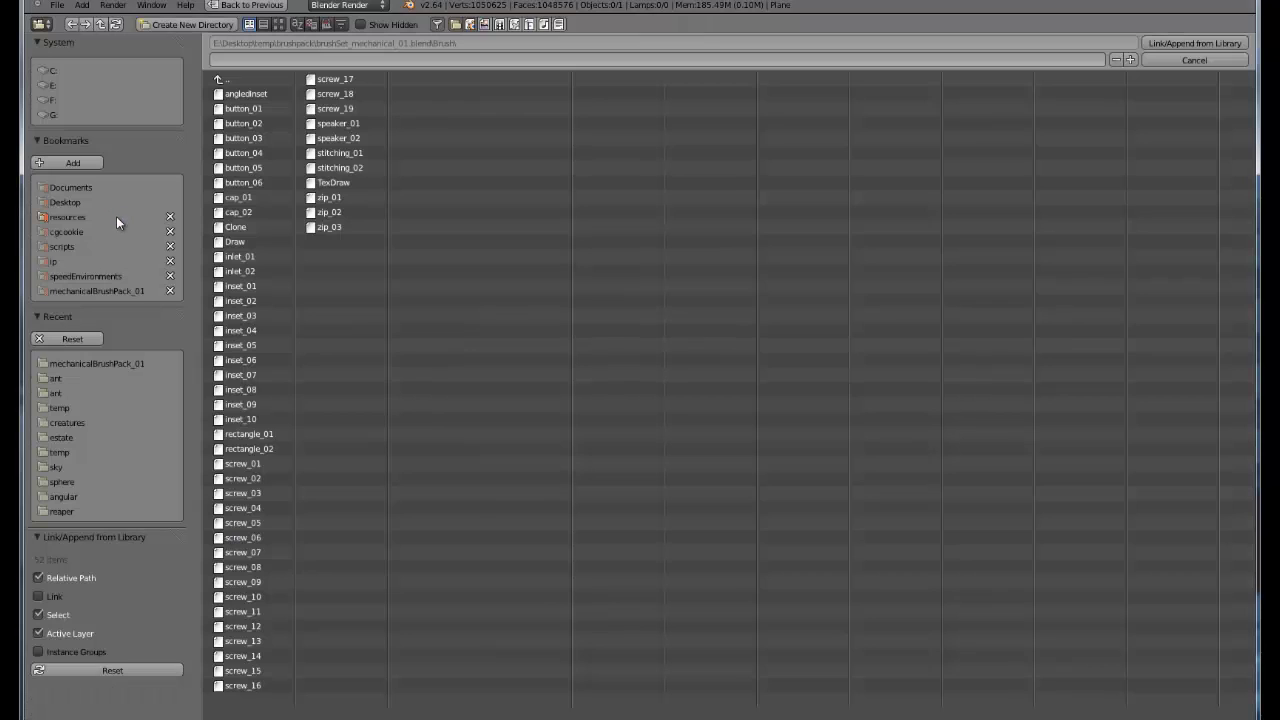
pyautogui.click(238, 78)
pyautogui.click(238, 78)
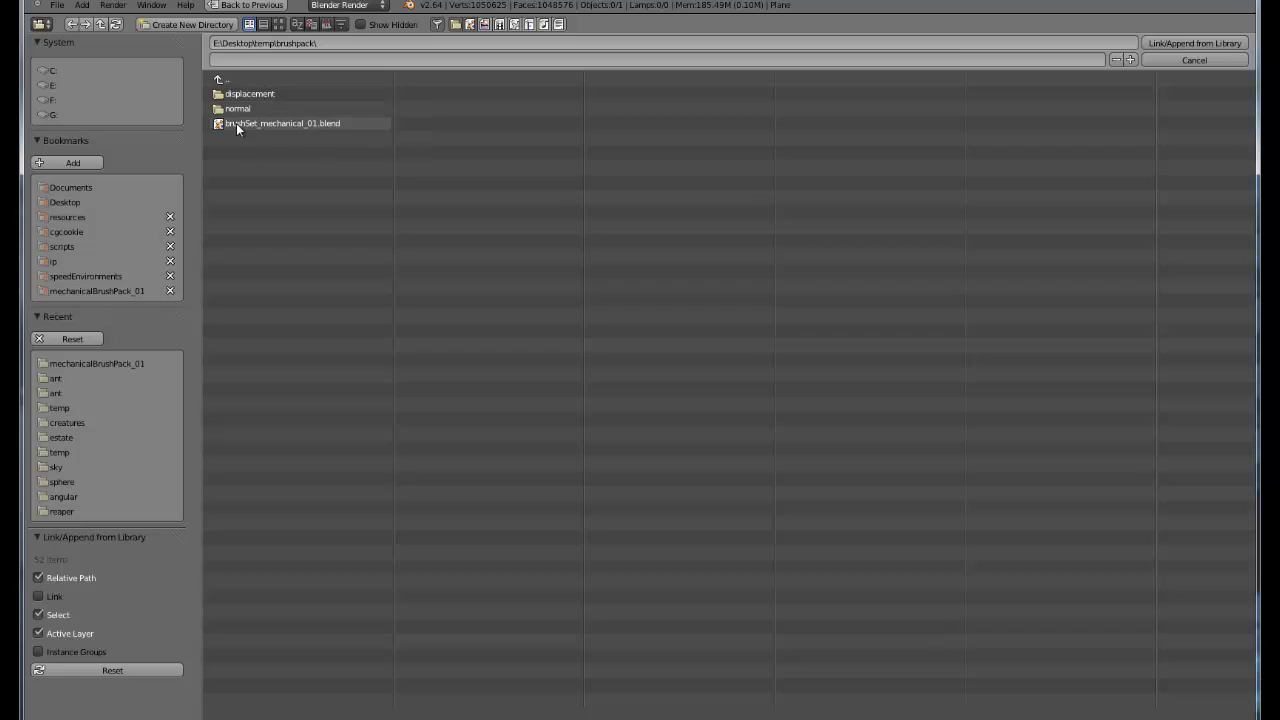
pyautogui.click(263, 123)
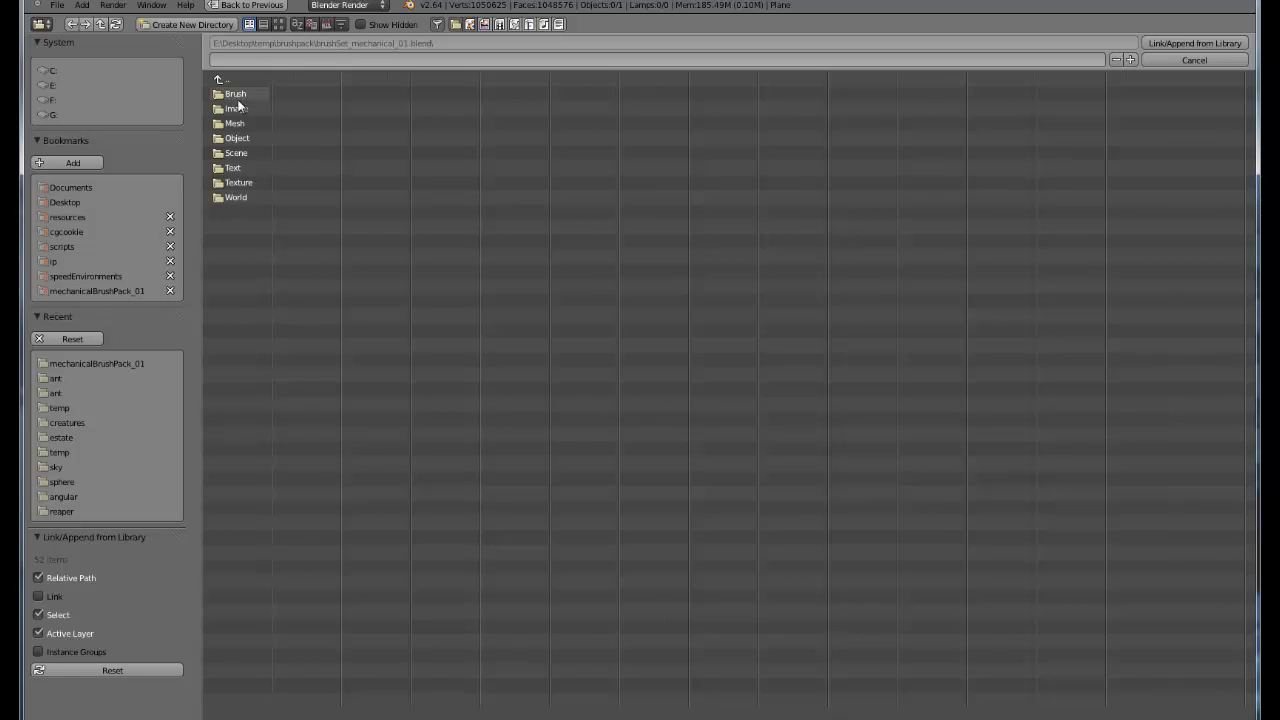
pyautogui.click(236, 95)
pyautogui.moveTo(471, 86)
pyautogui.mouseDown()
pyautogui.moveTo(300, 114)
pyautogui.moveTo(306, 277)
pyautogui.moveTo(285, 131)
pyautogui.mouseUp()
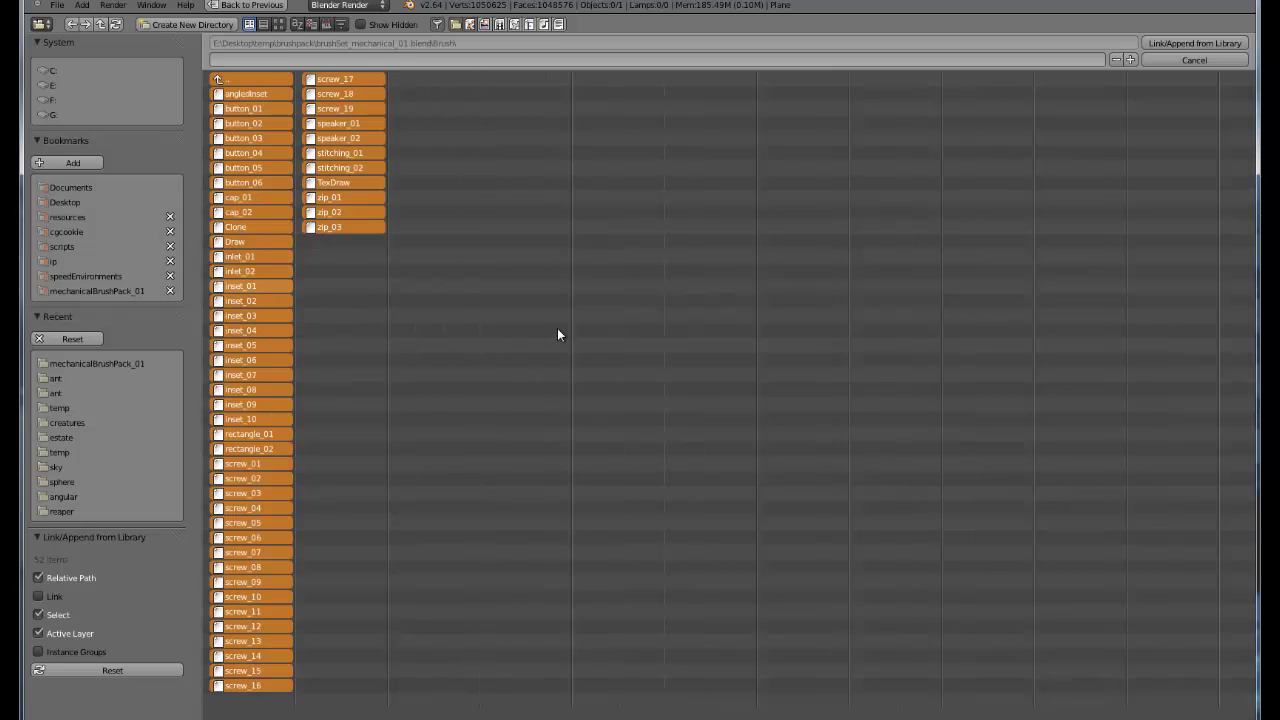
pyautogui.click(1222, 44)
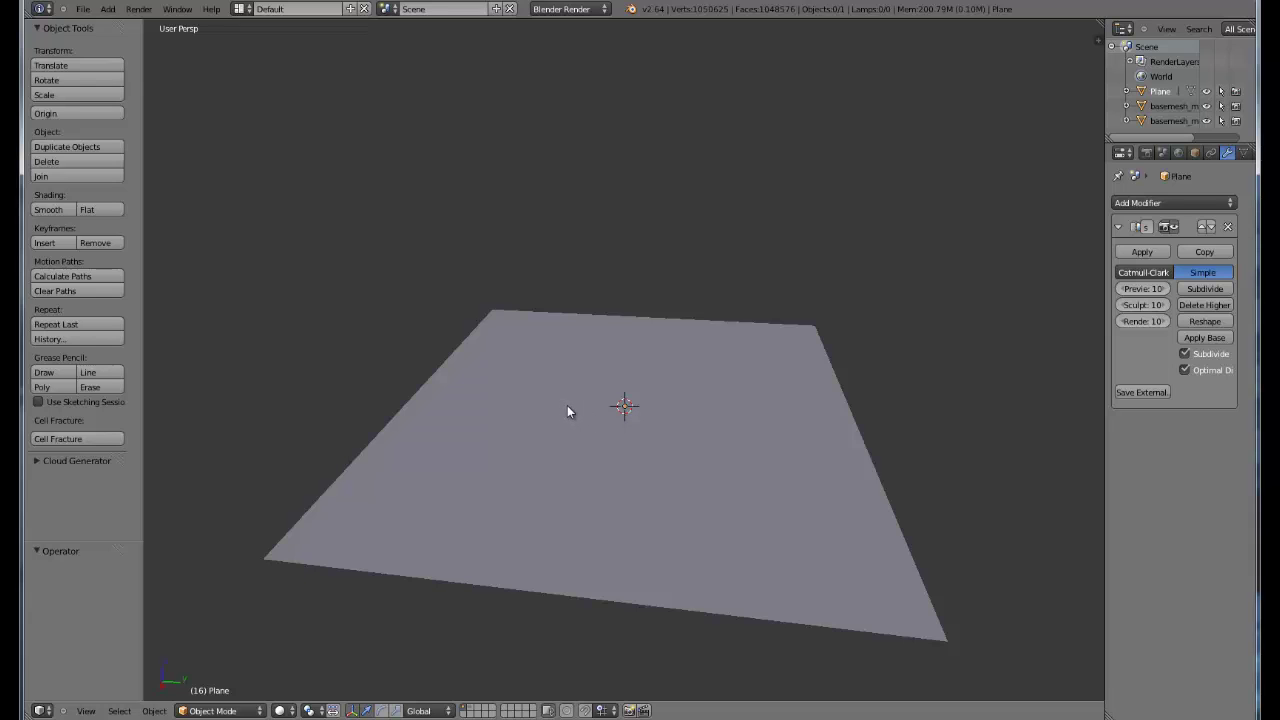
# Select the plane and switch it to Sculpt Mode
pyautogui.rightClick(679, 327)
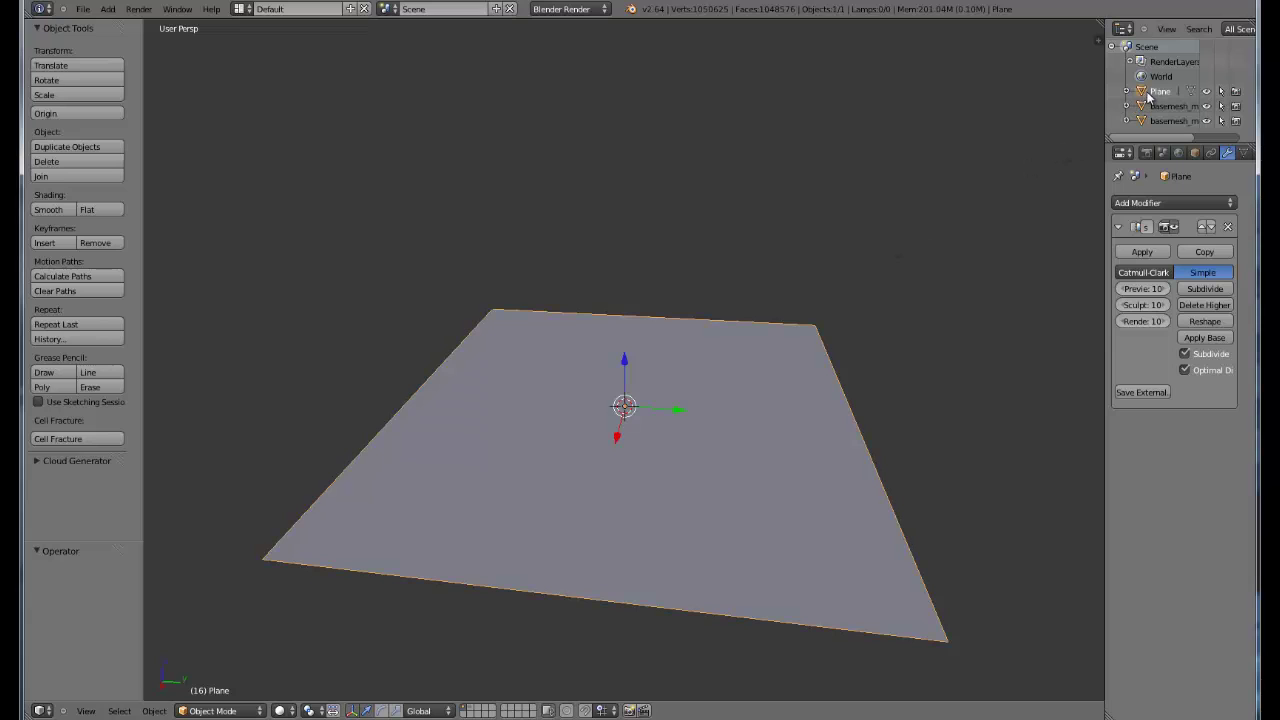
pyautogui.hotkey('ctrl', 'Tab')
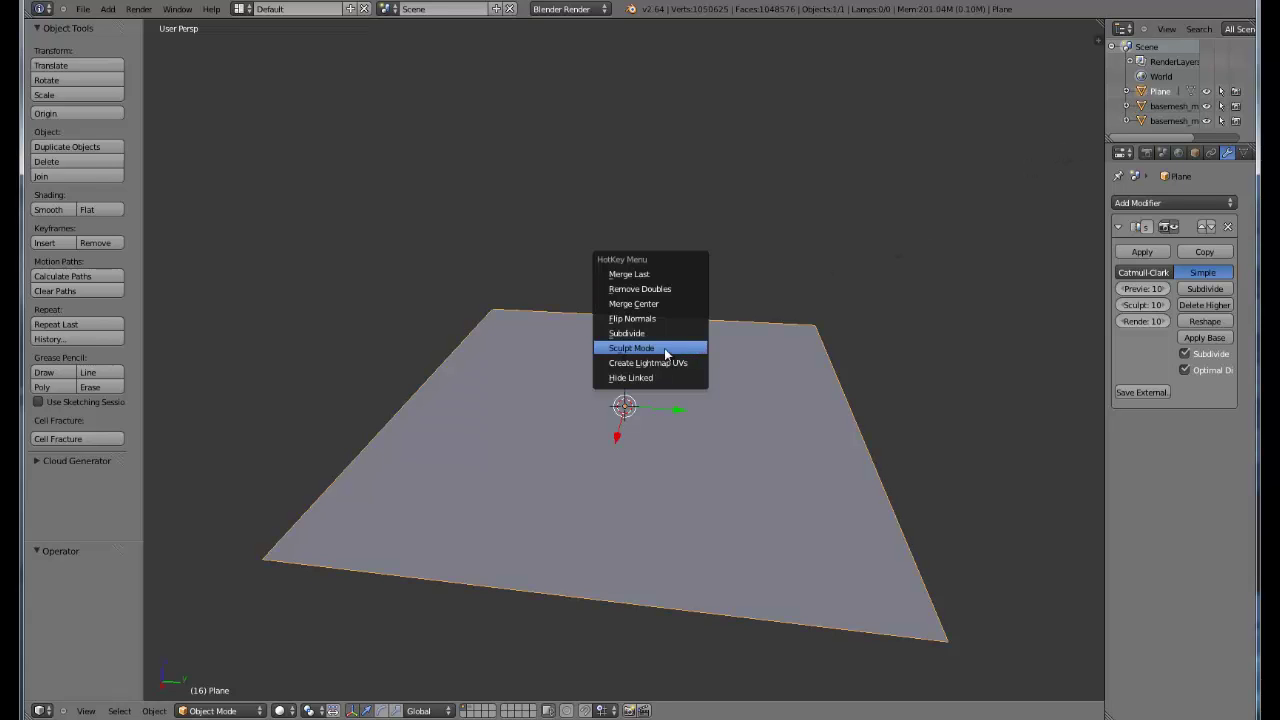
pyautogui.click(668, 347)
# Choose the angledInset sculpt brush and enlarge its radius to 108
pyautogui.click(40, 90)
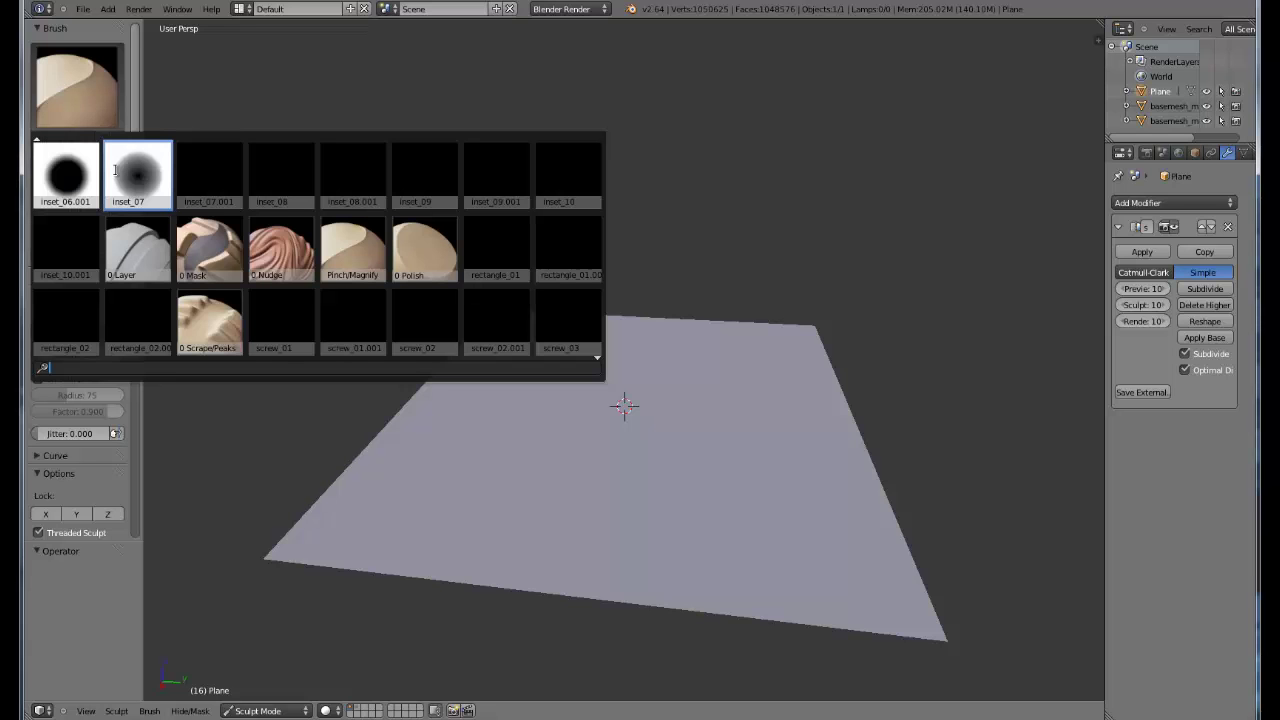
pyautogui.scroll(10, 115, 170)
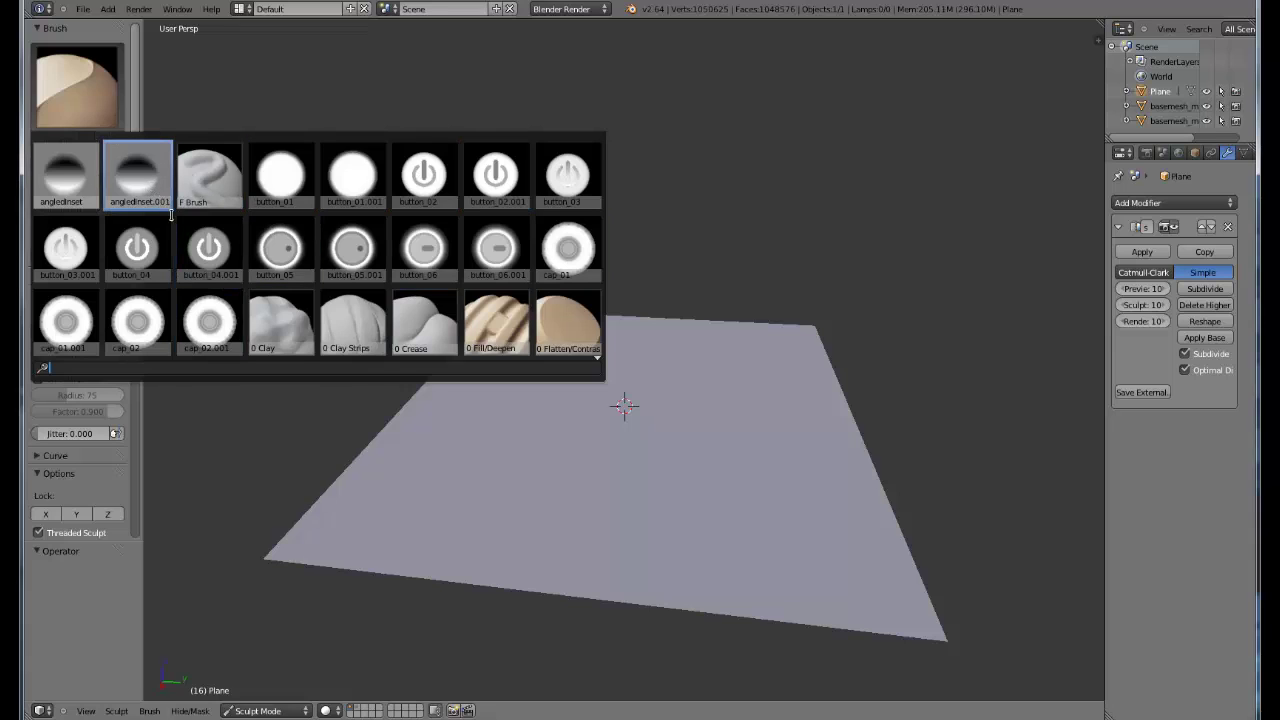
pyautogui.click(60, 191)
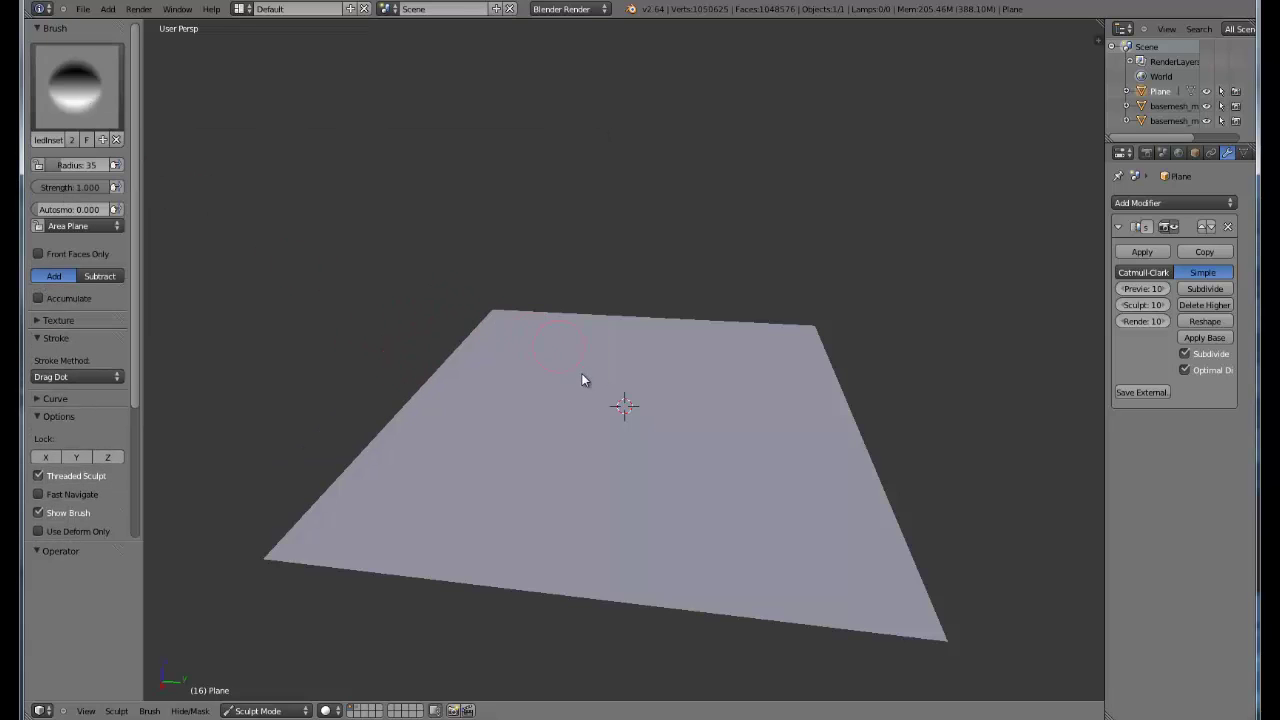
pyautogui.press('f')
pyautogui.click(620, 403)
# Try a stamp with the angledInset brush near the plane's centre and undo it
pyautogui.moveTo(559, 397); pyautogui.dragTo(581, 412, button='middle')
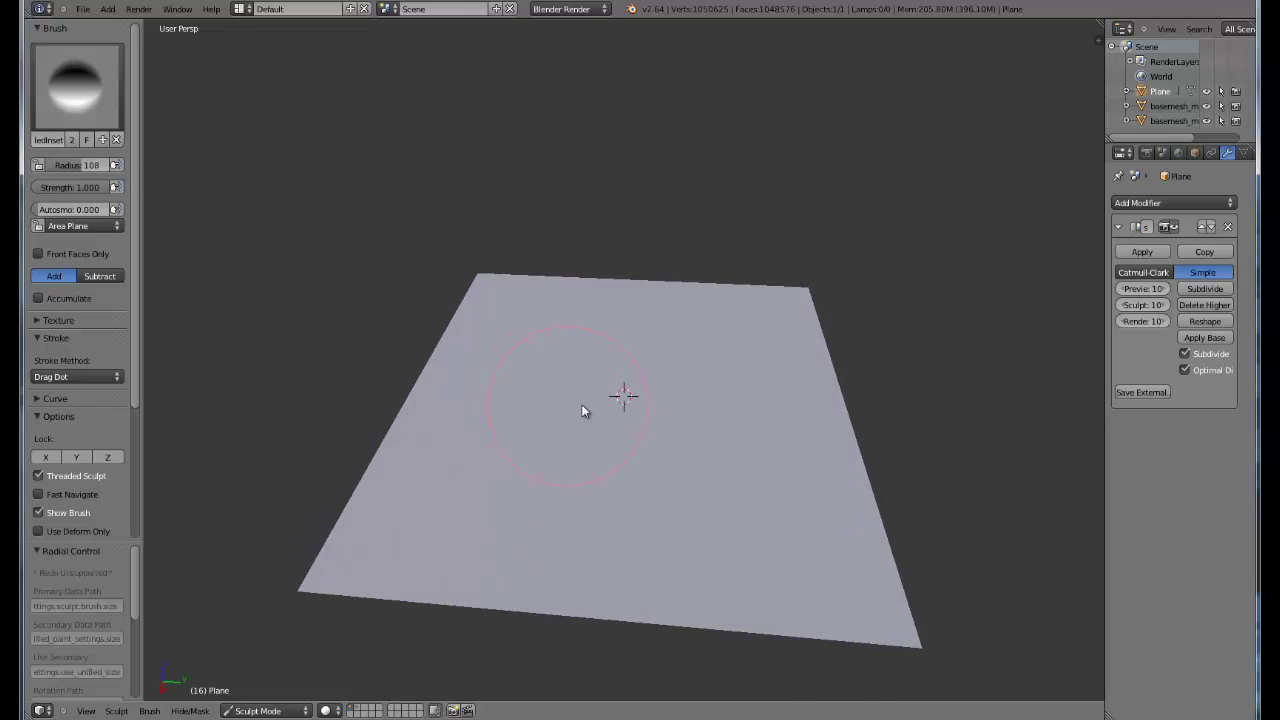
pyautogui.moveTo(591, 397)
pyautogui.mouseDown()
pyautogui.moveTo(570, 454)
pyautogui.moveTo(491, 426)
pyautogui.moveTo(518, 367)
pyautogui.moveTo(630, 363)
pyautogui.moveTo(617, 484)
pyautogui.mouseUp()
pyautogui.hotkey('ctrl', 'z')
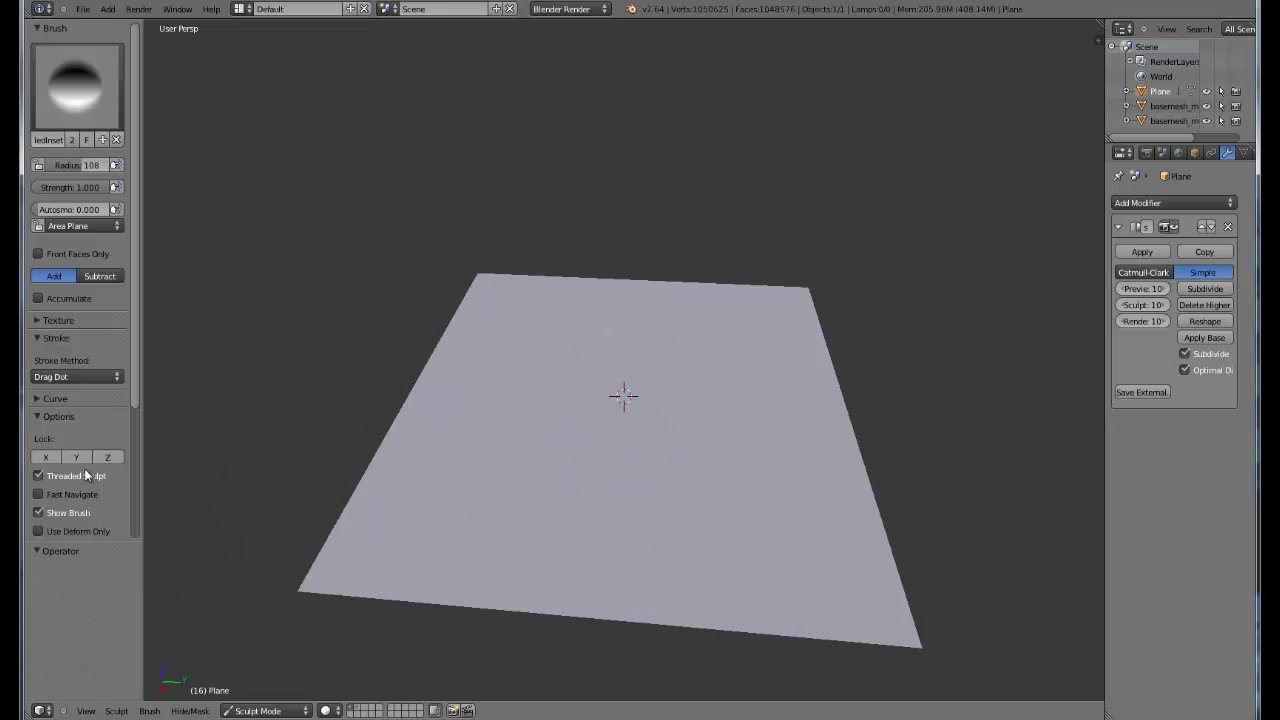
# Turn off Threaded Sculpt, expand the Symmetry settings, and try another stamp on the plane
pyautogui.scroll(-5, 58, 474)
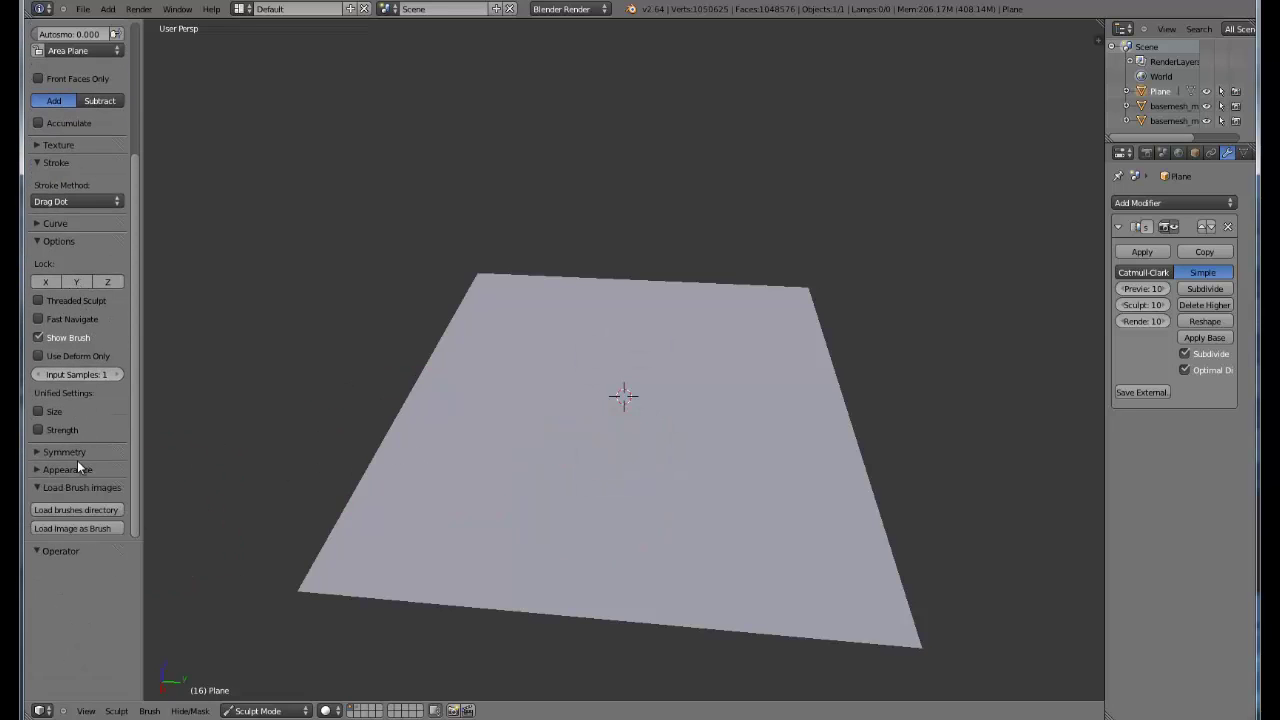
pyautogui.click(79, 456)
pyautogui.moveTo(620, 394)
pyautogui.mouseDown()
pyautogui.moveTo(677, 400)
pyautogui.moveTo(700, 457)
pyautogui.moveTo(680, 460)
pyautogui.mouseUp()
pyautogui.moveTo(527, 484)
pyautogui.mouseDown()
pyautogui.moveTo(563, 329)
pyautogui.moveTo(737, 371)
pyautogui.moveTo(1030, 315)
pyautogui.mouseUp()
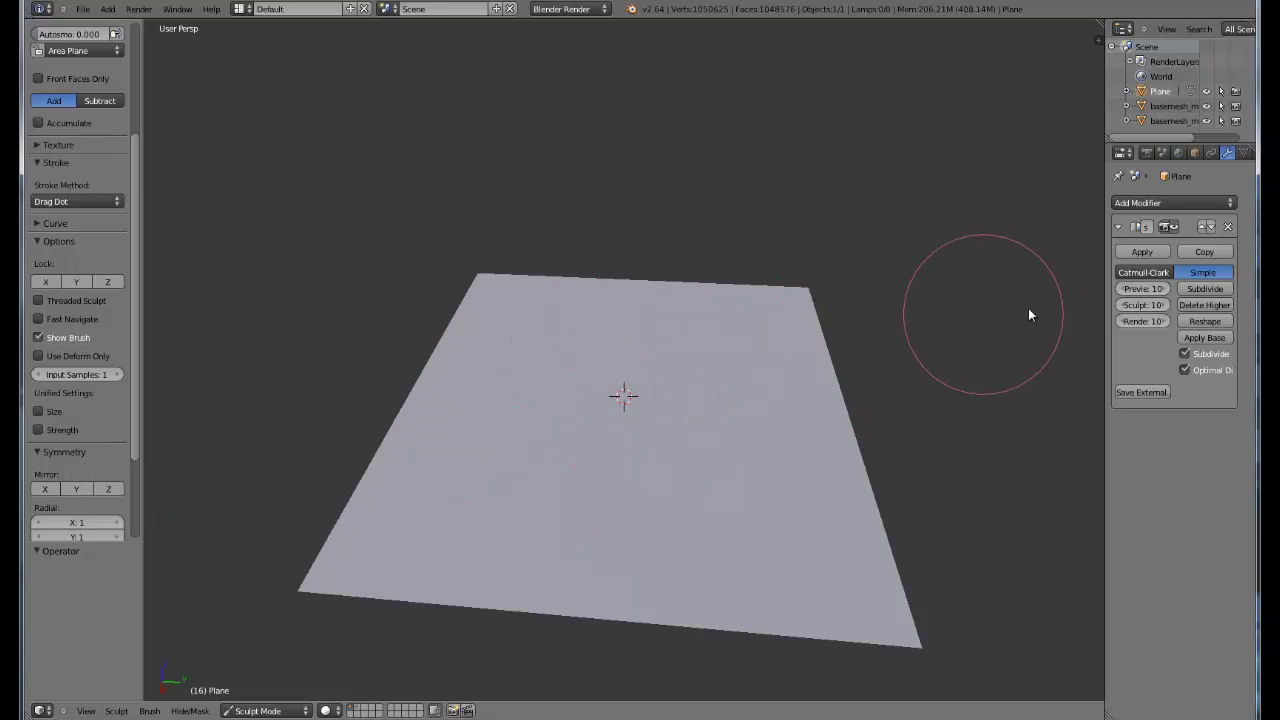
# Lower the plane's multiresolution sculpt level to 7 and test the brush on the surface
pyautogui.click(1122, 306)
pyautogui.click(1122, 305)
pyautogui.click(1122, 305)
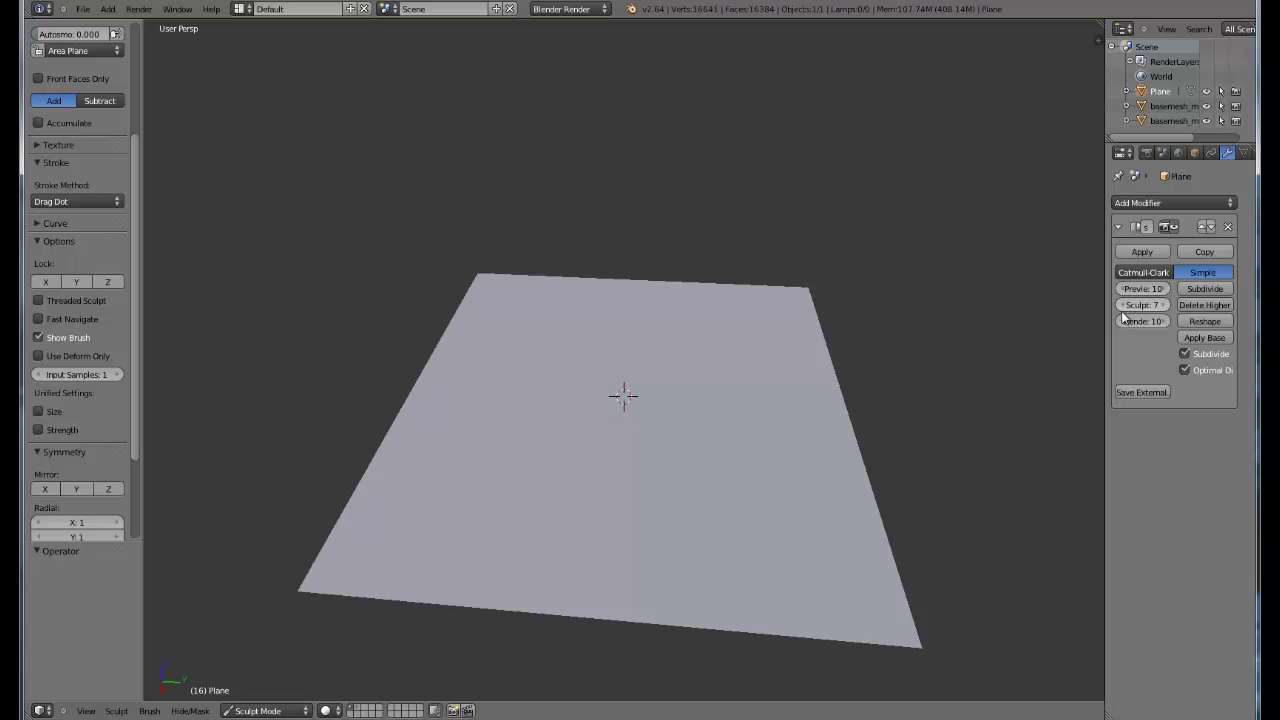
pyautogui.moveTo(566, 365)
pyautogui.mouseDown()
pyautogui.moveTo(587, 364)
pyautogui.moveTo(510, 380)
pyautogui.moveTo(743, 378)
pyautogui.moveTo(573, 431)
pyautogui.moveTo(550, 378)
pyautogui.mouseUp()
pyautogui.moveTo(550, 378); pyautogui.dragTo(457, 343, button='middle')
pyautogui.moveTo(623, 343)
pyautogui.mouseDown(button='middle')
pyautogui.moveTo(683, 337)
pyautogui.moveTo(751, 374)
pyautogui.moveTo(720, 380)
pyautogui.mouseUp(button='middle')
# Set the angledInset brush strength to 3 and stamp an angled inset near the plane's far corner
pyautogui.scroll(5, 86, 253)
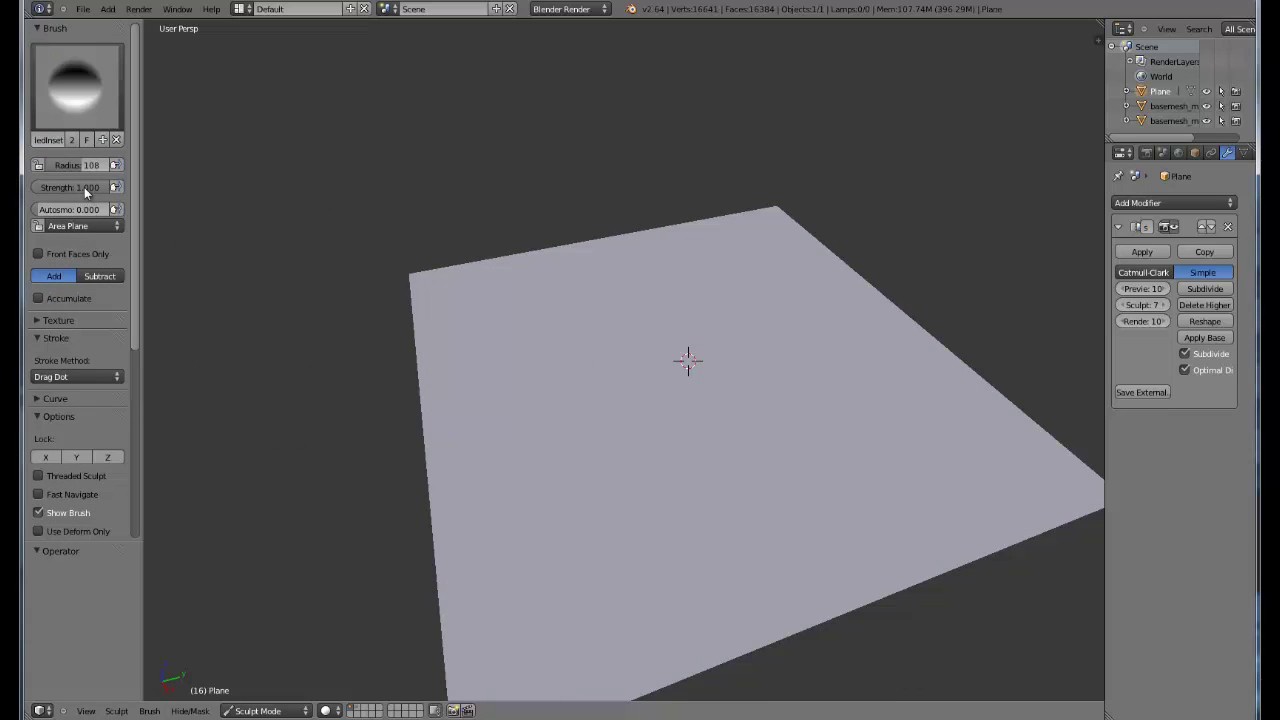
pyautogui.write('3')
pyautogui.press('Return')
pyautogui.moveTo(580, 330)
pyautogui.mouseDown()
pyautogui.moveTo(589, 360)
pyautogui.moveTo(673, 291)
pyautogui.moveTo(722, 290)
pyautogui.mouseUp()
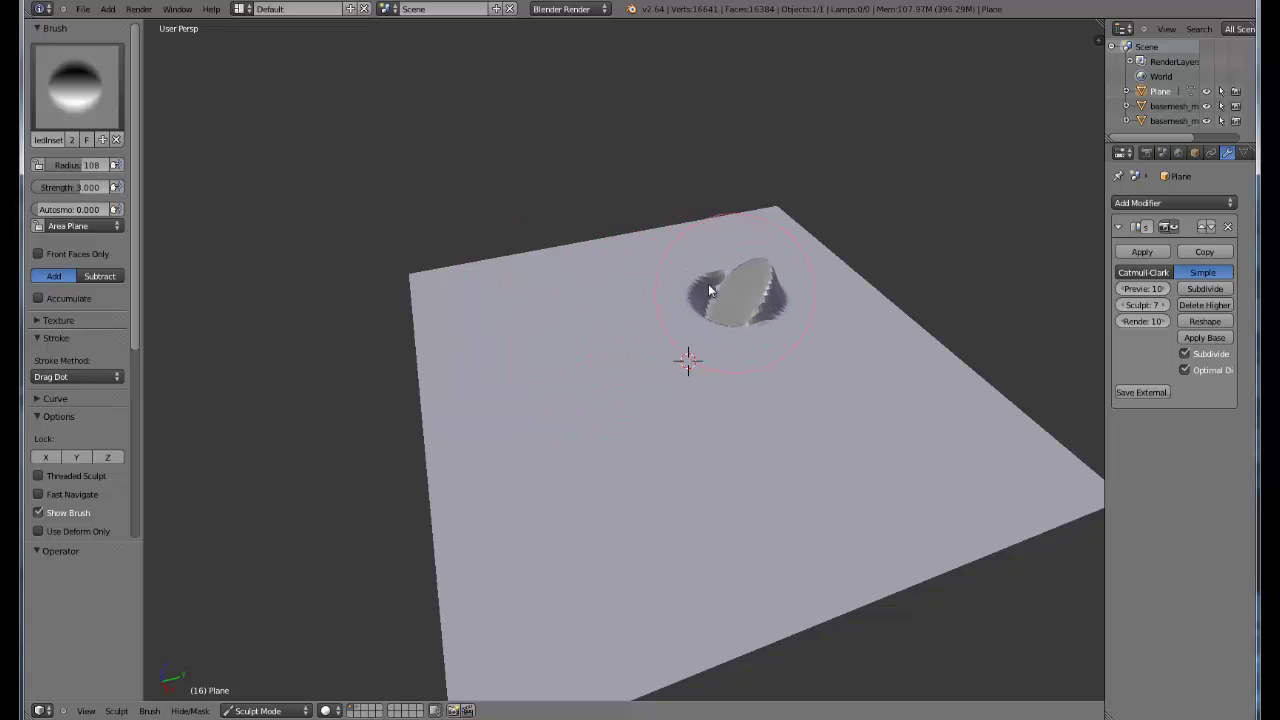
pyautogui.moveTo(722, 292)
pyautogui.mouseDown(button='middle')
pyautogui.moveTo(810, 356)
pyautogui.moveTo(714, 390)
pyautogui.moveTo(709, 341)
pyautogui.mouseUp(button='middle')
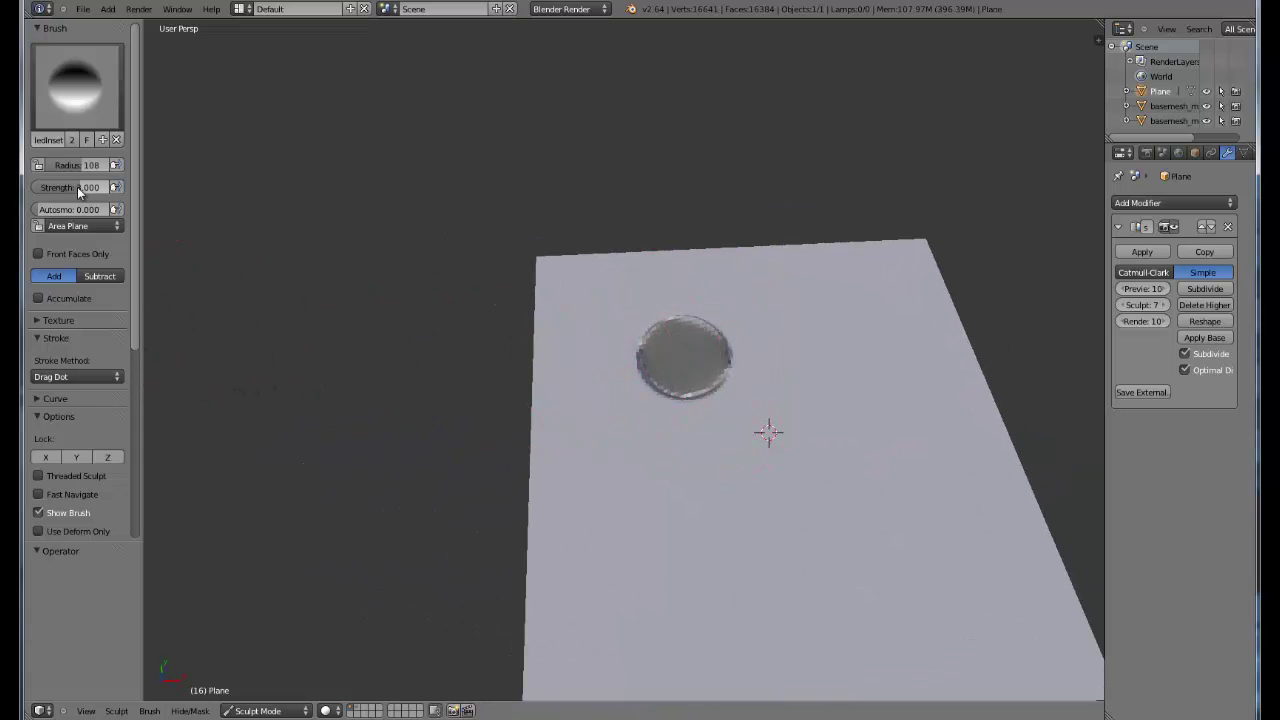
# Adjust the brush strength, stamp another angled inset on the plane, and undo that stamp
pyautogui.moveTo(79, 187); pyautogui.dragTo(90, 192)
pyautogui.moveTo(812, 407); pyautogui.dragTo(744, 406, button='middle')
pyautogui.moveTo(744, 406); pyautogui.dragTo(757, 286)
pyautogui.moveTo(757, 286); pyautogui.dragTo(757, 517, button='middle')
pyautogui.hotkey('ctrl', 'z')
# Set the angledInset brush strength to 2.5
pyautogui.click(69, 187)
pyautogui.write('2.5')
pyautogui.press('Return')
# Stamp several angled insets across the plane in different directions, and undo all the stamps
pyautogui.moveTo(580, 477); pyautogui.dragTo(712, 449, button='middle')
pyautogui.click(770, 362)
pyautogui.moveTo(770, 362)
pyautogui.mouseDown(button='middle')
pyautogui.moveTo(672, 440)
pyautogui.moveTo(664, 387)
pyautogui.mouseUp(button='middle')
pyautogui.moveTo(664, 387)
pyautogui.mouseDown()
pyautogui.moveTo(713, 335)
pyautogui.moveTo(678, 388)
pyautogui.moveTo(480, 384)
pyautogui.mouseUp()
pyautogui.moveTo(518, 423); pyautogui.dragTo(519, 402, button='middle')
pyautogui.moveTo(487, 407); pyautogui.dragTo(451, 500)
pyautogui.moveTo(586, 443)
pyautogui.mouseDown(button='middle')
pyautogui.moveTo(551, 480)
pyautogui.moveTo(740, 430)
pyautogui.mouseUp(button='middle')
pyautogui.hotkey('ctrl', 'z')
pyautogui.hotkey('ctrl', 'z')
pyautogui.hotkey('ctrl', 'z')
pyautogui.hotkey('ctrl', 'z')
pyautogui.hotkey('ctrl', 'z')
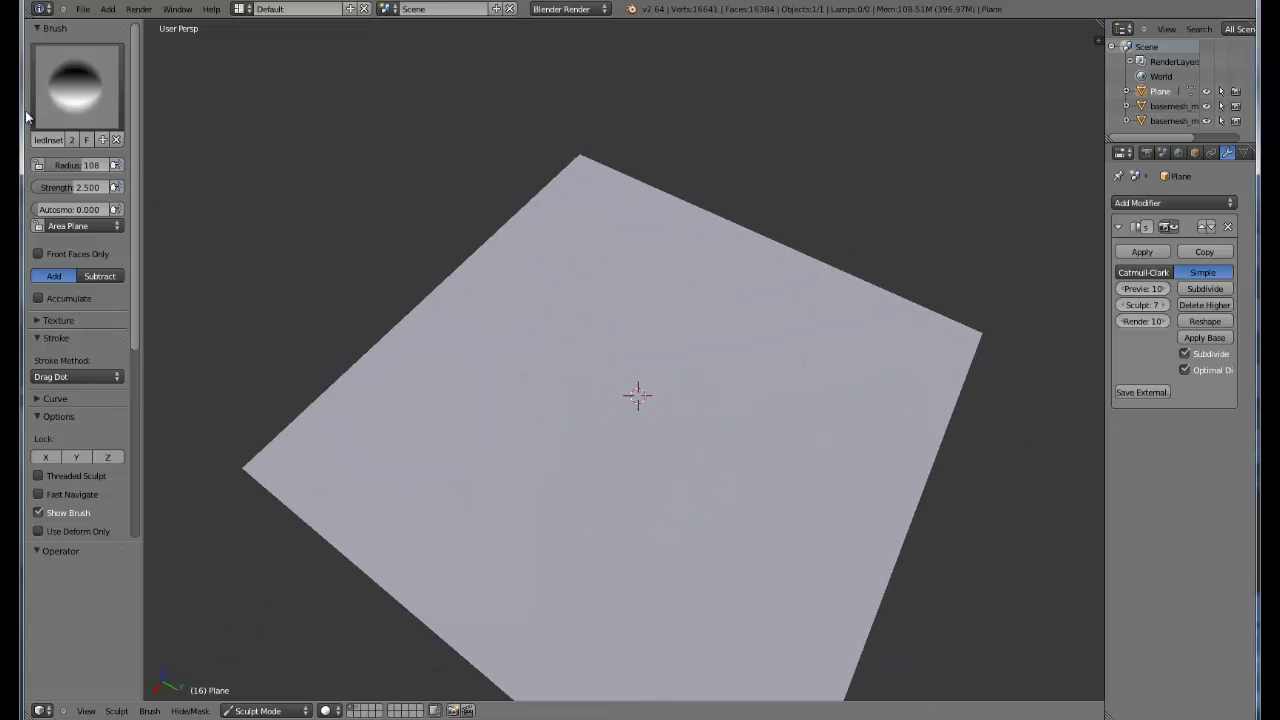
# Choose the button_02 brush and enlarge its radius to 200
pyautogui.click(75, 85)
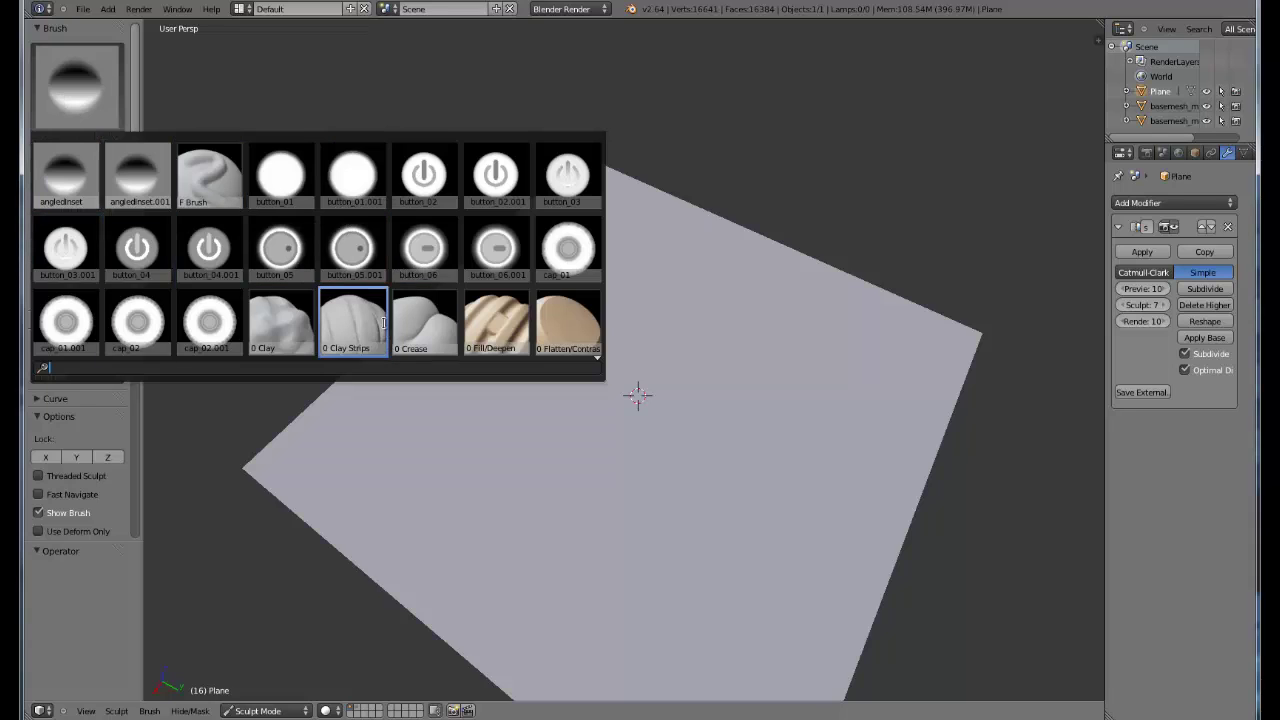
pyautogui.click(419, 200)
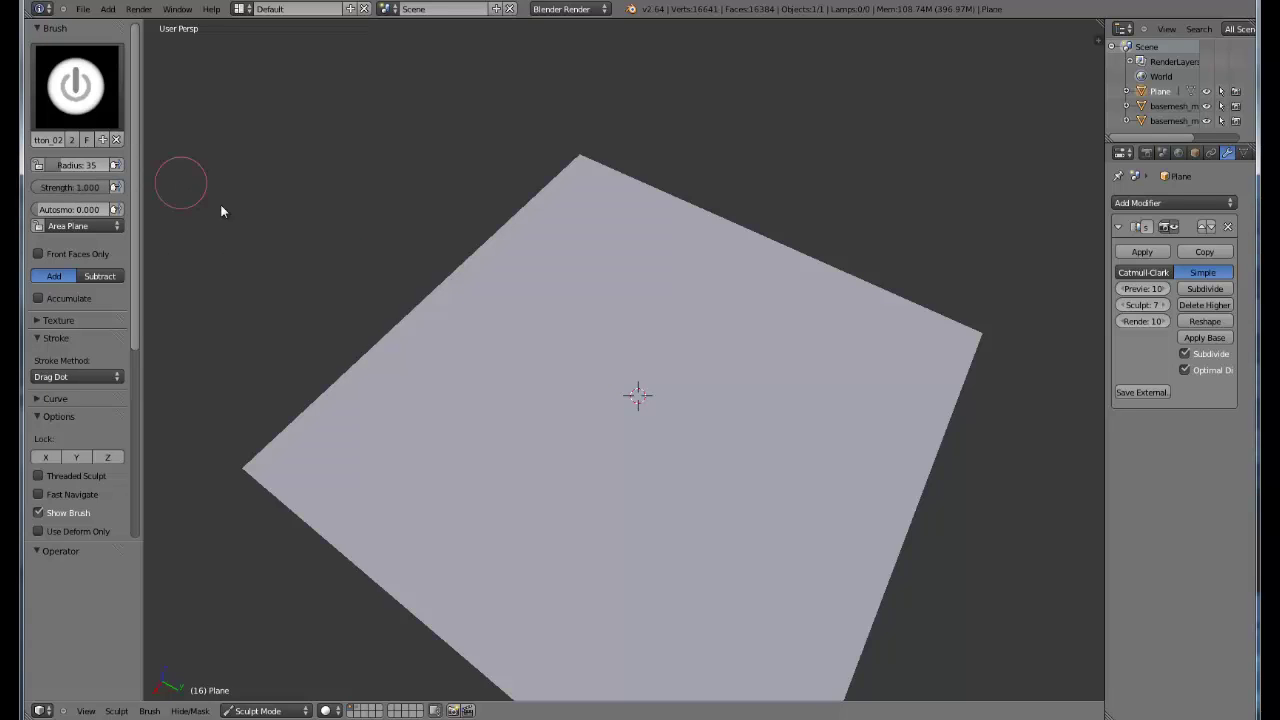
pyautogui.press('f')
pyautogui.click(746, 385)
# Stamp the power button shape near the plane's centre, inspect it up close, and undo it
pyautogui.moveTo(606, 366); pyautogui.dragTo(636, 378)
pyautogui.moveTo(636, 378); pyautogui.dragTo(638, 418, button='middle')
pyautogui.scroll(2, 737, 449)
pyautogui.scroll(-4, 644, 270)
pyautogui.hotkey('ctrl', 'z')
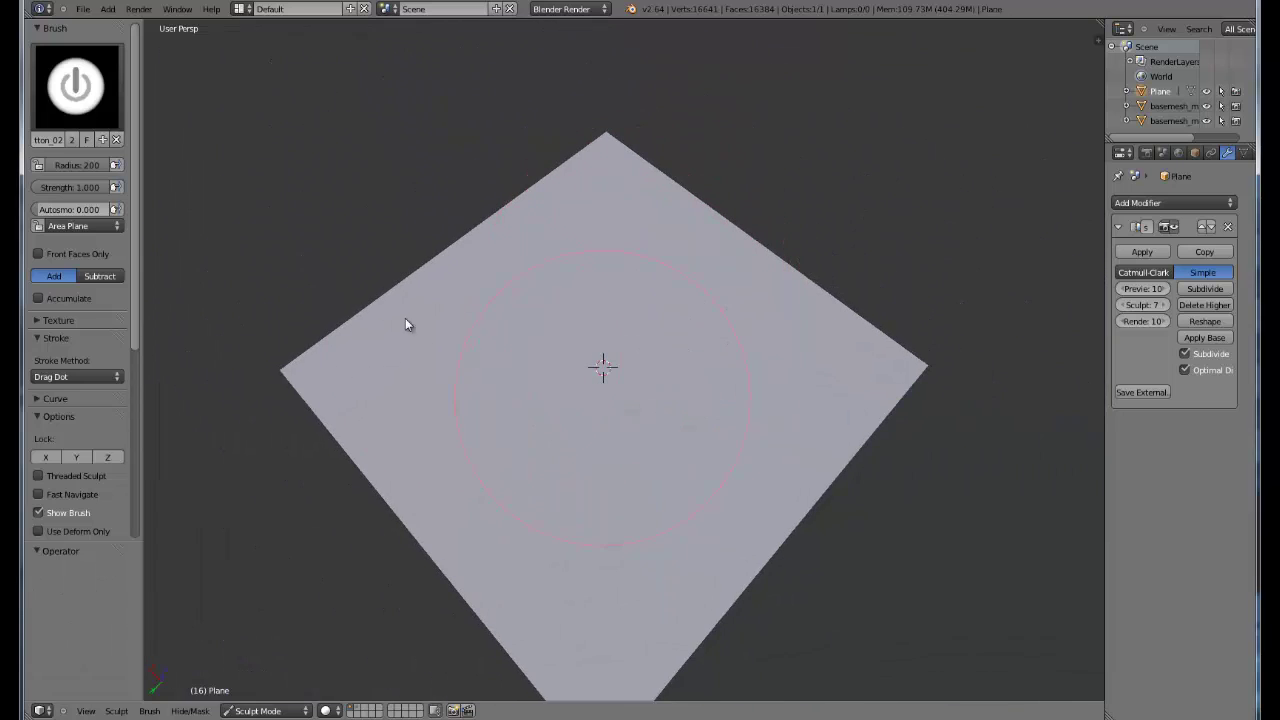
# Choose the button_06 brush and set its radius to 200 and its strength to 1
pyautogui.click(75, 104)
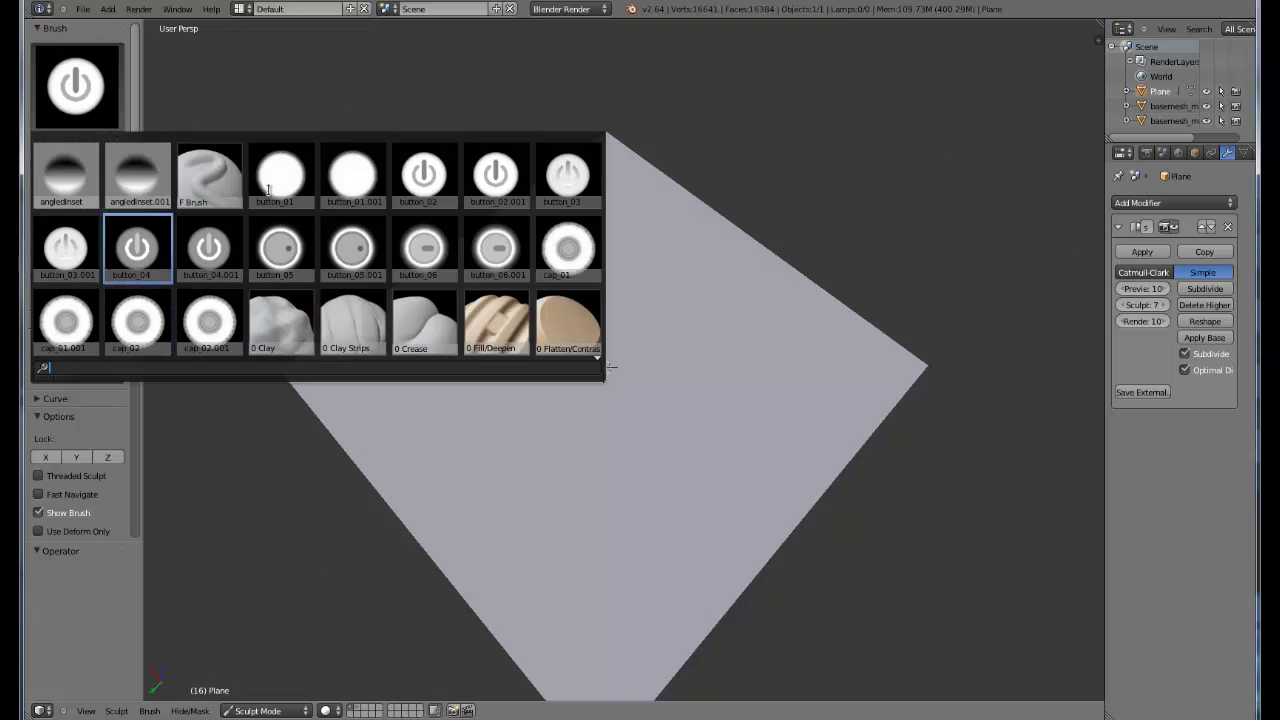
pyautogui.click(424, 250)
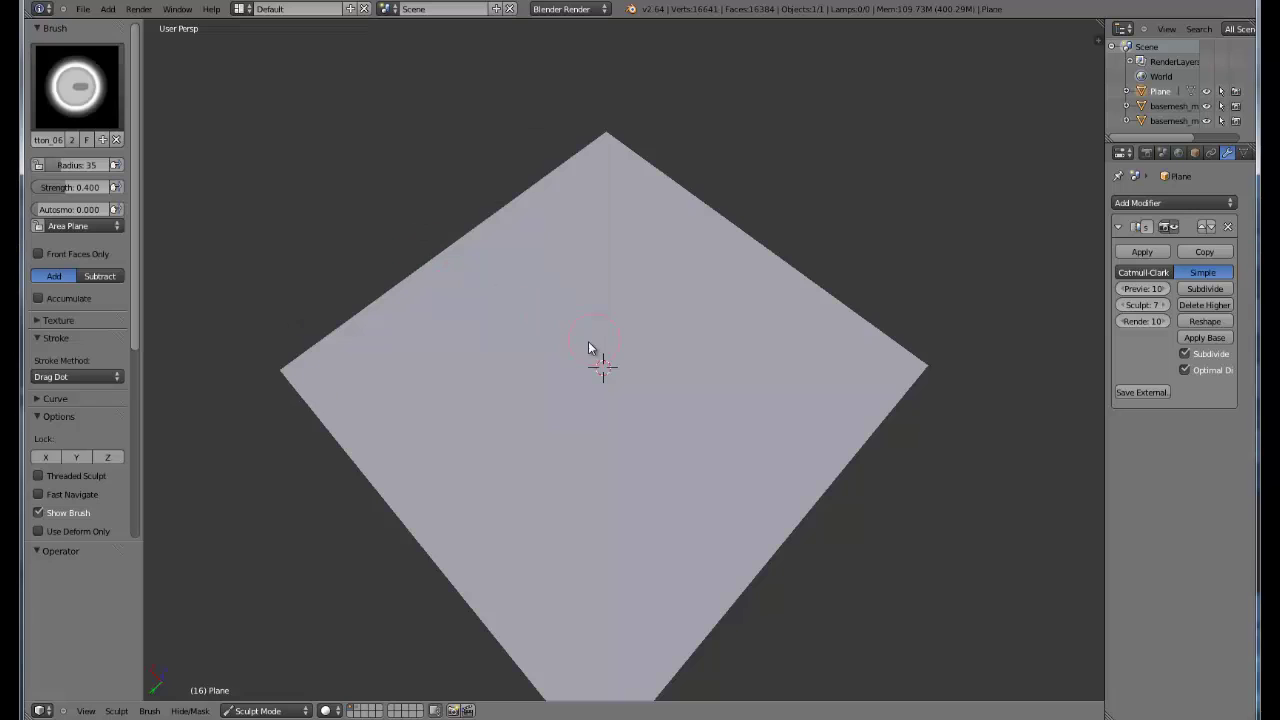
pyautogui.press('f')
pyautogui.click(363, 323)
pyautogui.moveTo(66, 188); pyautogui.dragTo(240, 217)
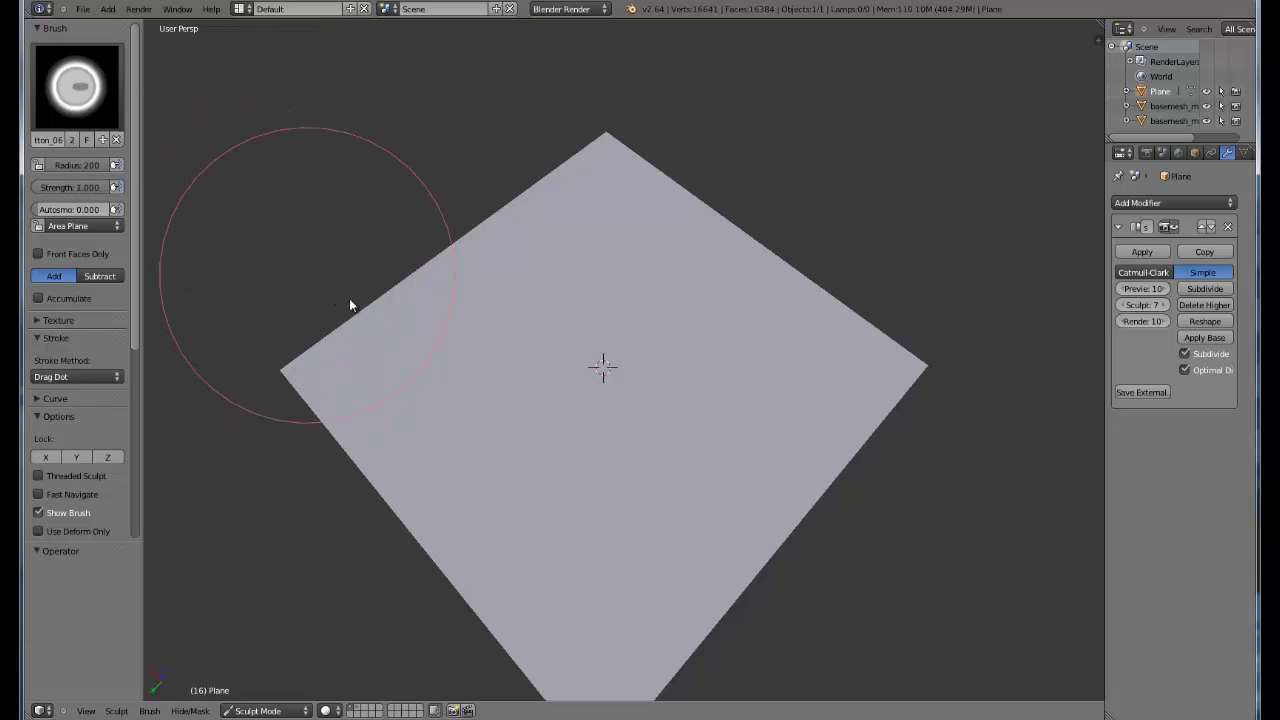
# Stamp the button_06 shape at the plane's centre, view it from another angle, and undo it
pyautogui.moveTo(648, 405); pyautogui.dragTo(579, 342)
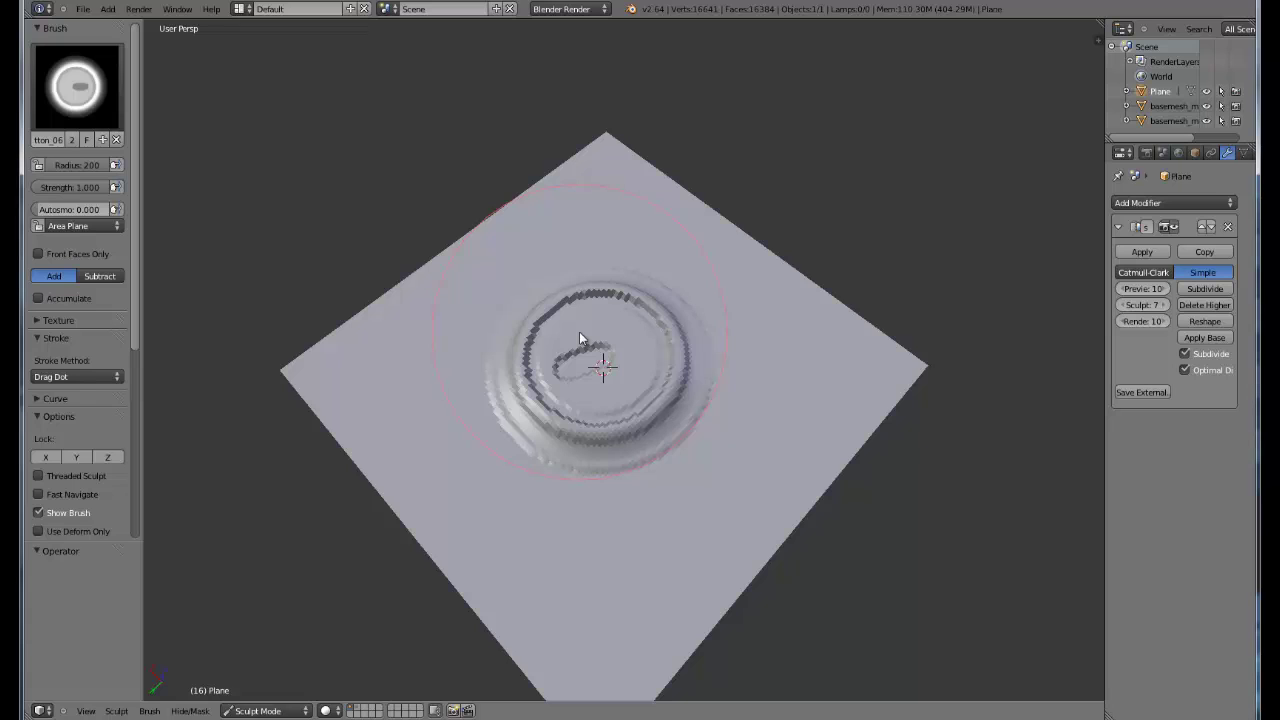
pyautogui.moveTo(451, 323); pyautogui.dragTo(540, 330, button='middle')
pyautogui.hotkey('ctrl', 'z')
# Choose the inlet_01.001 brush and set its strength to 2.5 and its radius to 150
pyautogui.click(119, 126)
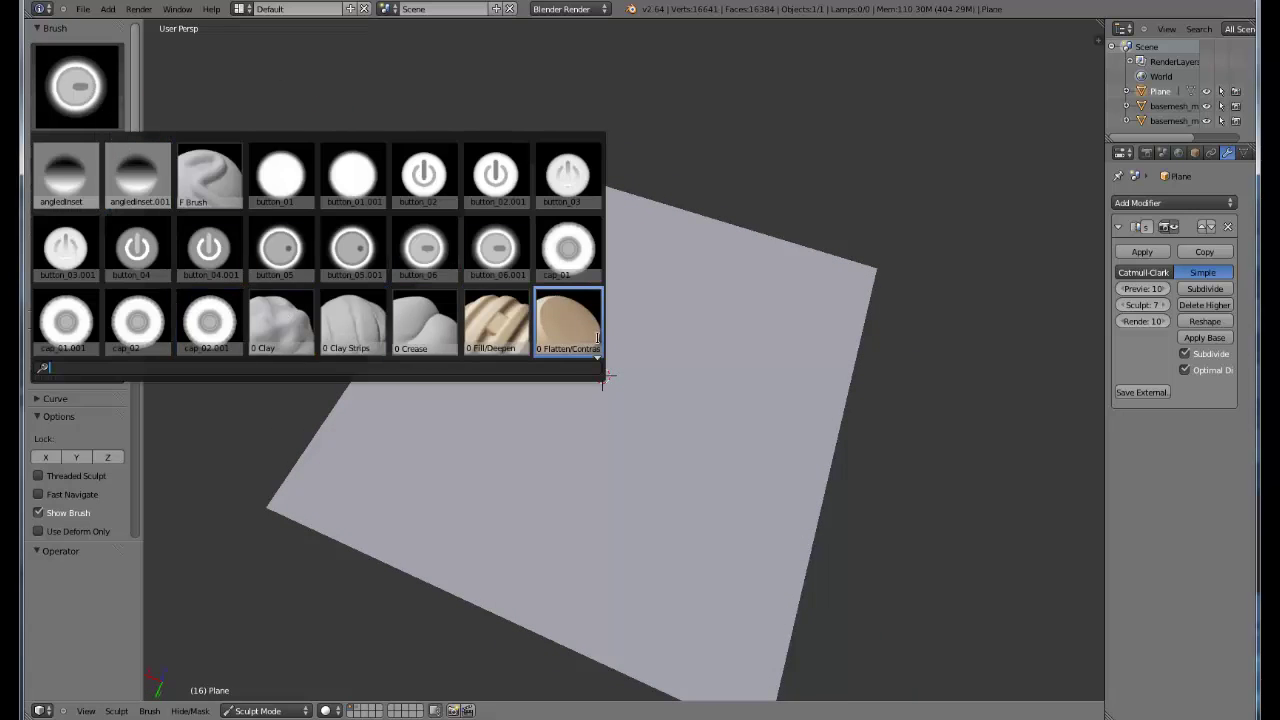
pyautogui.scroll(-11, 597, 338)
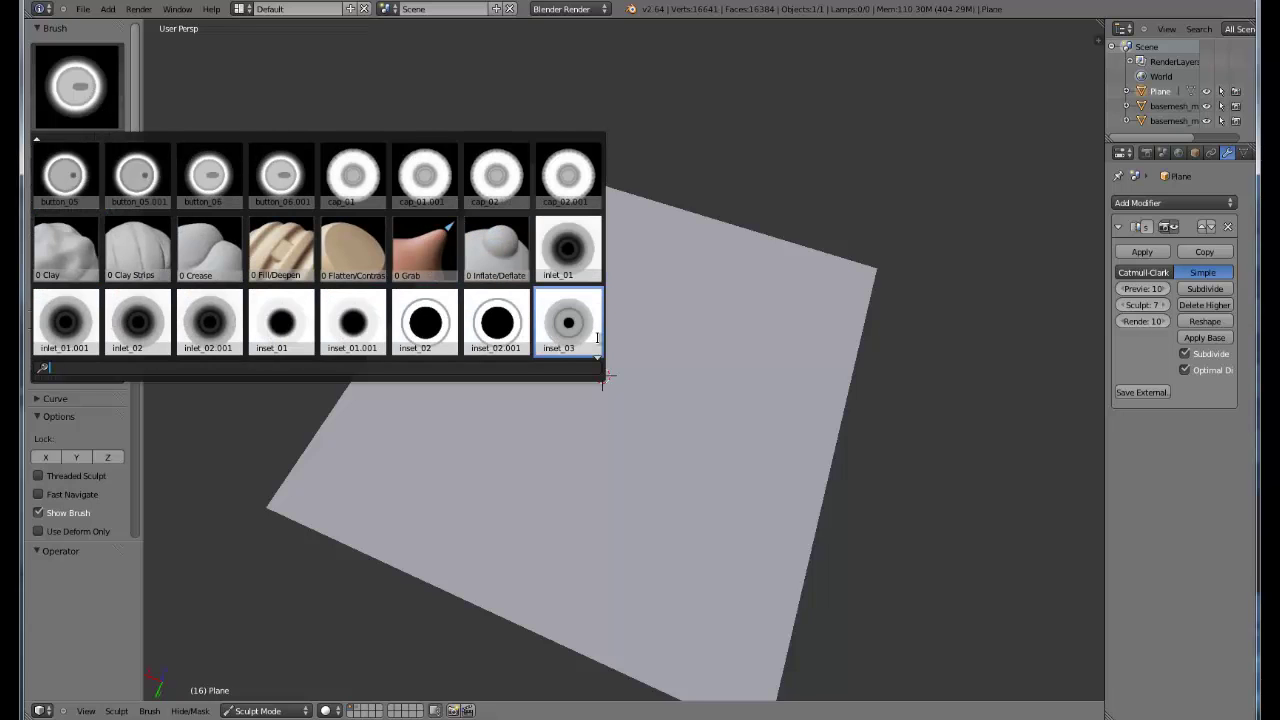
pyautogui.click(82, 342)
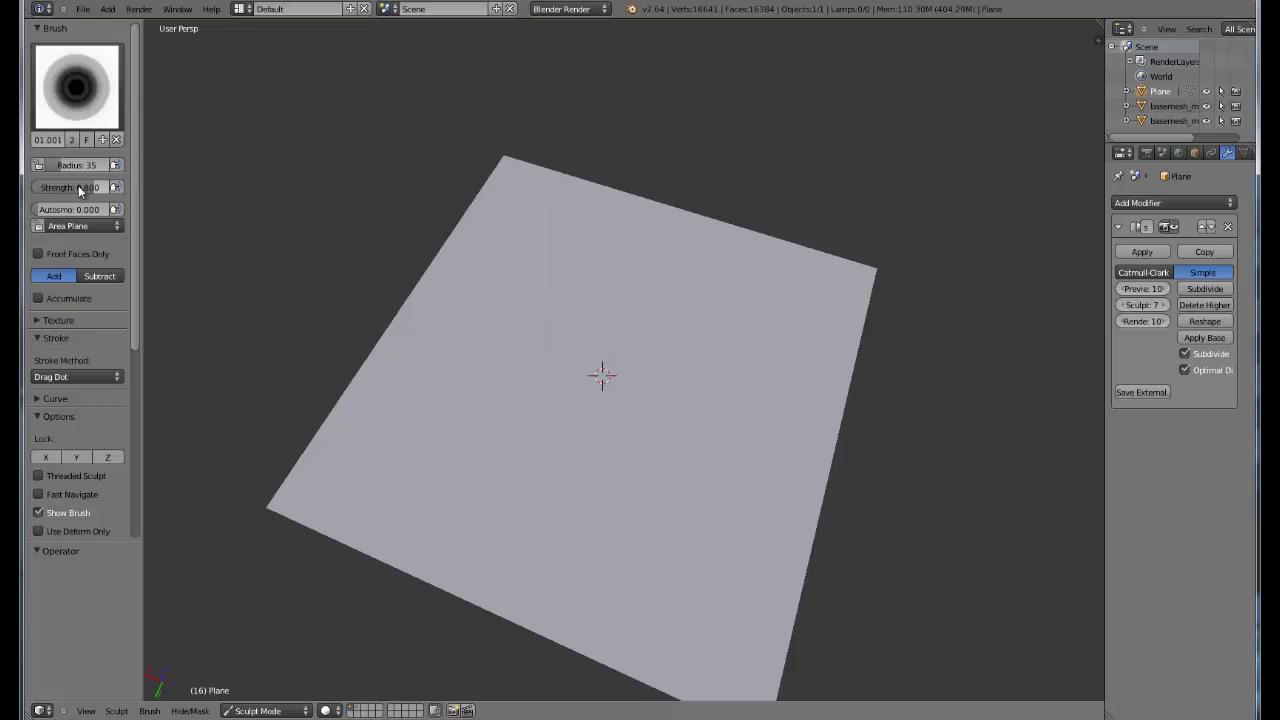
pyautogui.click(68, 188)
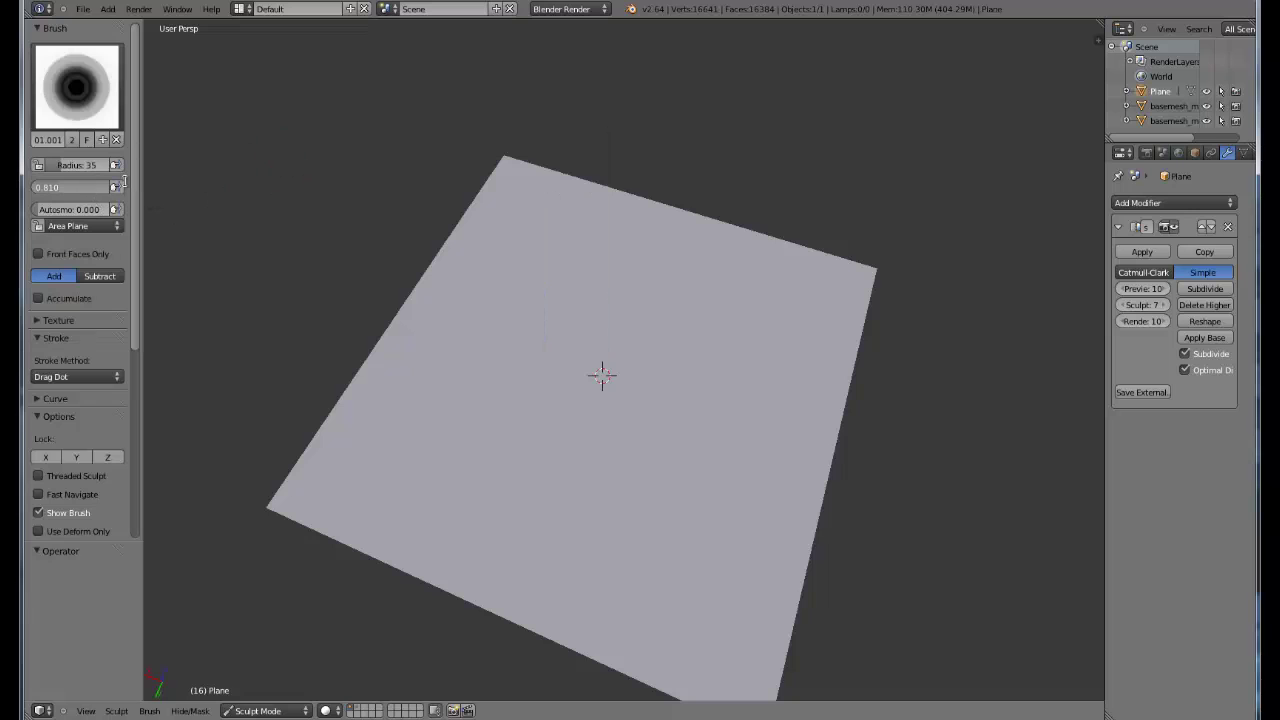
pyautogui.press('Return')
pyautogui.press('f')
pyautogui.click(655, 361)
# Stamp the inlet shape near the plane's centre, view it from another angle, and undo it
pyautogui.moveTo(581, 343)
pyautogui.mouseDown()
pyautogui.moveTo(595, 352)
pyautogui.moveTo(579, 350)
pyautogui.mouseUp()
pyautogui.moveTo(579, 350)
pyautogui.mouseDown(button='middle')
pyautogui.moveTo(521, 304)
pyautogui.moveTo(534, 402)
pyautogui.moveTo(714, 394)
pyautogui.mouseUp(button='middle')
pyautogui.hotkey('ctrl', 'z')
# Raise the multiresolution sculpt level to 8 and stamp the inlet shape again near the plane's centre
pyautogui.click(1163, 305)
pyautogui.moveTo(600, 350); pyautogui.dragTo(593, 345)
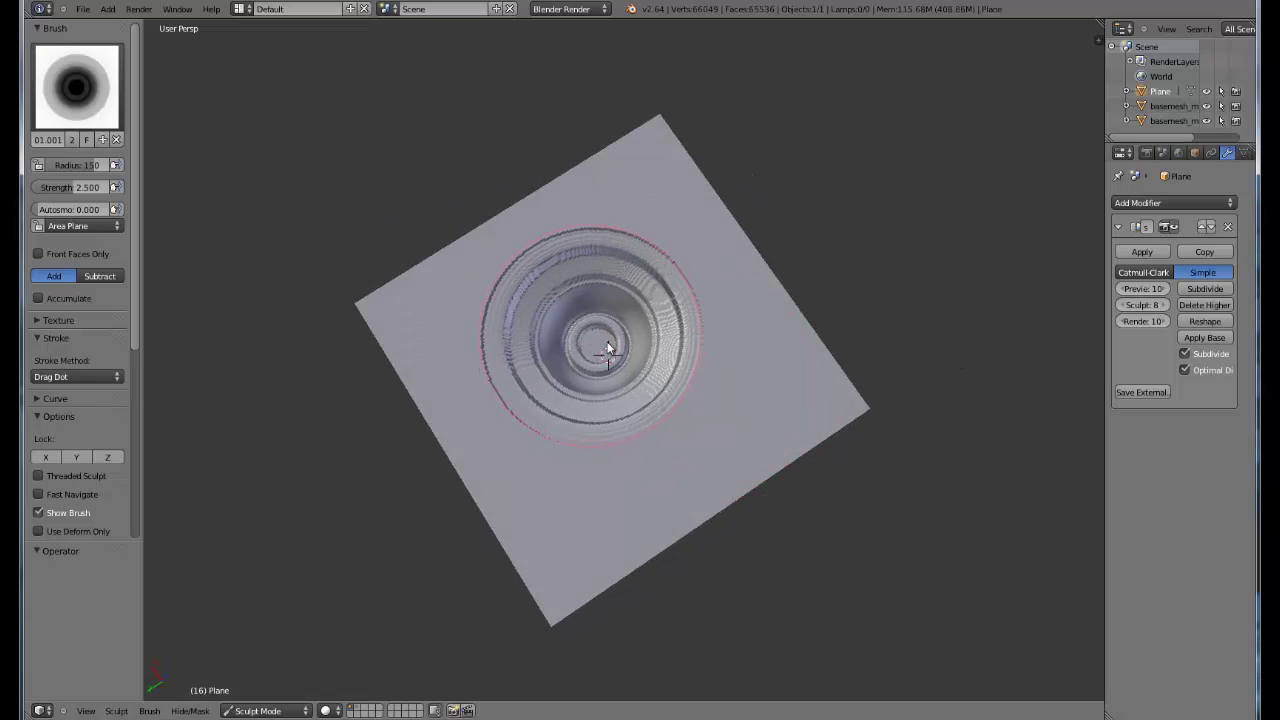
pyautogui.moveTo(593, 345); pyautogui.dragTo(634, 294, button='middle')
pyautogui.scroll(4, 690, 350)
pyautogui.moveTo(740, 409)
pyautogui.mouseDown(button='middle')
pyautogui.moveTo(860, 394)
pyautogui.moveTo(601, 366)
pyautogui.moveTo(710, 344)
pyautogui.moveTo(491, 471)
pyautogui.moveTo(645, 334)
pyautogui.moveTo(536, 376)
pyautogui.moveTo(566, 383)
pyautogui.moveTo(586, 349)
pyautogui.moveTo(740, 293)
pyautogui.moveTo(763, 300)
pyautogui.moveTo(666, 400)
pyautogui.moveTo(543, 446)
pyautogui.mouseUp(button='middle')
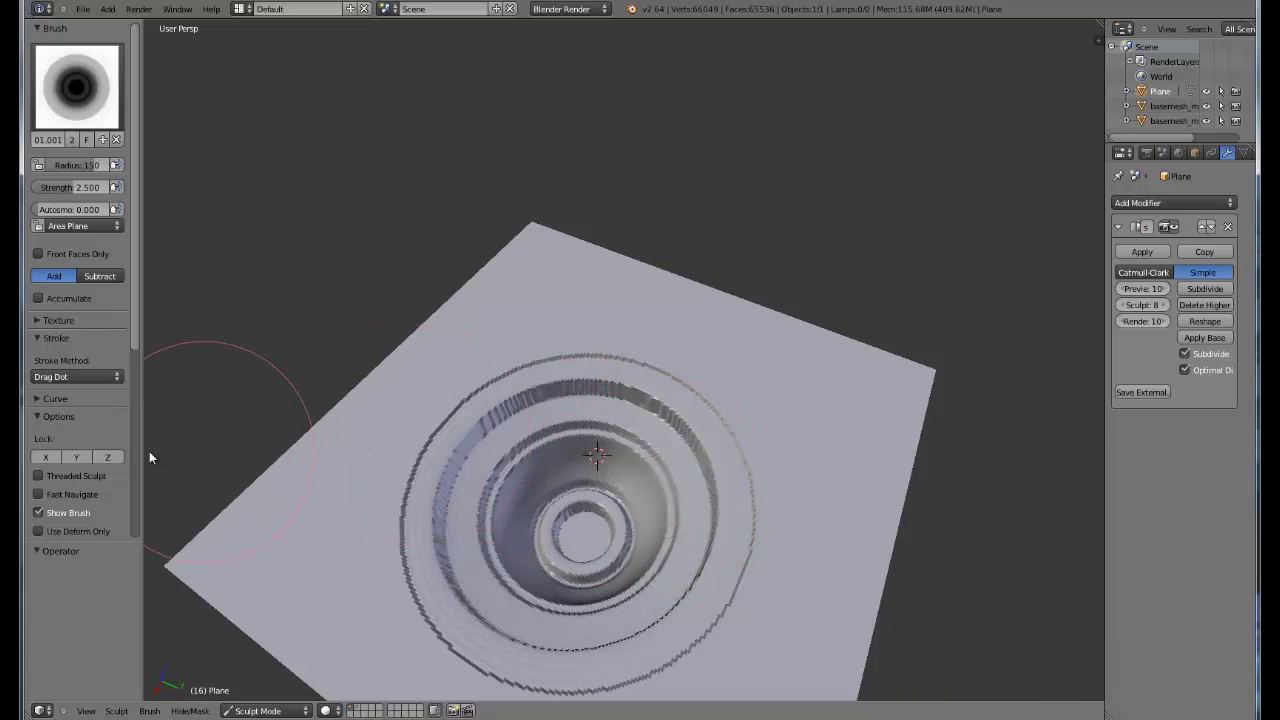
# Stamp a second inlet overlapping the first one, and undo both inlet stamps
pyautogui.scroll(-5, 77, 440)
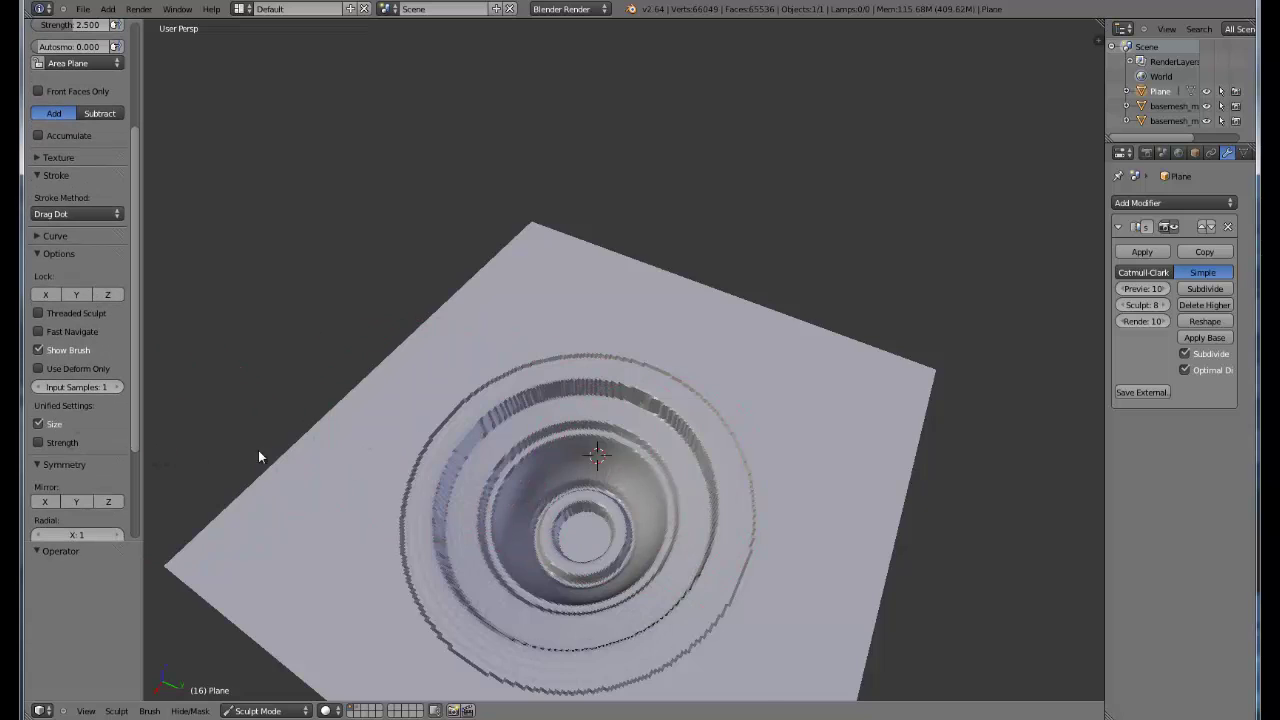
pyautogui.scroll(-2, 588, 503)
pyautogui.moveTo(667, 515); pyautogui.dragTo(534, 522)
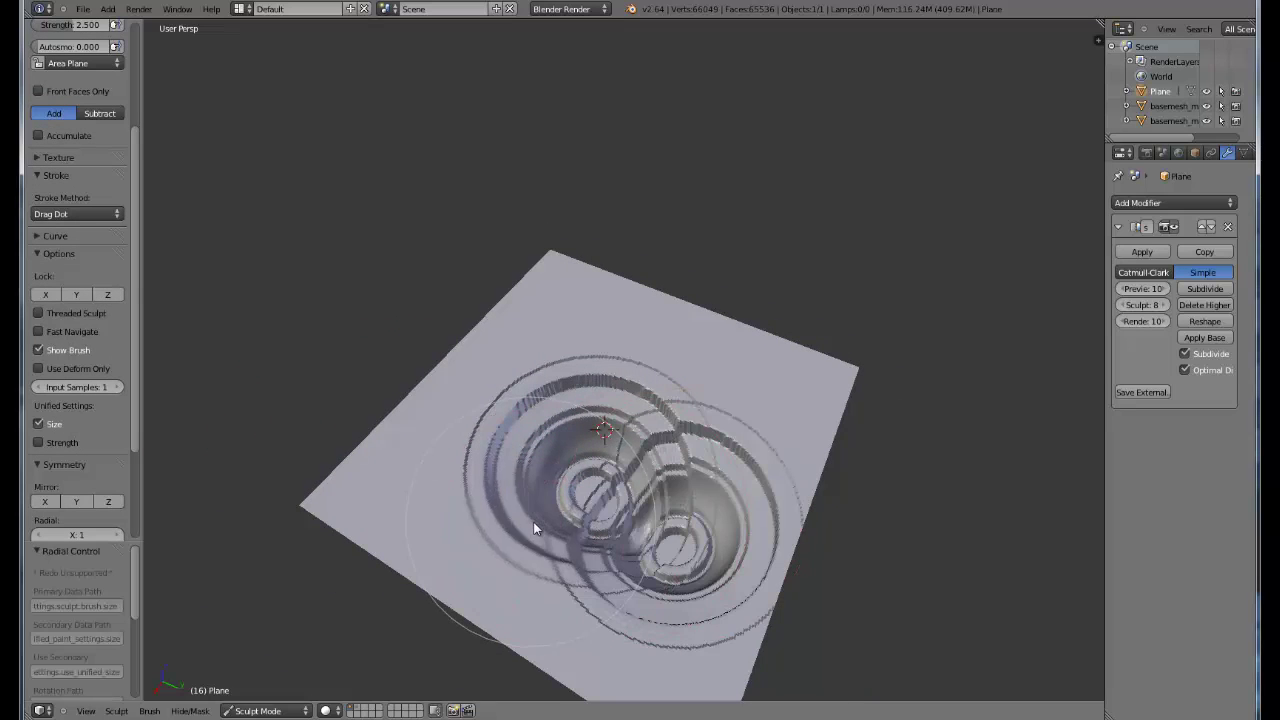
pyautogui.hotkey('ctrl', 'z')
pyautogui.moveTo(542, 442)
pyautogui.mouseDown(button='middle')
pyautogui.moveTo(506, 457)
pyautogui.moveTo(502, 379)
pyautogui.mouseUp(button='middle')
pyautogui.hotkey('ctrl', 'z')
# Choose the inset_04.001 brush with a radius of 130 and make a trial stamp near the plane's centre, undoing it
pyautogui.scroll(5, 80, 250)
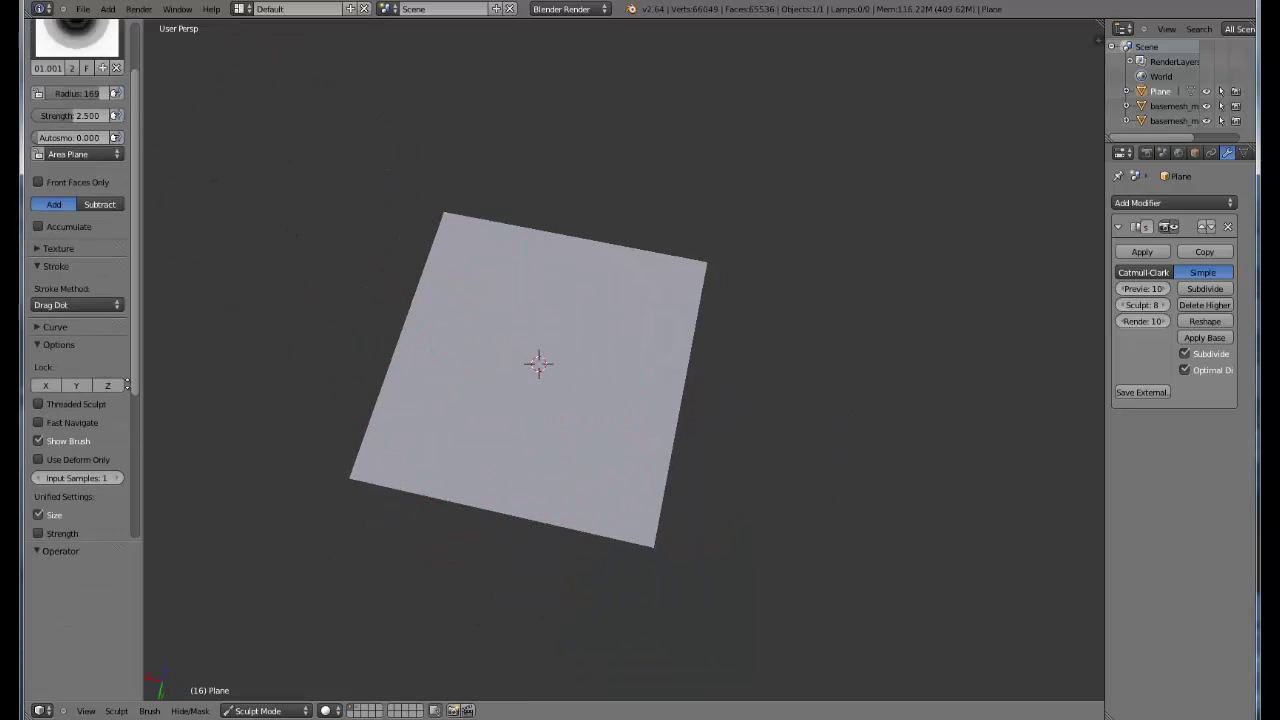
pyautogui.click(77, 87)
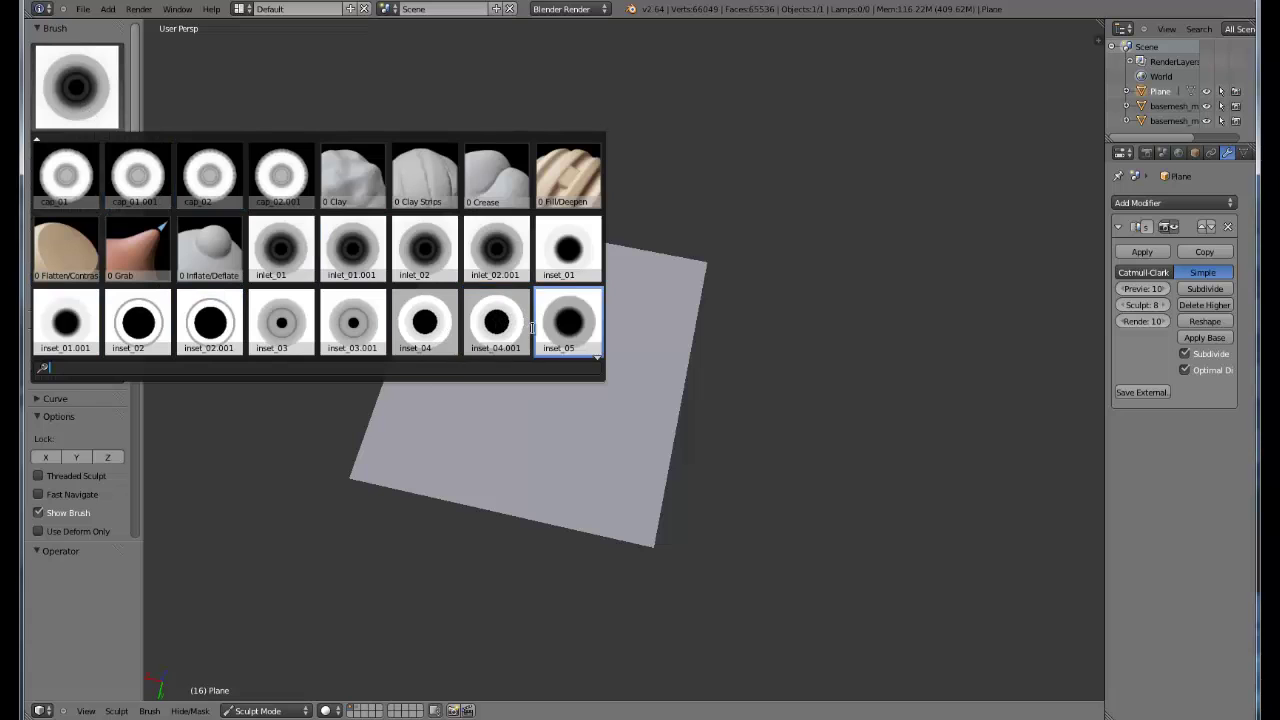
pyautogui.click(497, 322)
pyautogui.press('f')
pyautogui.click(502, 367)
pyautogui.moveTo(512, 360); pyautogui.dragTo(198, 238)
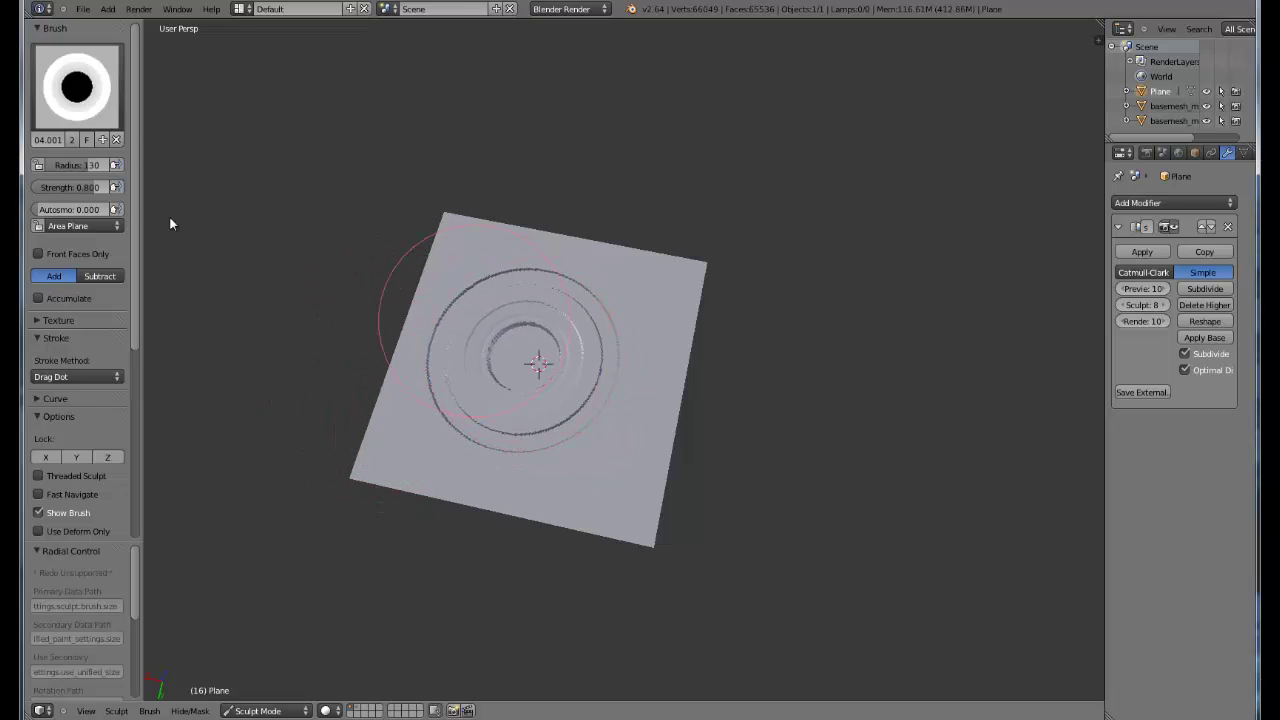
pyautogui.hotkey('ctrl', 'z')
# Set the brush strength to 2.5, stamp the inset_04.001 shape near the plane's centre, and undo it
pyautogui.click(89, 187)
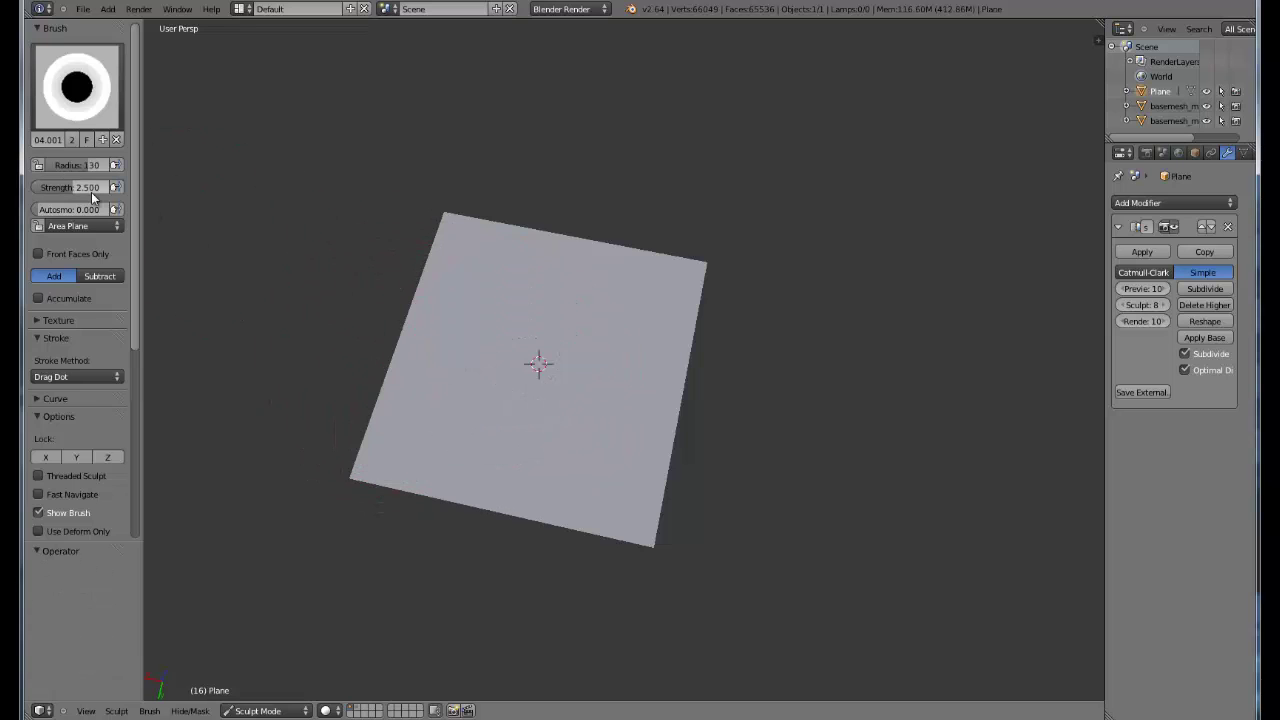
pyautogui.moveTo(303, 380)
pyautogui.mouseDown(button='middle')
pyautogui.moveTo(519, 345)
pyautogui.moveTo(529, 386)
pyautogui.mouseUp(button='middle')
pyautogui.moveTo(529, 386); pyautogui.dragTo(520, 385)
pyautogui.moveTo(520, 385); pyautogui.dragTo(430, 370, button='middle')
pyautogui.hotkey('ctrl', 'z')
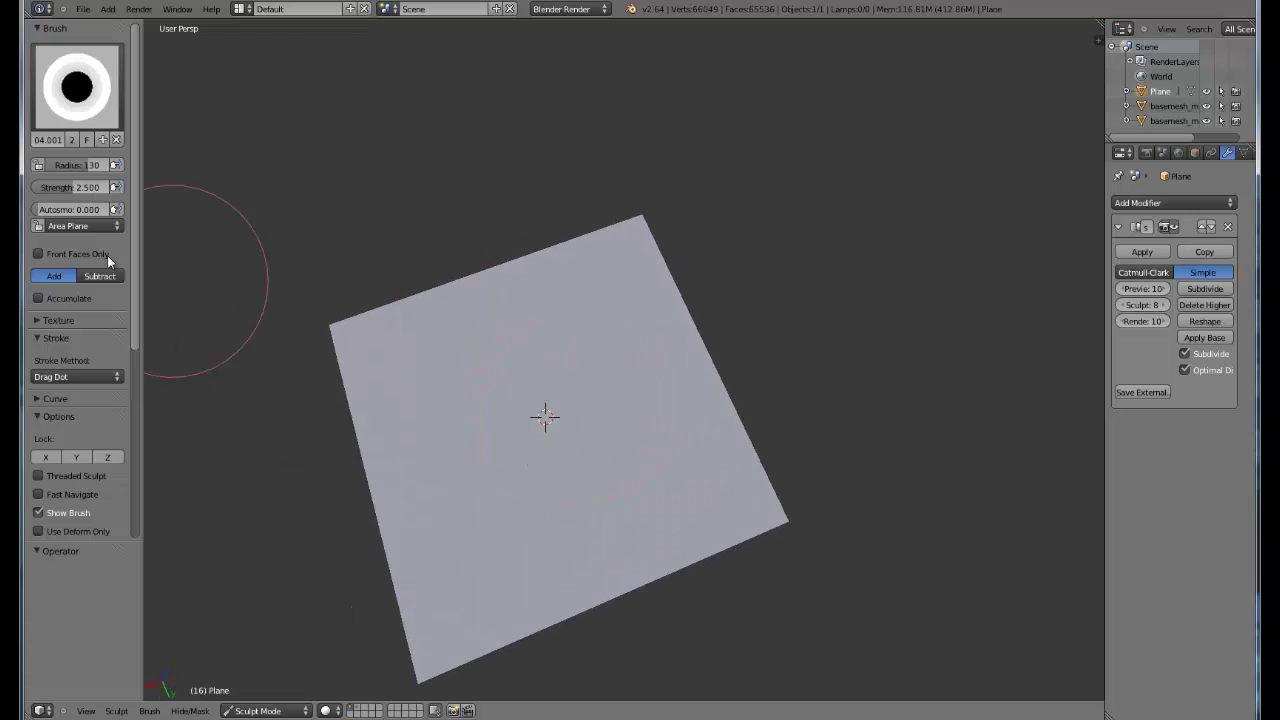
# Set the inset_04.001 brush's strength to 0.951
pyautogui.click(70, 187)
pyautogui.write('0.245')
pyautogui.press('Return')
# Stamp the ringed inset at the plane's centre with the reduced strength, inspect it from several angles, and undo it
pyautogui.moveTo(506, 400); pyautogui.dragTo(545, 420)
pyautogui.moveTo(584, 313)
pyautogui.mouseDown(button='middle')
pyautogui.moveTo(706, 289)
pyautogui.moveTo(689, 366)
pyautogui.moveTo(502, 420)
pyautogui.mouseUp(button='middle')
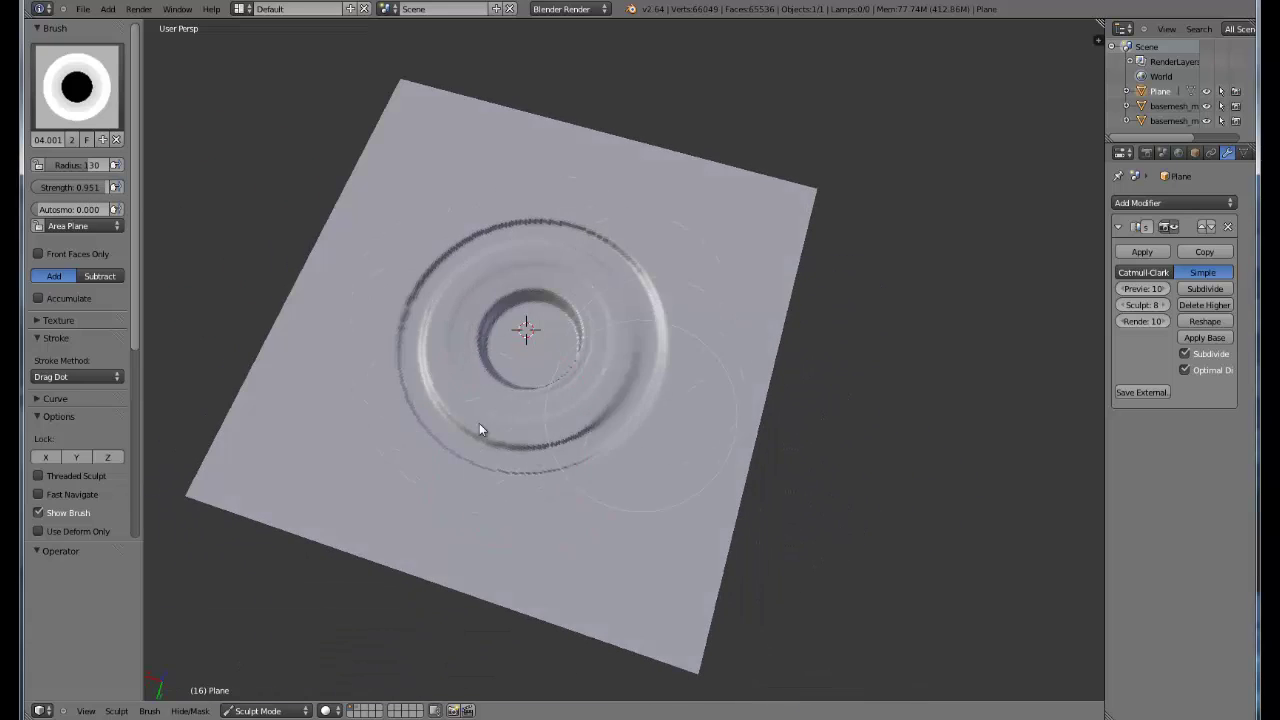
pyautogui.moveTo(593, 321); pyautogui.dragTo(558, 385, button='middle')
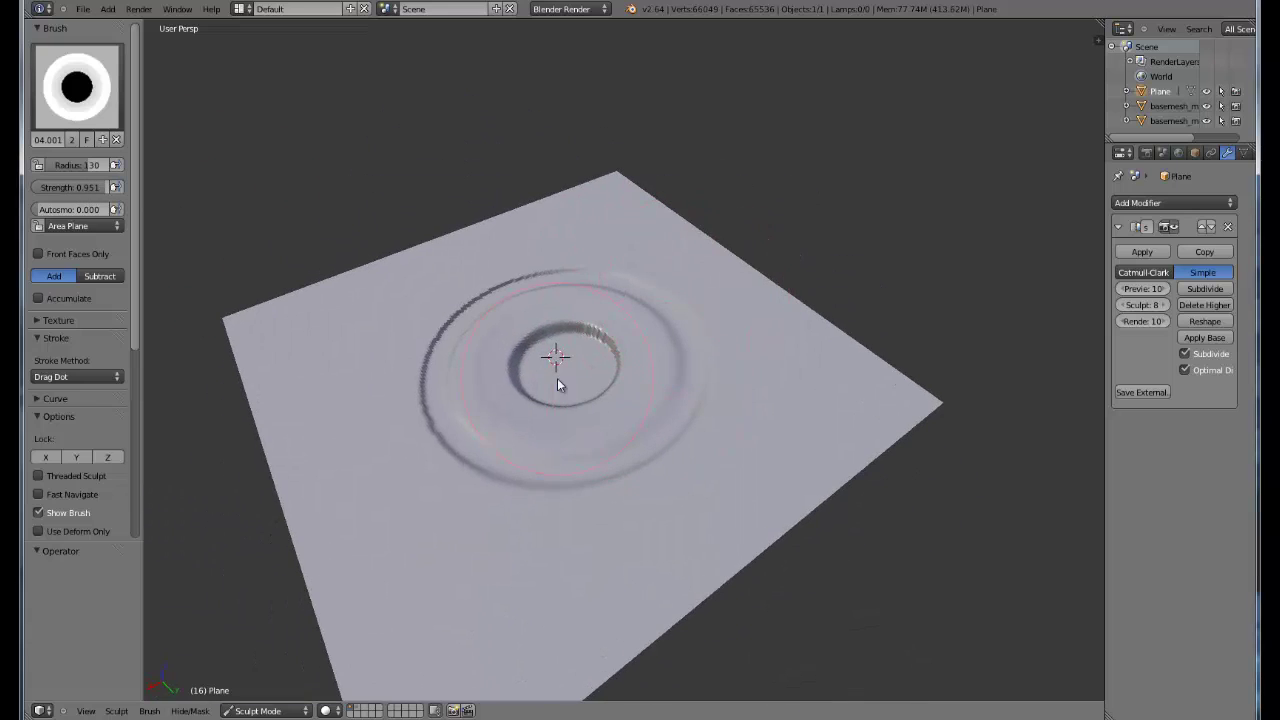
pyautogui.hotkey('ctrl', 'z')
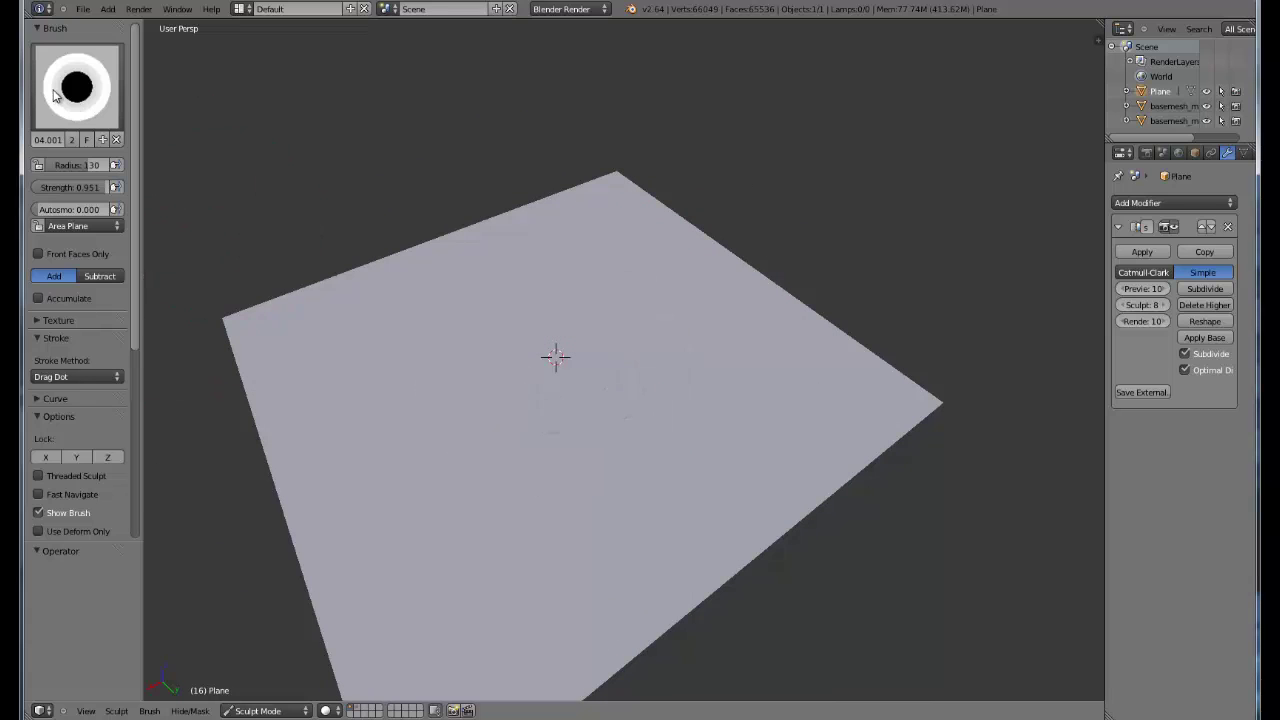
# Choose the inset_07.001 brush and set its strength to 3
pyautogui.click(108, 102)
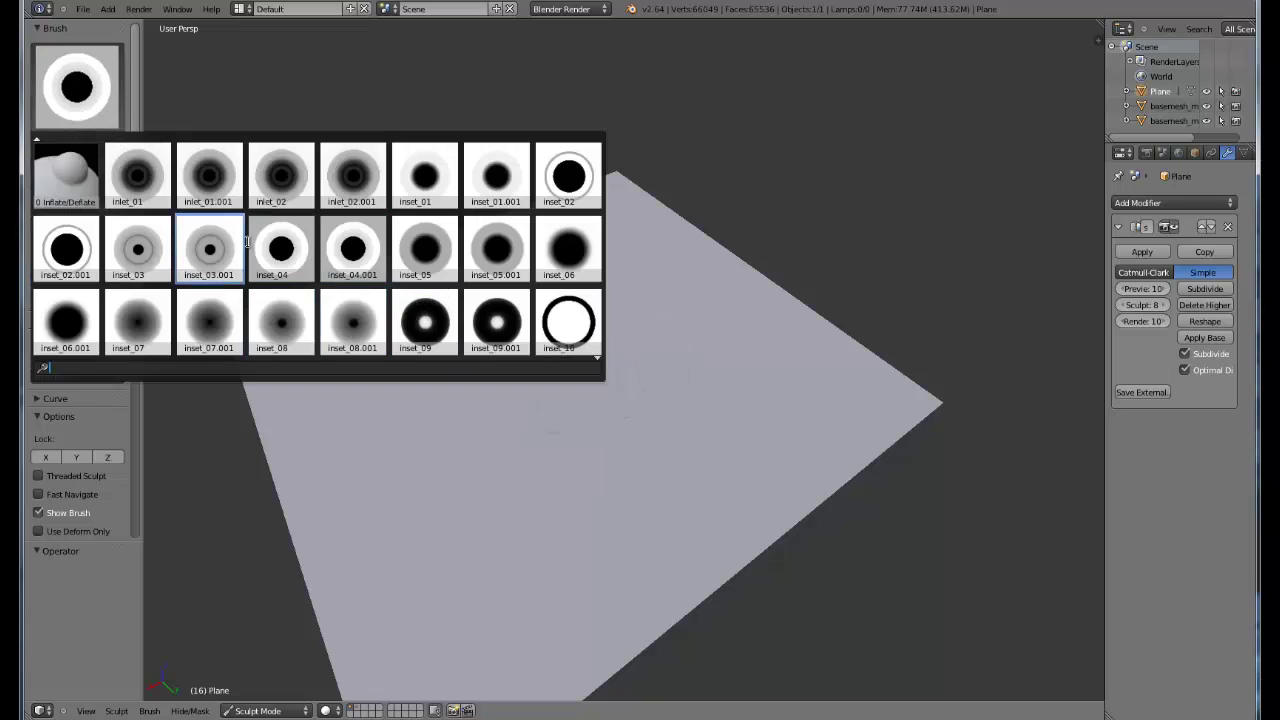
pyautogui.click(225, 328)
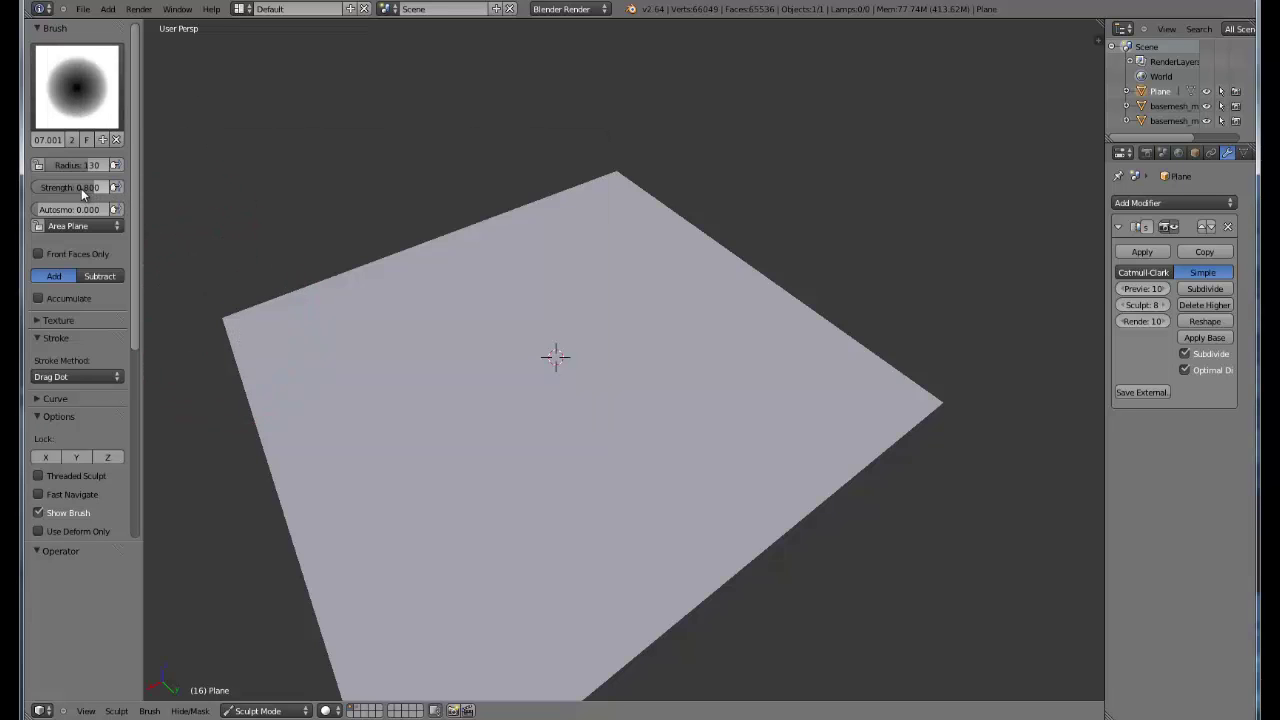
pyautogui.moveTo(86, 187); pyautogui.dragTo(93, 187)
# Stamp the inset_07.001 shape near the plane's centre, view it from another angle, and undo it
pyautogui.click(521, 367)
pyautogui.moveTo(517, 355); pyautogui.dragTo(500, 364, button='middle')
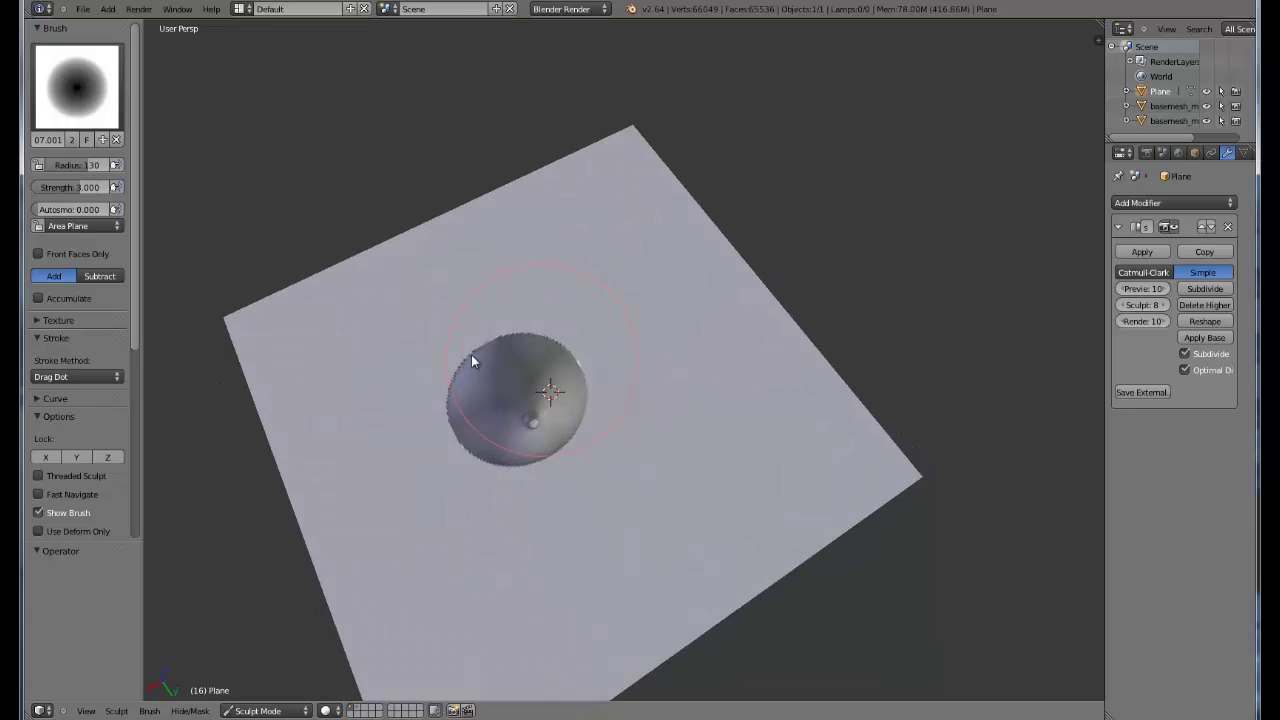
pyautogui.hotkey('ctrl', 'z')
# Set the inset_07.001 brush's strength to 2 and make a trial stamp near the plane's centre, undoing it
pyautogui.click(95, 187)
pyautogui.write('2')
pyautogui.press('Return')
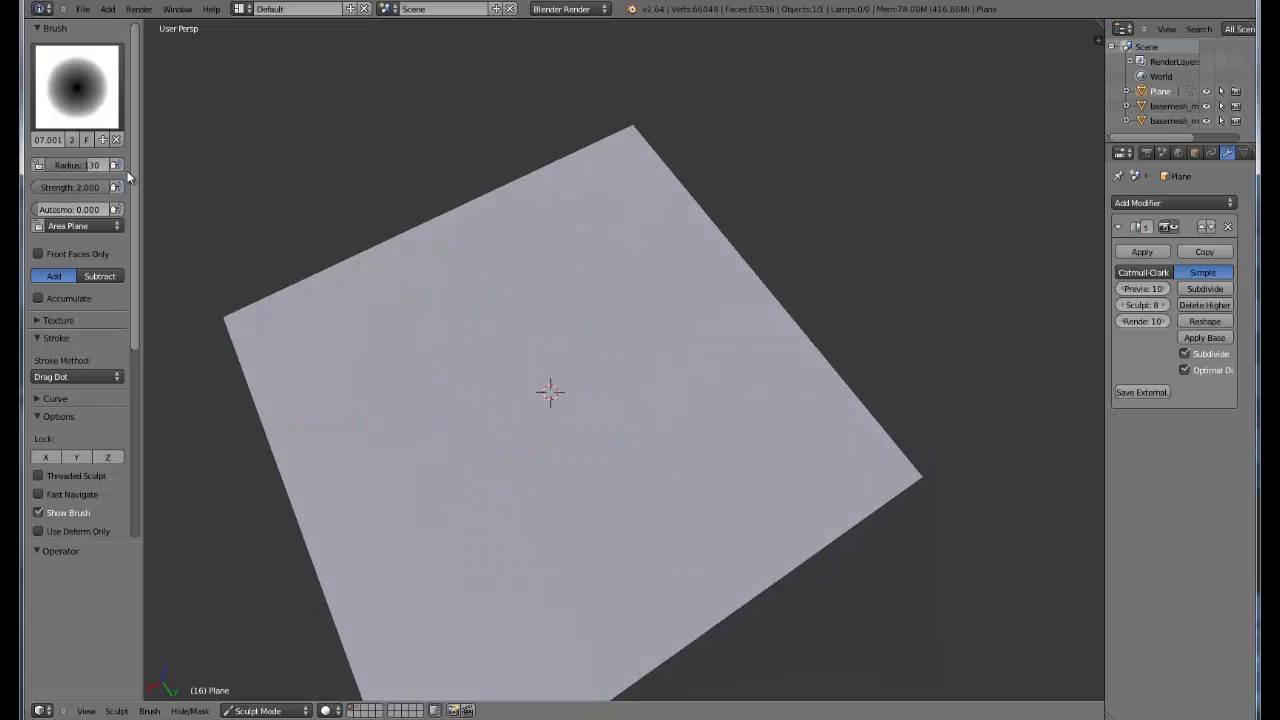
pyautogui.click(512, 363)
pyautogui.moveTo(512, 363)
pyautogui.mouseDown(button='middle')
pyautogui.moveTo(559, 305)
pyautogui.moveTo(686, 266)
pyautogui.moveTo(682, 201)
pyautogui.moveTo(612, 363)
pyautogui.moveTo(588, 358)
pyautogui.moveTo(751, 289)
pyautogui.moveTo(613, 318)
pyautogui.moveTo(612, 371)
pyautogui.mouseUp(button='middle')
pyautogui.hotkey('ctrl', 'z')
# Reduce the brush radius to 58 and test a smaller inset near the plane's centre, undoing the stamps after inspection
pyautogui.press('f')
pyautogui.click(612, 371)
pyautogui.hotkey('ctrl', 'z')
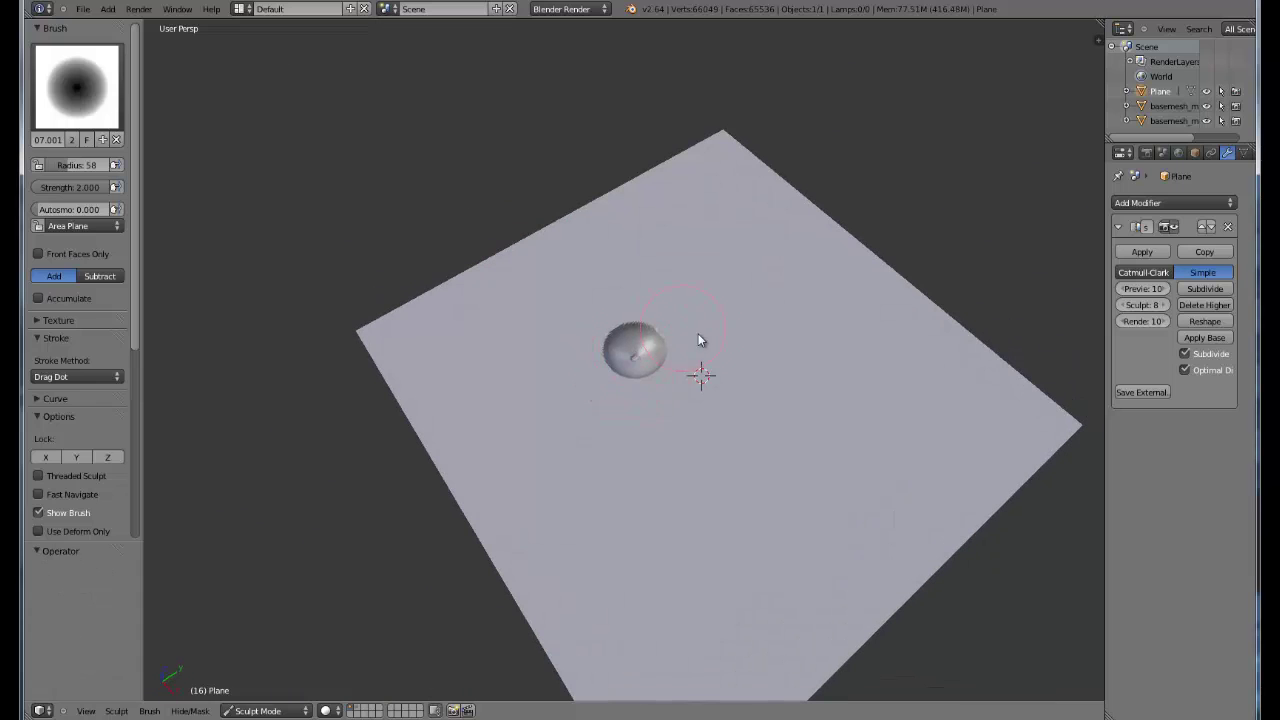
pyautogui.moveTo(686, 463); pyautogui.dragTo(640, 410, button='middle')
pyautogui.scroll(2, 717, 415)
pyautogui.scroll(-2, 717, 423)
pyautogui.moveTo(689, 360); pyautogui.dragTo(550, 306, button='middle')
pyautogui.hotkey('ctrl', 'z')
pyautogui.hotkey('ctrl', 'z')
pyautogui.hotkey('ctrl', 'z')
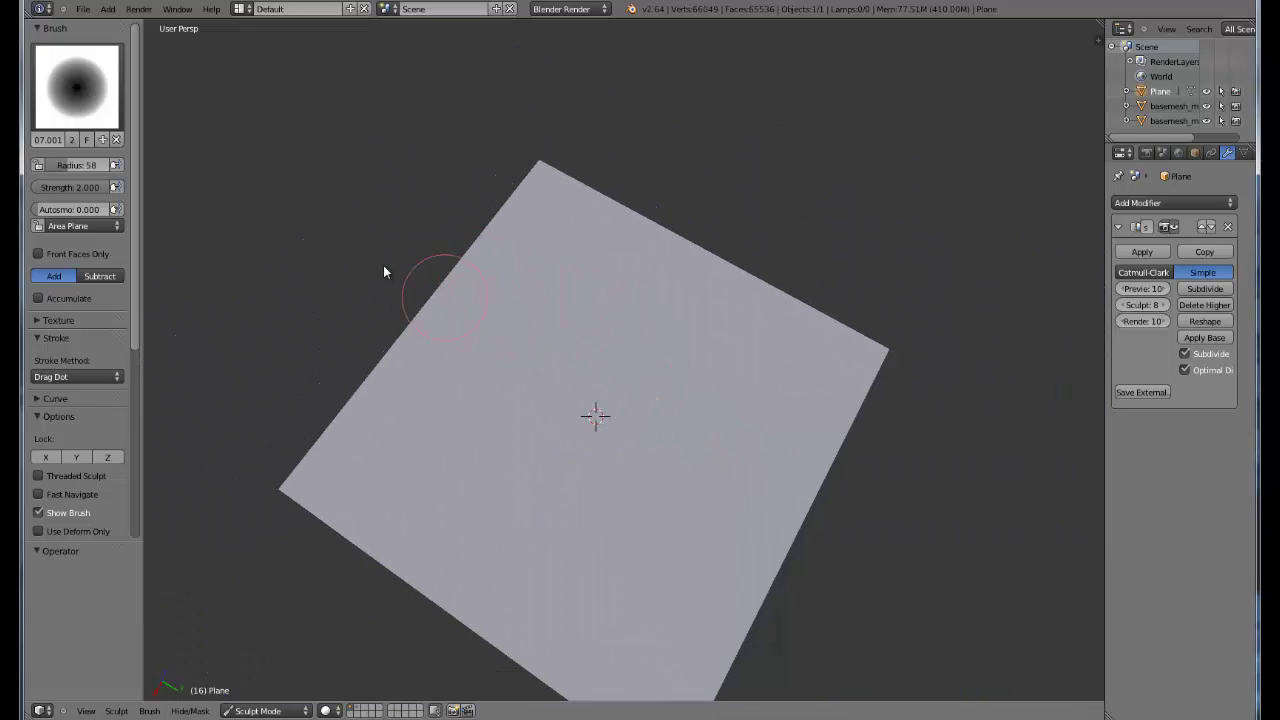
# Choose the rectangle_01 brush and make a trial stamp near the plane's centre, undoing it
pyautogui.click(77, 86)
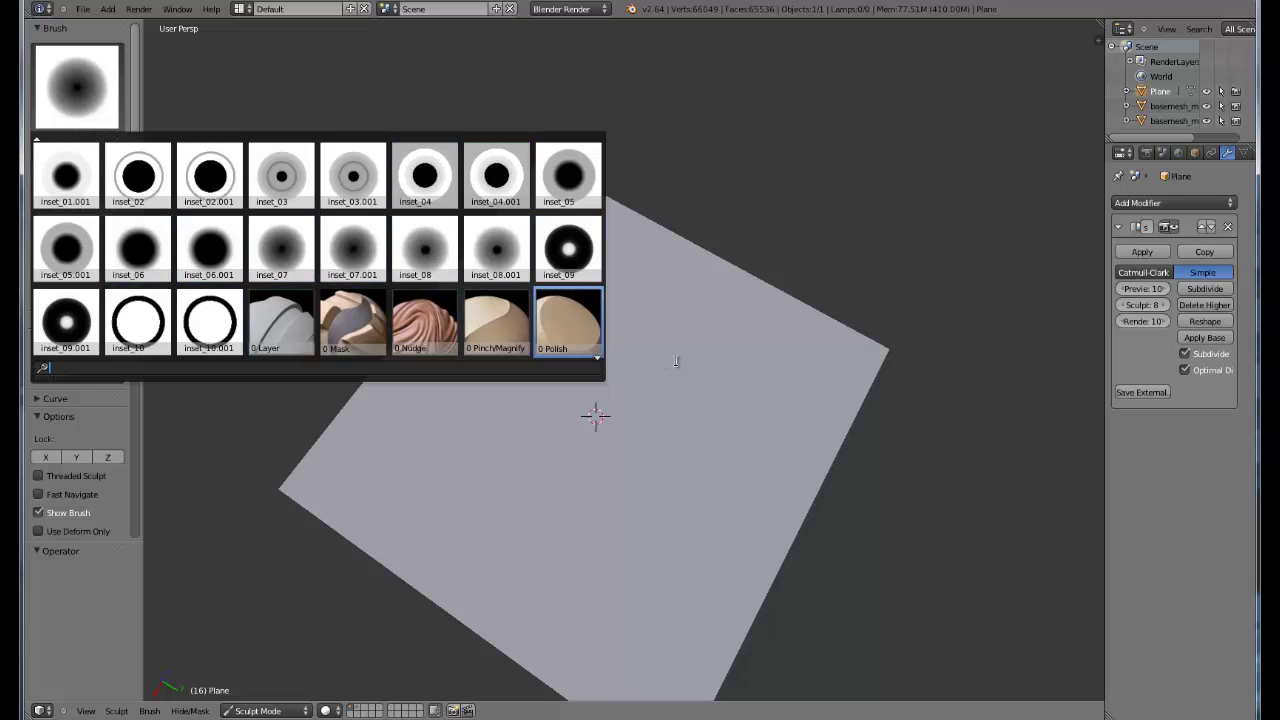
pyautogui.scroll(-7, 676, 361)
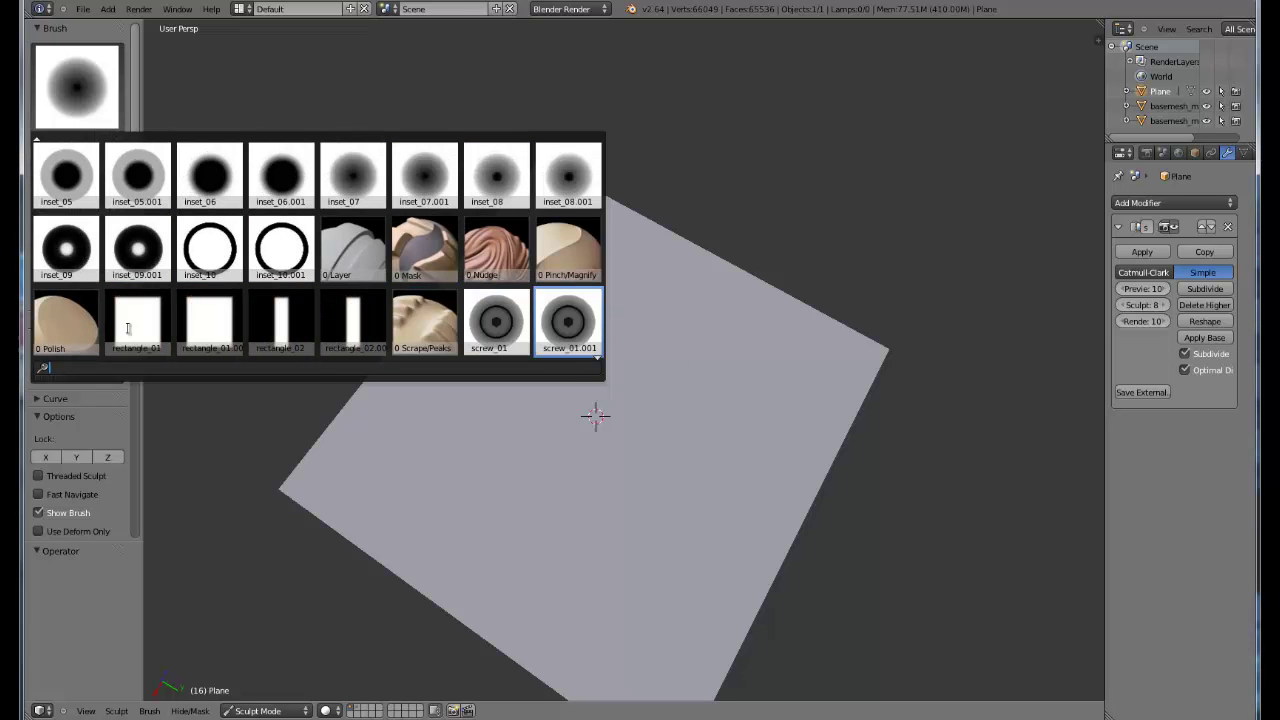
pyautogui.click(152, 331)
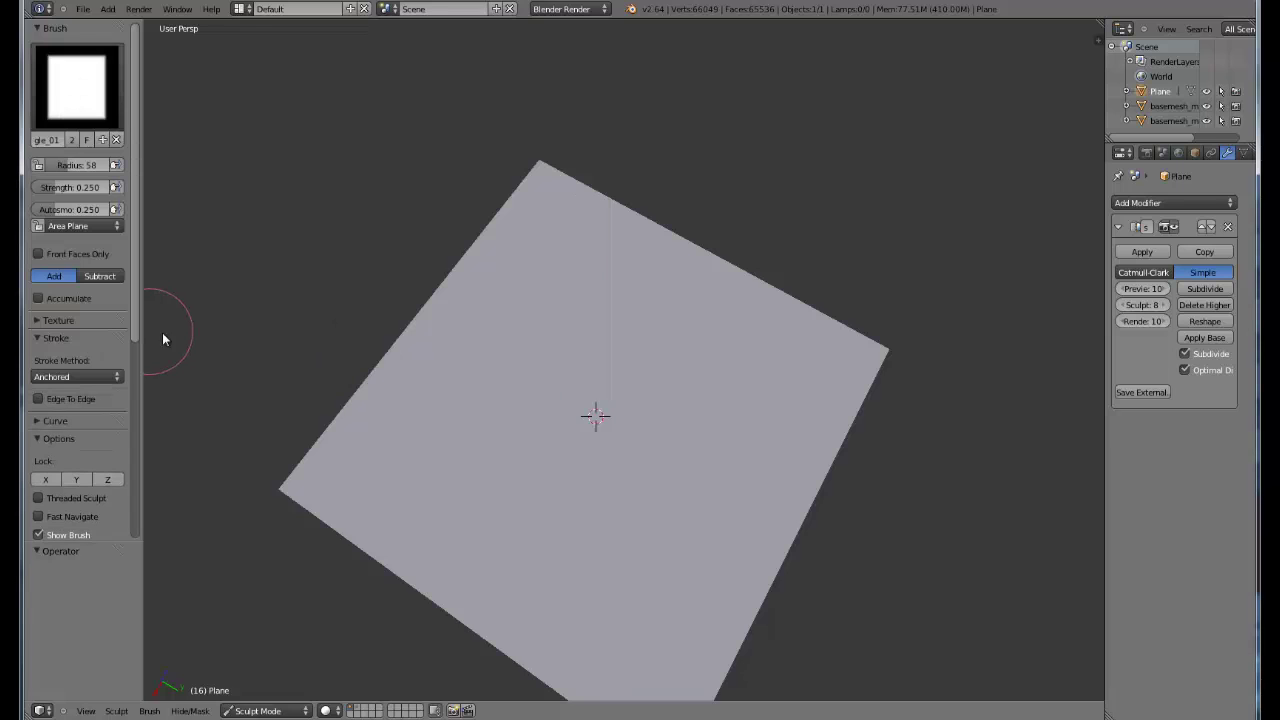
pyautogui.moveTo(590, 399); pyautogui.dragTo(633, 432)
pyautogui.hotkey('ctrl', 'z')
# Increase the rectangle_01 brush's strength and stamp a large raised square around the plane's centre
pyautogui.moveTo(74, 190); pyautogui.dragTo(314, 204)
pyautogui.moveTo(599, 368)
pyautogui.mouseDown()
pyautogui.moveTo(688, 437)
pyautogui.moveTo(651, 434)
pyautogui.moveTo(688, 420)
pyautogui.moveTo(697, 430)
pyautogui.mouseUp()
pyautogui.moveTo(691, 437)
pyautogui.mouseDown(button='middle')
pyautogui.moveTo(611, 374)
pyautogui.moveTo(681, 437)
pyautogui.moveTo(189, 232)
pyautogui.mouseUp(button='middle')
# Choose the rectangle_01.001 brush and set its strength to 1
pyautogui.click(44, 104)
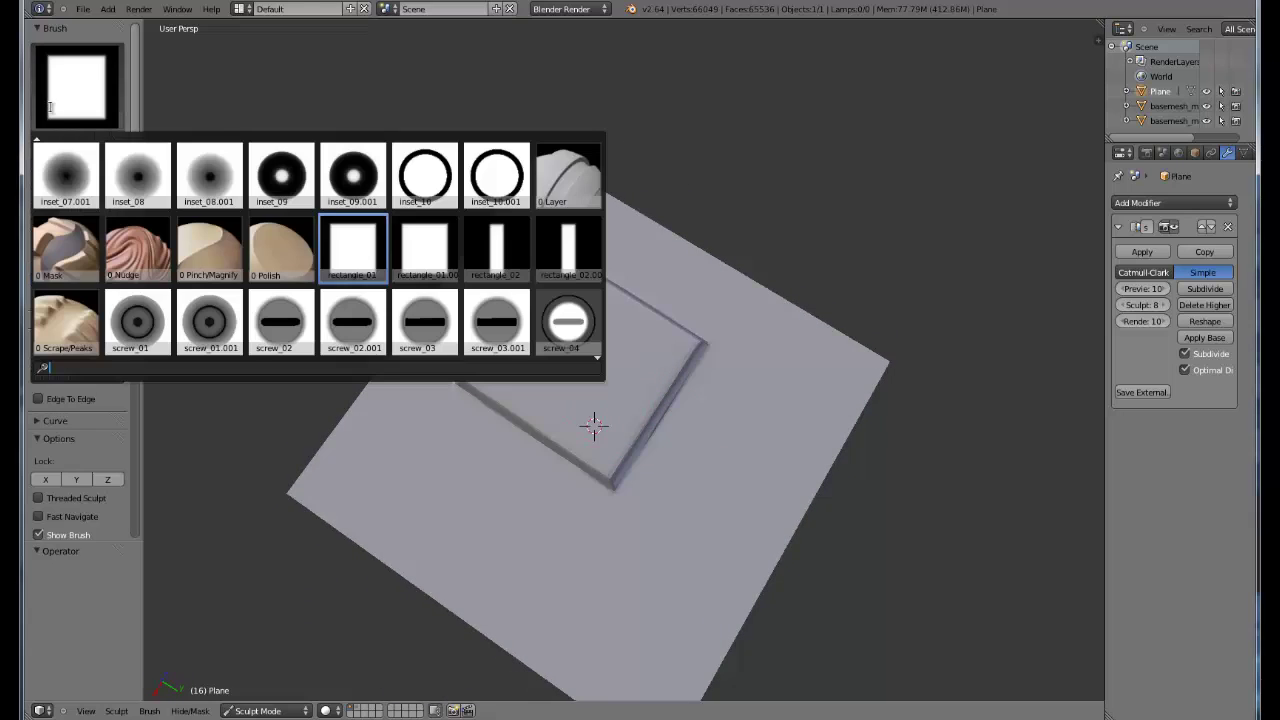
pyautogui.click(424, 257)
pyautogui.moveTo(75, 187); pyautogui.dragTo(120, 187)
pyautogui.moveTo(386, 200)
pyautogui.mouseDown(button='middle')
pyautogui.moveTo(486, 286)
pyautogui.moveTo(362, 252)
pyautogui.mouseUp(button='middle')
# Choose the rectangle_02 brush and set its strength to 1
pyautogui.click(76, 88)
pyautogui.click(418, 248)
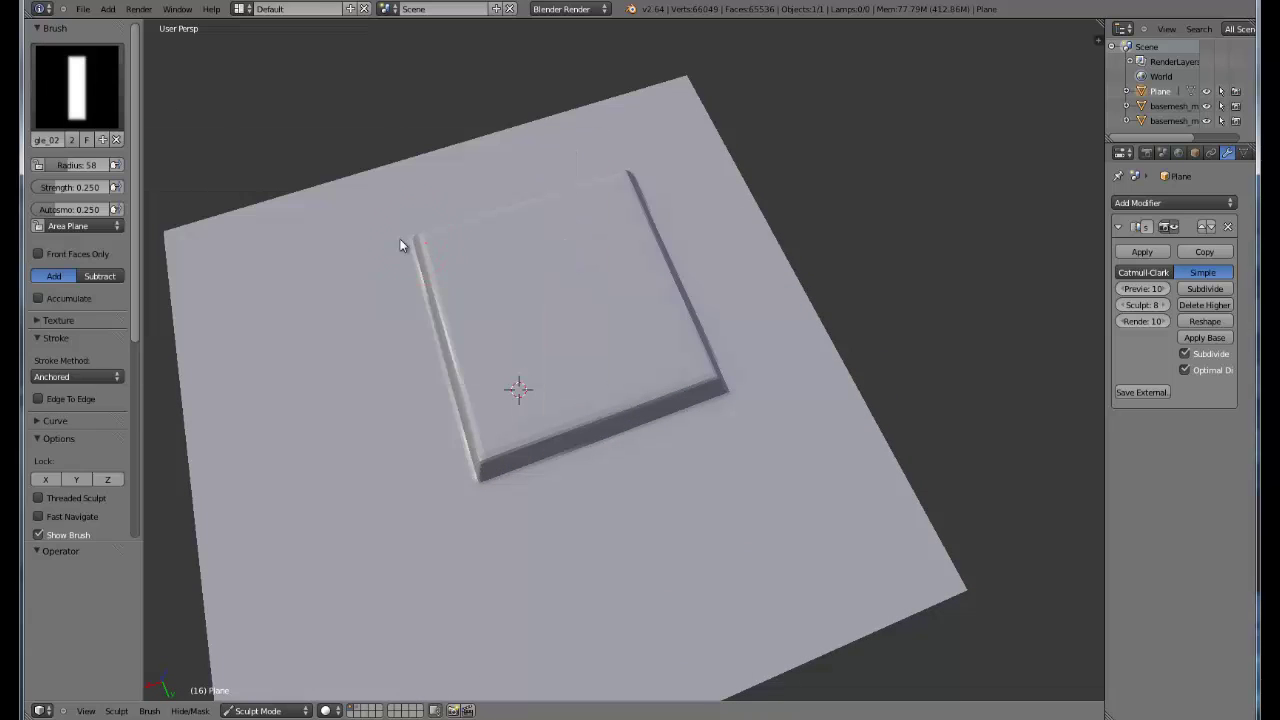
pyautogui.moveTo(75, 187); pyautogui.dragTo(112, 187)
# Stamp a long raised bar along one side of the raised square and view it from another angle
pyautogui.moveTo(371, 210)
pyautogui.mouseDown(button='middle')
pyautogui.moveTo(602, 370)
pyautogui.moveTo(580, 368)
pyautogui.mouseUp(button='middle')
pyautogui.moveTo(496, 359)
pyautogui.mouseDown()
pyautogui.moveTo(607, 406)
pyautogui.moveTo(604, 476)
pyautogui.mouseUp()
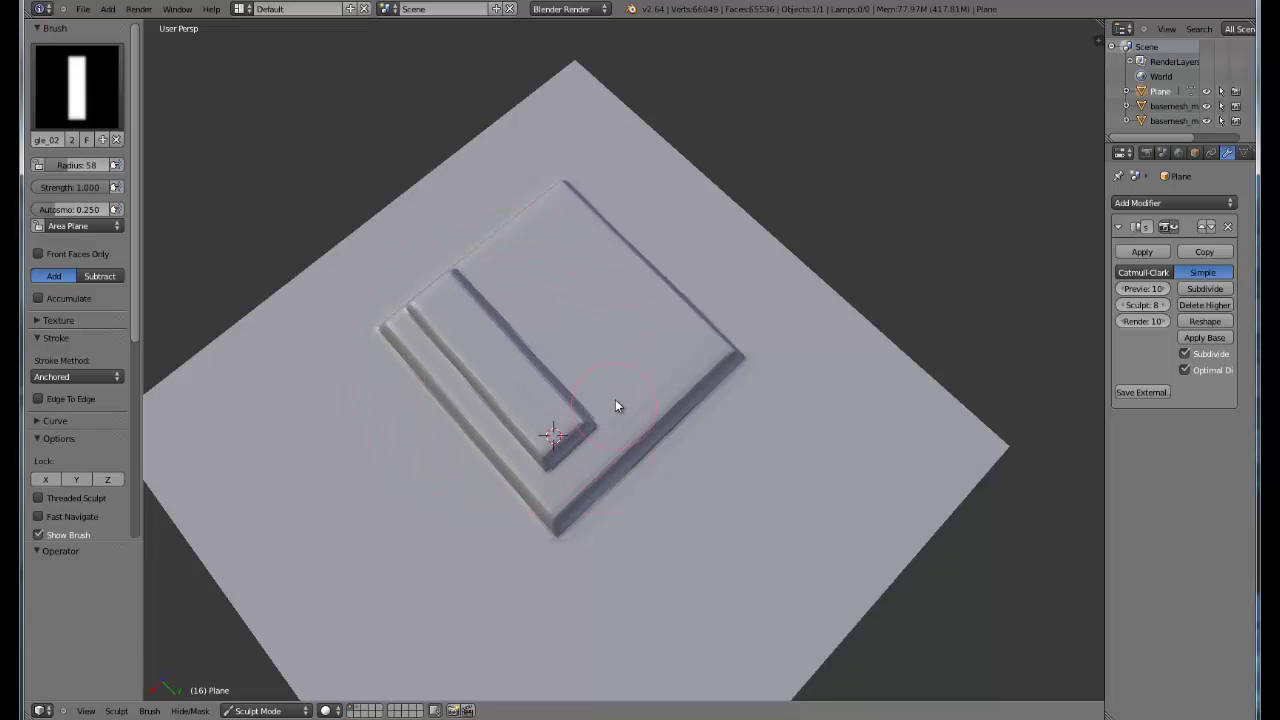
pyautogui.moveTo(615, 399); pyautogui.dragTo(581, 352, button='middle')
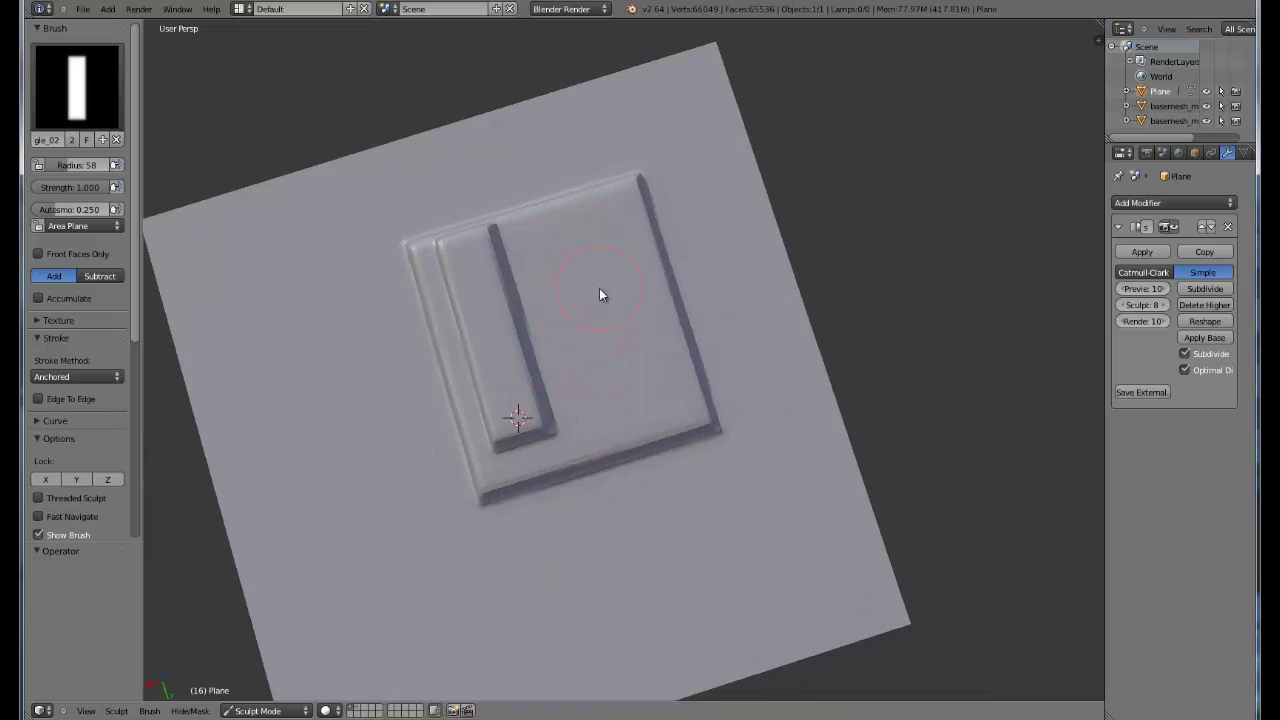
# Carve three parallel rectangular recesses into the raised square beside the long bar
pyautogui.moveTo(596, 292)
pyautogui.mouseDown()
pyautogui.moveTo(603, 340)
pyautogui.moveTo(674, 294)
pyautogui.moveTo(667, 236)
pyautogui.mouseUp()
pyautogui.moveTo(609, 326); pyautogui.dragTo(692, 300)
pyautogui.moveTo(626, 392); pyautogui.dragTo(711, 360)
pyautogui.moveTo(711, 360)
pyautogui.mouseDown(button='middle')
pyautogui.moveTo(660, 385)
pyautogui.moveTo(615, 318)
pyautogui.moveTo(240, 212)
pyautogui.mouseUp(button='middle')
pyautogui.moveTo(211, 298)
pyautogui.mouseDown(button='middle')
pyautogui.moveTo(423, 329)
pyautogui.moveTo(409, 326)
pyautogui.mouseUp(button='middle')
# Choose the rectangle_01.001 brush and set its texture's X size to 3
pyautogui.click(77, 85)
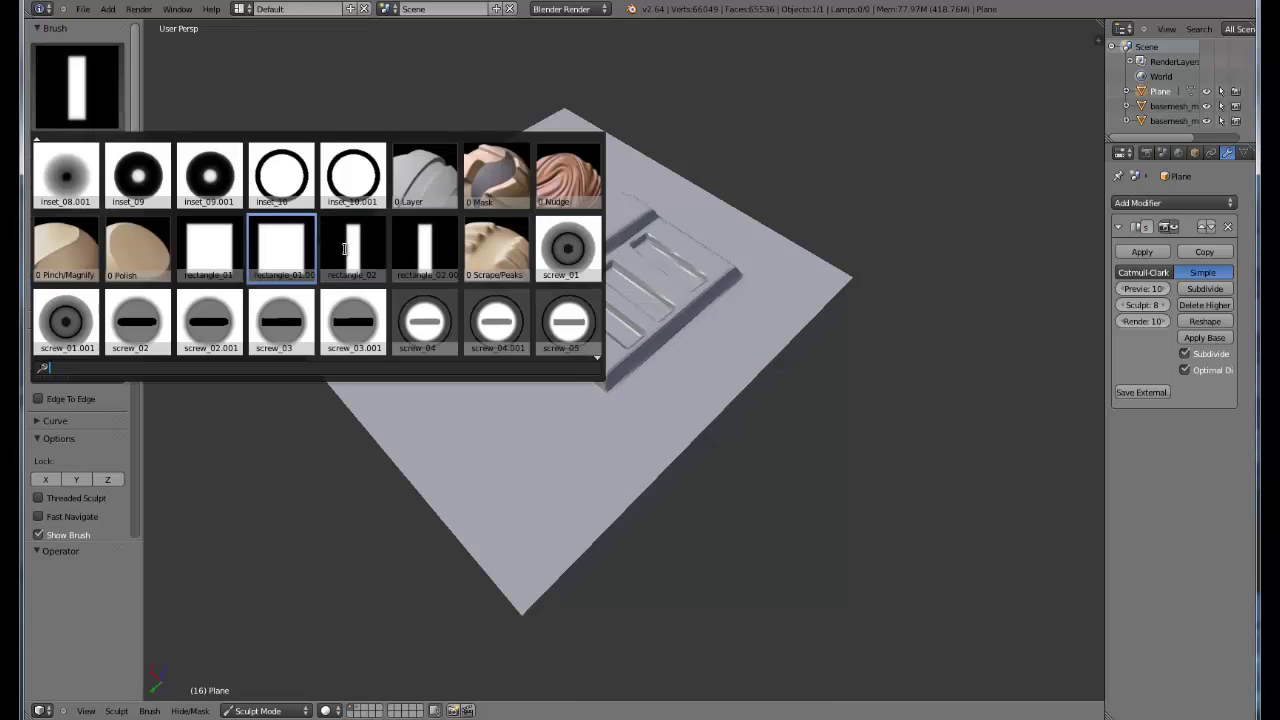
pyautogui.click(290, 248)
pyautogui.moveTo(445, 294); pyautogui.dragTo(580, 350, button='middle')
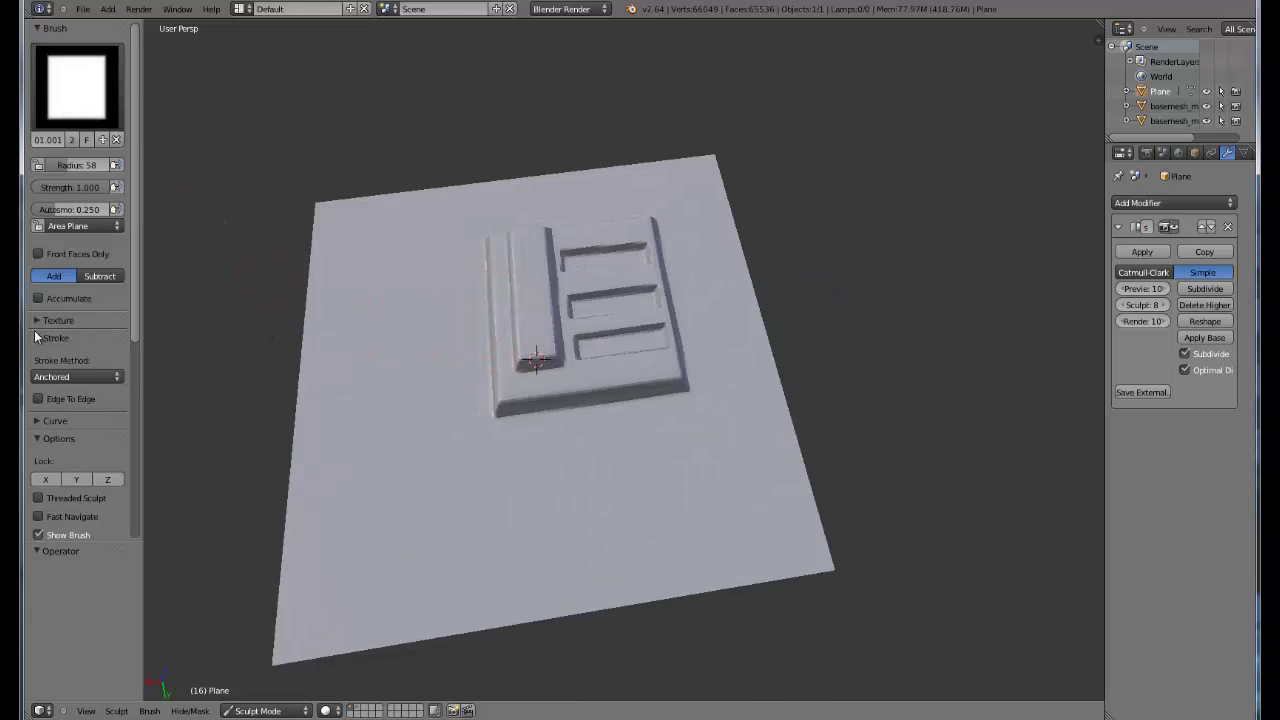
pyautogui.click(58, 320)
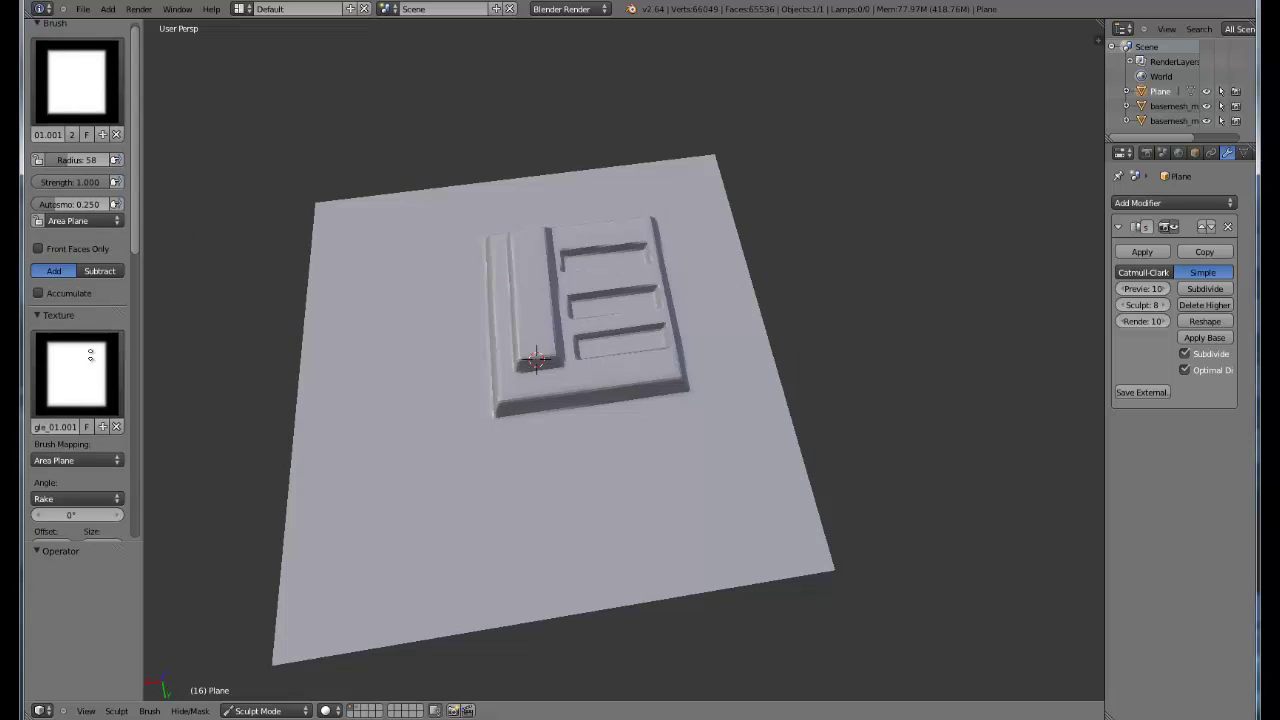
pyautogui.scroll(-4, 80, 350)
pyautogui.click(102, 384)
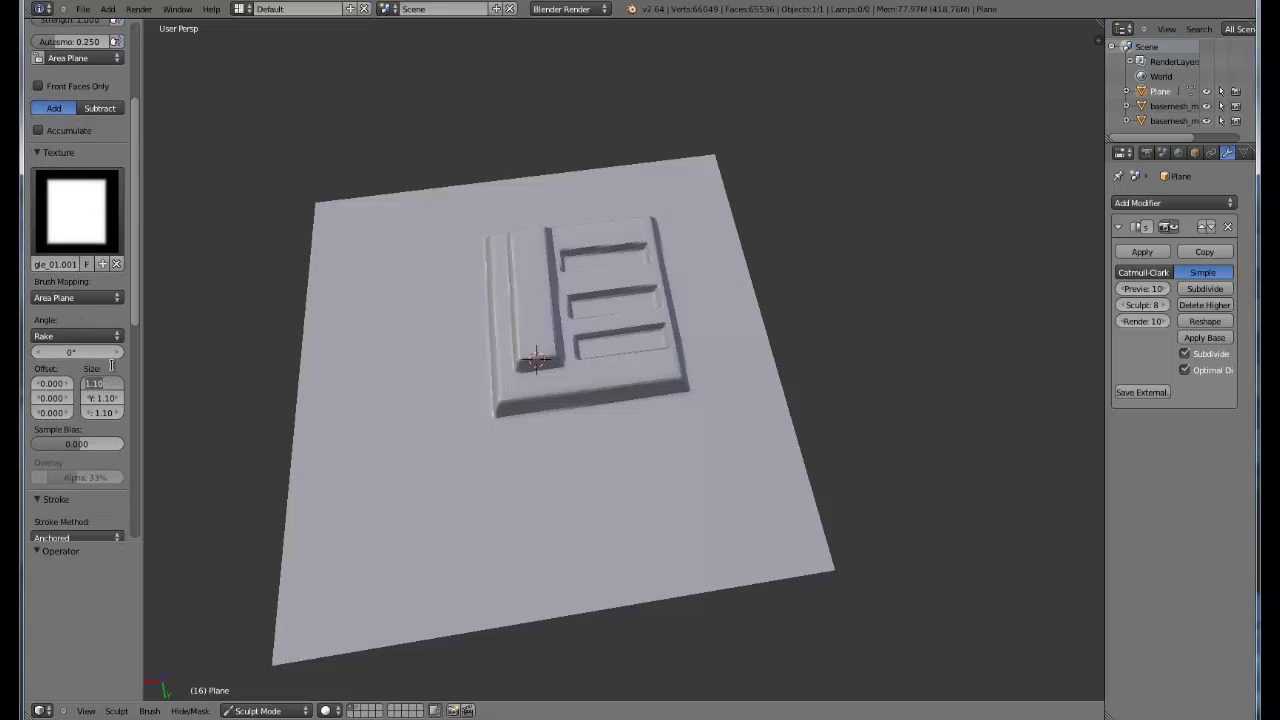
pyautogui.write('3')
pyautogui.press('Return')
# Stamp a group of three raised slats on the empty area beside the raised square and inspect them
pyautogui.moveTo(370, 343)
pyautogui.mouseDown()
pyautogui.moveTo(449, 386)
pyautogui.moveTo(500, 318)
pyautogui.moveTo(455, 335)
pyautogui.mouseUp()
pyautogui.moveTo(455, 335)
pyautogui.mouseDown(button='middle')
pyautogui.moveTo(517, 400)
pyautogui.moveTo(680, 251)
pyautogui.moveTo(747, 331)
pyautogui.moveTo(634, 296)
pyautogui.mouseUp(button='middle')
pyautogui.moveTo(573, 374)
pyautogui.mouseDown(button='middle')
pyautogui.moveTo(605, 295)
pyautogui.moveTo(512, 403)
pyautogui.moveTo(650, 436)
pyautogui.moveTo(591, 372)
pyautogui.mouseUp(button='middle')
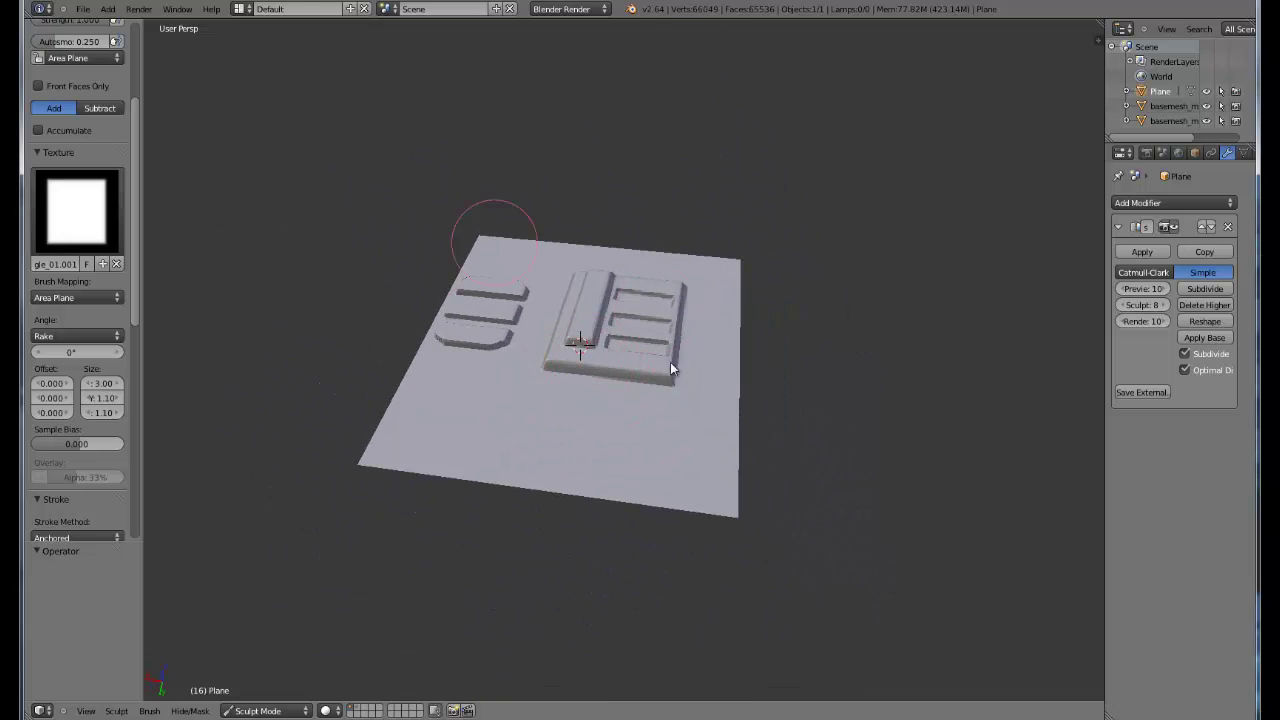
# Undo all the rectangle stamps to restore the flat plane
pyautogui.hotkey('ctrl', 'z')
pyautogui.hotkey('ctrl', 'z')
pyautogui.hotkey('ctrl', 'z')
pyautogui.hotkey('ctrl', 'z')
pyautogui.hotkey('ctrl', 'z')
pyautogui.hotkey('ctrl', 'z')
pyautogui.hotkey('ctrl', 'z')
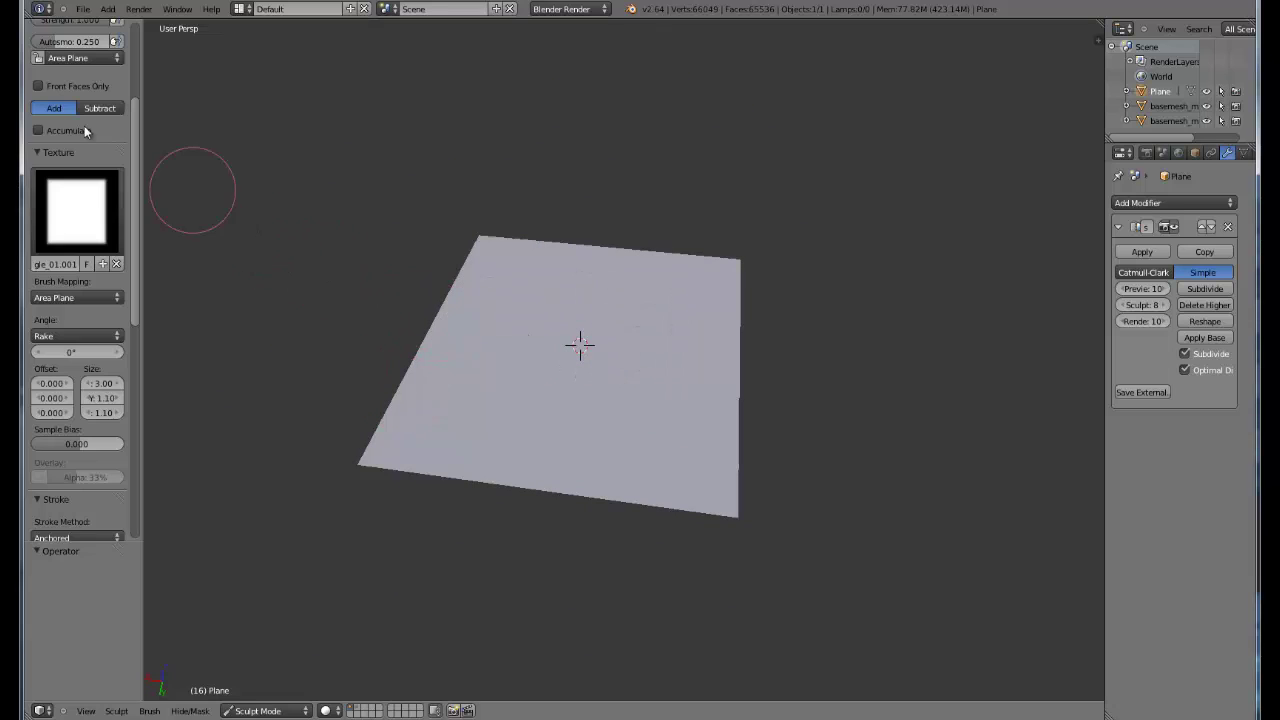
# Choose the screw_01.001 brush and set its strength to 1.000
pyautogui.scroll(5, 107, 146)
pyautogui.click(76, 86)
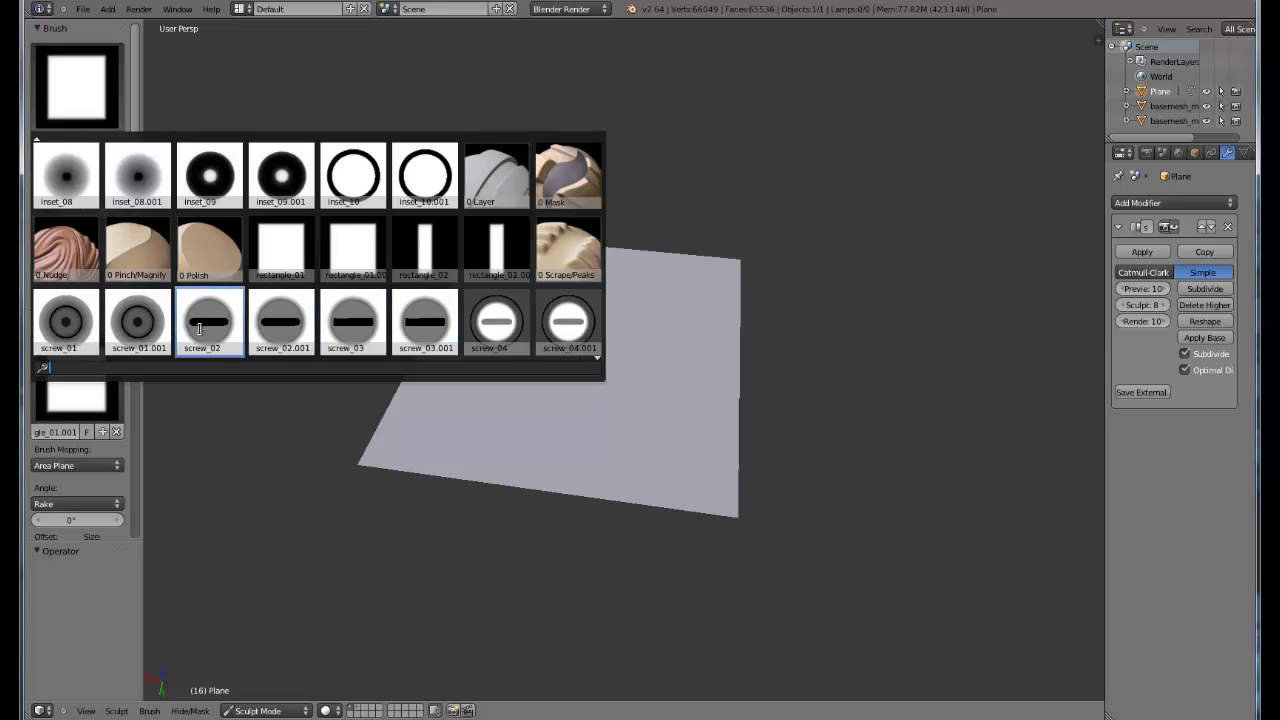
pyautogui.click(140, 330)
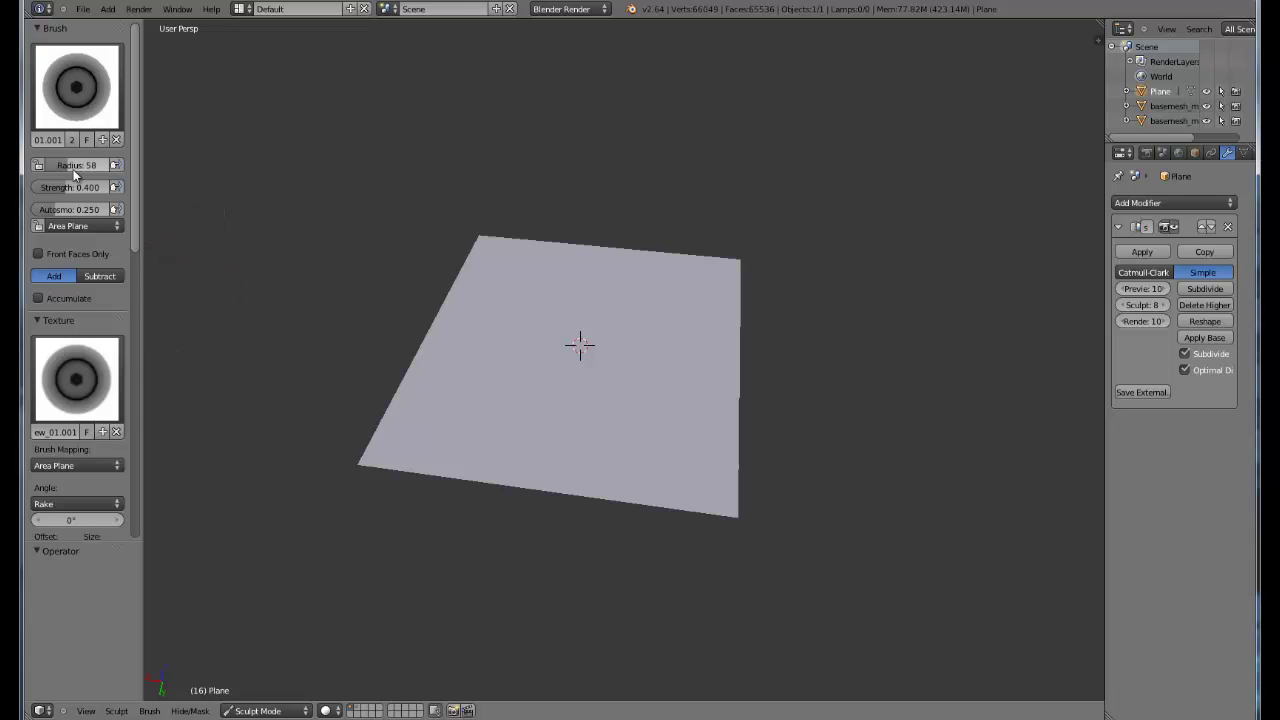
pyautogui.moveTo(73, 186); pyautogui.dragTo(125, 188)
# Try stamping a hex screw head near the plane's centre, inspect it and undo the stamp
pyautogui.moveTo(565, 358); pyautogui.dragTo(644, 376)
pyautogui.click(590, 360)
pyautogui.moveTo(644, 376)
pyautogui.mouseDown(button='middle')
pyautogui.moveTo(748, 449)
pyautogui.moveTo(560, 237)
pyautogui.mouseUp(button='middle')
pyautogui.hotkey('ctrl', 'z')
pyautogui.hotkey('ctrl', 'z')
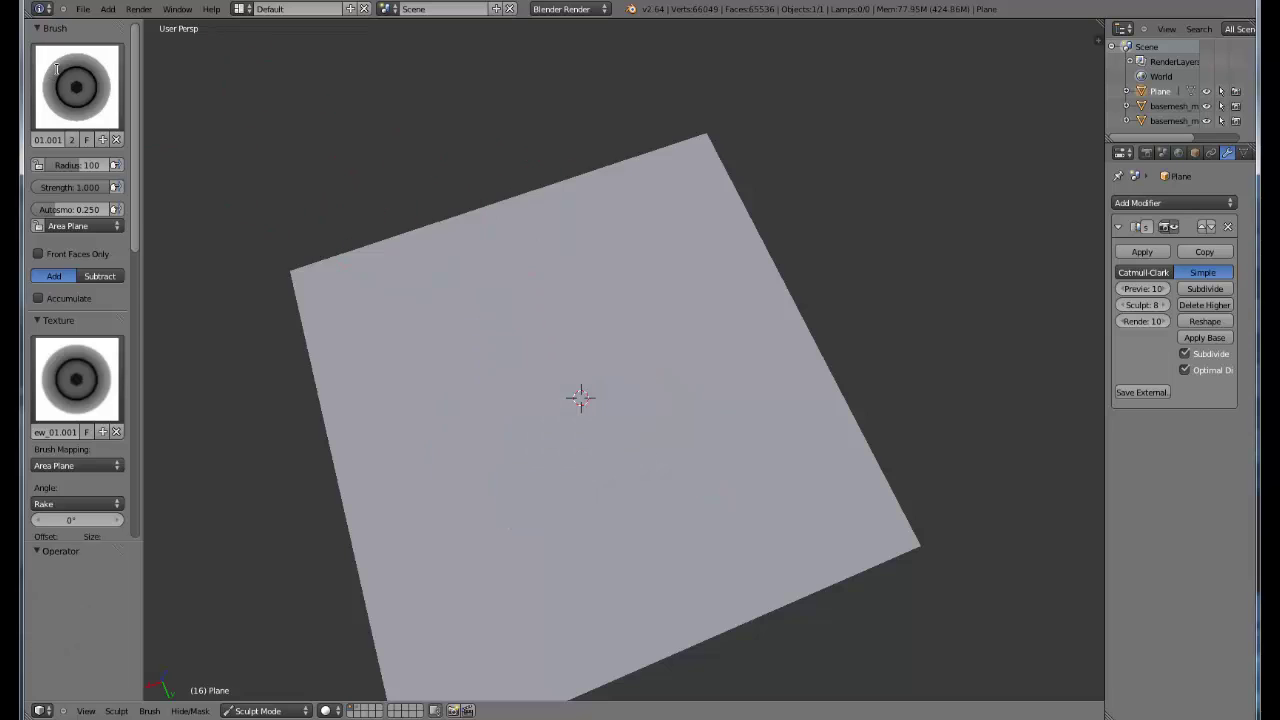
# Choose the screw_05.001 brush, try a large stamp at strength 0.400 and undo it
pyautogui.click(76, 87)
pyautogui.click(354, 320)
pyautogui.moveTo(494, 337); pyautogui.dragTo(656, 393)
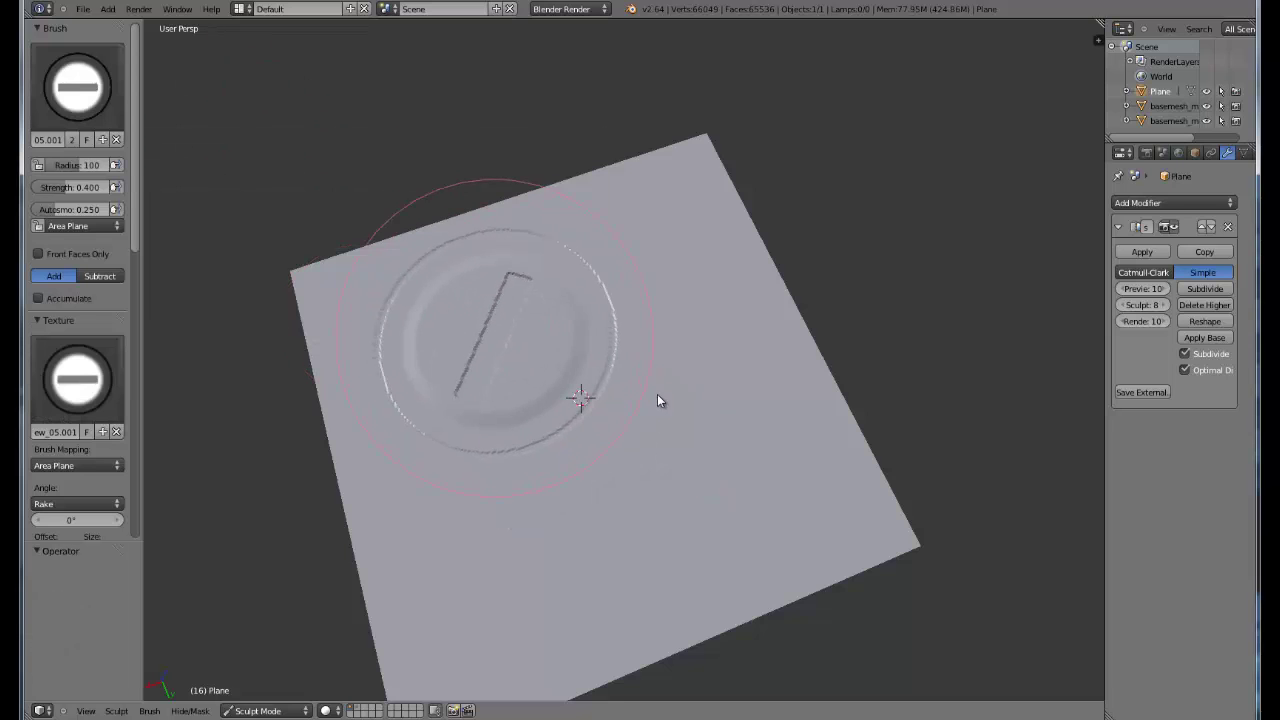
pyautogui.hotkey('ctrl', 'z')
# Set the brush strength to 1.000, stamp a large slotted screw head at the plane's centre and inspect it
pyautogui.moveTo(75, 187); pyautogui.dragTo(125, 188)
pyautogui.moveTo(543, 374); pyautogui.dragTo(563, 360, button='middle')
pyautogui.moveTo(563, 360); pyautogui.dragTo(712, 415)
pyautogui.moveTo(712, 415)
pyautogui.mouseDown(button='middle')
pyautogui.moveTo(737, 443)
pyautogui.moveTo(591, 414)
pyautogui.moveTo(606, 366)
pyautogui.moveTo(712, 364)
pyautogui.moveTo(713, 378)
pyautogui.moveTo(670, 390)
pyautogui.moveTo(787, 444)
pyautogui.moveTo(577, 412)
pyautogui.mouseUp(button='middle')
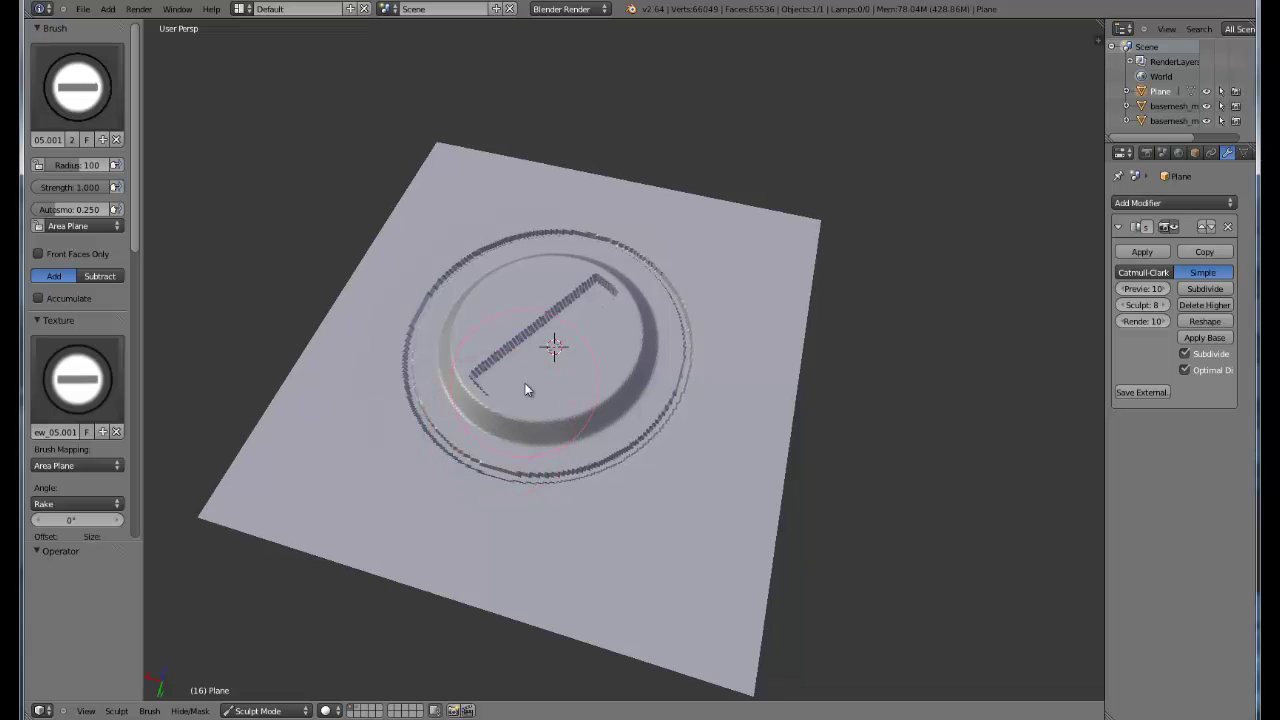
pyautogui.moveTo(502, 385)
pyautogui.mouseDown(button='middle')
pyautogui.moveTo(677, 337)
pyautogui.moveTo(869, 343)
pyautogui.moveTo(700, 383)
pyautogui.moveTo(390, 293)
pyautogui.mouseUp(button='middle')
# Choose the screw_10.001 brush and set its radius to 175
pyautogui.click(77, 87)
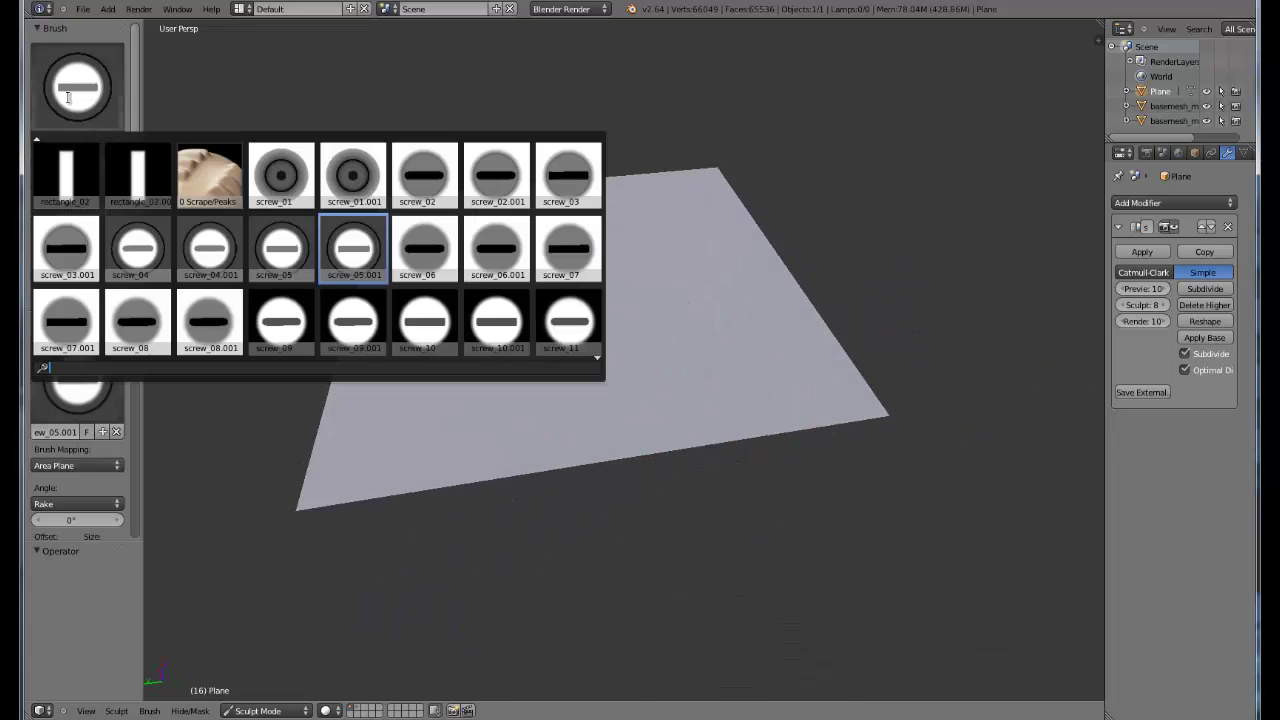
pyautogui.click(500, 322)
pyautogui.press('f')
pyautogui.click(367, 270)
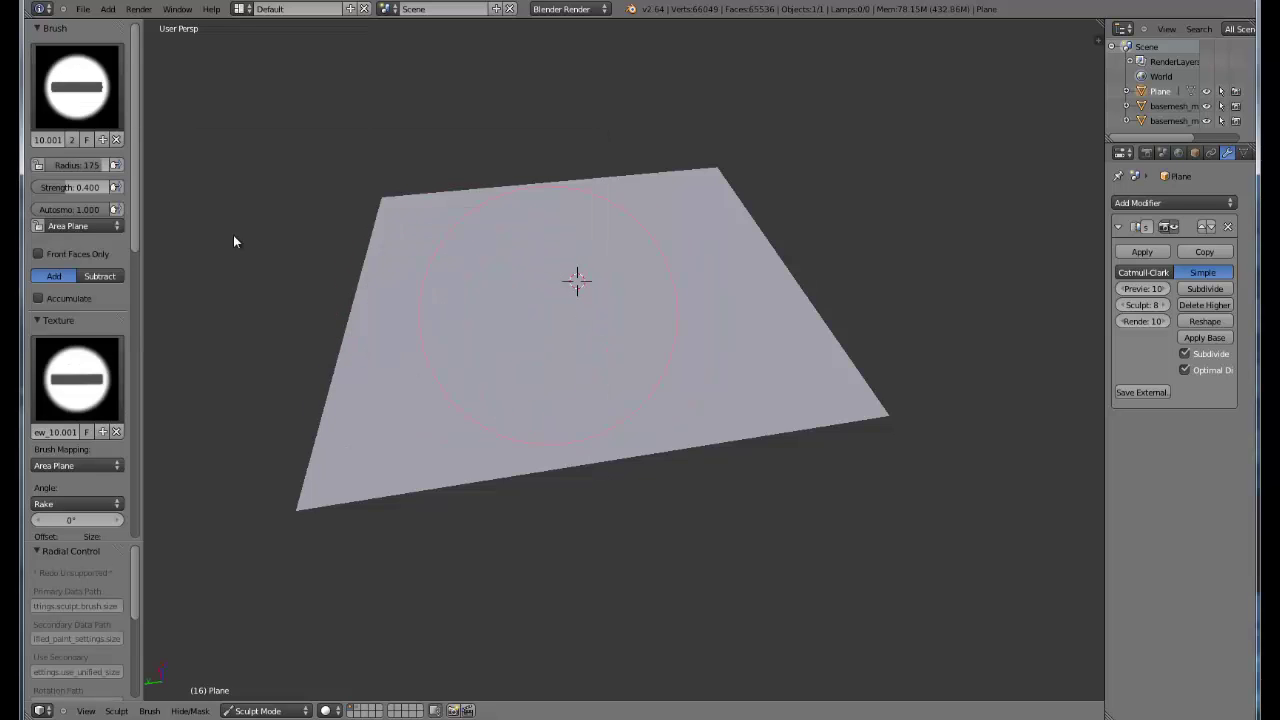
# Try stamping the slotted screw over the middle of the plane at strength 1.000 and undo it
pyautogui.moveTo(539, 282)
pyautogui.mouseDown()
pyautogui.moveTo(669, 318)
pyautogui.moveTo(757, 314)
pyautogui.mouseUp()
pyautogui.moveTo(757, 314); pyautogui.dragTo(604, 293, button='middle')
pyautogui.hotkey('ctrl', 'z')
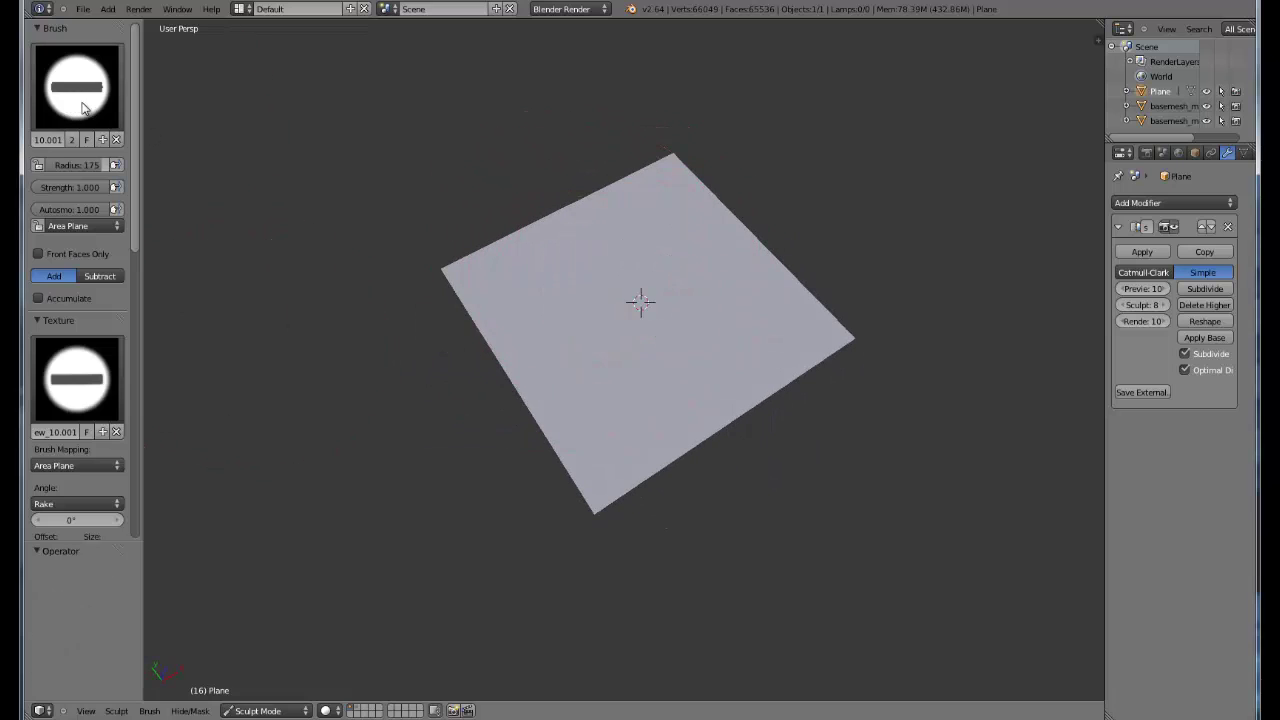
# Choose the screw_16 brush, try one stamp at the plane's centre and undo it
pyautogui.click(84, 105)
pyautogui.click(567, 320)
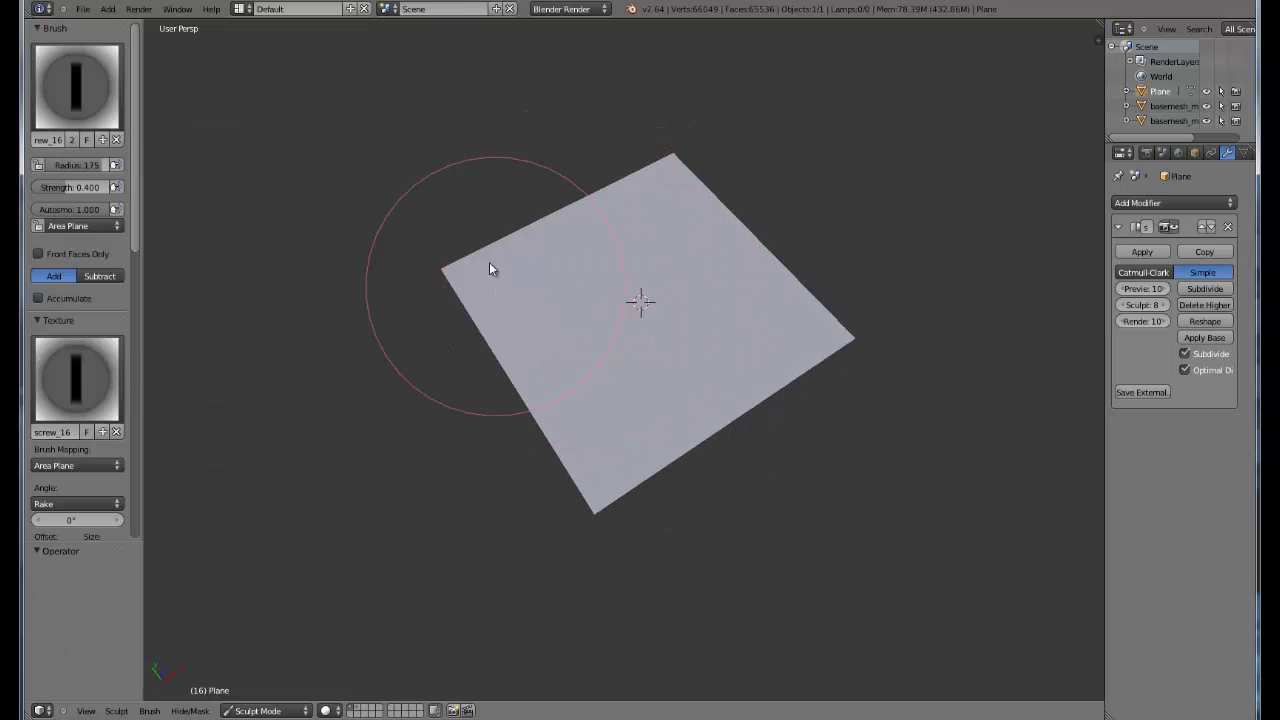
pyautogui.moveTo(645, 305)
pyautogui.mouseDown()
pyautogui.moveTo(760, 366)
pyautogui.moveTo(746, 349)
pyautogui.mouseUp()
pyautogui.hotkey('ctrl', 'z')
# Choose the speaker_01 brush and set its radius to 99 and its strength to 1.000
pyautogui.click(73, 87)
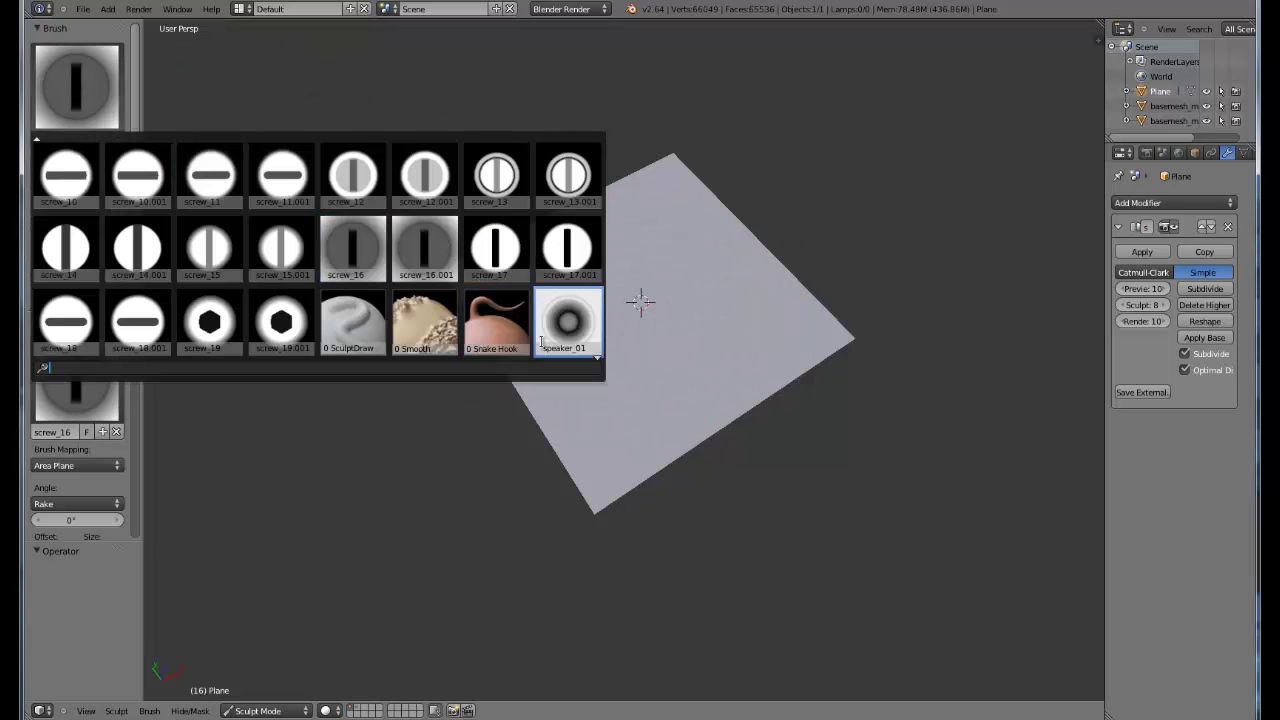
pyautogui.scroll(-5, 524, 343)
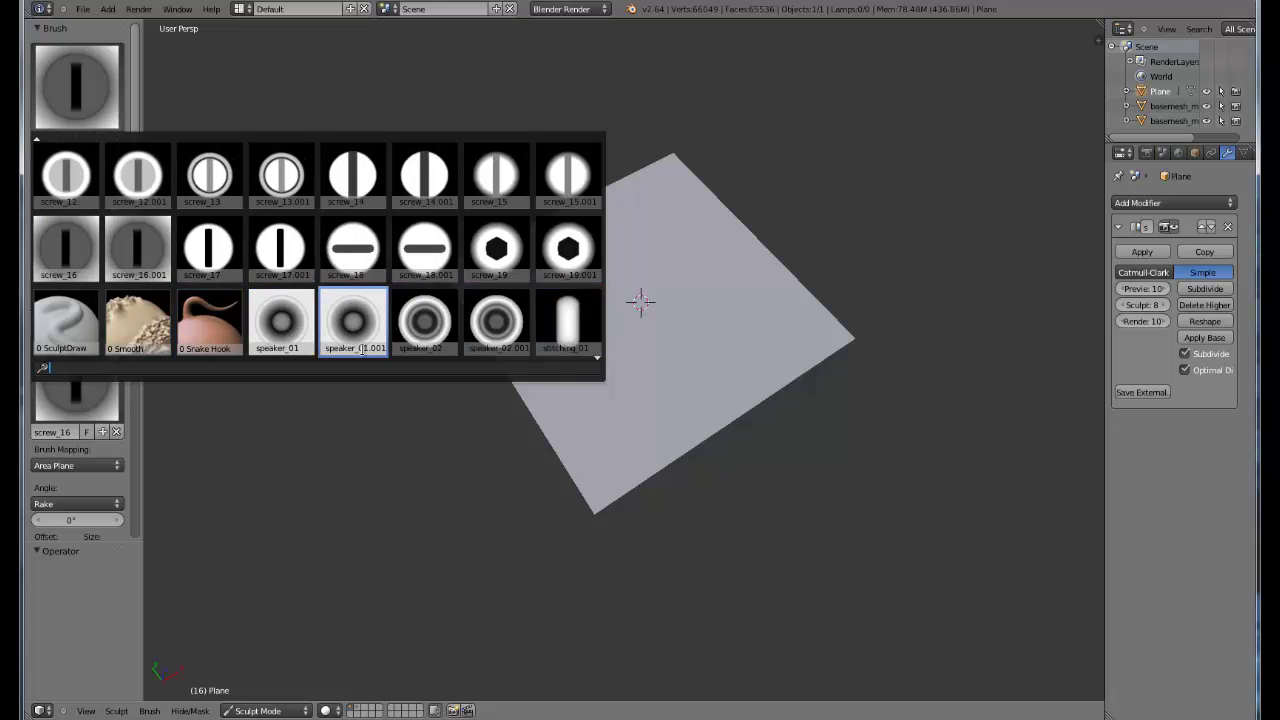
pyautogui.click(292, 322)
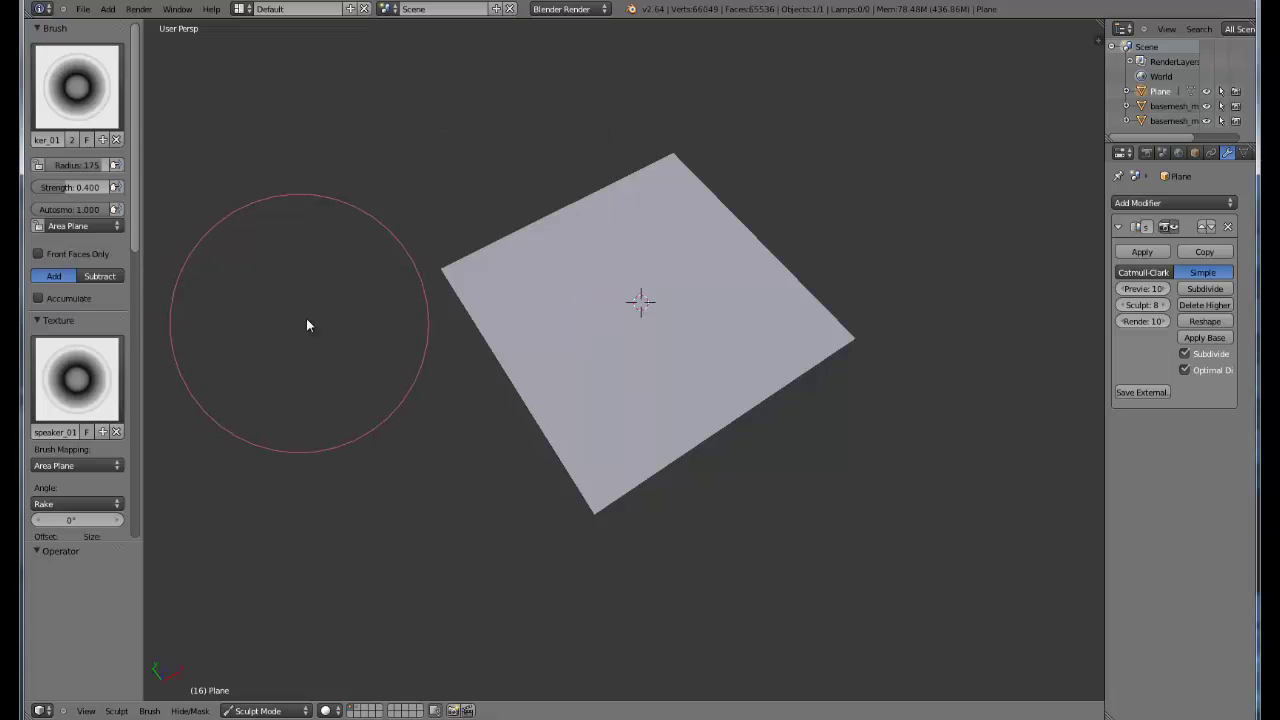
pyautogui.press('f')
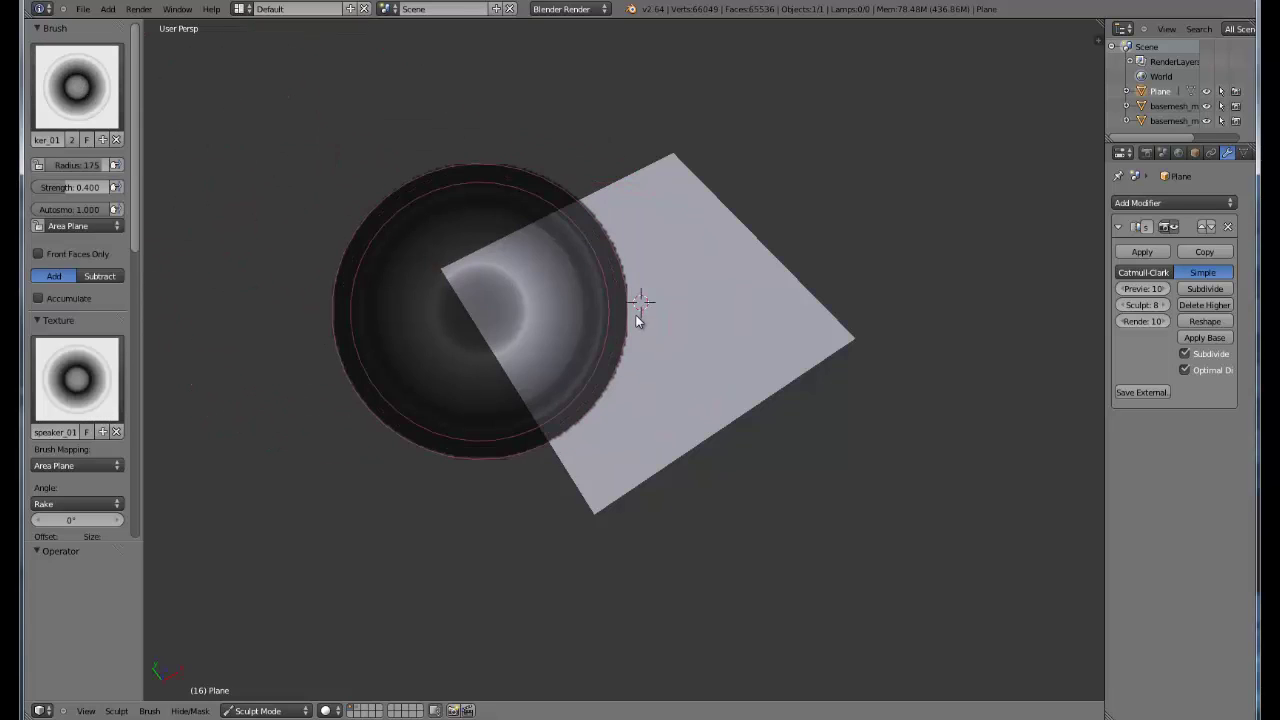
pyautogui.click(515, 306)
pyautogui.moveTo(88, 190); pyautogui.dragTo(300, 200)
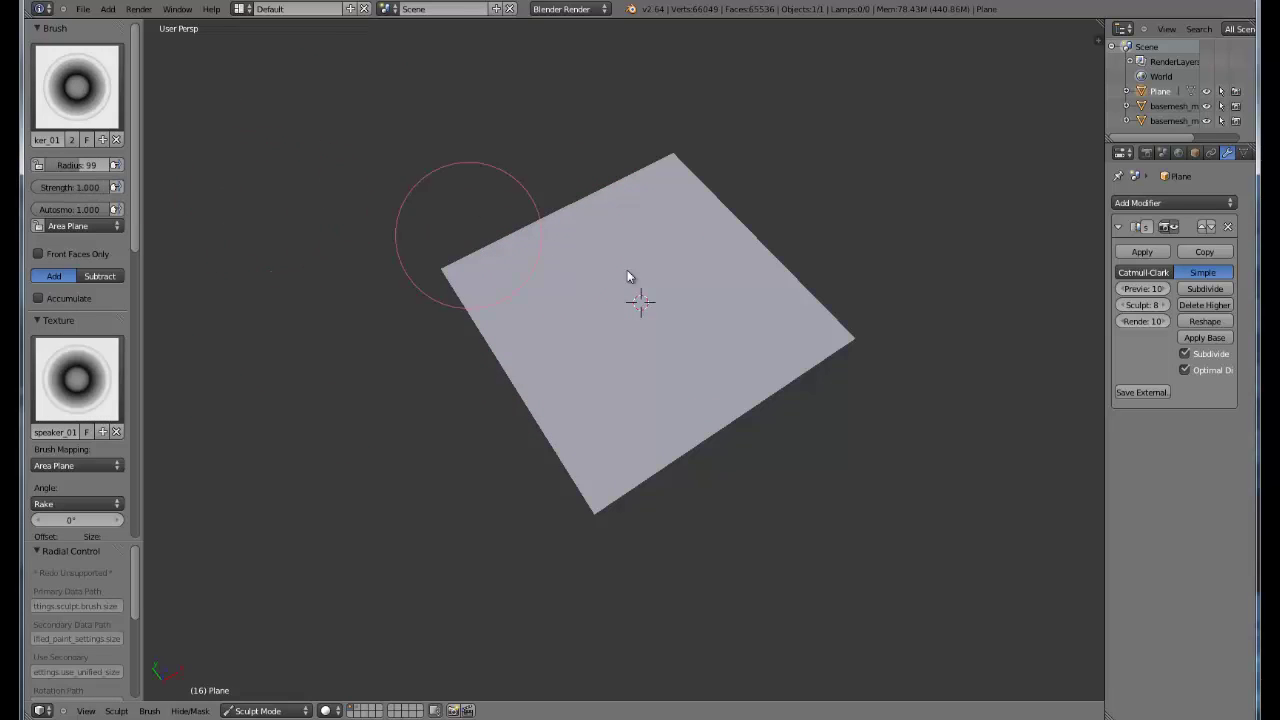
# Stamp a large speaker cone at the plane's centre and view it up close
pyautogui.moveTo(630, 298)
pyautogui.mouseDown()
pyautogui.moveTo(745, 357)
pyautogui.moveTo(715, 357)
pyautogui.mouseUp()
pyautogui.scroll(4, 715, 357)
pyautogui.moveTo(715, 357)
pyautogui.mouseDown(button='middle')
pyautogui.moveTo(705, 375)
pyautogui.moveTo(703, 324)
pyautogui.moveTo(626, 334)
pyautogui.mouseUp(button='middle')
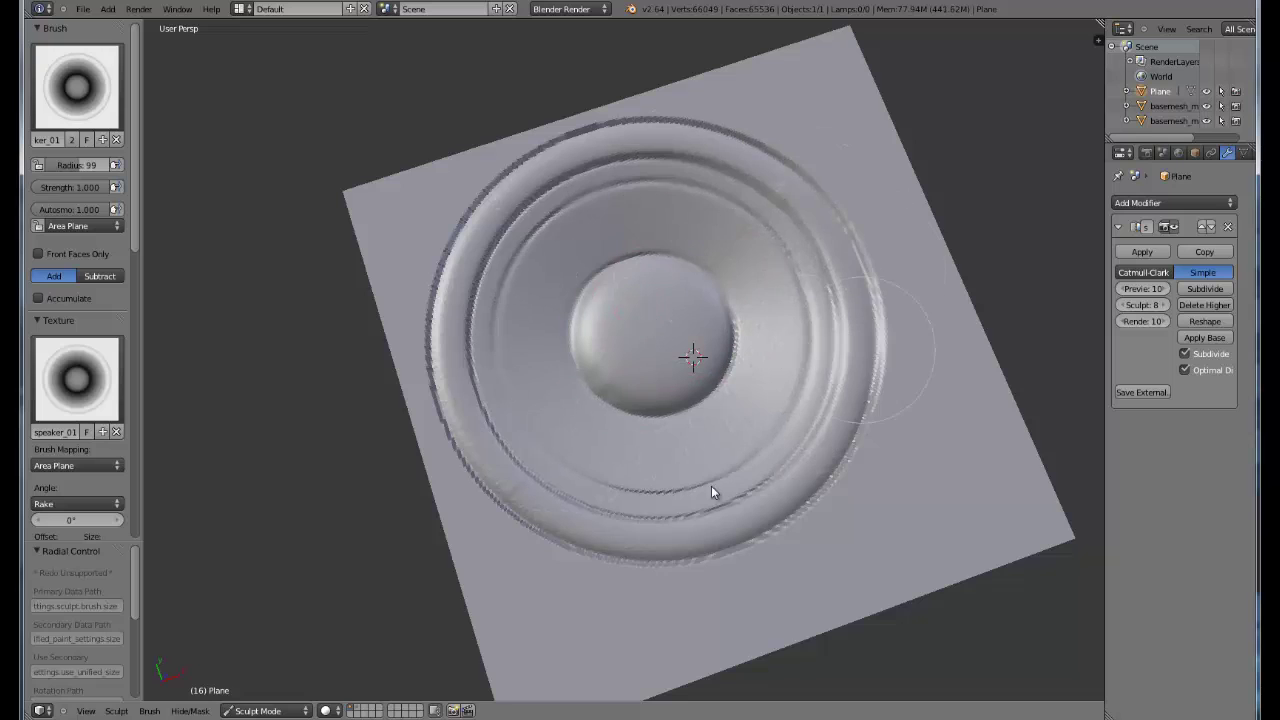
# Try smoothing the speaker's concentric ring edges, inspect the result and undo the smoothing strokes
pyautogui.scroll(-3, 662, 354)
pyautogui.moveTo(662, 354); pyautogui.dragTo(702, 315, button='middle')
pyautogui.scroll(-2, 678, 296)
pyautogui.scroll(5, 702, 315)
pyautogui.moveTo(732, 368); pyautogui.dragTo(655, 337, button='middle')
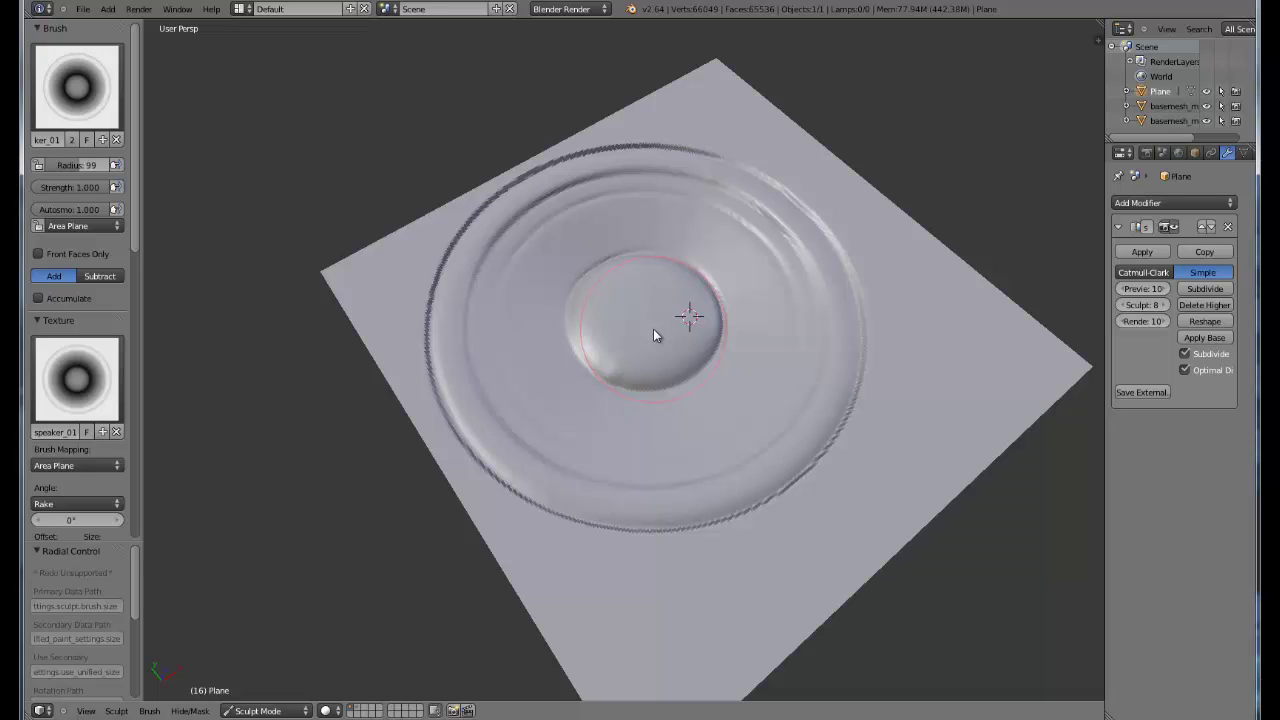
pyautogui.hotkey('ctrl', 'z')
pyautogui.hotkey('ctrl', 'z')
pyautogui.hotkey('ctrl', 'z')
pyautogui.hotkey('ctrl', 'z')
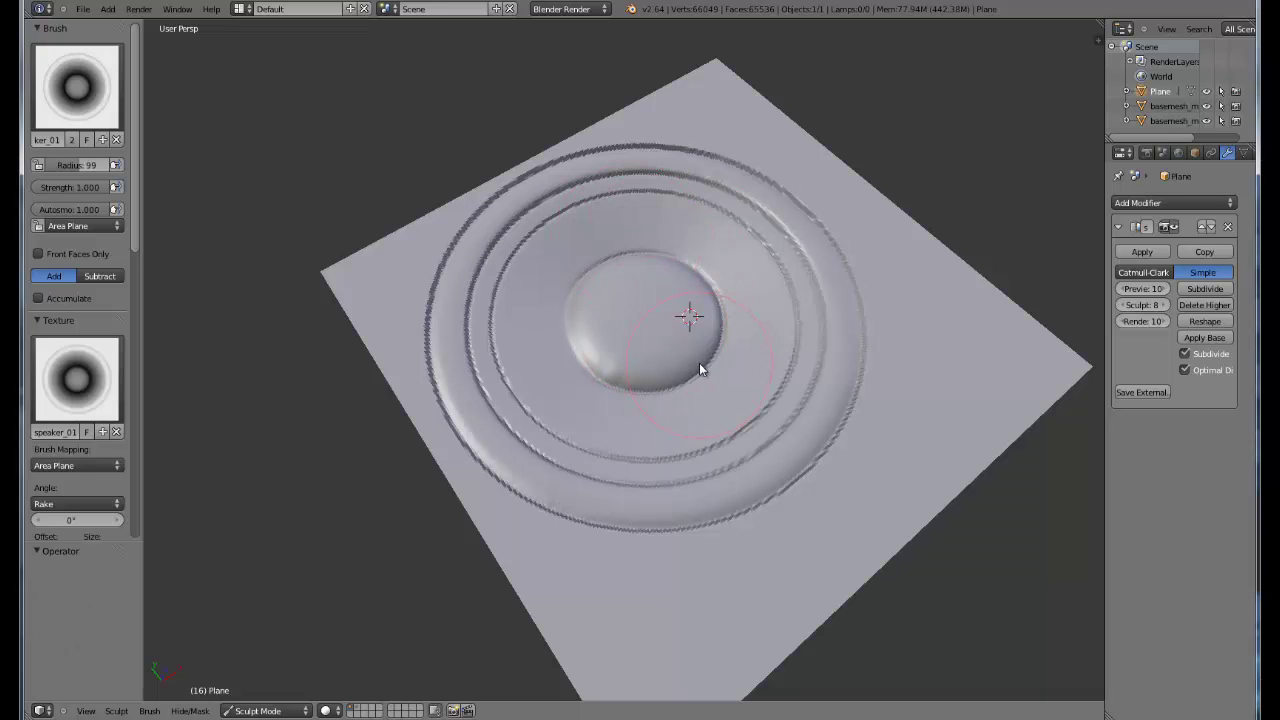
# Stamp the speaker_01 cone at the plane's centre again, inspect it from another angle and undo it
pyautogui.scroll(-4, 714, 410)
pyautogui.moveTo(646, 338)
pyautogui.mouseDown()
pyautogui.moveTo(743, 383)
pyautogui.moveTo(732, 381)
pyautogui.mouseUp()
pyautogui.moveTo(731, 388); pyautogui.dragTo(717, 306, button='middle')
pyautogui.scroll(3, 740, 350)
pyautogui.moveTo(763, 397)
pyautogui.mouseDown(button='middle')
pyautogui.moveTo(849, 351)
pyautogui.moveTo(772, 393)
pyautogui.mouseUp(button='middle')
pyautogui.hotkey('ctrl', 'z')
# Choose the speaker_02 brush with strength 1.000, try a sunken speaker stamp and undo it
pyautogui.click(76, 87)
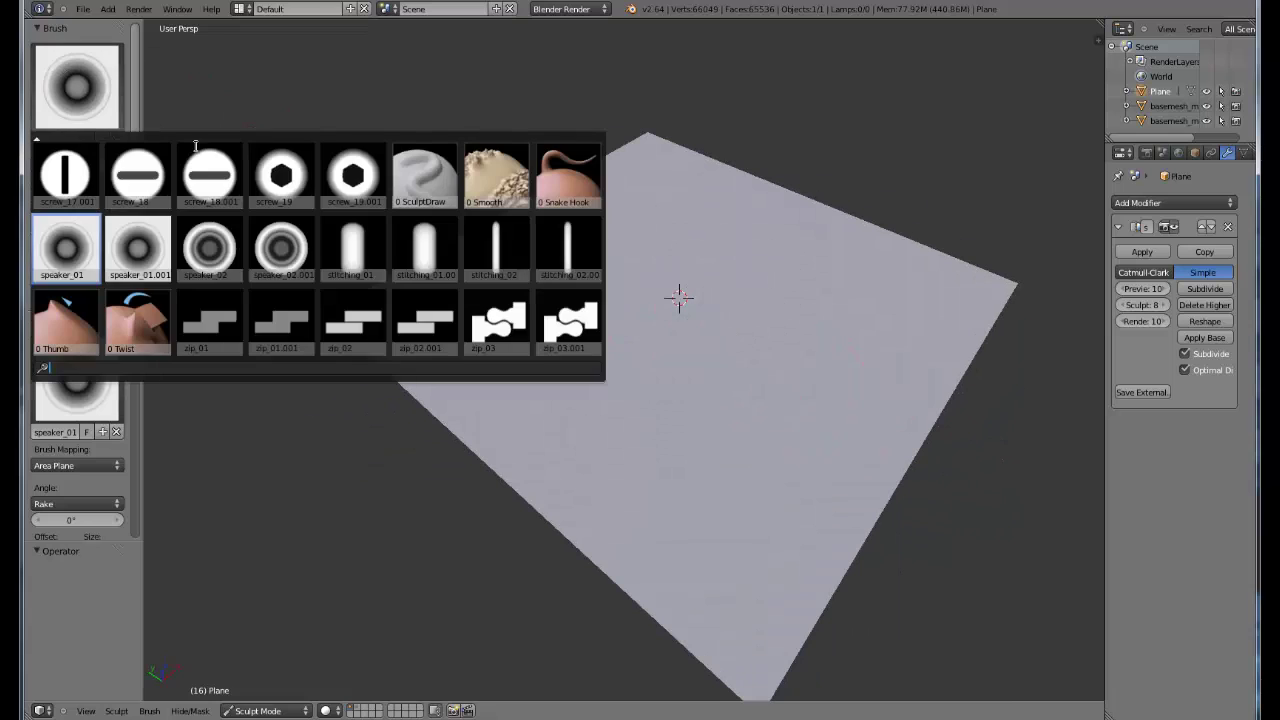
pyautogui.click(243, 242)
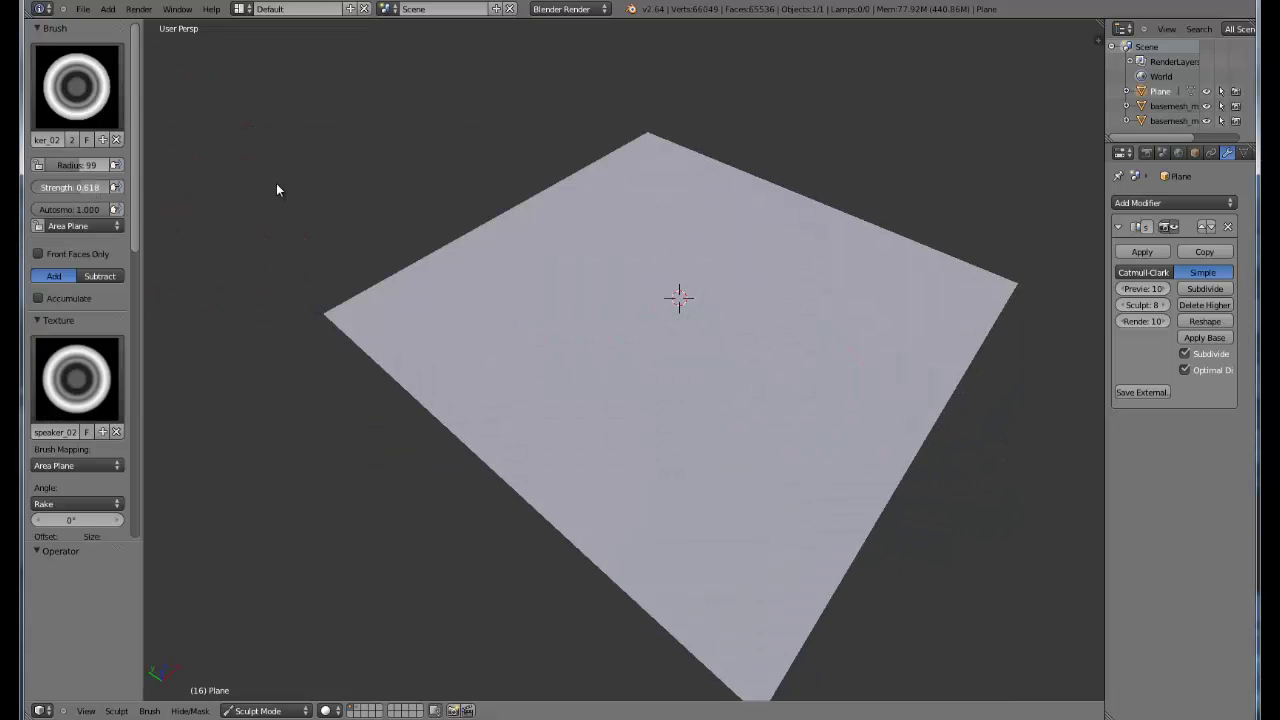
pyautogui.moveTo(709, 315); pyautogui.dragTo(851, 406)
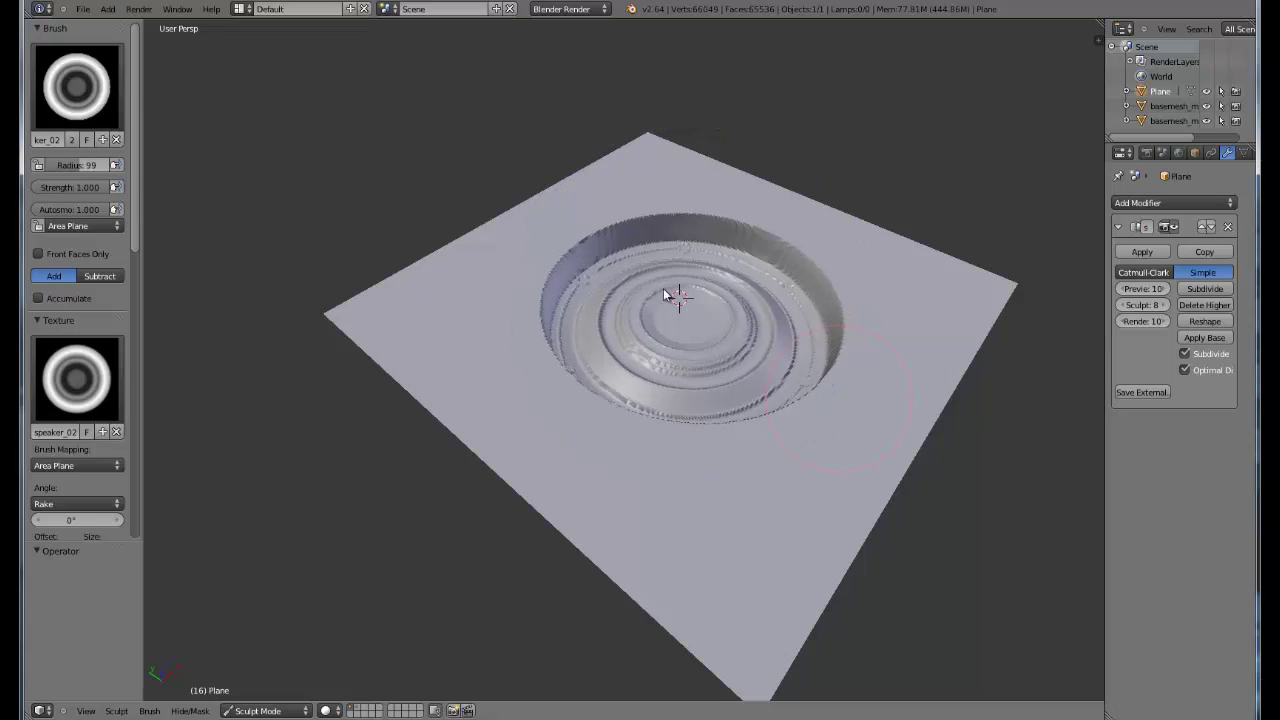
pyautogui.hotkey('ctrl', 'z')
# Stamp speaker_02 inverted as a raised form over the plane's centre, inspect it and undo it
pyautogui.moveTo(678, 297)
pyautogui.keyDown('ctrl'); pyautogui.mouseDown()
pyautogui.moveTo(903, 449)
pyautogui.moveTo(882, 448)
pyautogui.mouseUp(); pyautogui.keyUp('ctrl')
pyautogui.moveTo(882, 448)
pyautogui.mouseDown(button='middle')
pyautogui.moveTo(767, 460)
pyautogui.moveTo(600, 290)
pyautogui.moveTo(711, 232)
pyautogui.moveTo(846, 289)
pyautogui.moveTo(545, 318)
pyautogui.moveTo(586, 319)
pyautogui.moveTo(664, 258)
pyautogui.mouseUp(button='middle')
pyautogui.scroll(-3, 767, 460)
pyautogui.scroll(4, 711, 343)
pyautogui.moveTo(711, 340); pyautogui.dragTo(602, 395, button='middle')
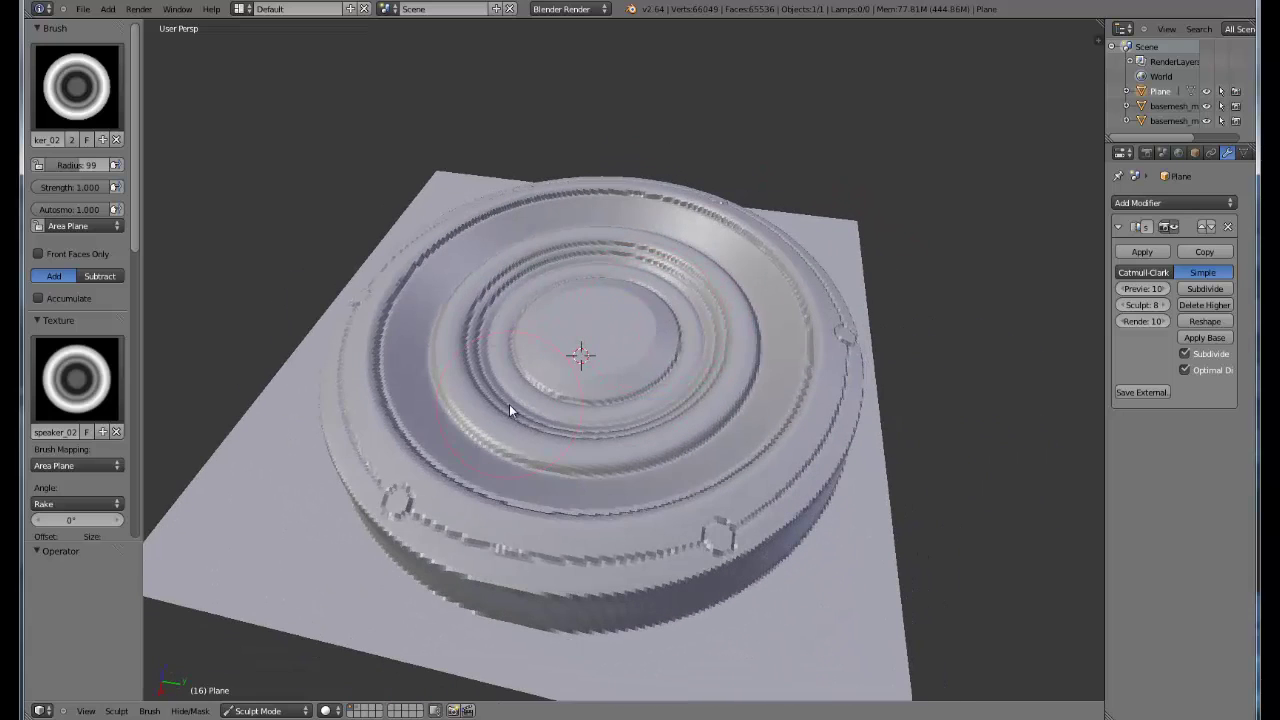
pyautogui.hotkey('ctrl', 'z')
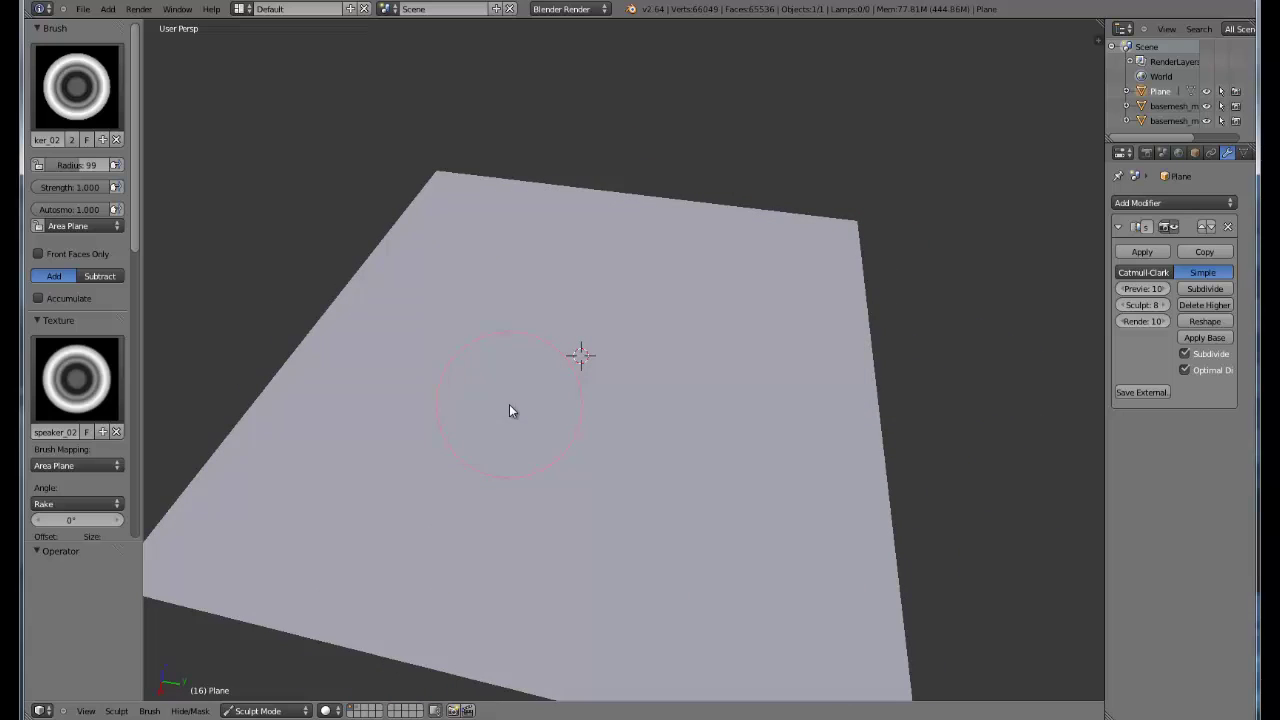
# Choose the stitching_01 brush and set its strength to 1.000
pyautogui.click(100, 103)
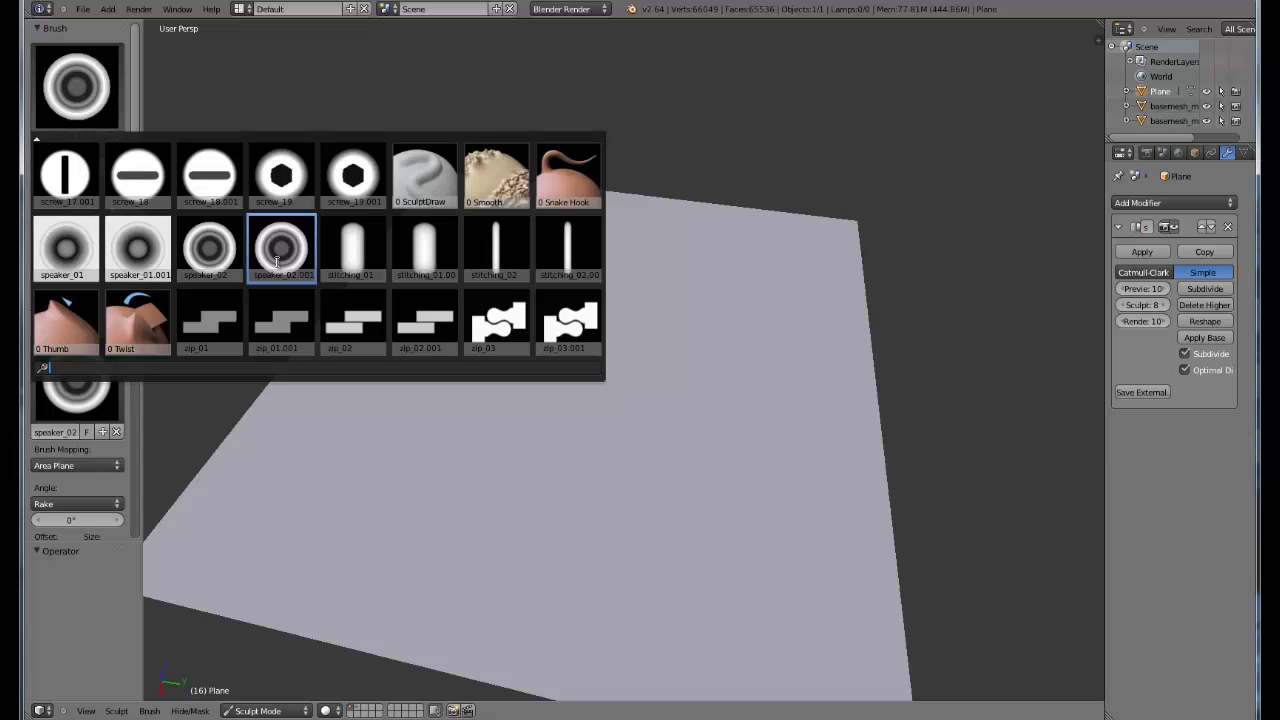
pyautogui.click(356, 256)
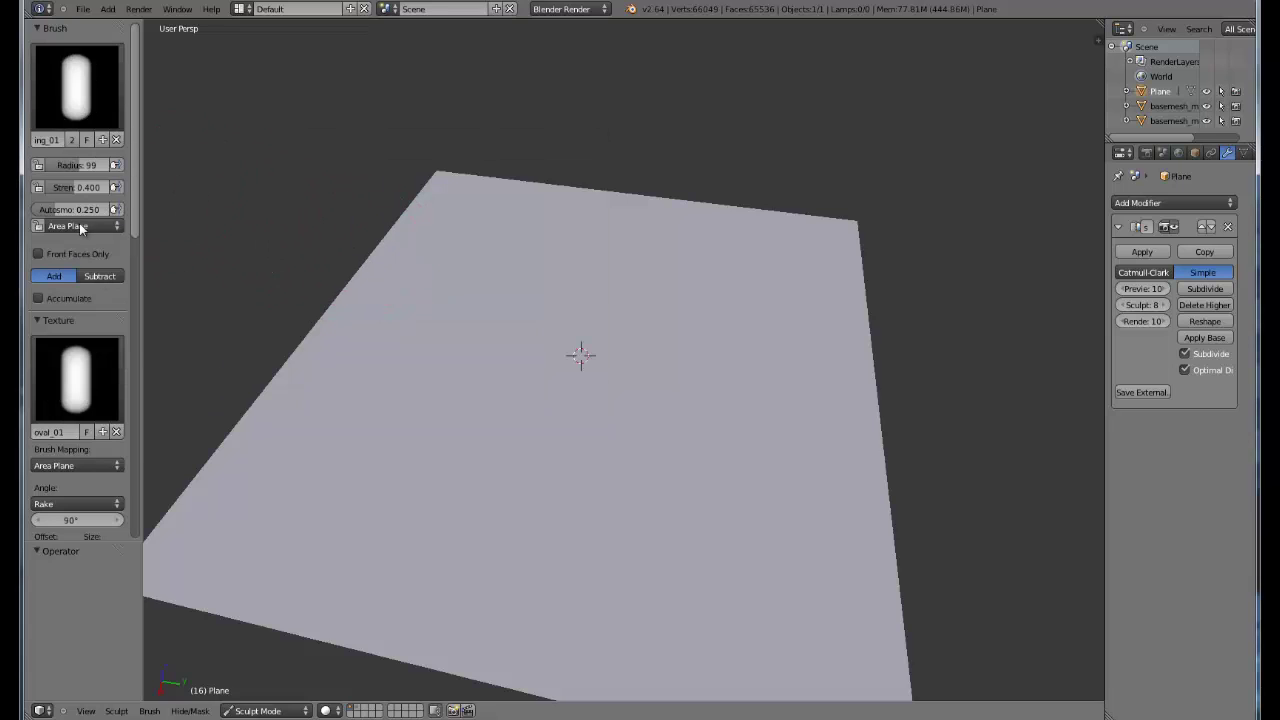
pyautogui.moveTo(91, 192); pyautogui.dragTo(171, 257)
# Try two rows of thick stitches across the plane, inspecting and undoing each one
pyautogui.moveTo(394, 363)
pyautogui.mouseDown(button='middle')
pyautogui.moveTo(405, 408)
pyautogui.moveTo(409, 334)
pyautogui.moveTo(434, 360)
pyautogui.mouseUp(button='middle')
pyautogui.moveTo(345, 358); pyautogui.dragTo(600, 362)
pyautogui.click(374, 354)
pyautogui.moveTo(669, 394)
pyautogui.mouseDown(button='middle')
pyautogui.moveTo(734, 346)
pyautogui.moveTo(791, 346)
pyautogui.moveTo(275, 222)
pyautogui.mouseUp(button='middle')
pyautogui.hotkey('ctrl', 'z')
pyautogui.moveTo(420, 277); pyautogui.dragTo(700, 320)
pyautogui.moveTo(700, 320)
pyautogui.mouseDown(button='middle')
pyautogui.moveTo(585, 395)
pyautogui.moveTo(494, 149)
pyautogui.mouseUp(button='middle')
pyautogui.hotkey('ctrl', 'z')
# Draw a row of thick stitches at radius 43 from one edge of the plane to the other, inspect it and undo it
pyautogui.moveTo(494, 149); pyautogui.dragTo(648, 393)
pyautogui.moveTo(590, 393)
pyautogui.mouseDown(button='middle')
pyautogui.moveTo(652, 274)
pyautogui.moveTo(681, 270)
pyautogui.moveTo(645, 247)
pyautogui.mouseUp(button='middle')
pyautogui.moveTo(550, 322); pyautogui.dragTo(542, 357, button='middle')
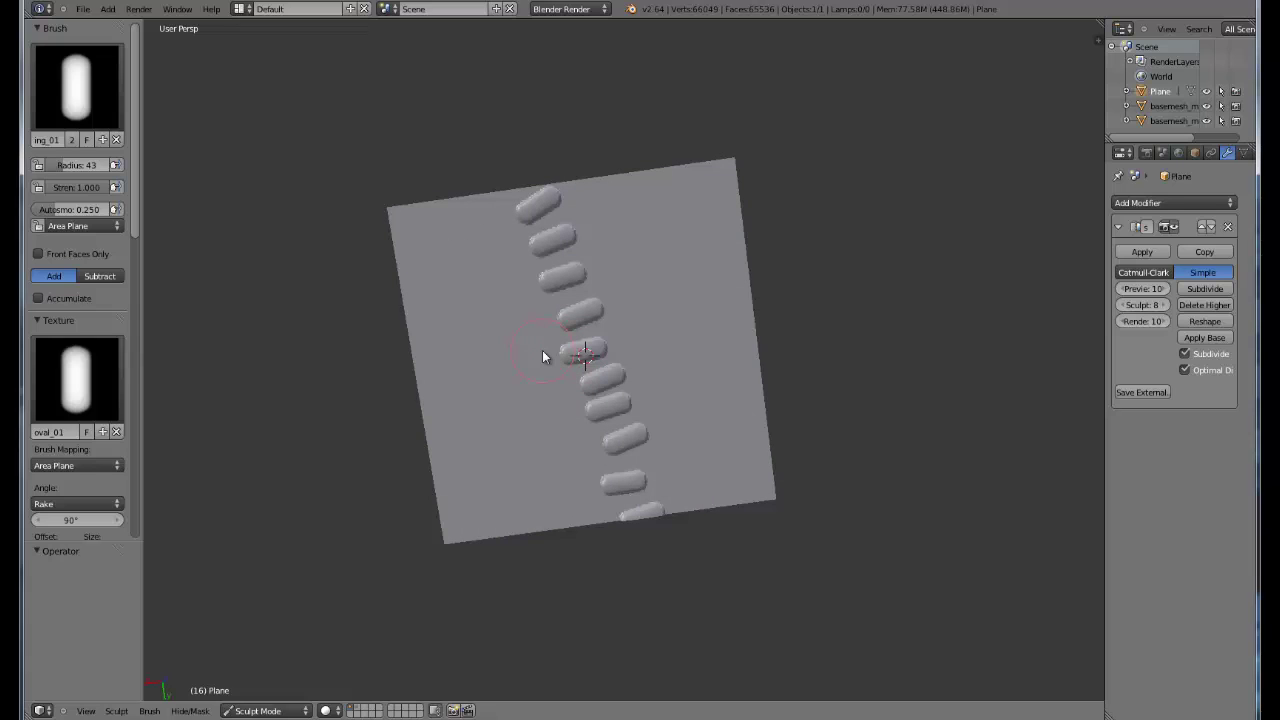
pyautogui.hotkey('ctrl', 'z')
# Choose the stitching_02 brush and set its strength to 1.000
pyautogui.click(76, 85)
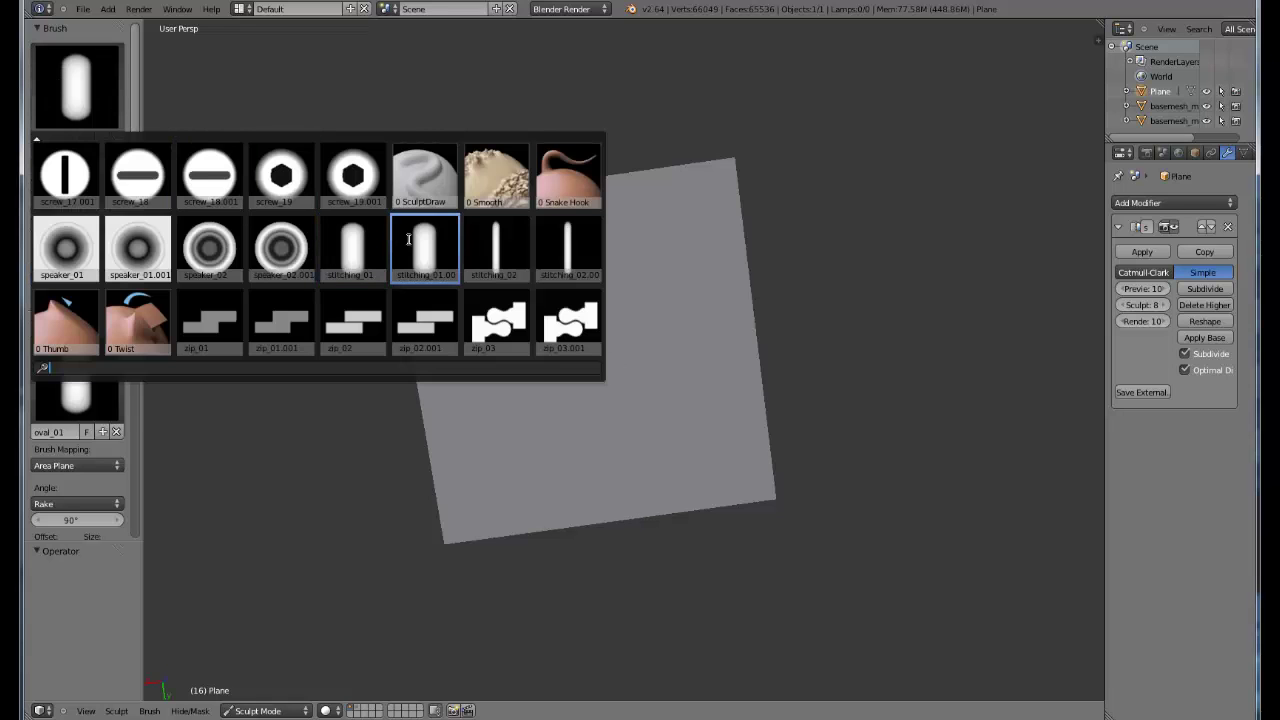
pyautogui.click(497, 248)
pyautogui.moveTo(82, 190); pyautogui.dragTo(146, 137)
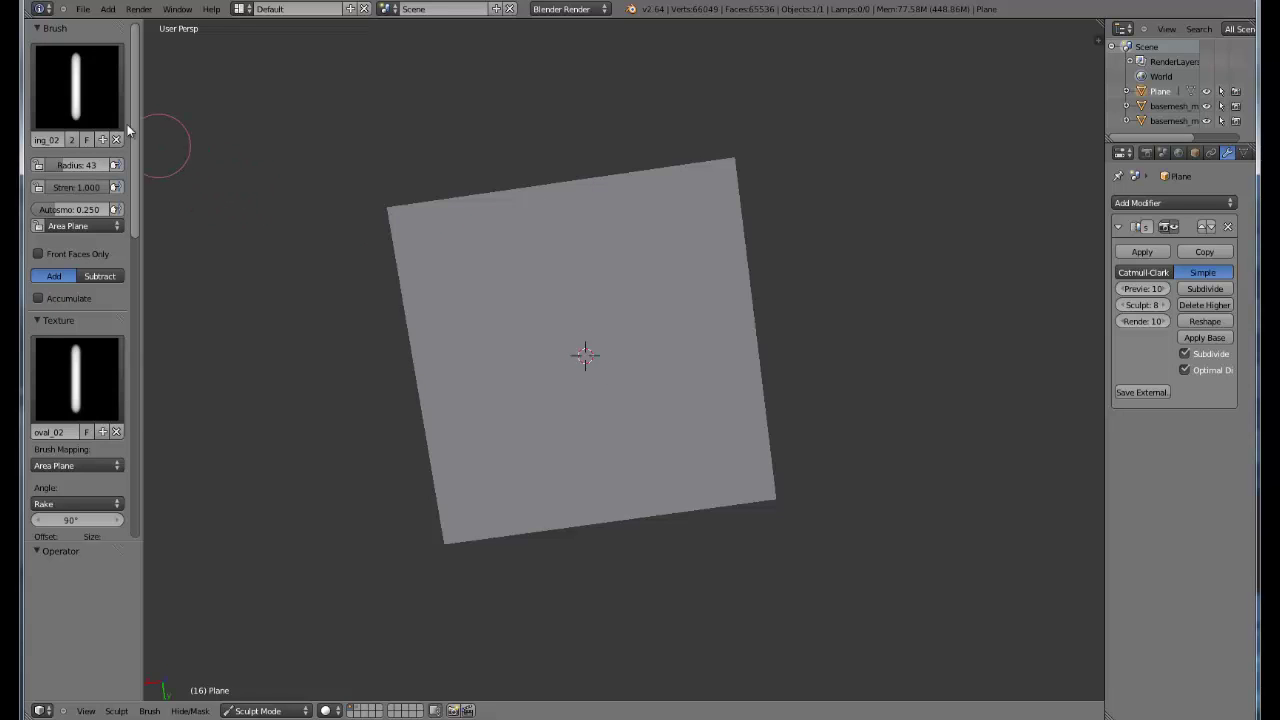
# Try a short stroke and a longer row of thin stitches on the plane, undoing both
pyautogui.moveTo(491, 293); pyautogui.dragTo(535, 295)
pyautogui.hotkey('ctrl', 'z')
pyautogui.moveTo(535, 289)
pyautogui.mouseDown(button='middle')
pyautogui.moveTo(586, 286)
pyautogui.moveTo(608, 188)
pyautogui.mouseUp(button='middle')
pyautogui.moveTo(612, 205)
pyautogui.mouseDown()
pyautogui.moveTo(500, 440)
pyautogui.moveTo(508, 449)
pyautogui.mouseUp()
pyautogui.moveTo(508, 449)
pyautogui.mouseDown(button='middle')
pyautogui.moveTo(457, 303)
pyautogui.moveTo(390, 325)
pyautogui.moveTo(591, 355)
pyautogui.moveTo(746, 304)
pyautogui.moveTo(777, 307)
pyautogui.moveTo(751, 400)
pyautogui.moveTo(577, 346)
pyautogui.mouseUp(button='middle')
pyautogui.hotkey('ctrl', 'z')
# Set the brush radius to 26, try a row of small stitches across the plane and undo it
pyautogui.press('f')
pyautogui.click(540, 343)
pyautogui.moveTo(571, 314); pyautogui.dragTo(674, 460)
pyautogui.hotkey('ctrl', 'z')
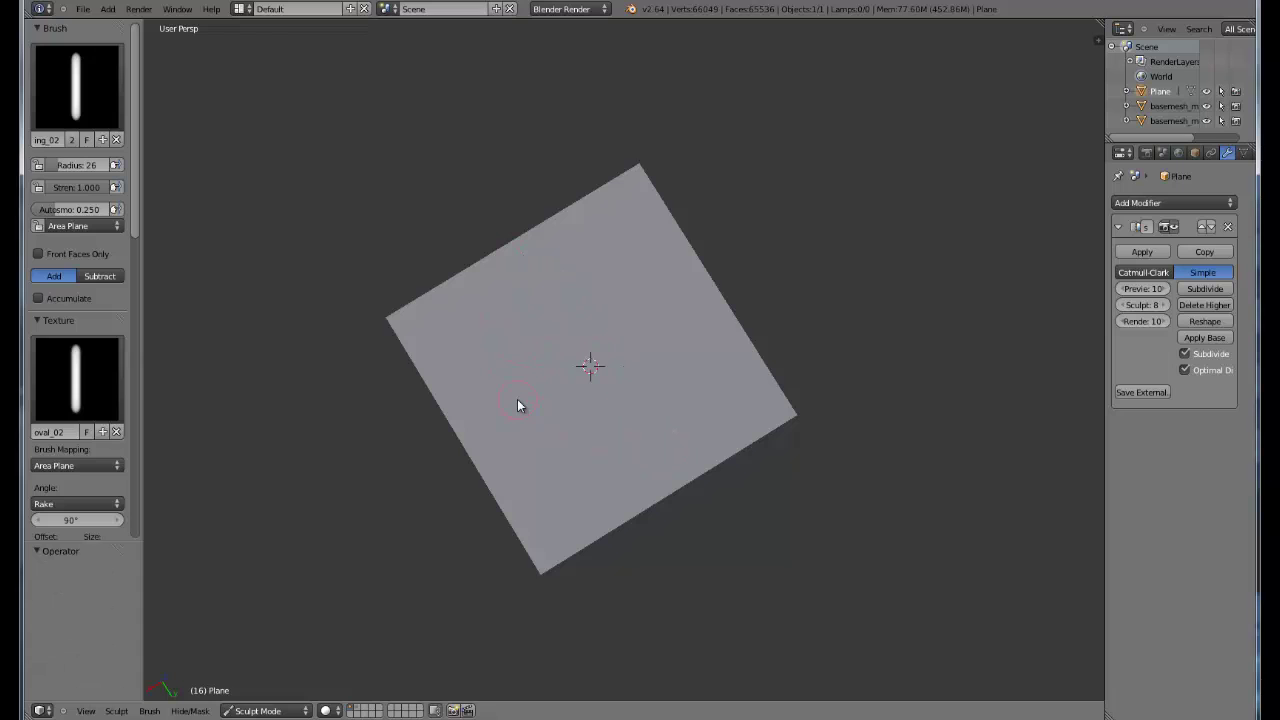
# Set the stitching brush's radius to 51
pyautogui.press('f')
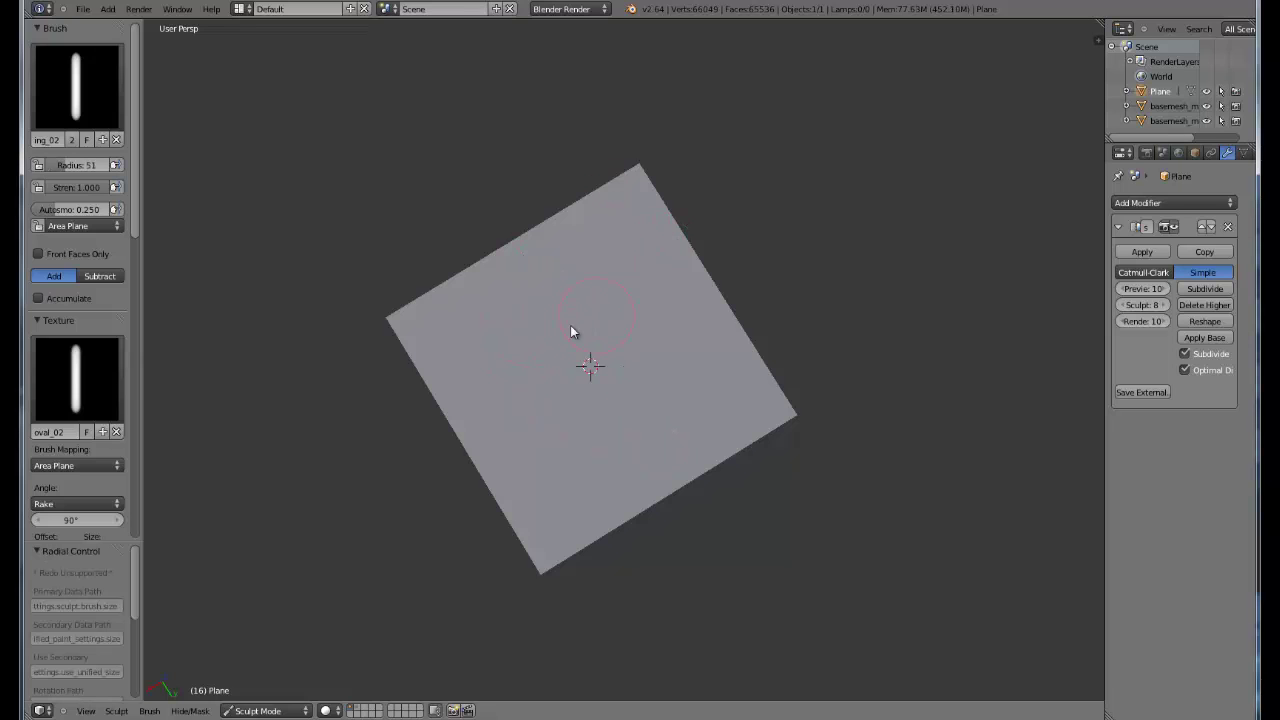
pyautogui.moveTo(566, 430); pyautogui.dragTo(614, 380, button='middle')
pyautogui.scroll(4, 614, 380)
pyautogui.moveTo(603, 423); pyautogui.dragTo(463, 232, button='middle')
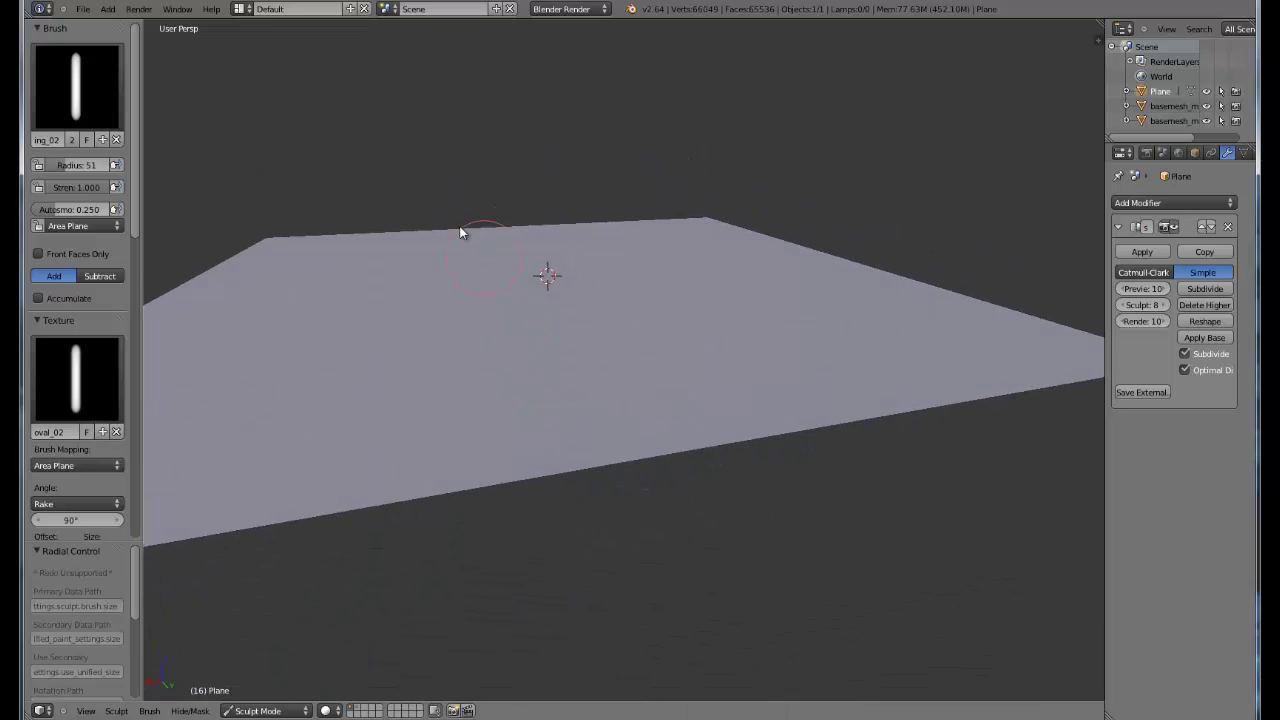
# Try a row of thin stitches on the plane from a low viewing angle, inspect it from above and undo it
pyautogui.moveTo(497, 264)
pyautogui.mouseDown()
pyautogui.moveTo(609, 423)
pyautogui.moveTo(618, 397)
pyautogui.mouseUp()
pyautogui.moveTo(618, 397)
pyautogui.mouseDown(button='middle')
pyautogui.moveTo(598, 475)
pyautogui.moveTo(581, 316)
pyautogui.mouseUp(button='middle')
pyautogui.scroll(-3, 598, 479)
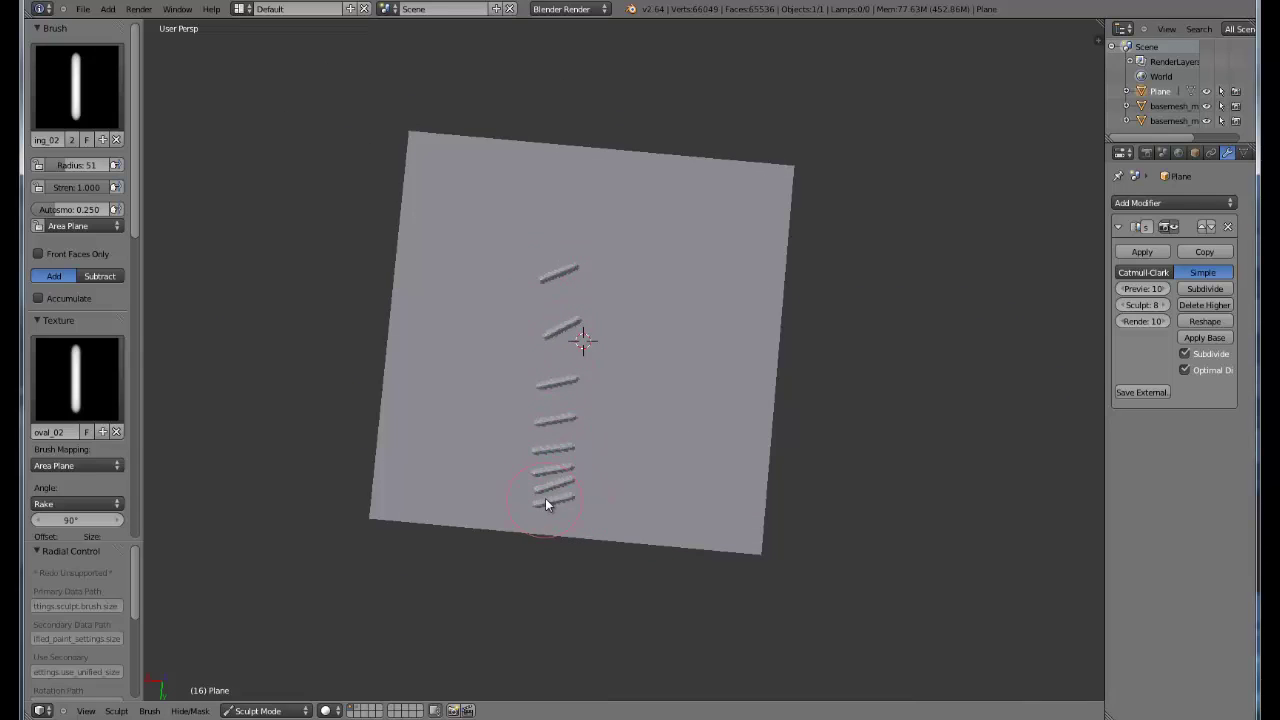
pyautogui.hotkey('ctrl', 'z')
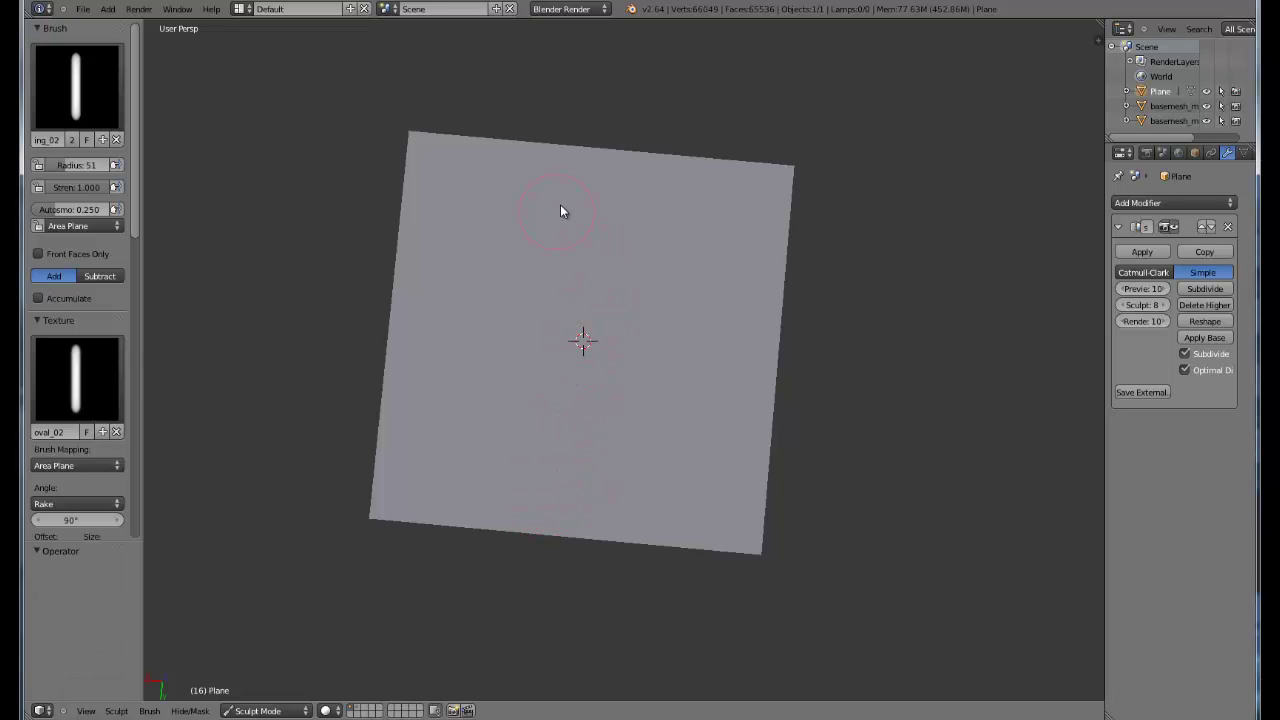
# Draw a column of thin stitches down the middle of the plane, replacing the first attempt with a new stroke
pyautogui.moveTo(564, 200); pyautogui.dragTo(514, 500)
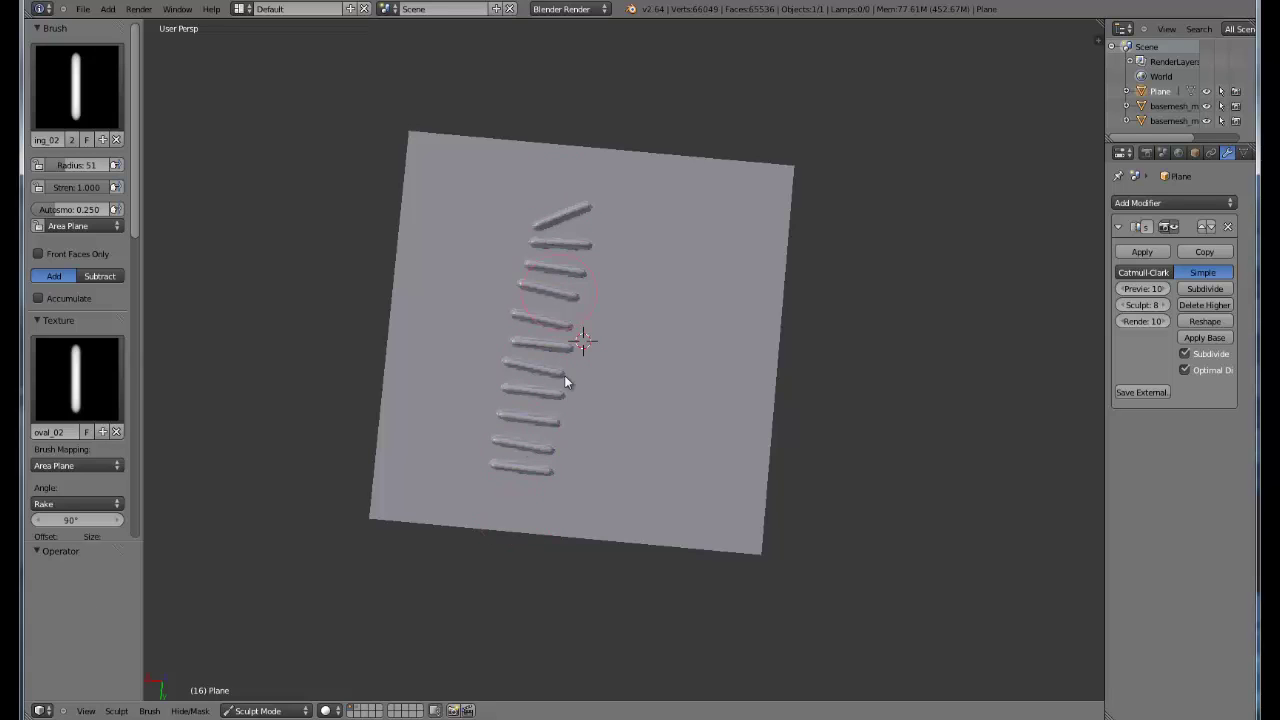
pyautogui.hotkey('ctrl', 'z')
pyautogui.hotkey('ctrl', 'shift', 'z')
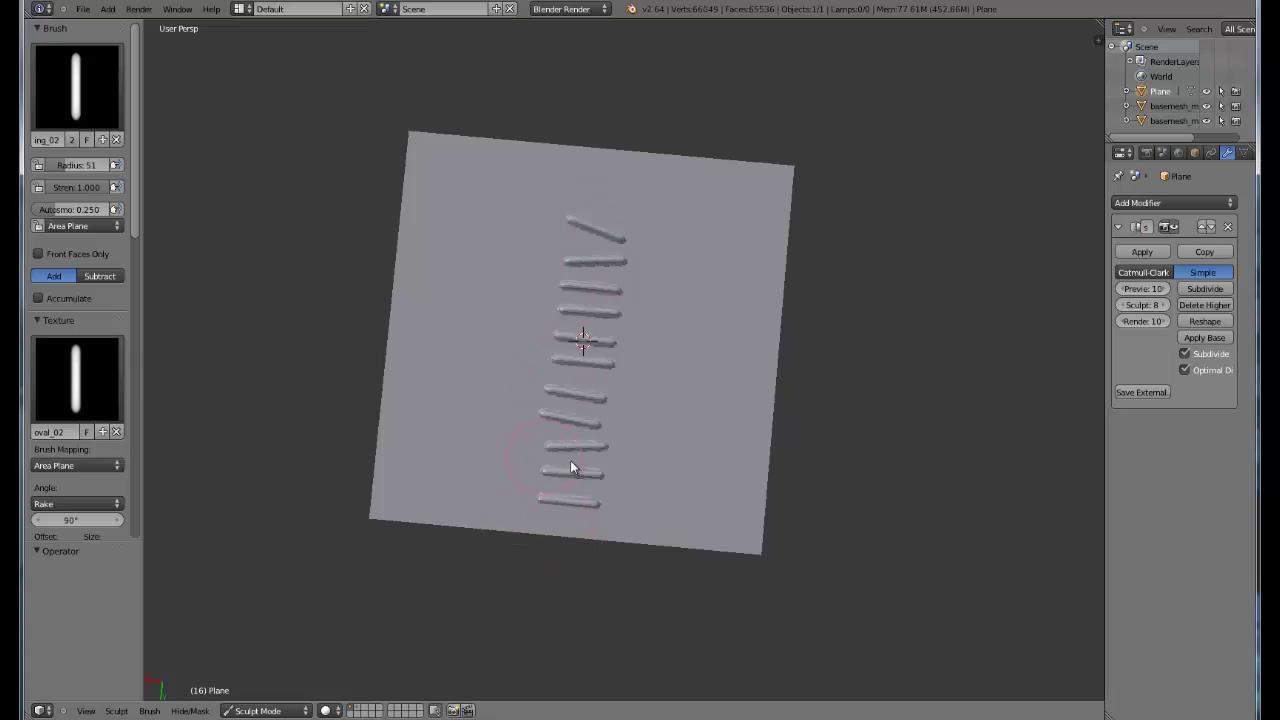
pyautogui.moveTo(568, 467); pyautogui.dragTo(585, 448, button='middle')
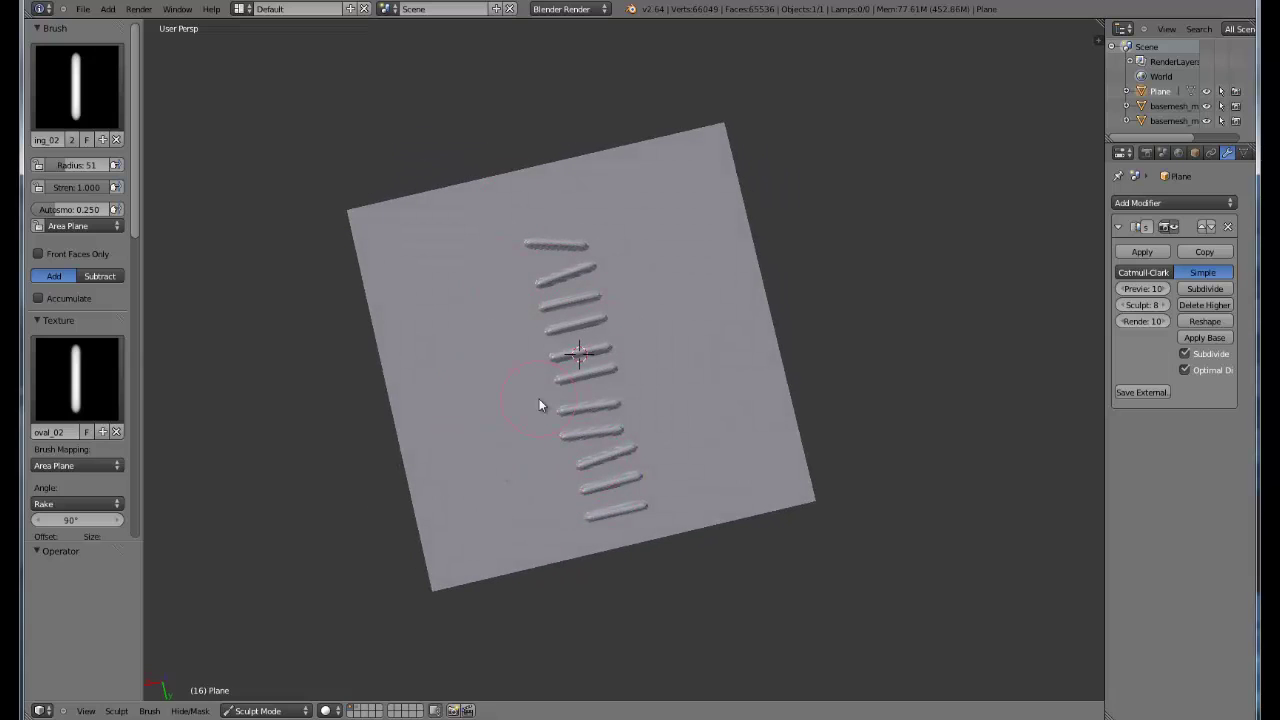
# Undo the column of thin stitches, try a short stitch row from a low viewing angle and clear the plane again
pyautogui.hotkey('ctrl', 'z')
pyautogui.moveTo(581, 376)
pyautogui.mouseDown(button='middle')
pyautogui.moveTo(571, 395)
pyautogui.moveTo(583, 277)
pyautogui.moveTo(583, 317)
pyautogui.moveTo(558, 277)
pyautogui.mouseUp(button='middle')
pyautogui.moveTo(522, 280)
pyautogui.mouseDown()
pyautogui.moveTo(572, 280)
pyautogui.moveTo(600, 298)
pyautogui.mouseUp()
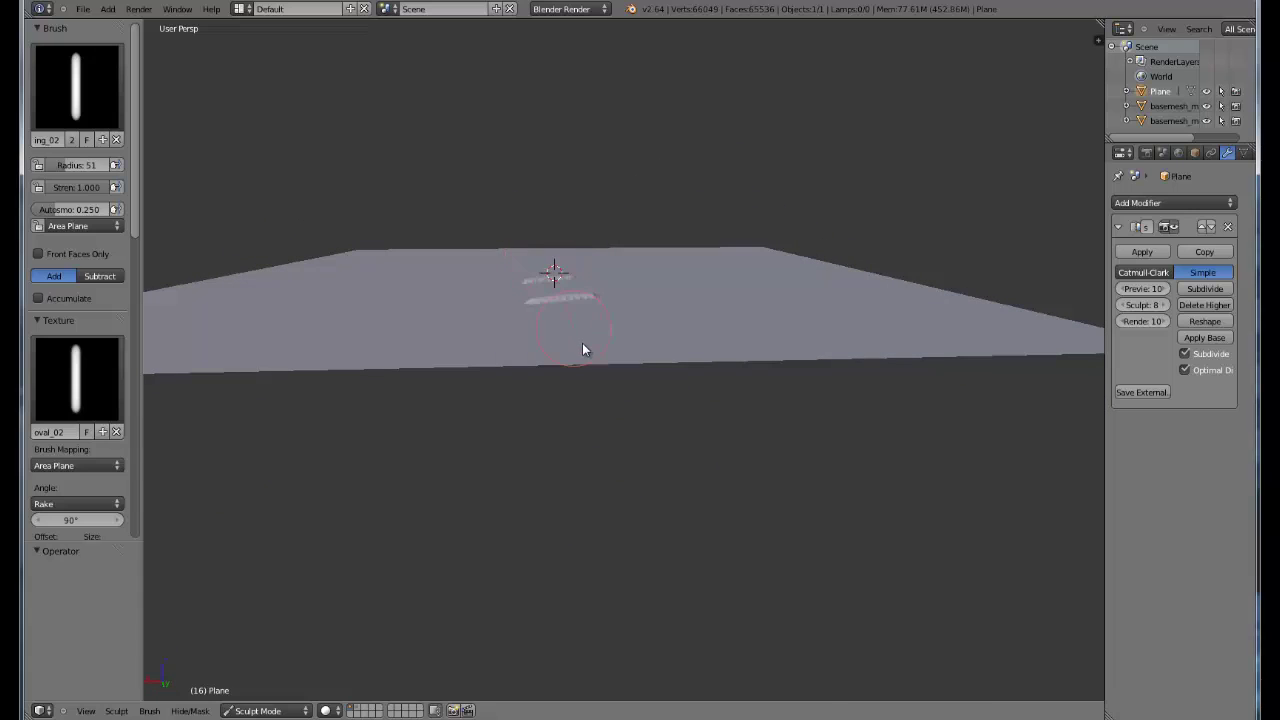
pyautogui.moveTo(661, 405); pyautogui.dragTo(483, 321, button='middle')
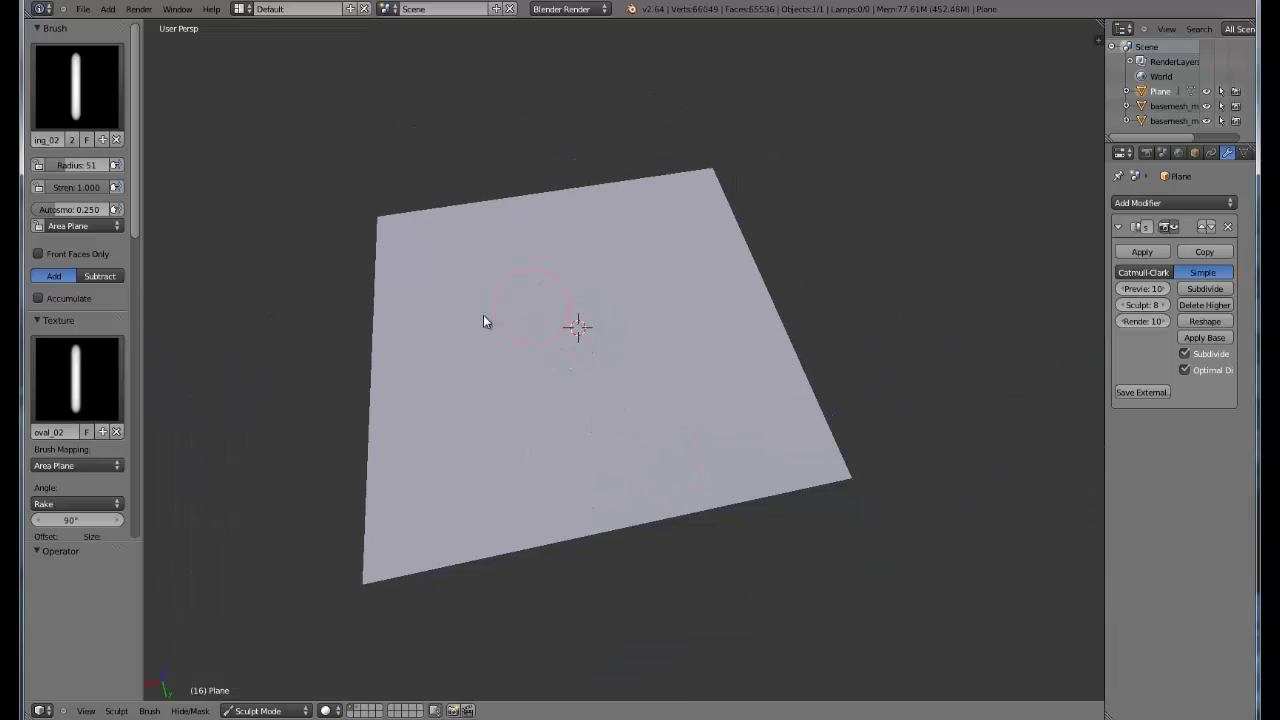
# Choose the zip_01.001 brush and set its strength to 1.000
pyautogui.click(45, 94)
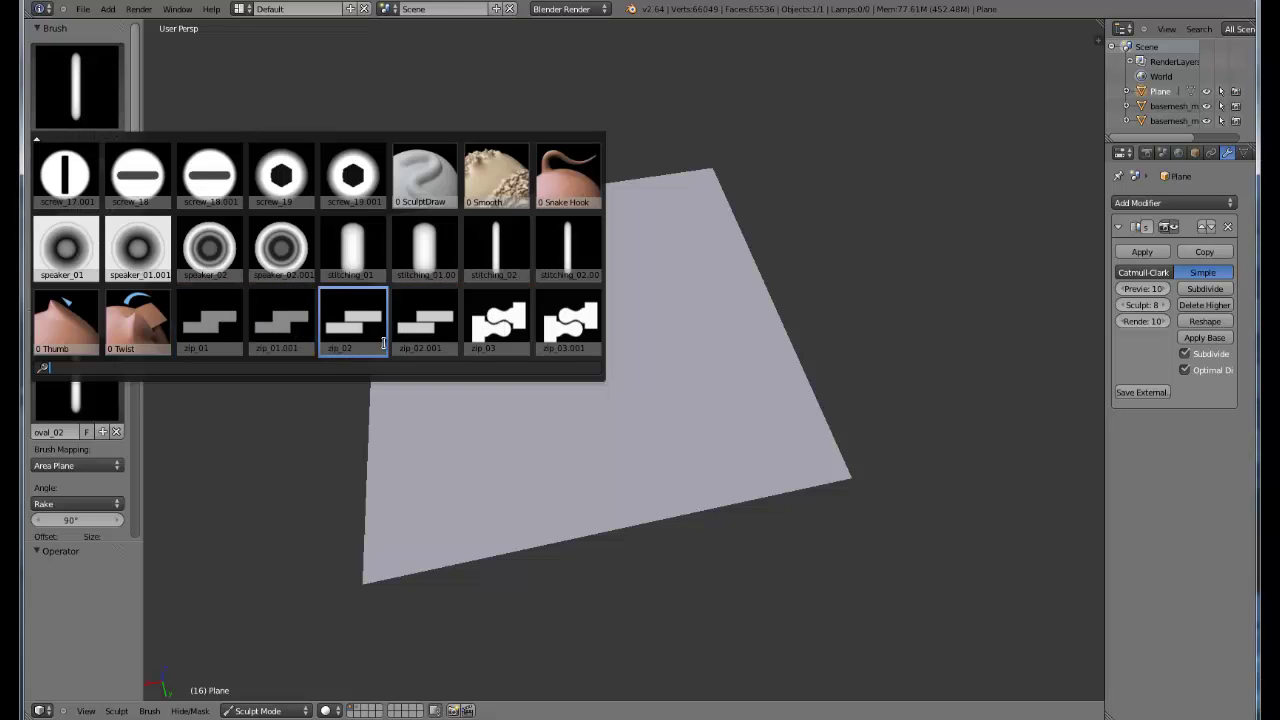
pyautogui.click(293, 327)
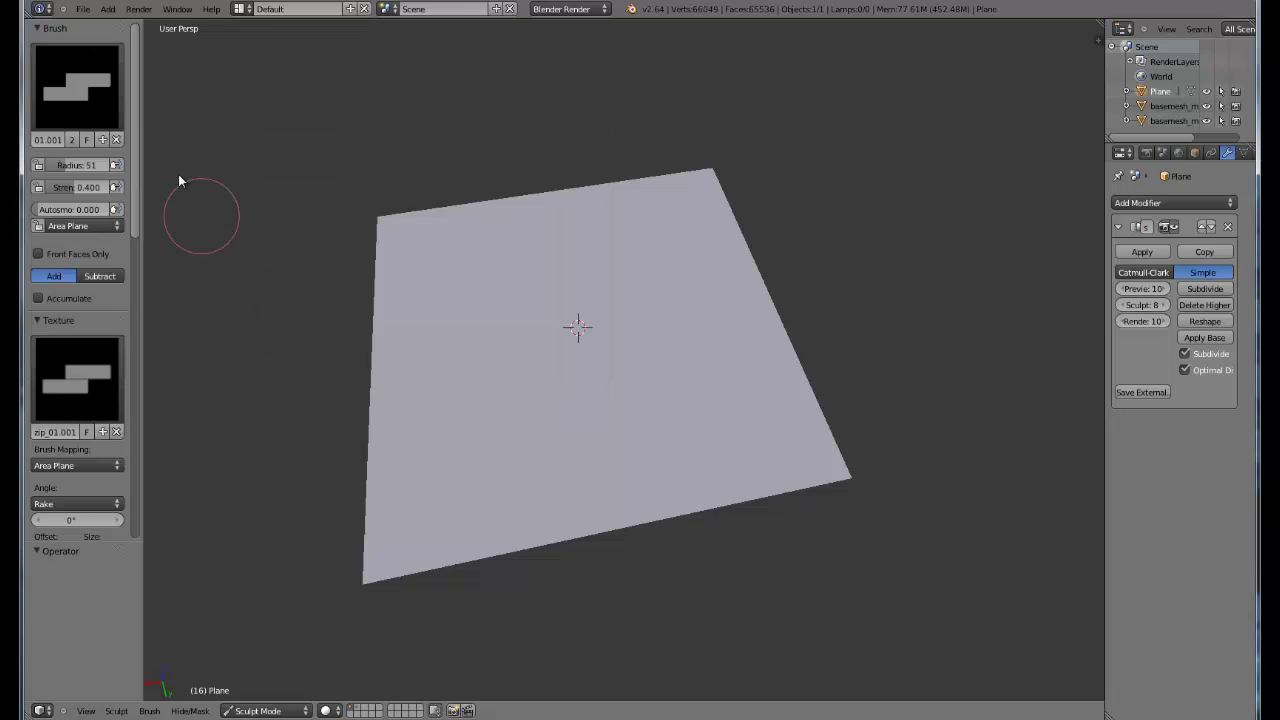
pyautogui.moveTo(456, 212); pyautogui.dragTo(497, 296, button='middle')
pyautogui.moveTo(451, 259); pyautogui.dragTo(448, 324, button='middle')
pyautogui.hotkey('shift', 'f')
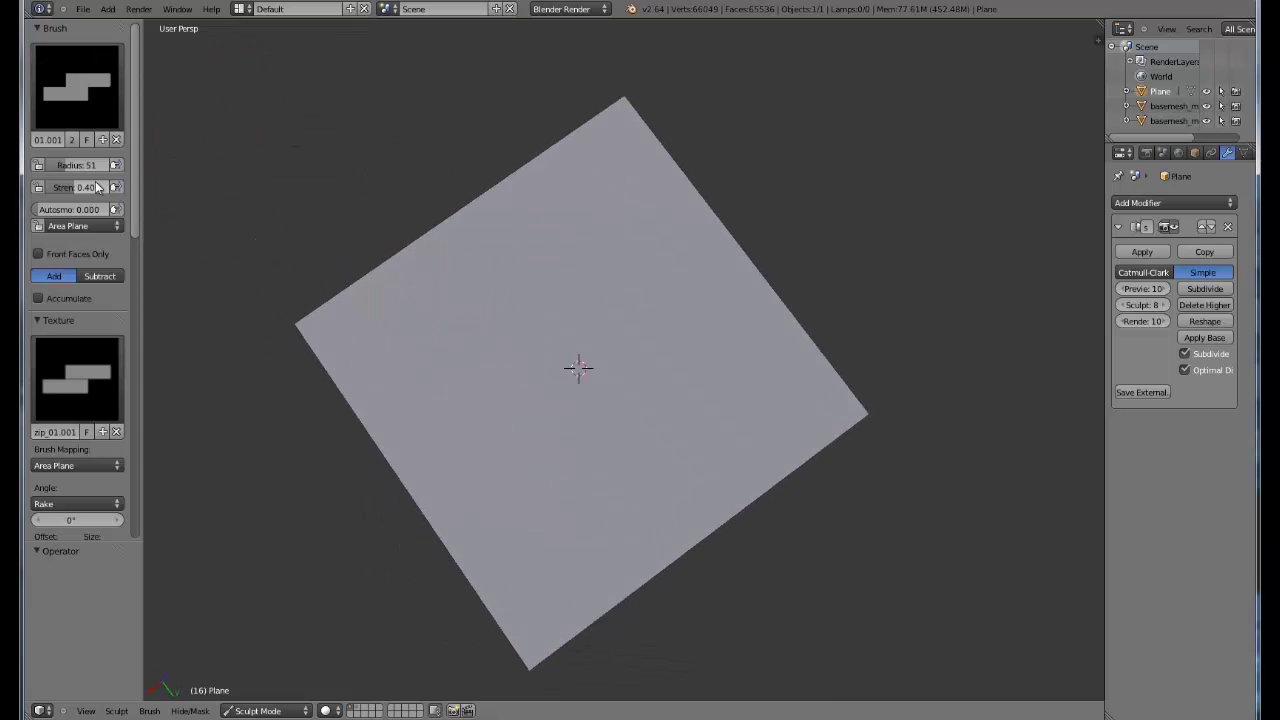
pyautogui.click(277, 203)
# Try two diagonal zipper strokes across the plane, undoing each one
pyautogui.moveTo(465, 218); pyautogui.dragTo(722, 474)
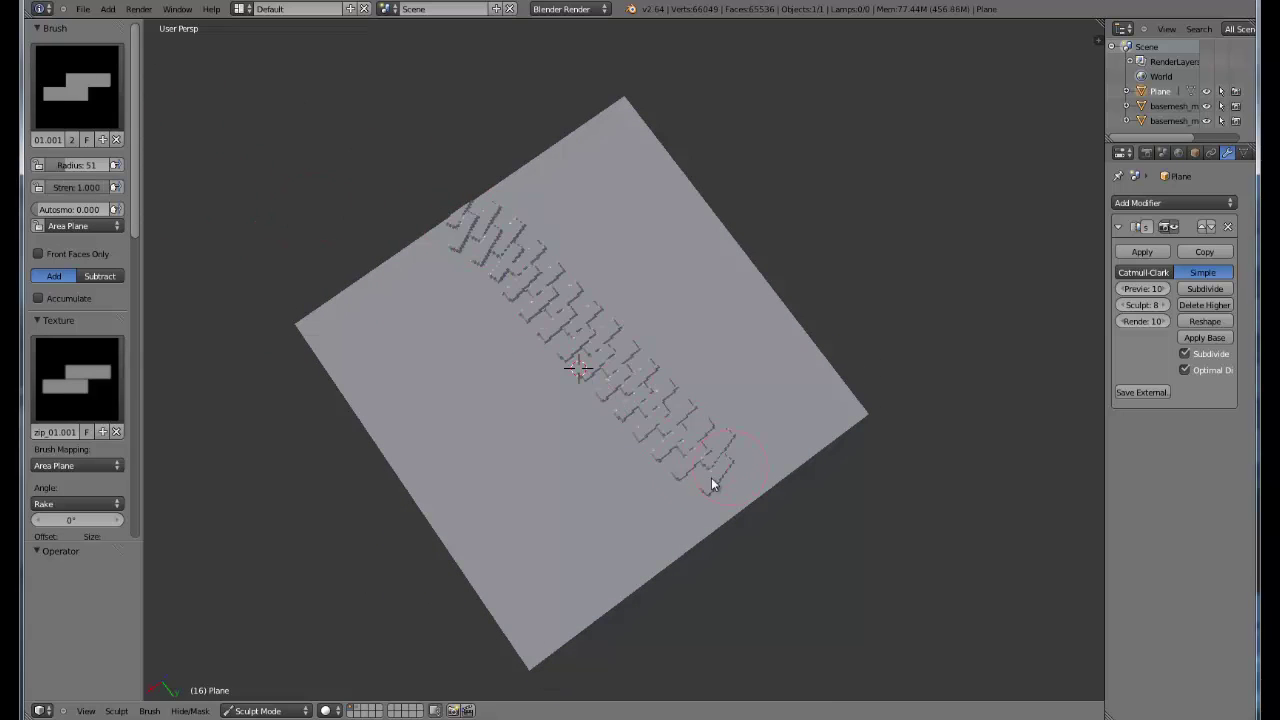
pyautogui.hotkey('ctrl', 'z')
pyautogui.hotkey('ctrl', 'shift', 'z')
pyautogui.hotkey('ctrl', 'z')
pyautogui.moveTo(476, 254); pyautogui.dragTo(727, 479)
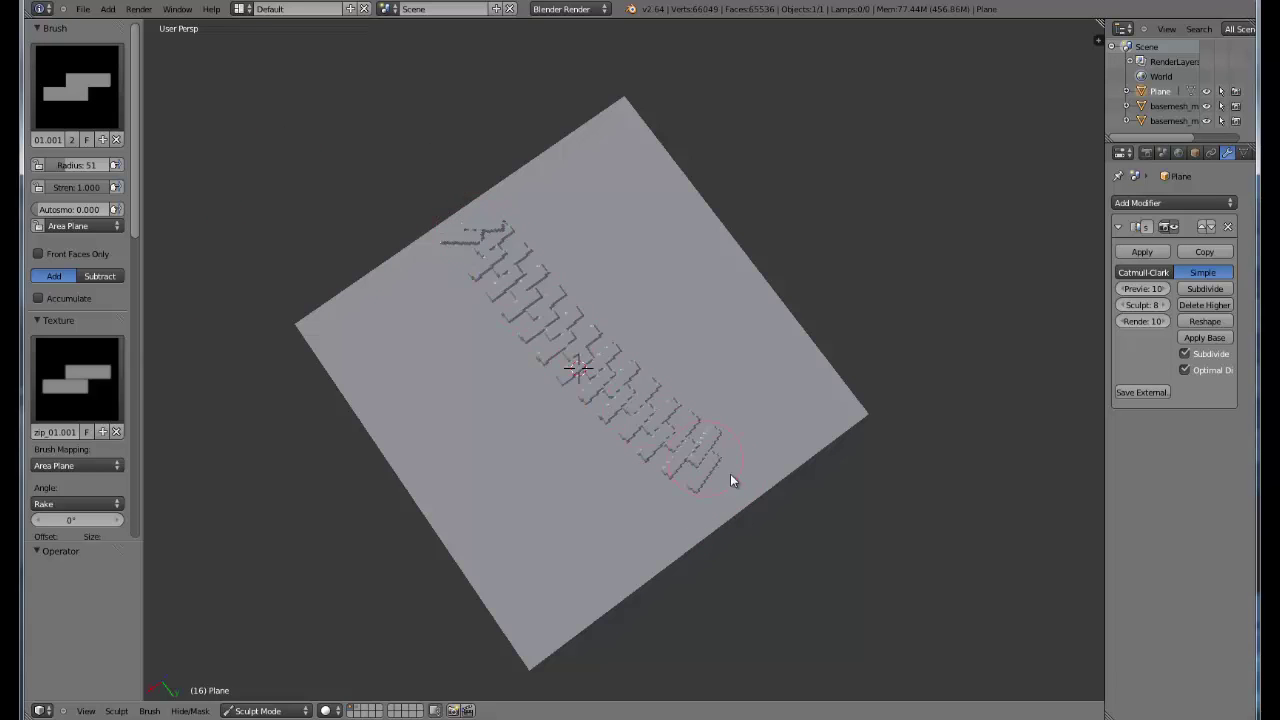
pyautogui.moveTo(522, 462)
pyautogui.mouseDown(button='middle')
pyautogui.moveTo(400, 330)
pyautogui.moveTo(191, 149)
pyautogui.mouseUp(button='middle')
pyautogui.hotkey('ctrl', 'z')
# Choose the zip_03 brush and set its radius to 63
pyautogui.click(76, 88)
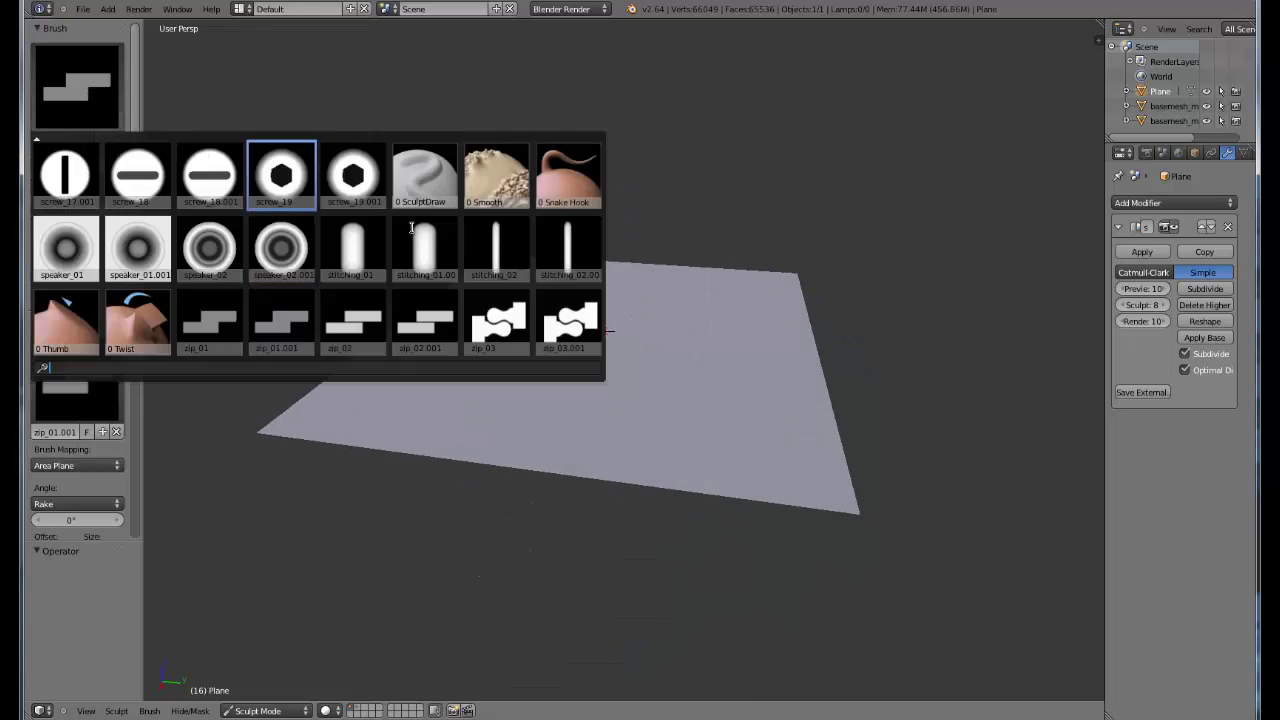
pyautogui.click(510, 325)
pyautogui.moveTo(505, 335)
pyautogui.mouseDown(button='middle')
pyautogui.moveTo(457, 357)
pyautogui.moveTo(457, 251)
pyautogui.moveTo(528, 332)
pyautogui.moveTo(443, 260)
pyautogui.mouseUp(button='middle')
pyautogui.press('f')
pyautogui.click(517, 314)
# Try an interlocking zipper stroke across the plane, inspect it up close and undo it
pyautogui.moveTo(443, 260)
pyautogui.mouseDown()
pyautogui.moveTo(676, 390)
pyautogui.moveTo(769, 422)
pyautogui.mouseUp()
pyautogui.moveTo(769, 422)
pyautogui.mouseDown(button='middle')
pyautogui.moveTo(748, 337)
pyautogui.moveTo(834, 399)
pyautogui.mouseUp(button='middle')
pyautogui.scroll(3, 681, 413)
pyautogui.moveTo(681, 413); pyautogui.dragTo(578, 285, button='middle')
pyautogui.scroll(-5, 565, 310)
pyautogui.hotkey('ctrl', 'z')
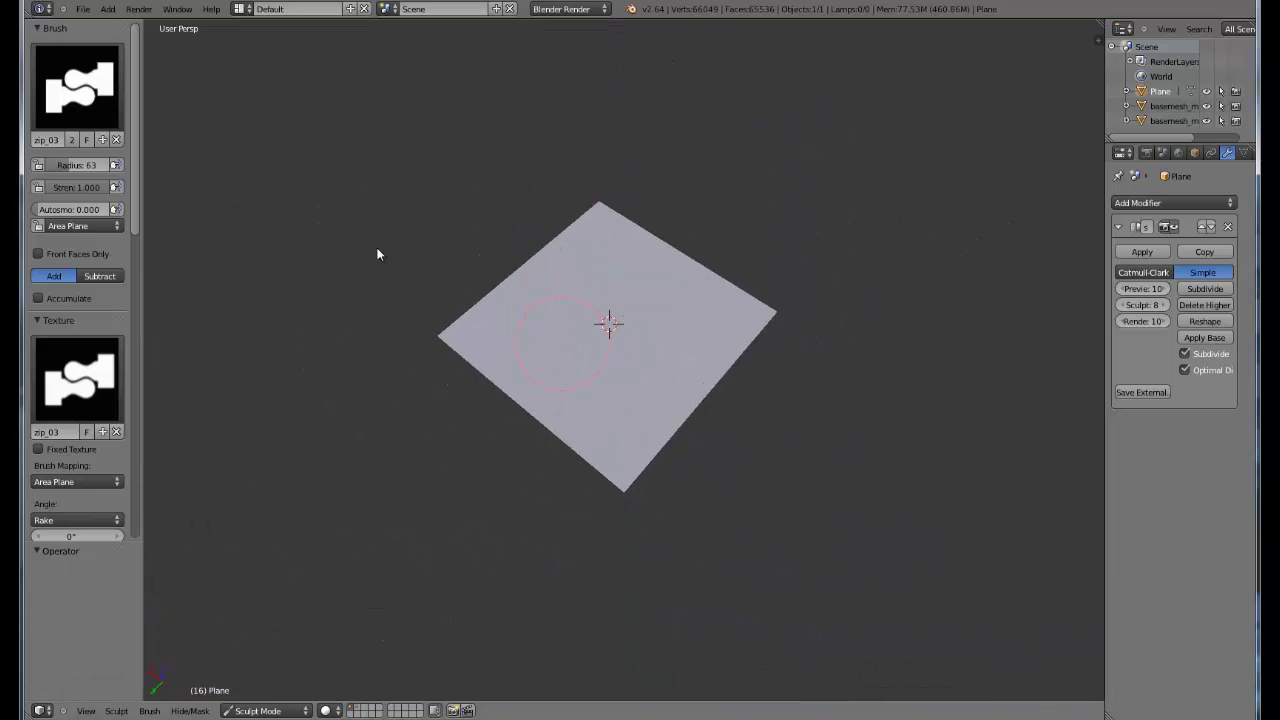
# Try a second interlocking zipper stroke across the middle of the plane, examine its teeth from several angles and undo it
pyautogui.moveTo(563, 350); pyautogui.dragTo(590, 415, button='middle')
pyautogui.scroll(3, 574, 346)
pyautogui.moveTo(552, 196); pyautogui.dragTo(621, 505)
pyautogui.moveTo(621, 505)
pyautogui.mouseDown(button='middle')
pyautogui.moveTo(586, 449)
pyautogui.moveTo(677, 528)
pyautogui.moveTo(657, 411)
pyautogui.moveTo(586, 391)
pyautogui.moveTo(551, 360)
pyautogui.moveTo(623, 429)
pyautogui.moveTo(738, 381)
pyautogui.mouseUp(button='middle')
pyautogui.scroll(4, 657, 411)
pyautogui.scroll(3, 600, 400)
pyautogui.scroll(-6, 610, 494)
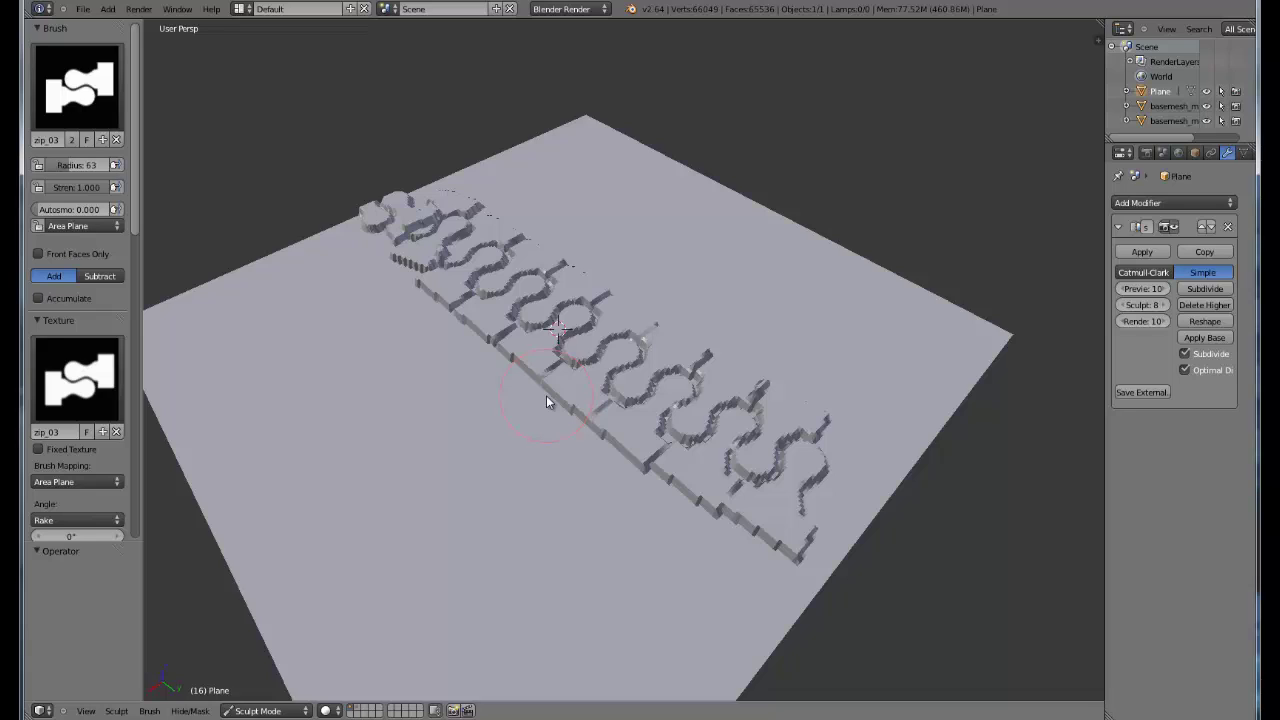
pyautogui.moveTo(546, 395); pyautogui.dragTo(584, 381, button='middle')
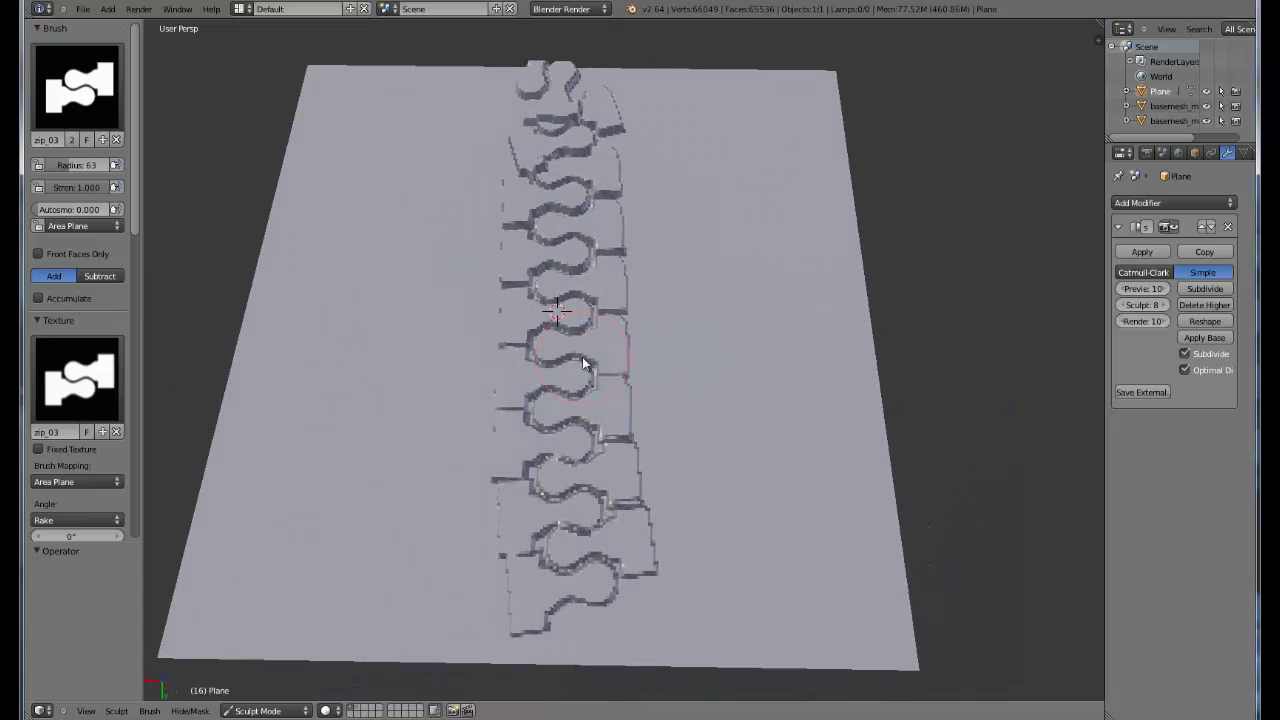
pyautogui.hotkey('ctrl', 'z')
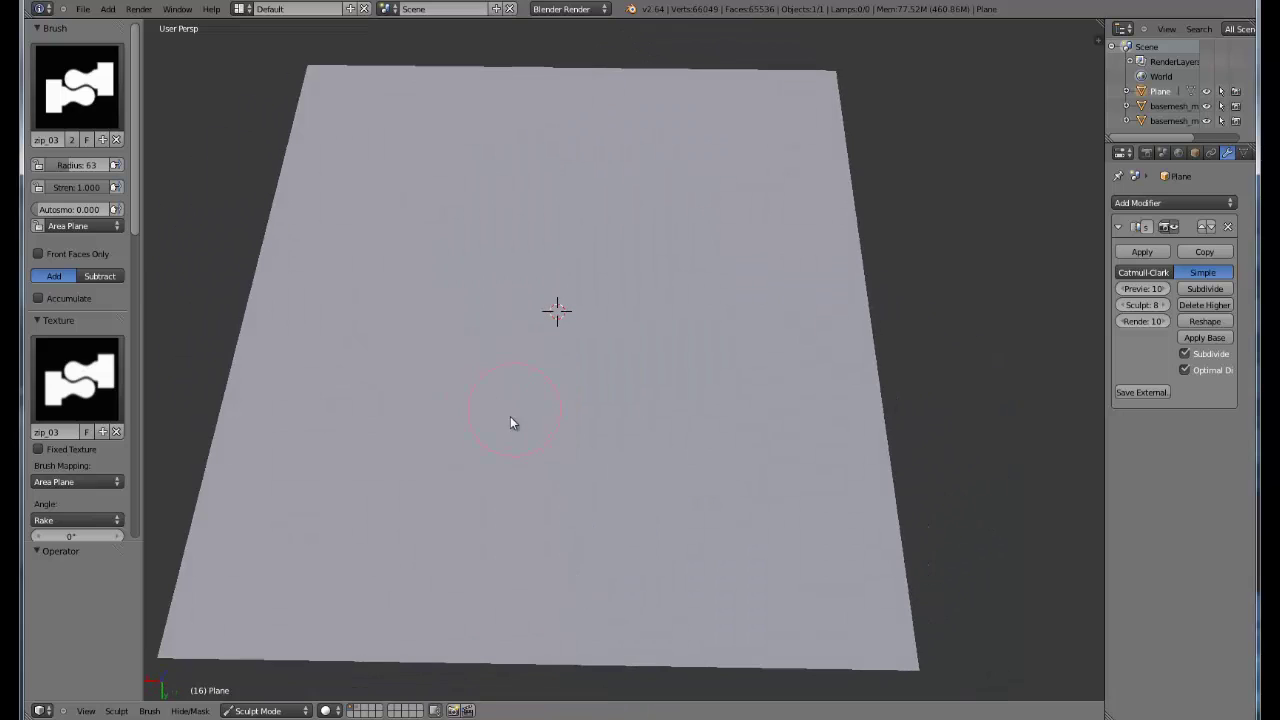
pyautogui.scroll(-5, 543, 317)
pyautogui.moveTo(566, 323); pyautogui.dragTo(578, 352, button='middle')
pyautogui.scroll(3, 607, 368)
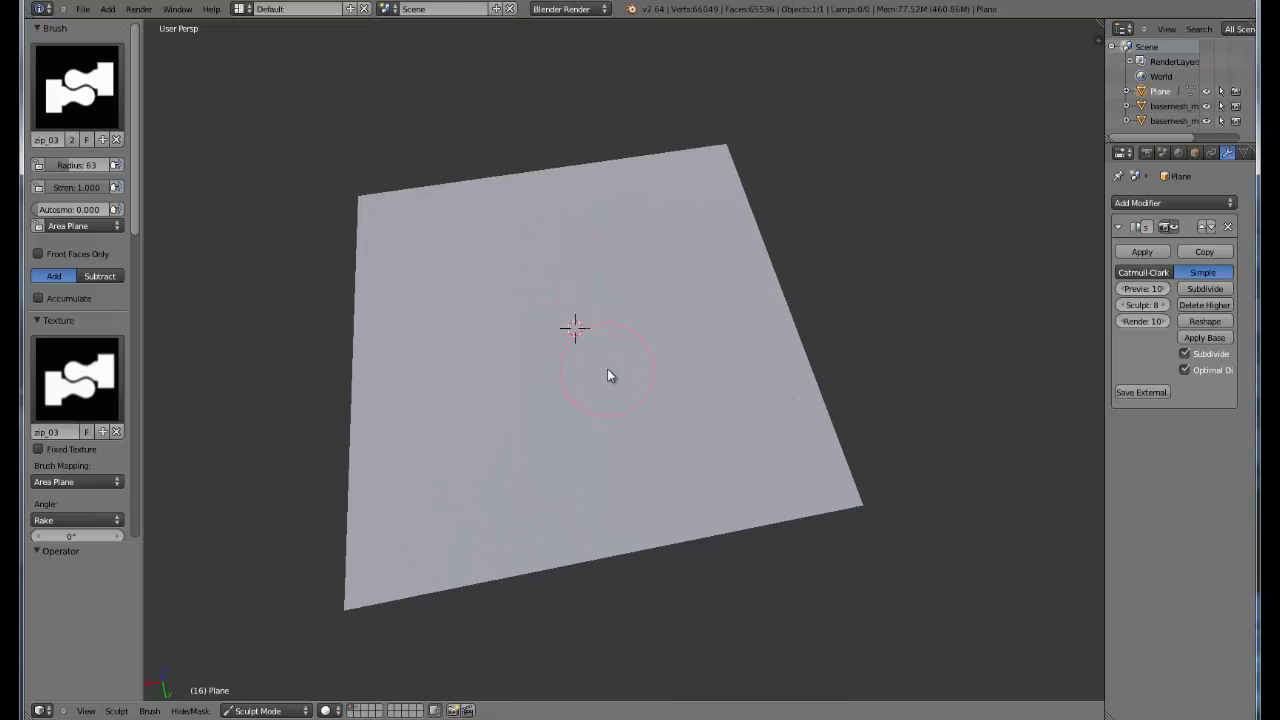
# Leave Sculpt Mode on the plane and show the layer that holds the human figure
pyautogui.press('w')
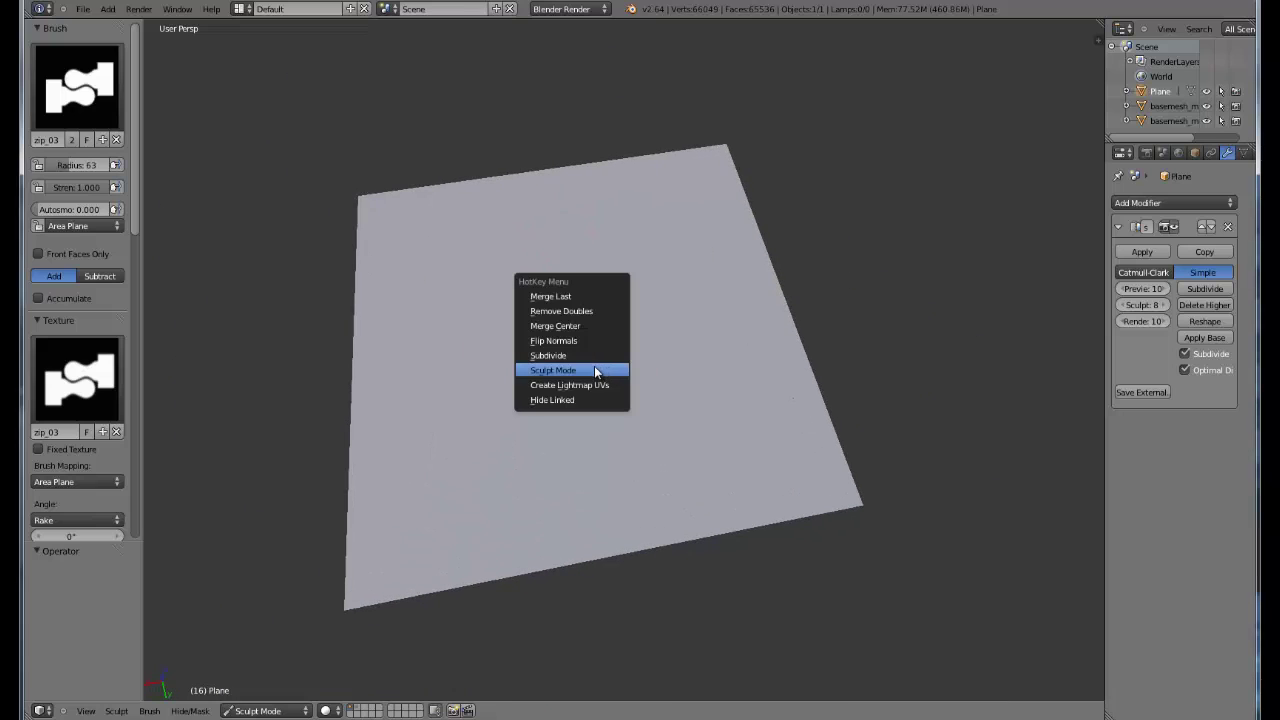
pyautogui.press('Return')
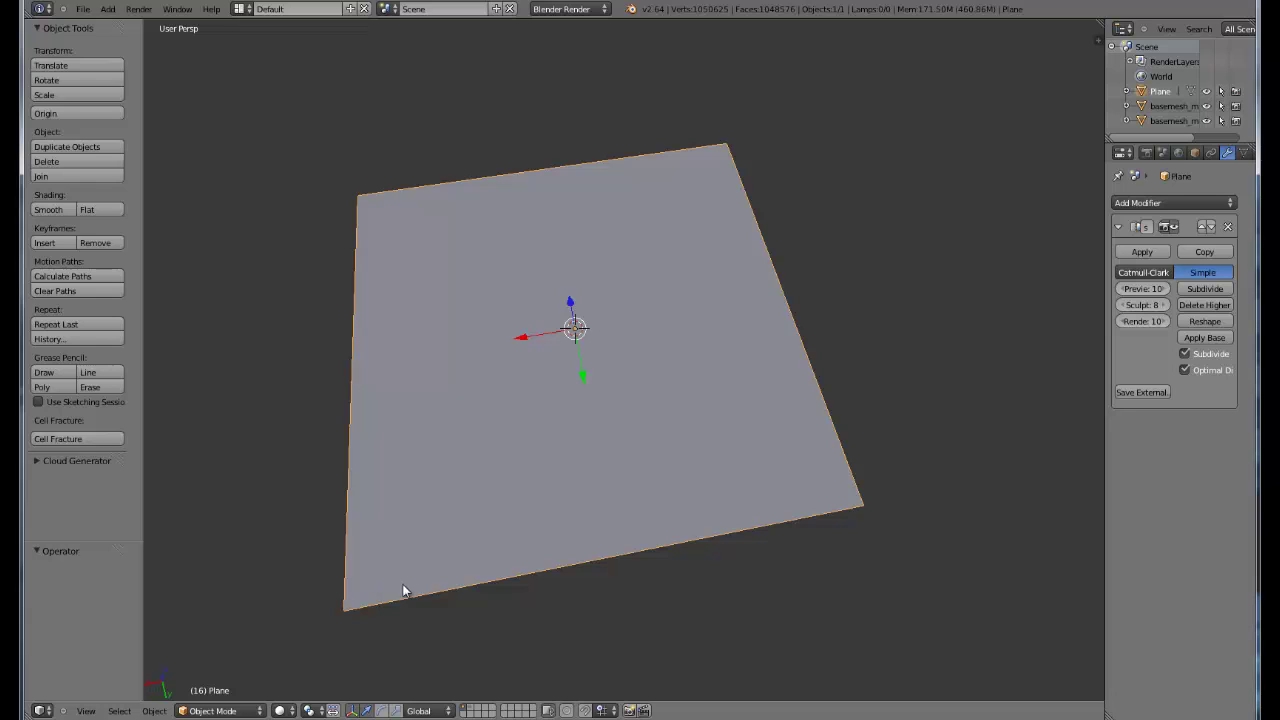
pyautogui.click(471, 711)
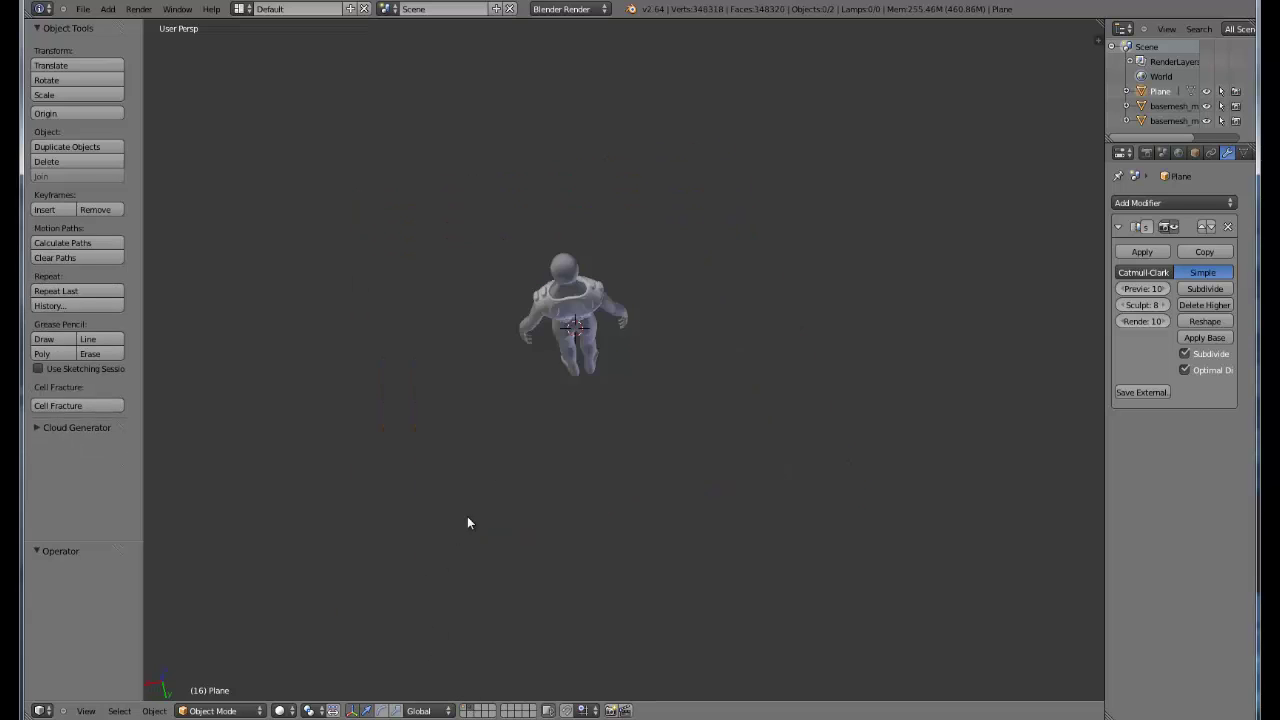
# Select the armoured vest on the human figure
pyautogui.moveTo(377, 401); pyautogui.dragTo(714, 277, button='middle')
pyautogui.scroll(5, 714, 277)
pyautogui.rightClick(694, 320)
pyautogui.keyDown('shift'); pyautogui.moveTo(694, 320); pyautogui.dragTo(613, 260, button='middle'); pyautogui.keyUp('shift')
pyautogui.rightClick(527, 417)
pyautogui.scroll(4, 613, 260)
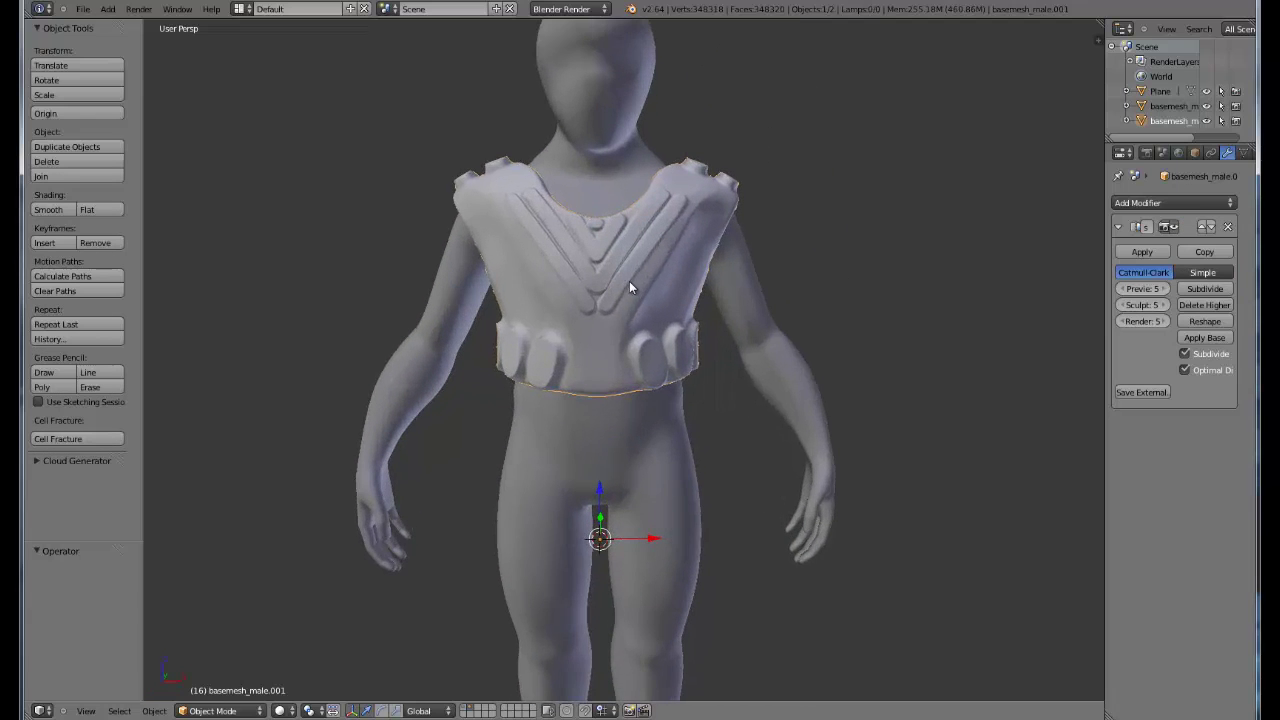
# Enter Sculpt Mode on the vest and subdivide its Multiresolution modifier to sculpt level 6
pyautogui.moveTo(659, 296); pyautogui.dragTo(621, 326, button='middle')
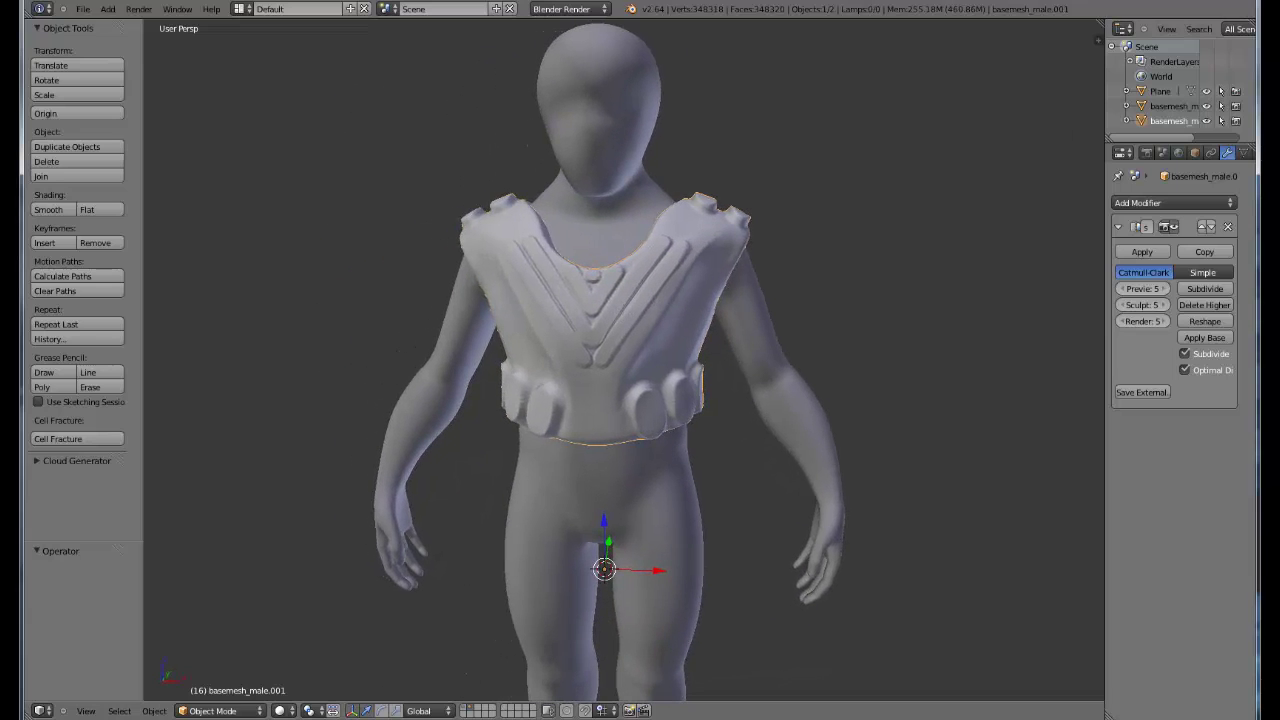
pyautogui.moveTo(780, 297); pyautogui.dragTo(657, 312, button='middle')
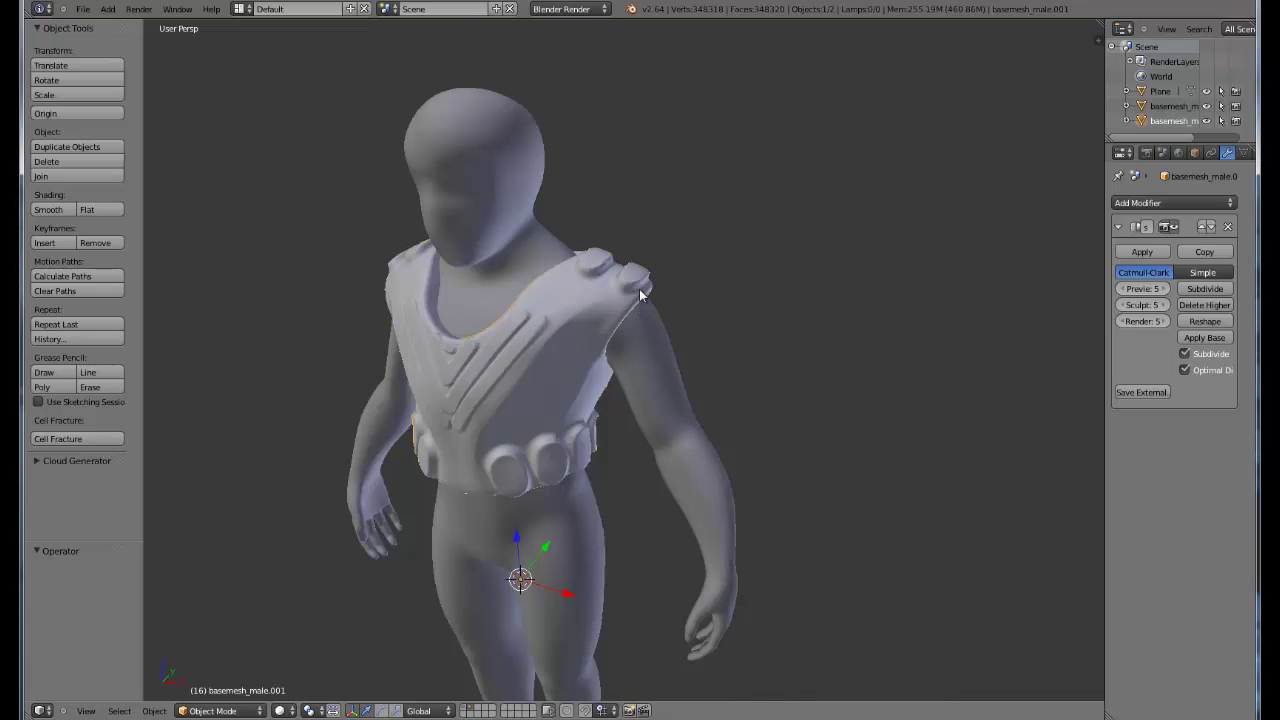
pyautogui.press('KP_1')
pyautogui.moveTo(577, 394); pyautogui.dragTo(652, 381, button='middle')
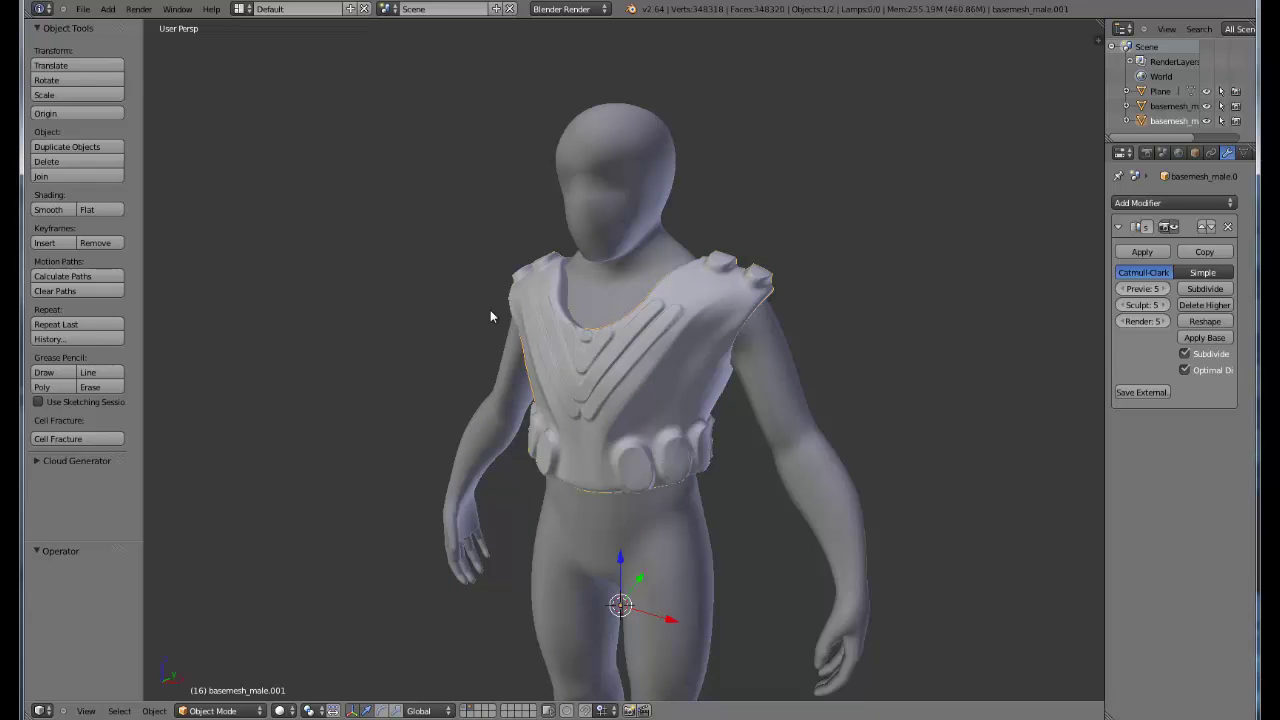
pyautogui.hotkey('ctrl', 'Tab')
pyautogui.click(540, 341)
pyautogui.moveTo(547, 350); pyautogui.dragTo(650, 343, button='middle')
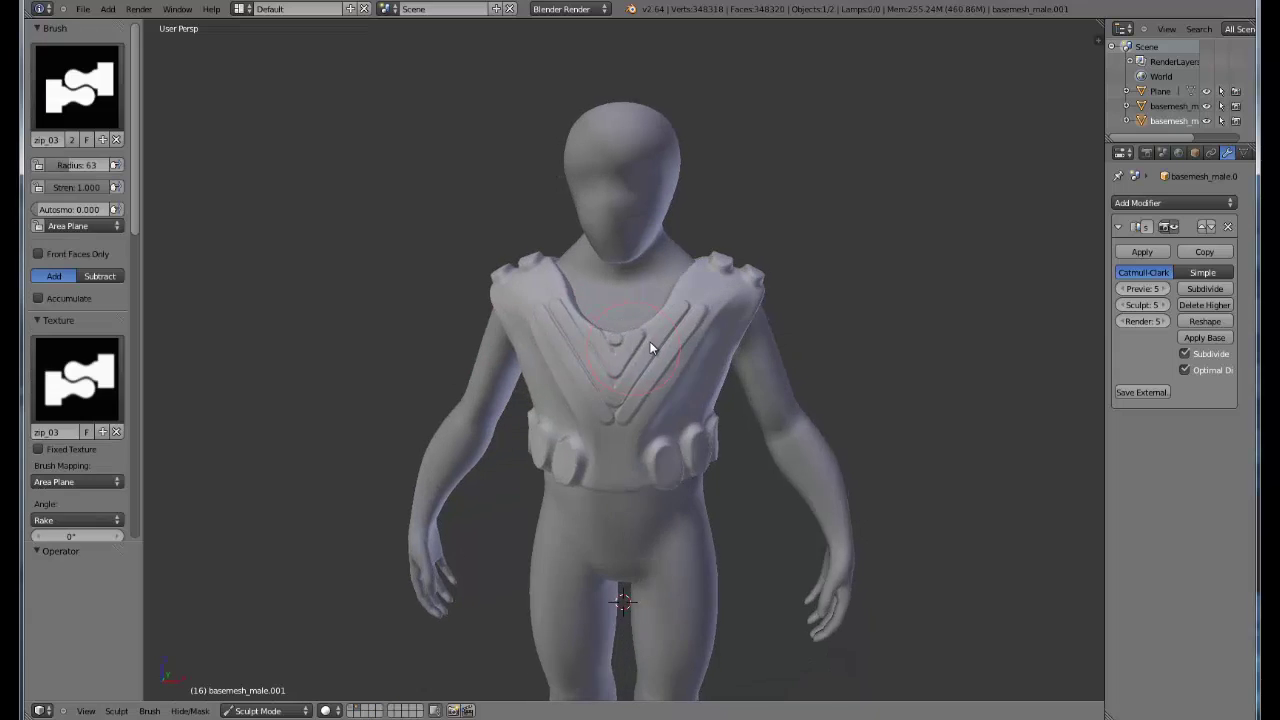
pyautogui.scroll(2, 671, 390)
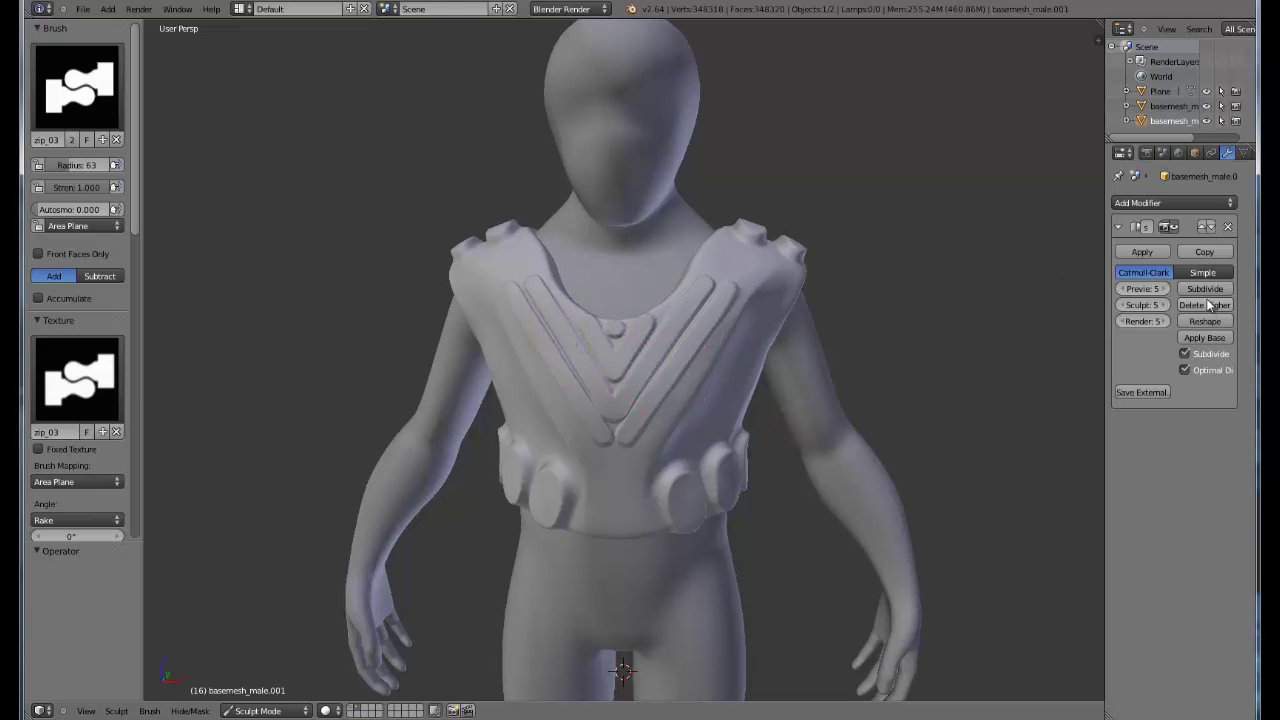
pyautogui.moveTo(743, 343)
pyautogui.mouseDown(button='middle')
pyautogui.moveTo(763, 351)
pyautogui.moveTo(703, 366)
pyautogui.moveTo(820, 382)
pyautogui.moveTo(616, 312)
pyautogui.mouseUp(button='middle')
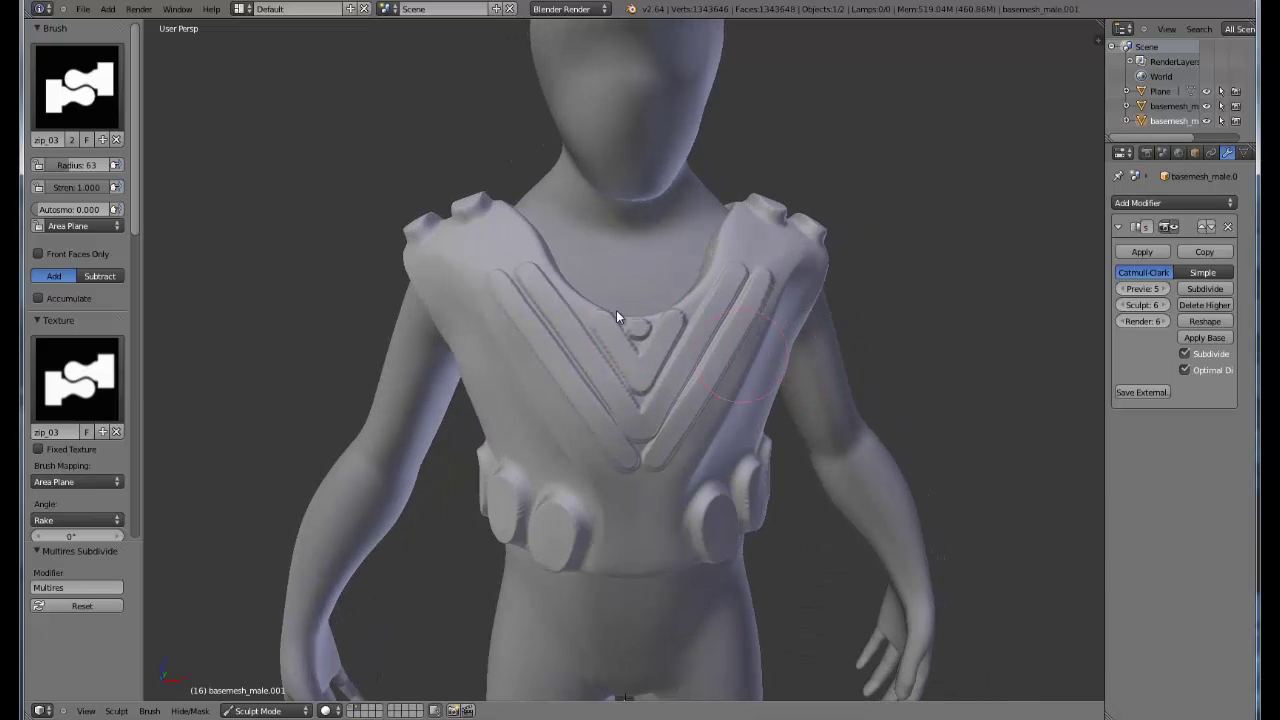
# Choose the screw_04 brush from the brush library and set its strength to 1.000
pyautogui.click(64, 98)
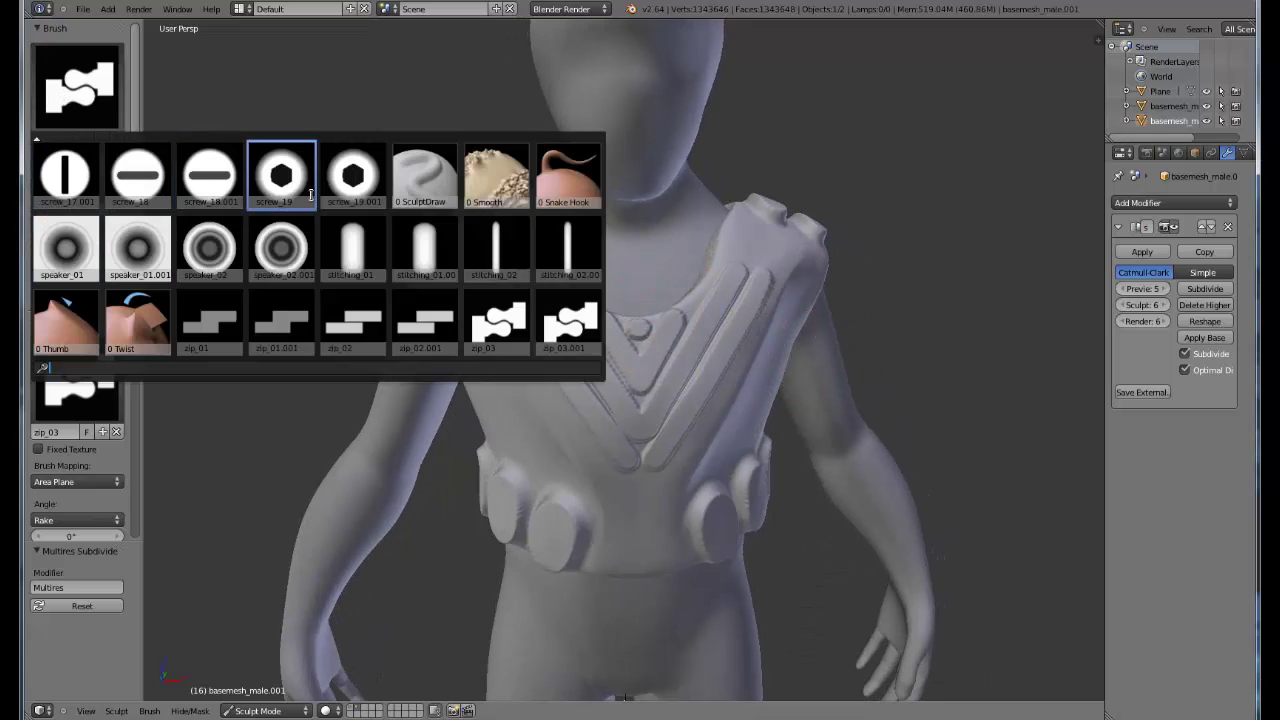
pyautogui.scroll(4, 32, 140)
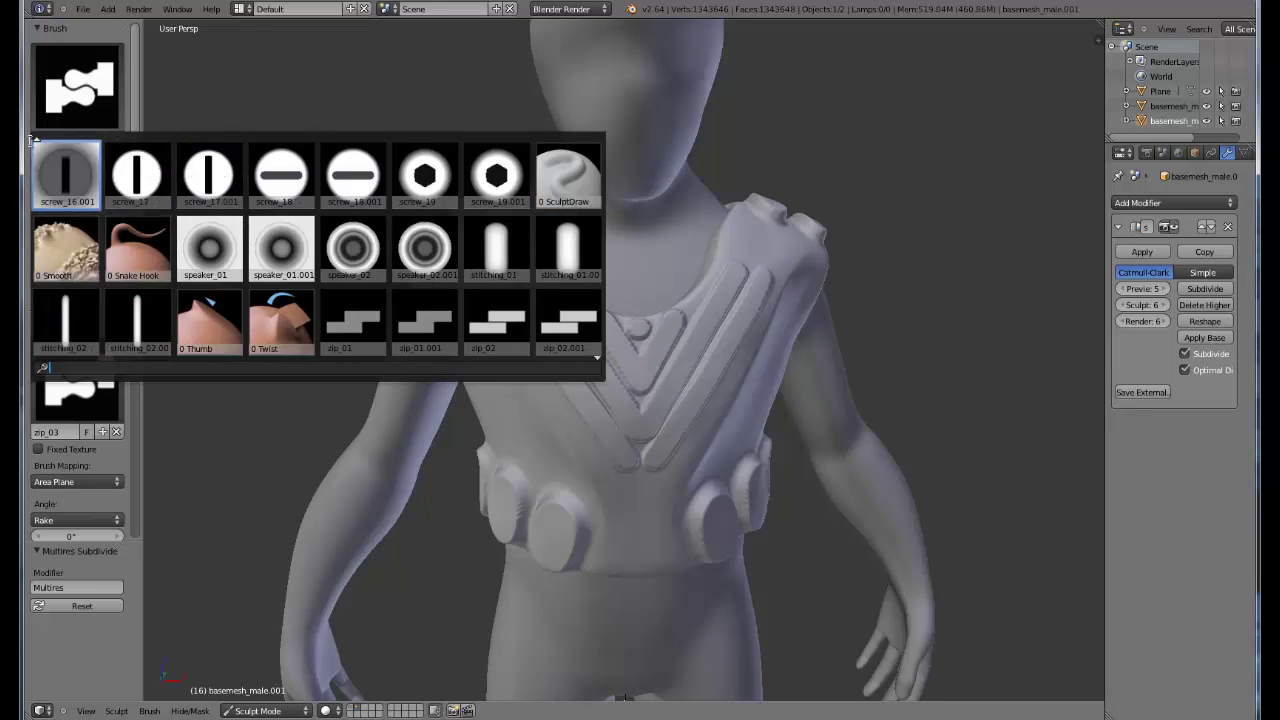
pyautogui.scroll(2, 32, 140)
pyautogui.scroll(-9, 32, 140)
pyautogui.scroll(-19, 32, 140)
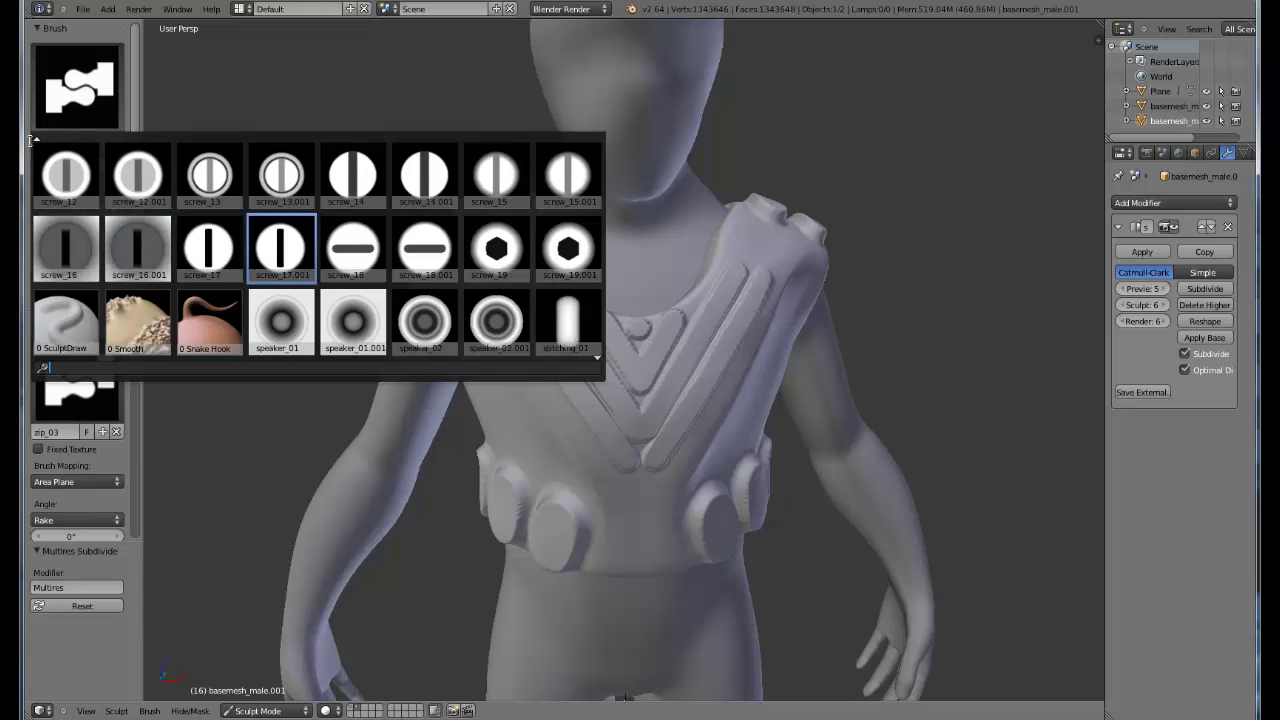
pyautogui.scroll(20, 32, 140)
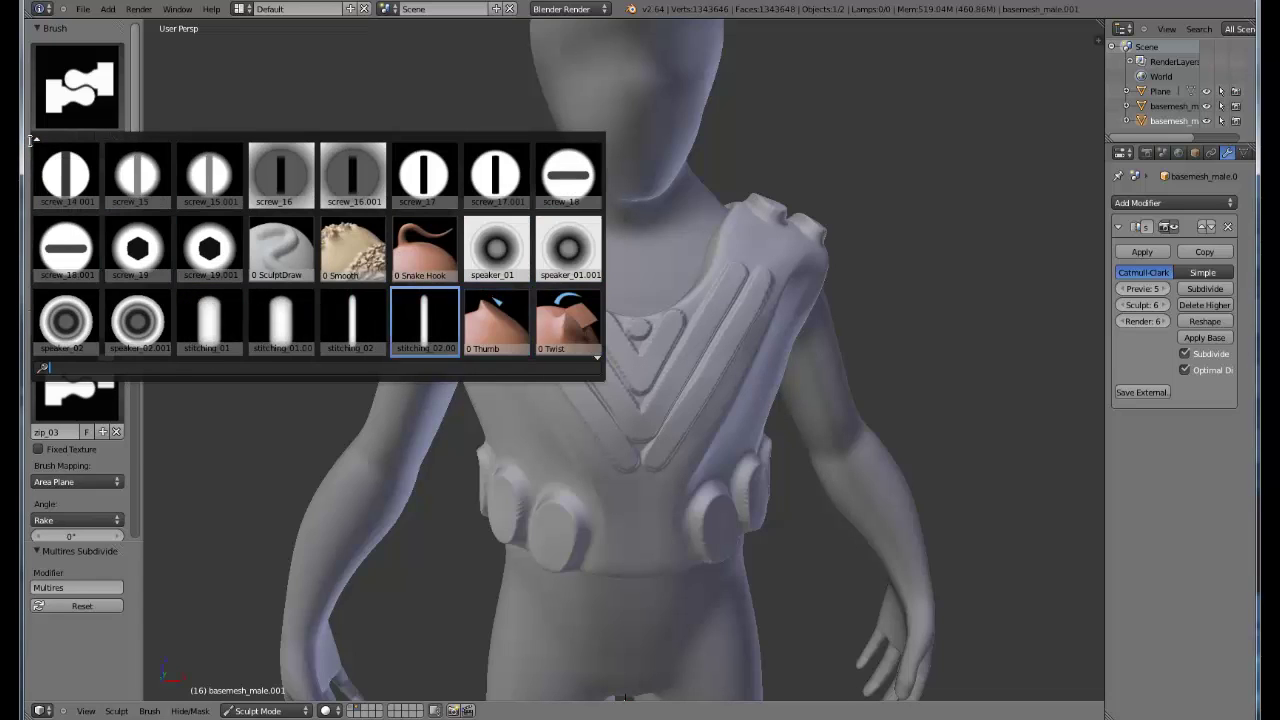
pyautogui.scroll(9, 32, 140)
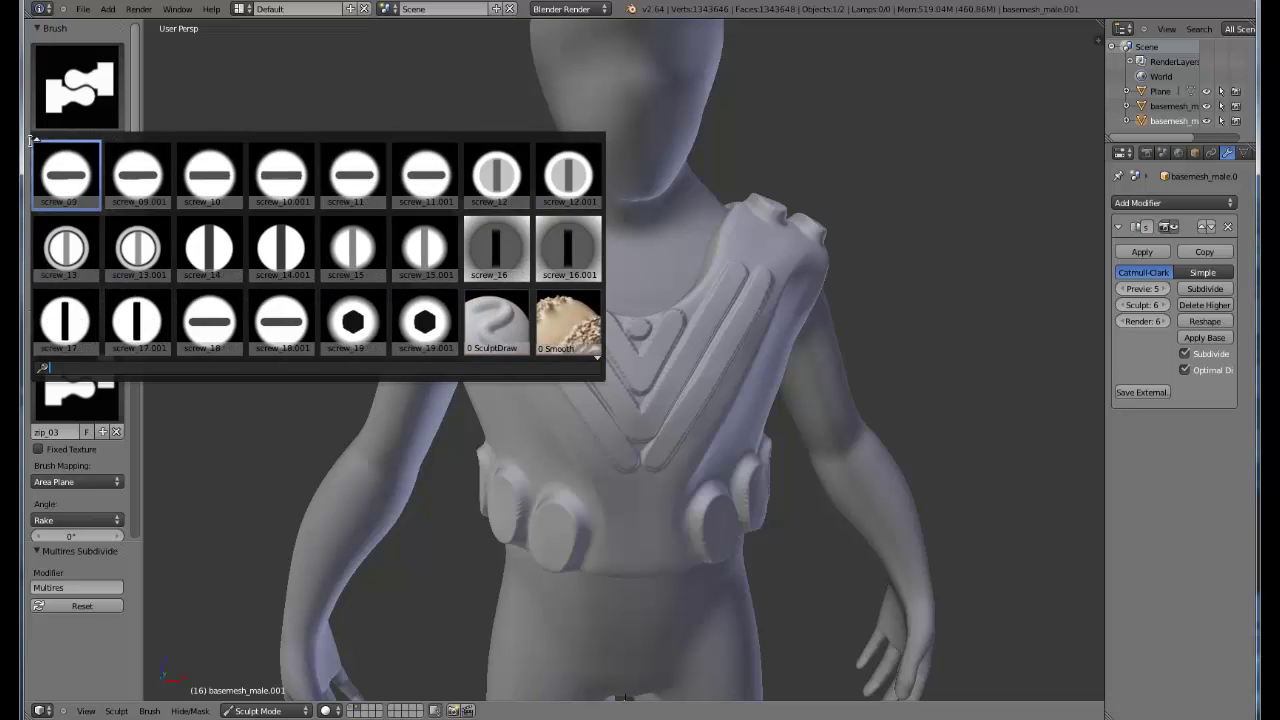
pyautogui.scroll(6, 32, 140)
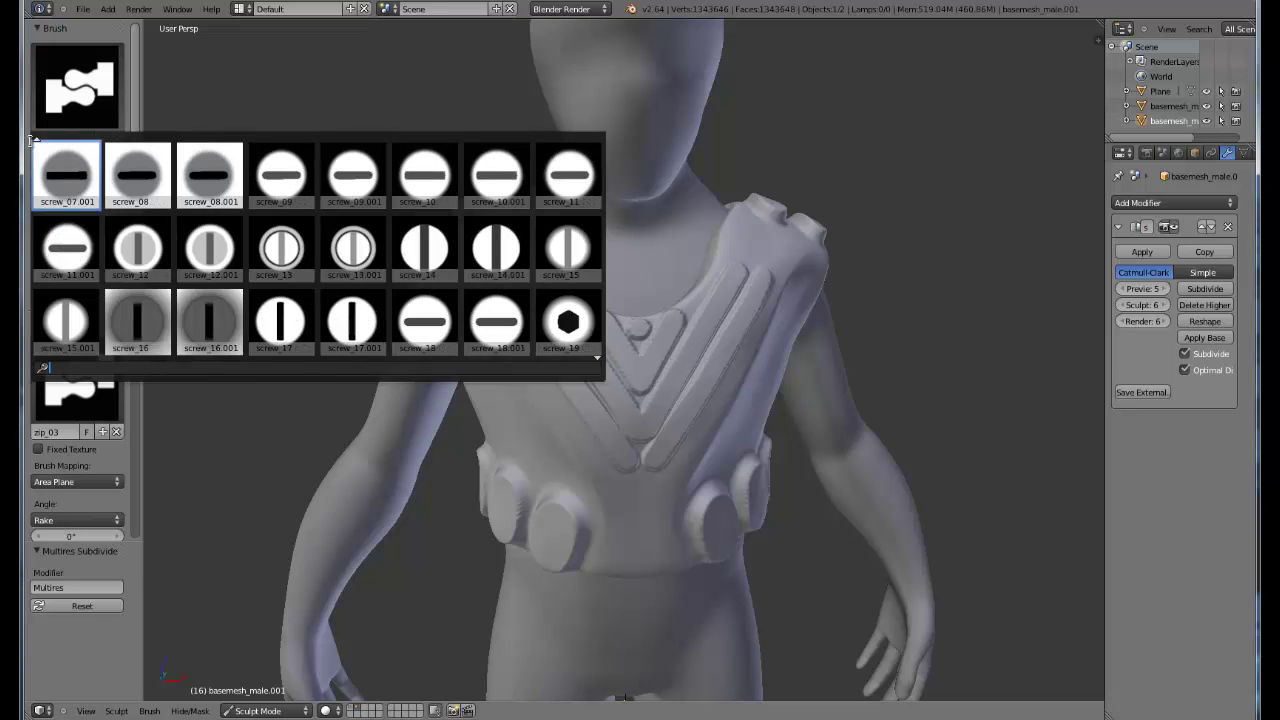
pyautogui.scroll(5, 32, 140)
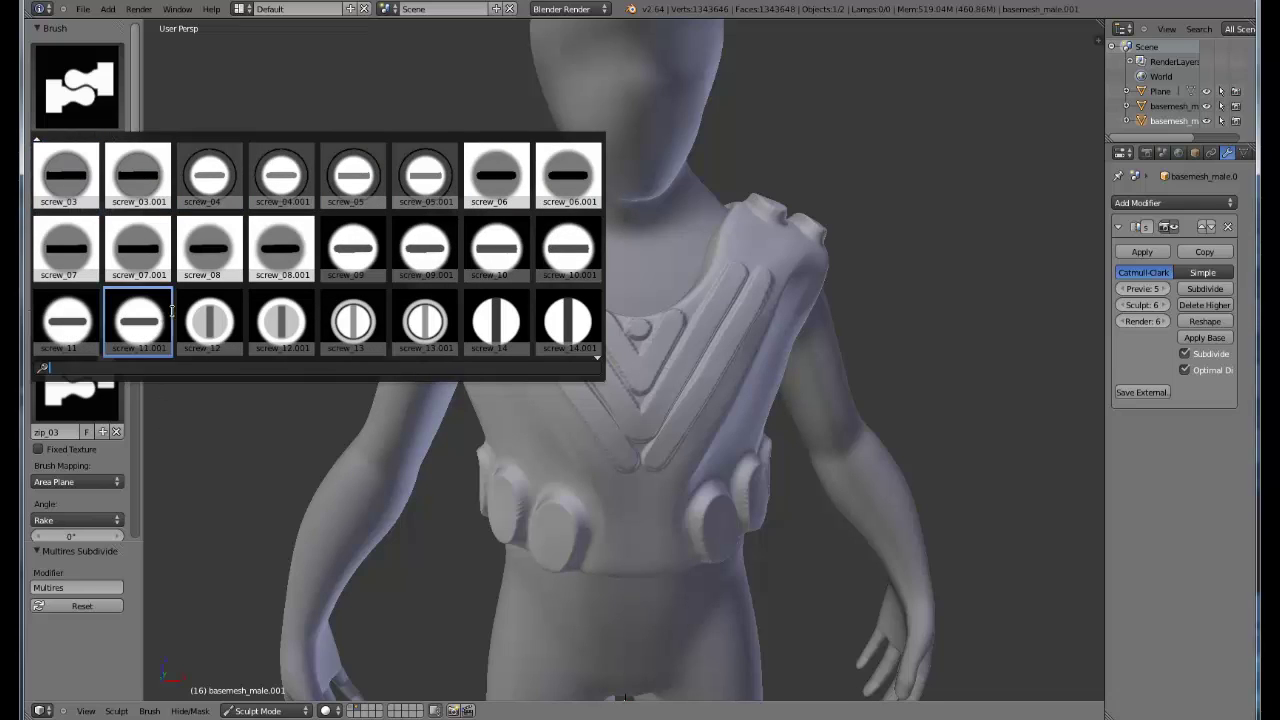
pyautogui.click(219, 186)
pyautogui.moveTo(599, 288)
pyautogui.mouseDown(button='middle')
pyautogui.moveTo(694, 320)
pyautogui.moveTo(526, 336)
pyautogui.mouseUp(button='middle')
pyautogui.moveTo(104, 190); pyautogui.dragTo(199, 185)
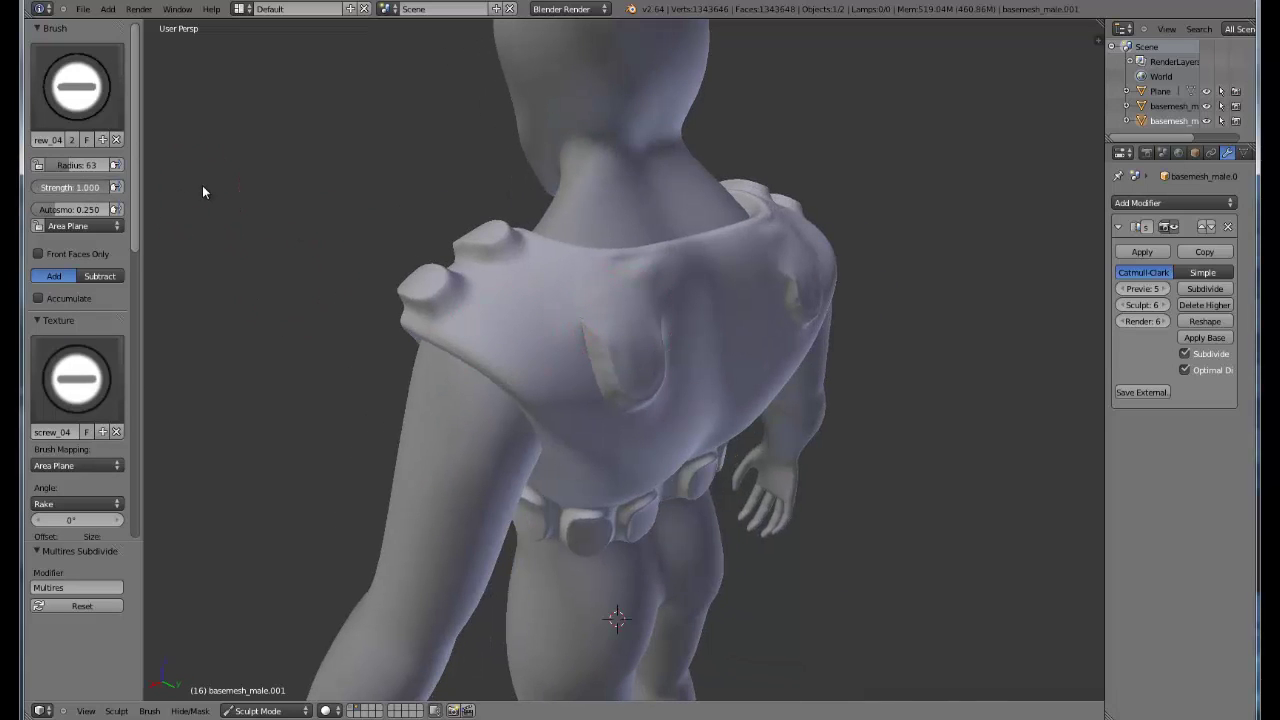
# Try stamping screws at two spots on the back of the vest, undoing each one
pyautogui.moveTo(593, 347)
pyautogui.mouseDown(button='middle')
pyautogui.moveTo(834, 339)
pyautogui.moveTo(614, 366)
pyautogui.moveTo(486, 334)
pyautogui.moveTo(533, 362)
pyautogui.mouseUp(button='middle')
pyautogui.moveTo(533, 358)
pyautogui.mouseDown()
pyautogui.moveTo(614, 408)
pyautogui.moveTo(580, 384)
pyautogui.mouseUp()
pyautogui.moveTo(604, 369); pyautogui.dragTo(286, 240, button='middle')
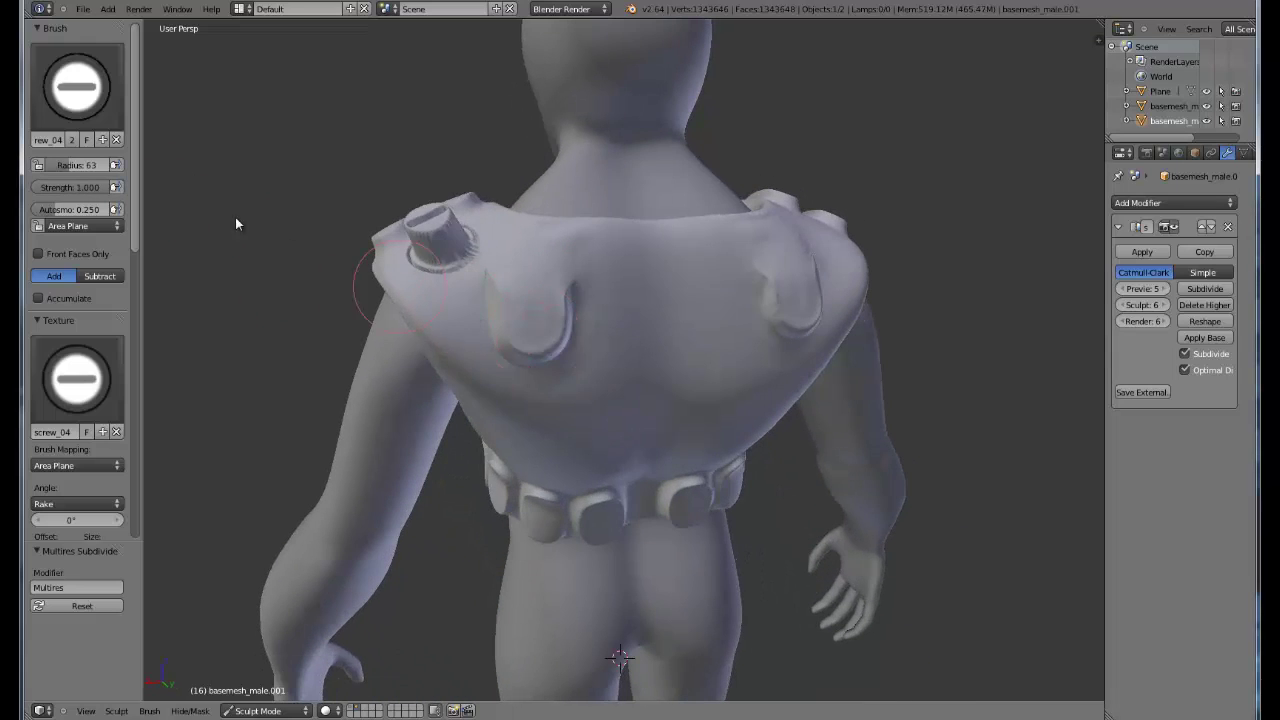
pyautogui.hotkey('ctrl', 'z')
pyautogui.moveTo(585, 273); pyautogui.dragTo(509, 250, button='middle')
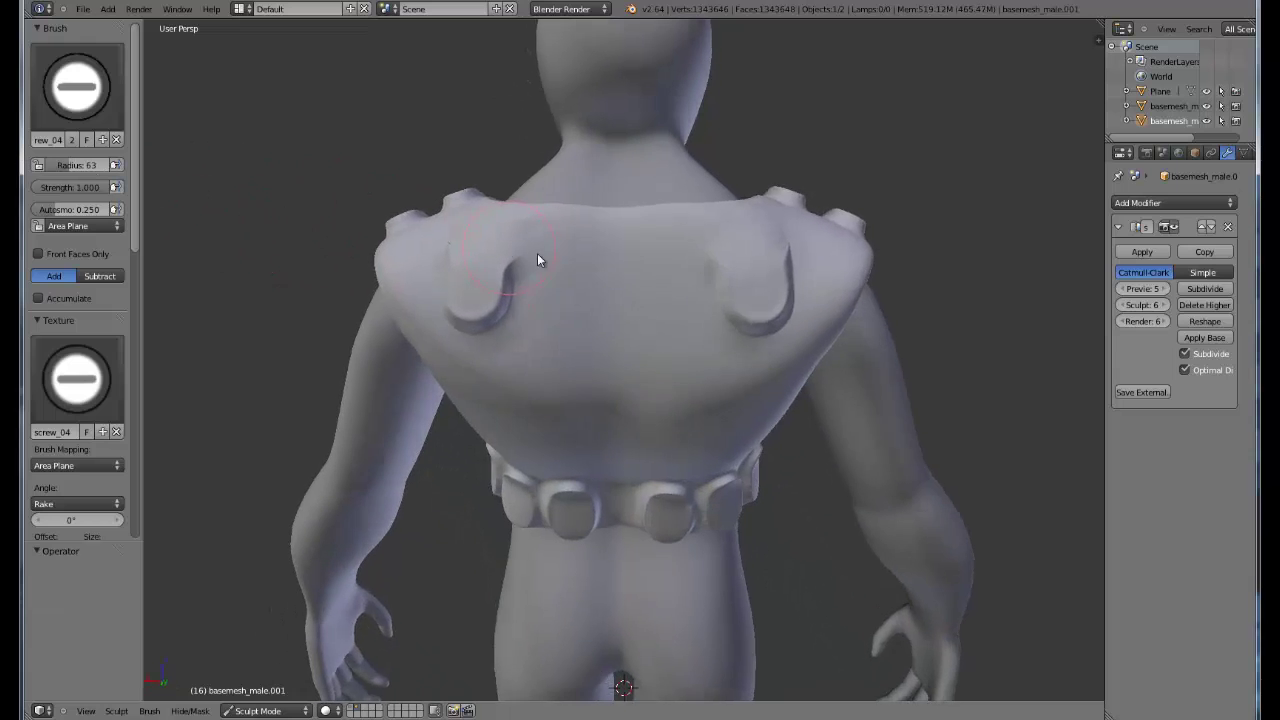
pyautogui.moveTo(618, 316)
pyautogui.mouseDown()
pyautogui.moveTo(651, 334)
pyautogui.moveTo(663, 297)
pyautogui.mouseUp()
pyautogui.moveTo(663, 297)
pyautogui.mouseDown(button='middle')
pyautogui.moveTo(711, 305)
pyautogui.moveTo(605, 323)
pyautogui.mouseUp(button='middle')
pyautogui.hotkey('ctrl', 'z')
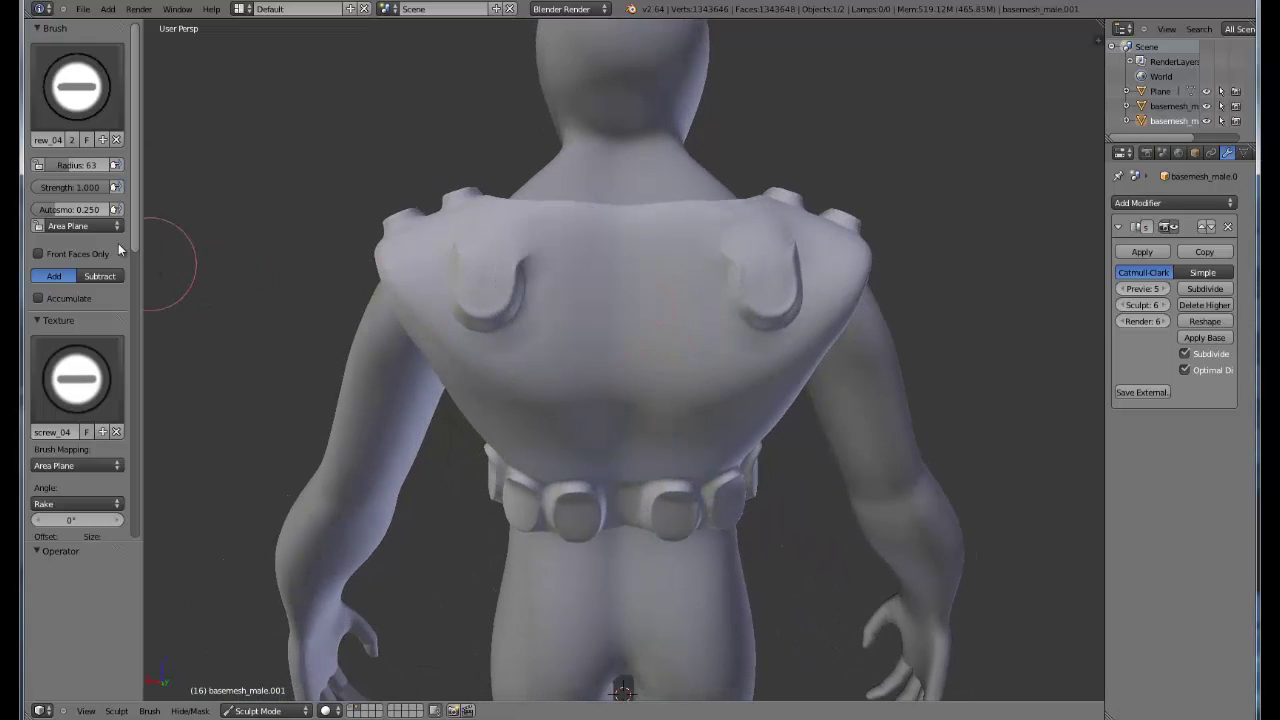
# Set the screw brush's strength to 0.466 for work on the front of the vest
pyautogui.click(88, 188)
pyautogui.write('0.25')
pyautogui.press('Return')
pyautogui.moveTo(437, 420); pyautogui.dragTo(651, 453, button='middle')
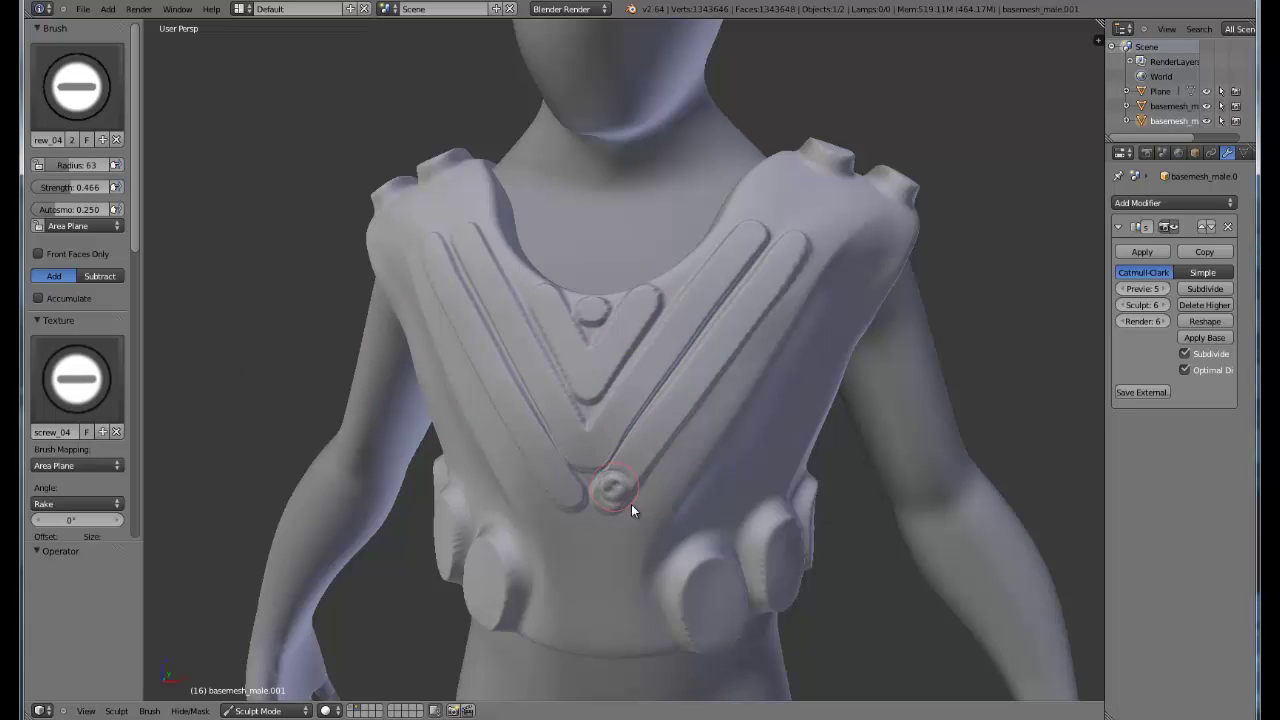
# Stamp screws onto the strip ends on the figure's left side of the chest V, at the upper ends and the inner strip's lower end
pyautogui.click(593, 444)
pyautogui.click(791, 252)
pyautogui.click(746, 237)
pyautogui.click(643, 302)
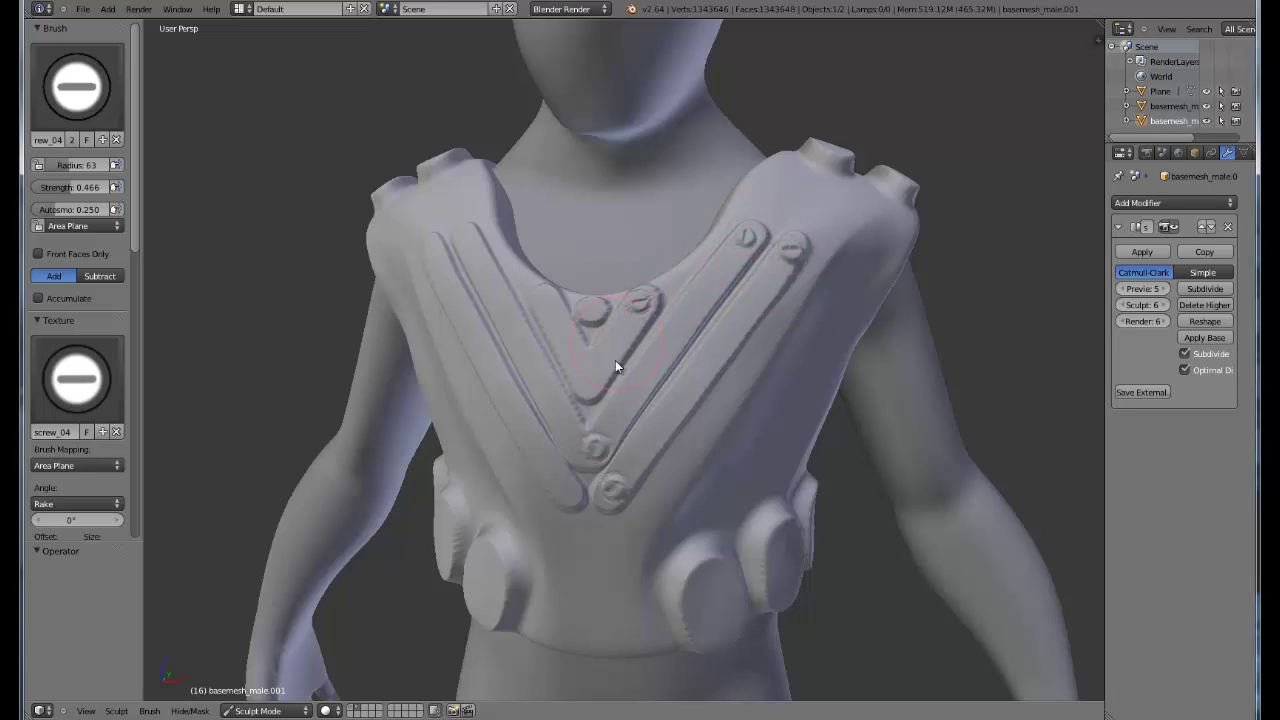
# Stamp screws onto the remaining strip ends on the figure's right side of the chest V and at its lower points
pyautogui.click(546, 300)
pyautogui.moveTo(509, 263); pyautogui.dragTo(502, 250, button='middle')
pyautogui.click(500, 254)
pyautogui.click(450, 266)
pyautogui.click(640, 503)
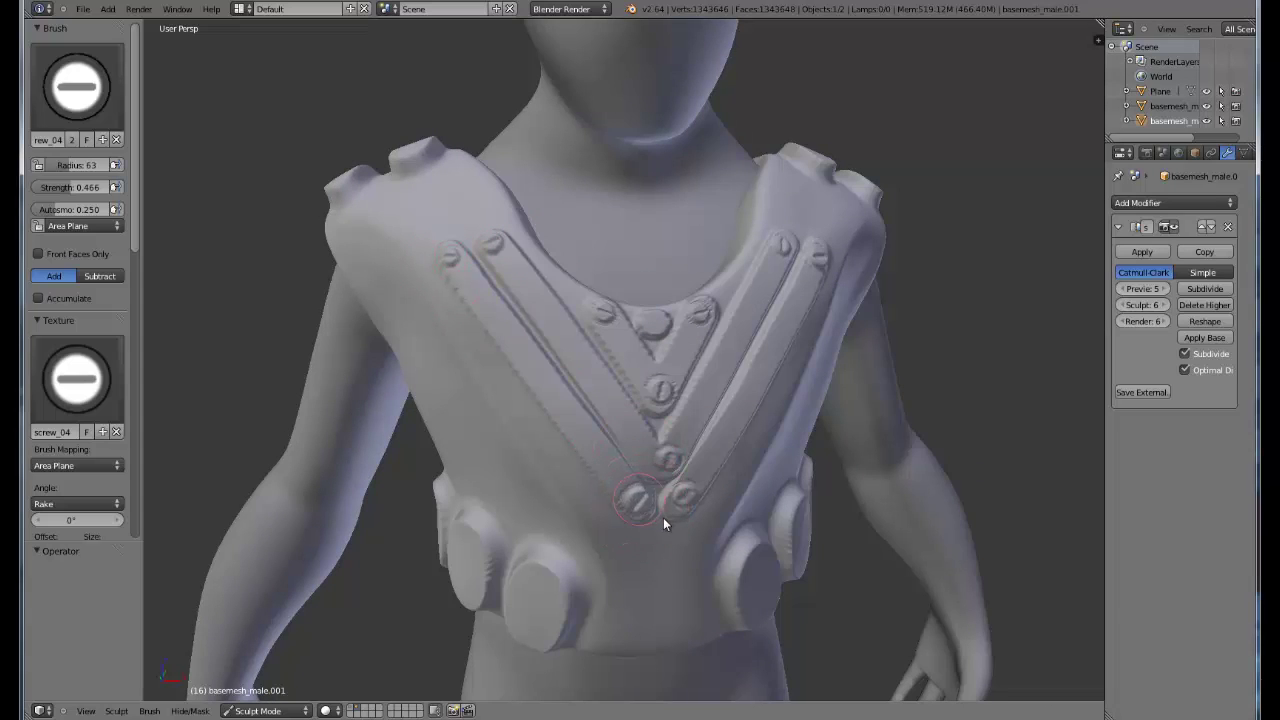
pyautogui.moveTo(651, 511); pyautogui.dragTo(604, 502, button='middle')
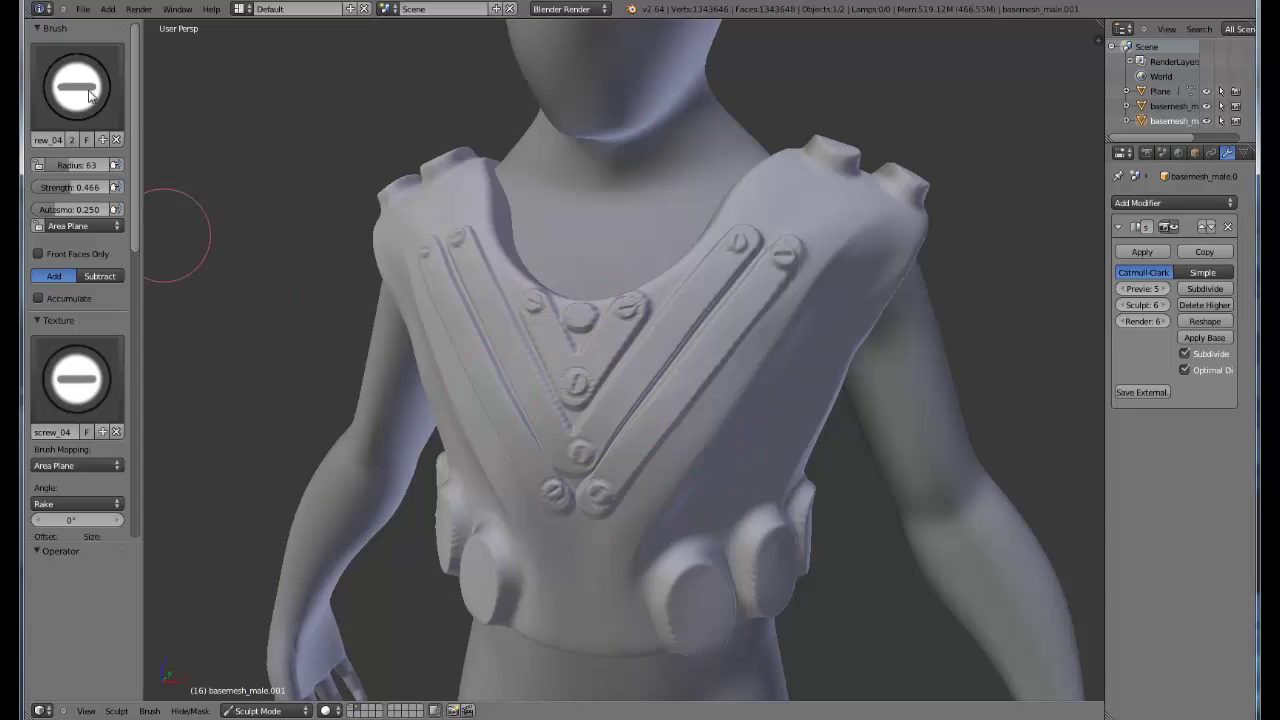
# Choose the inset_08 brush from the brush library
pyautogui.click(76, 86)
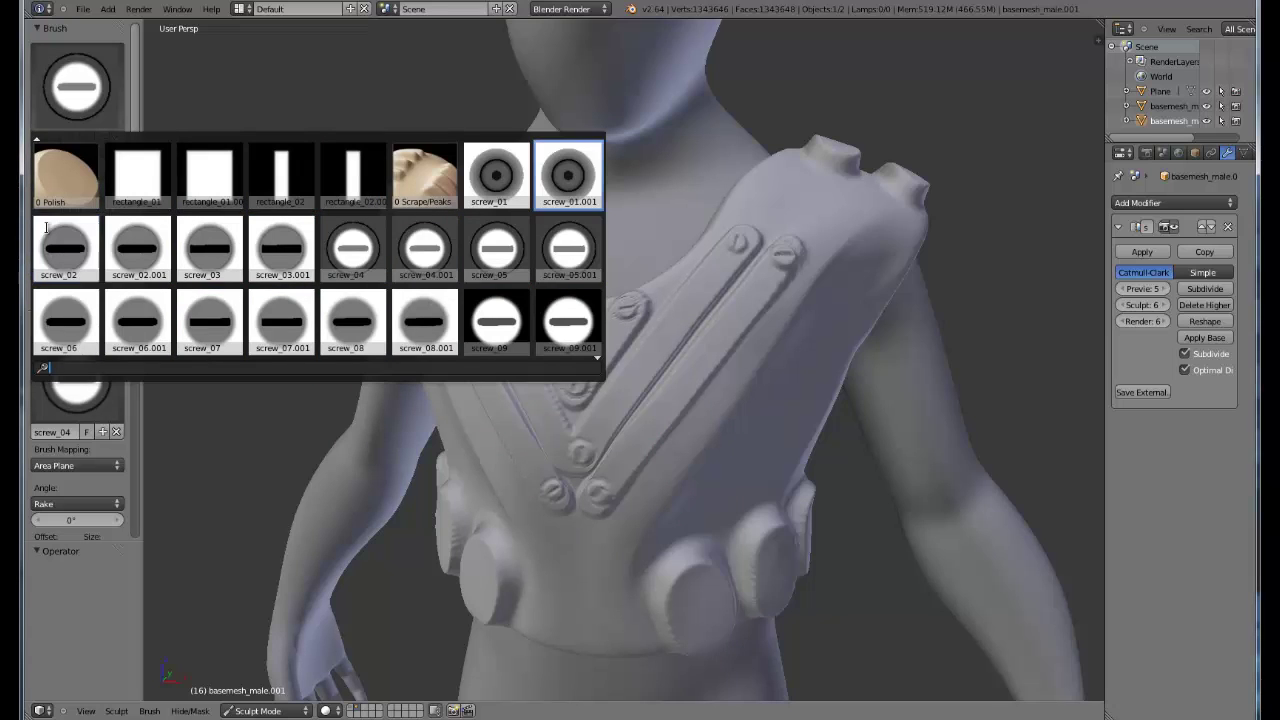
pyautogui.scroll(2, 45, 228)
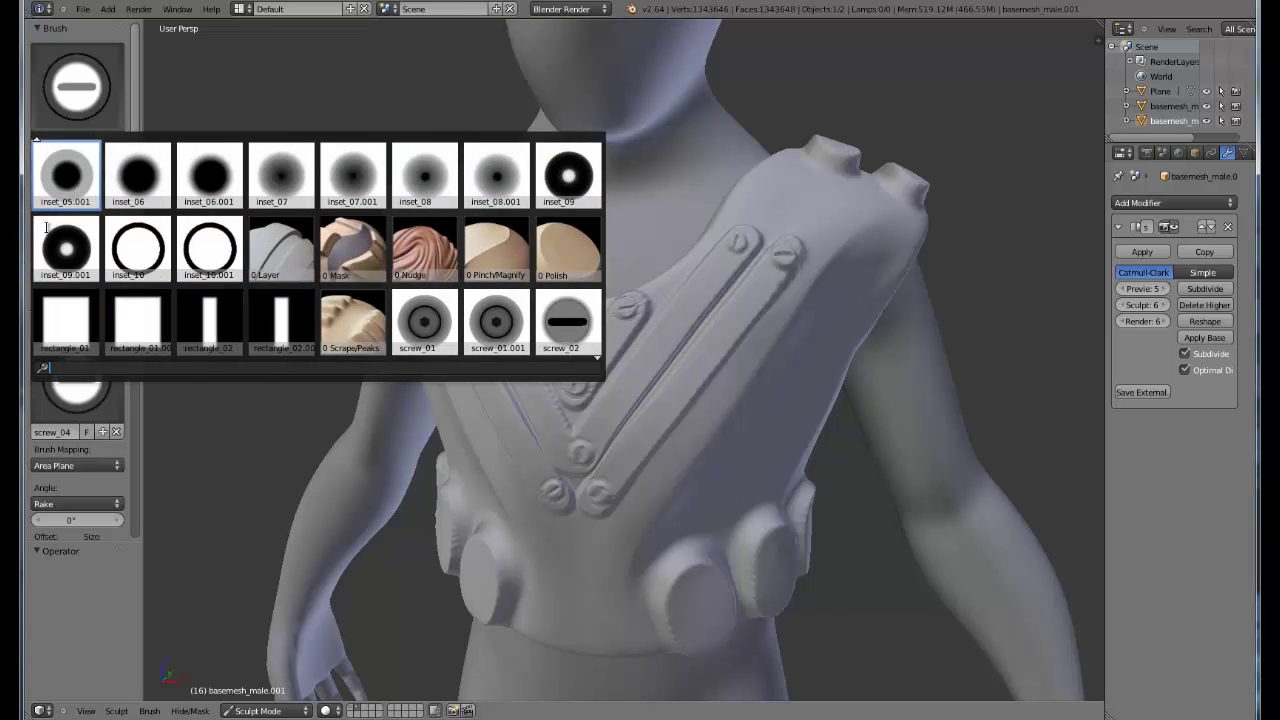
pyautogui.click(410, 190)
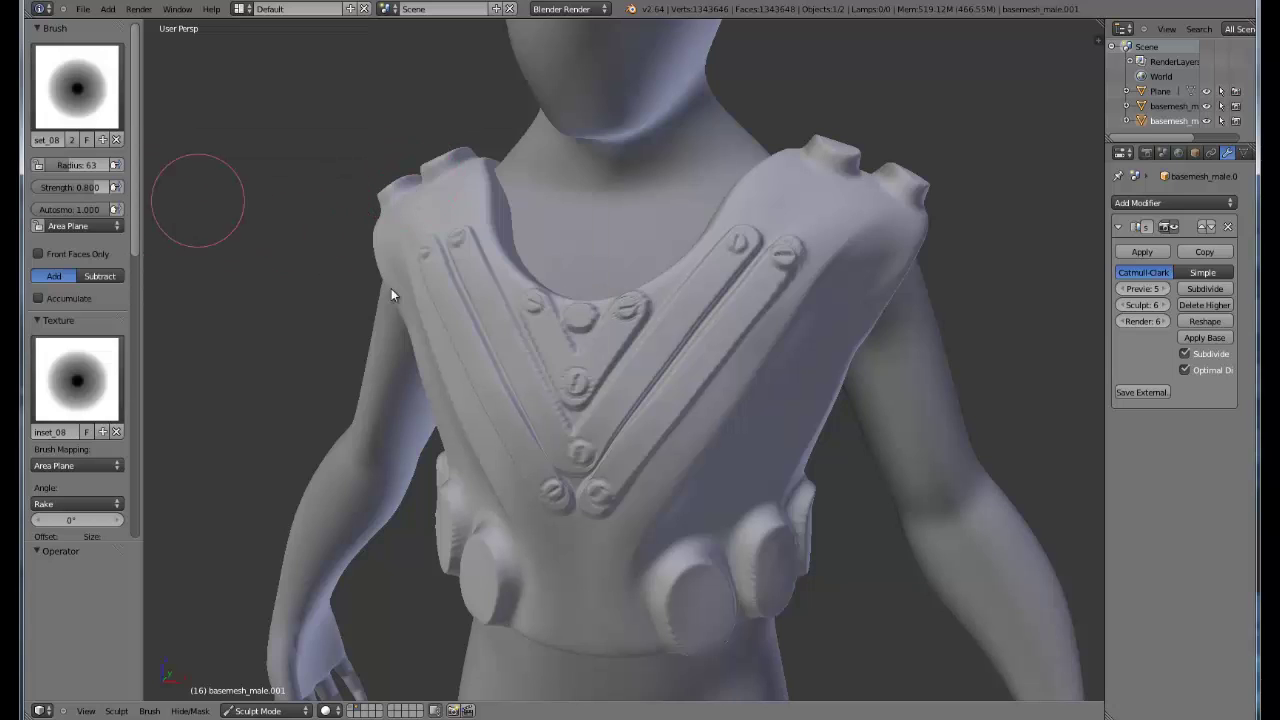
# Try stamping insets on the vest's chest and on a shoulder pad with brush radius 28, undoing each one
pyautogui.moveTo(721, 348); pyautogui.dragTo(706, 305, button='middle')
pyautogui.click(747, 266)
pyautogui.hotkey('ctrl', 'z')
pyautogui.moveTo(748, 244)
pyautogui.mouseDown(button='middle')
pyautogui.moveTo(747, 323)
pyautogui.moveTo(808, 317)
pyautogui.moveTo(726, 334)
pyautogui.moveTo(721, 448)
pyautogui.mouseUp(button='middle')
pyautogui.press('f')
pyautogui.click(735, 313)
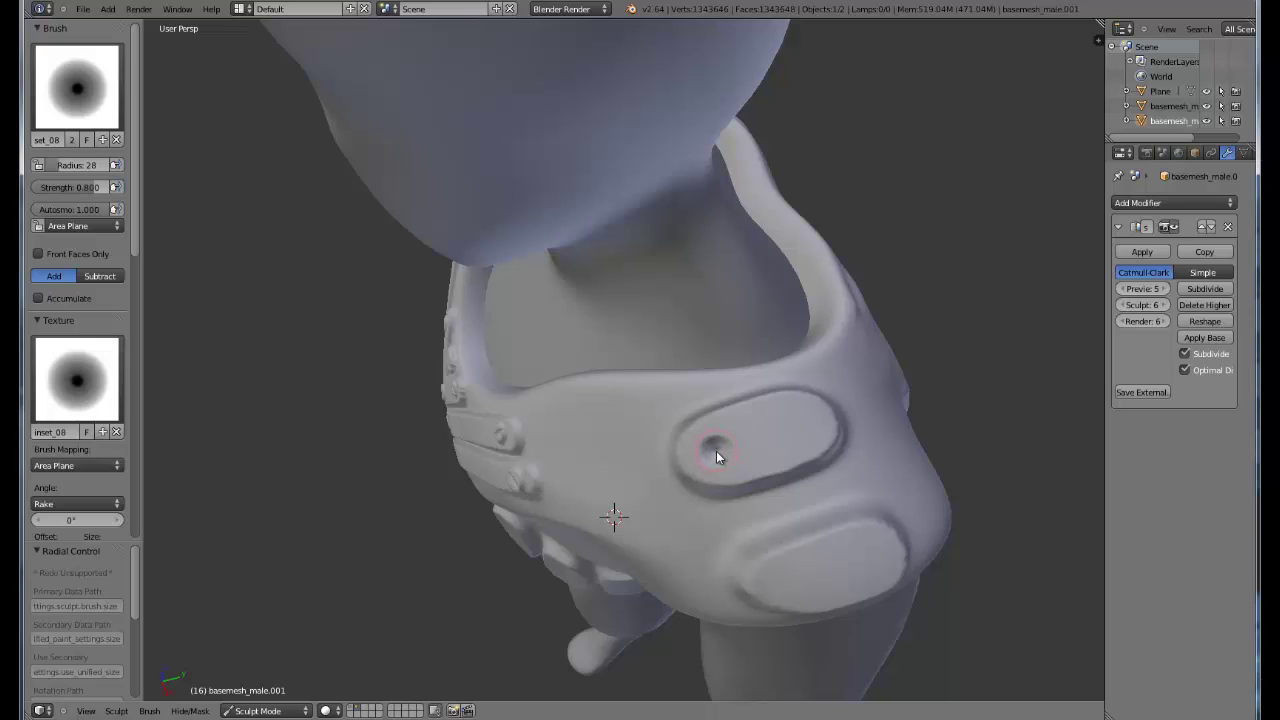
pyautogui.hotkey('ctrl', 'z')
# Set the inset brush's radius to 40 and subdivide the vest's Multiresolution modifier to sculpt level 7
pyautogui.press('f')
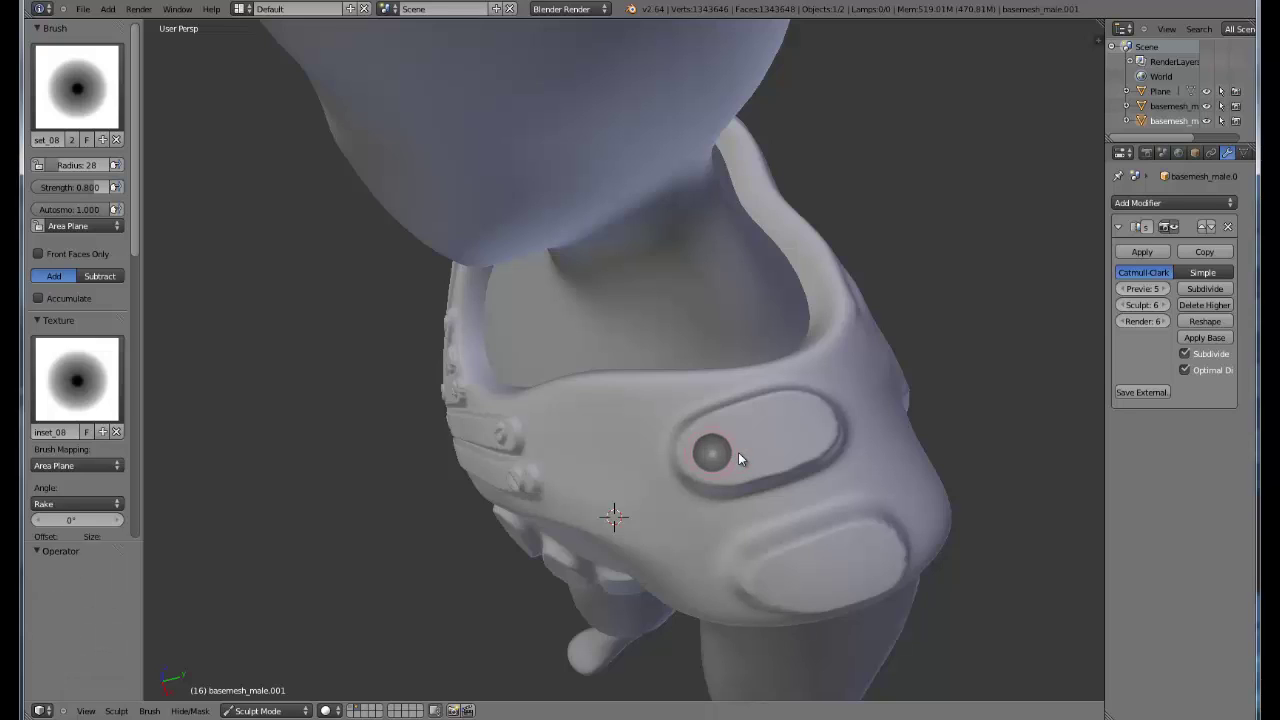
pyautogui.click(738, 452)
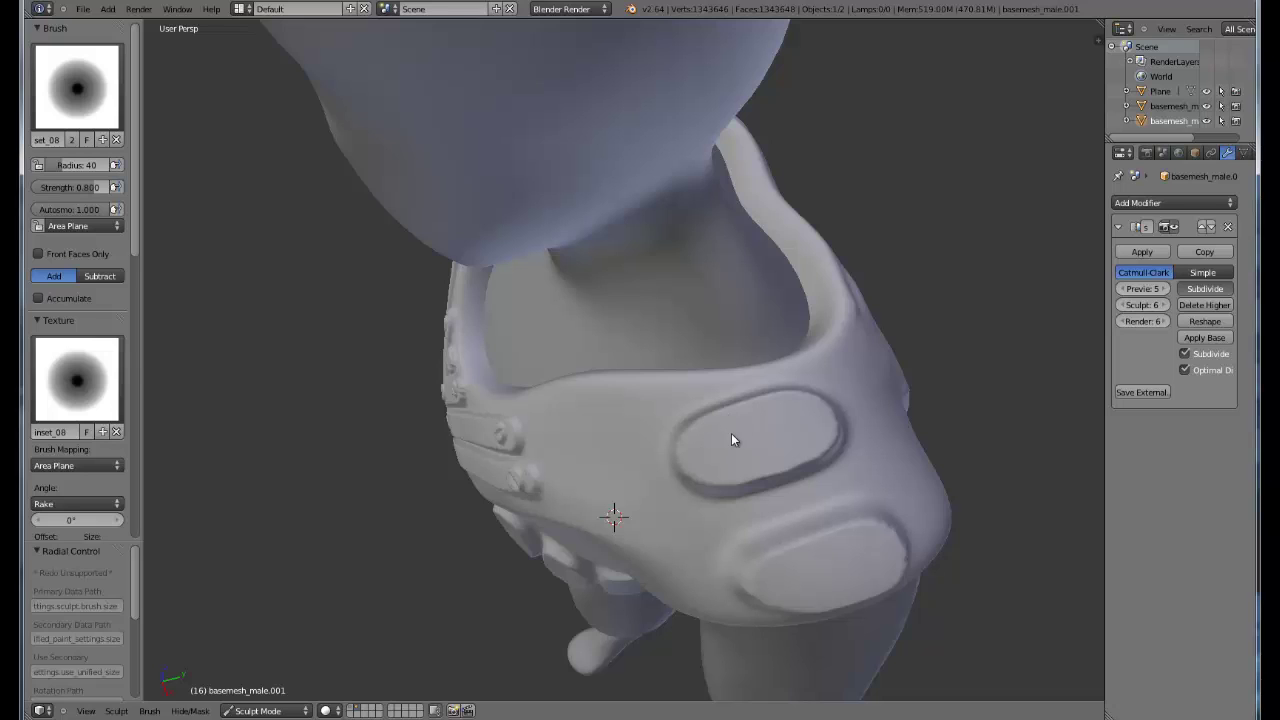
pyautogui.hotkey('shift', 'r')
# Stamp two insets into each of the two raised pads on one shoulder of the vest
pyautogui.click(692, 456)
pyautogui.click(778, 433)
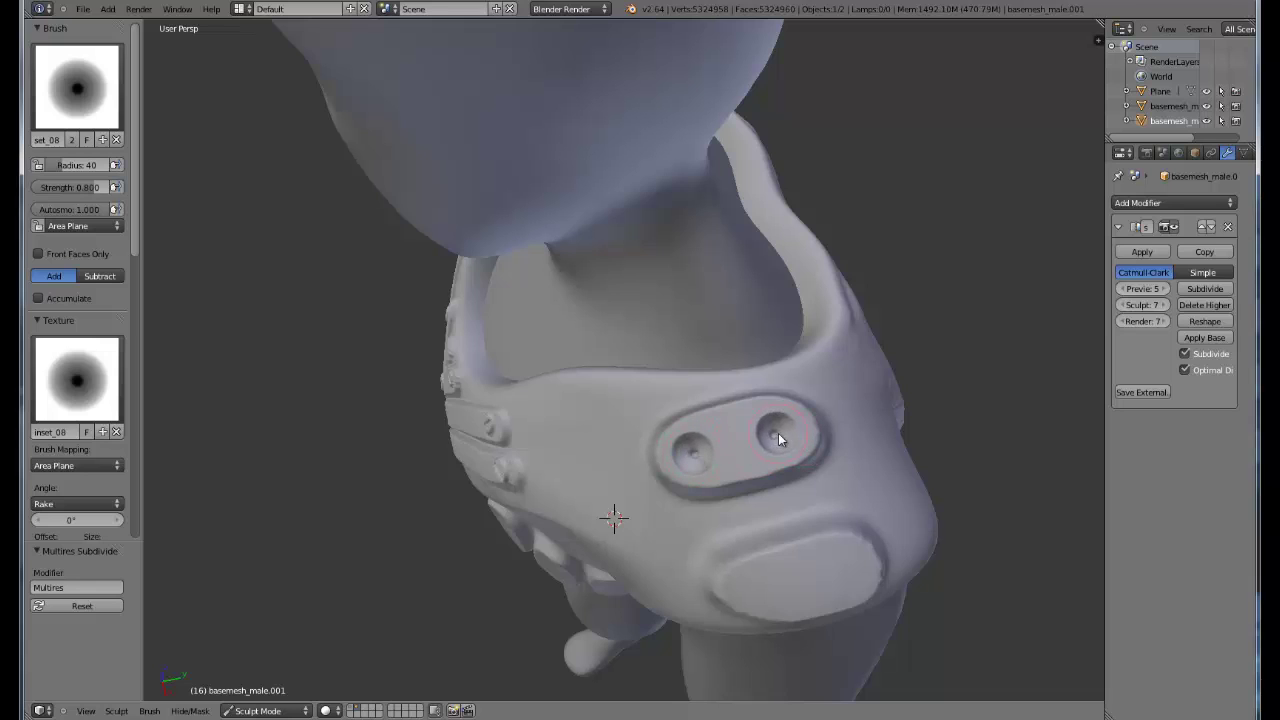
pyautogui.click(762, 587)
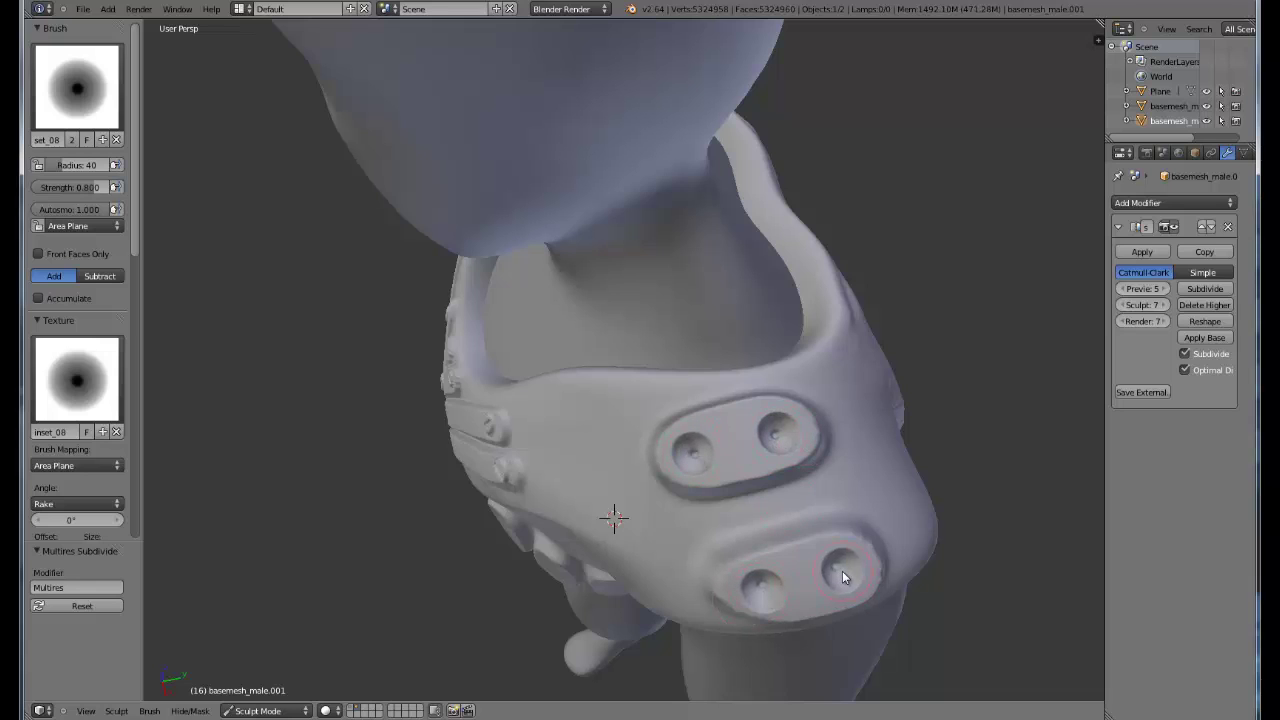
# Stamp two insets into each of the two raised pads on the opposite shoulder
pyautogui.moveTo(885, 506)
pyautogui.mouseDown(button='middle')
pyautogui.moveTo(637, 528)
pyautogui.moveTo(557, 505)
pyautogui.moveTo(559, 482)
pyautogui.moveTo(506, 395)
pyautogui.mouseUp(button='middle')
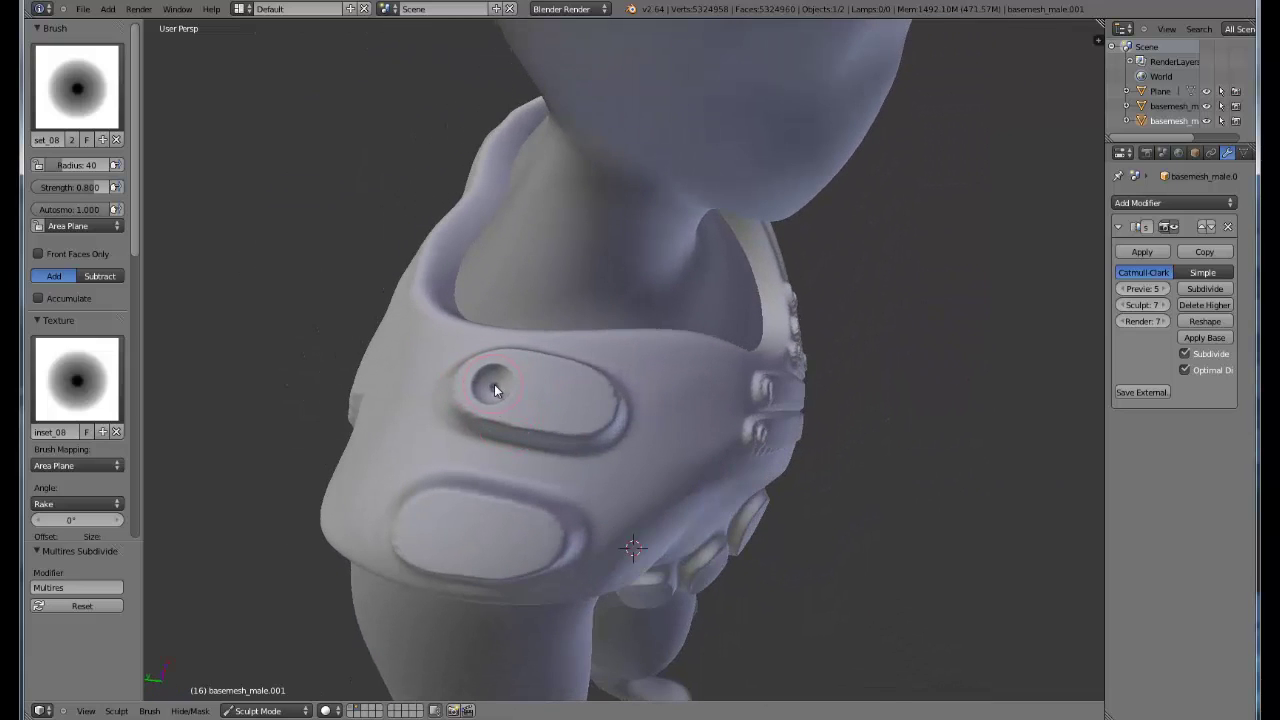
pyautogui.click(579, 401)
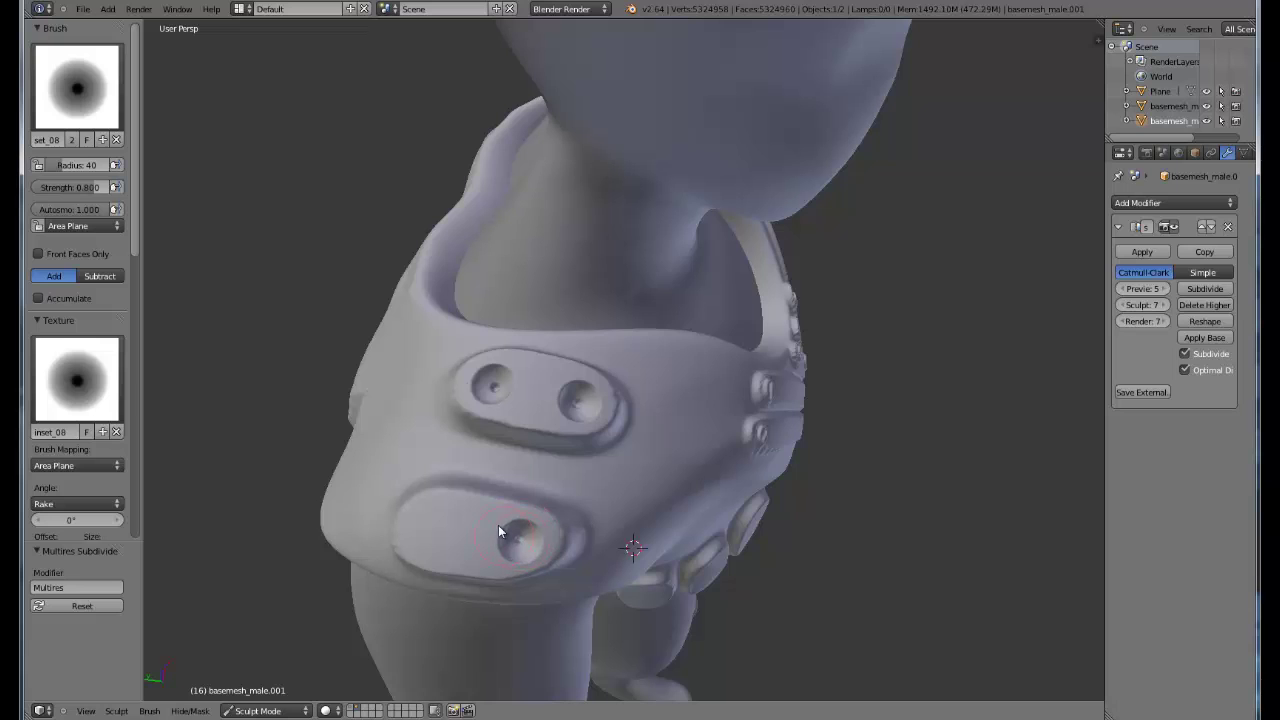
pyautogui.click(426, 528)
# Set the inset brush's radius to 51 to match the raised pads on the vest's back
pyautogui.moveTo(529, 549)
pyautogui.mouseDown(button='middle')
pyautogui.moveTo(637, 421)
pyautogui.moveTo(449, 367)
pyautogui.moveTo(555, 373)
pyautogui.moveTo(766, 346)
pyautogui.moveTo(546, 366)
pyautogui.moveTo(556, 363)
pyautogui.moveTo(509, 340)
pyautogui.mouseUp(button='middle')
pyautogui.press('f')
pyautogui.click(531, 357)
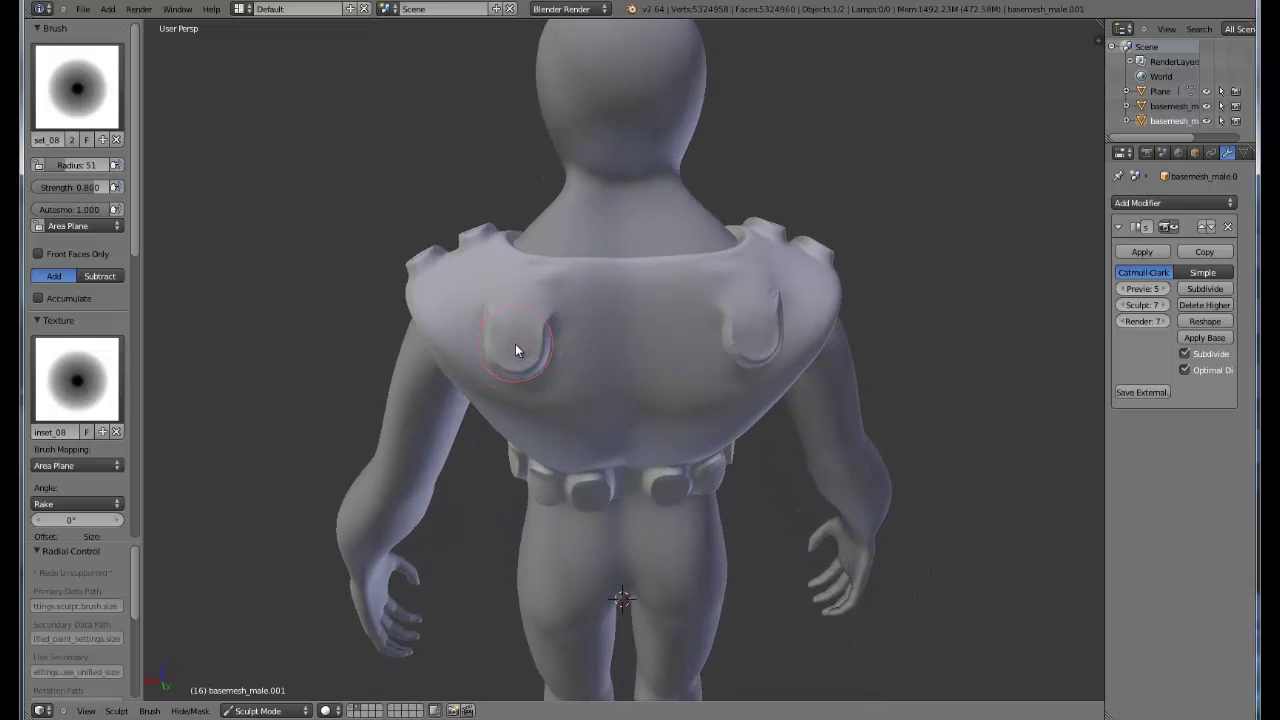
pyautogui.moveTo(610, 314); pyautogui.dragTo(457, 251, button='middle')
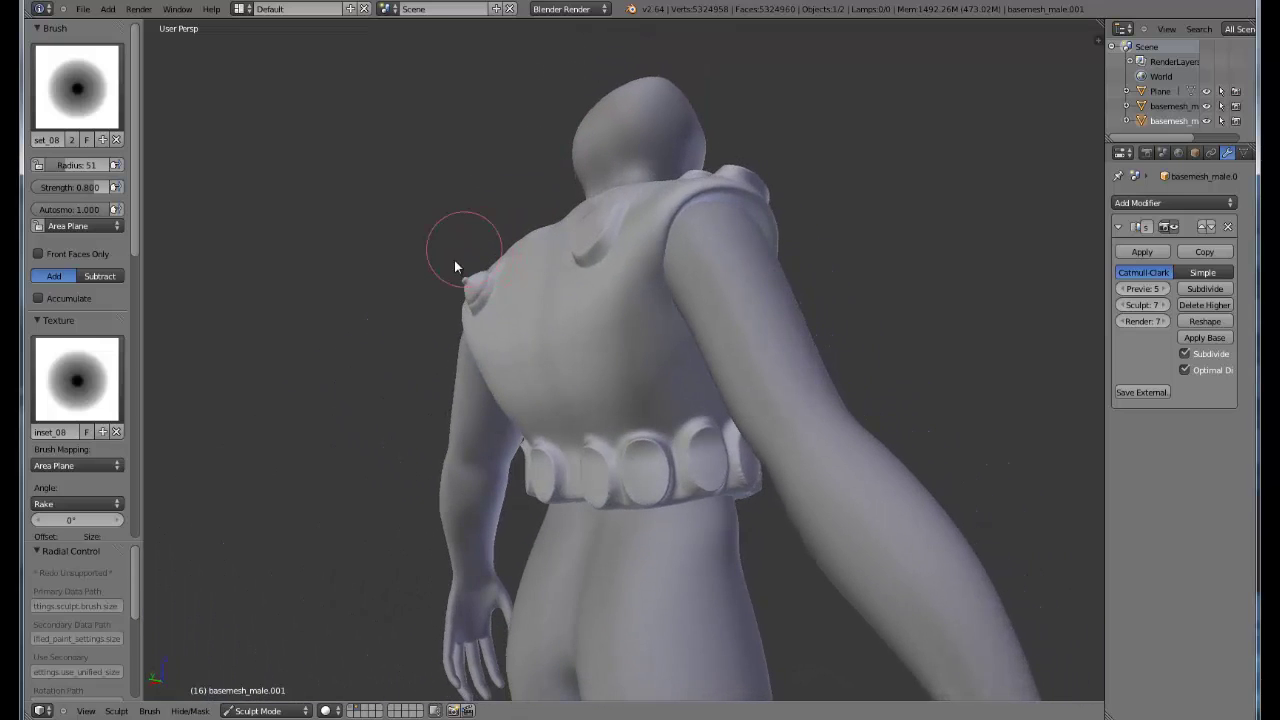
pyautogui.moveTo(506, 300)
pyautogui.mouseDown(button='middle')
pyautogui.moveTo(567, 323)
pyautogui.moveTo(480, 300)
pyautogui.mouseUp(button='middle')
# Choose the inlet_02 brush from the brush library and set its radius to 75
pyautogui.click(46, 90)
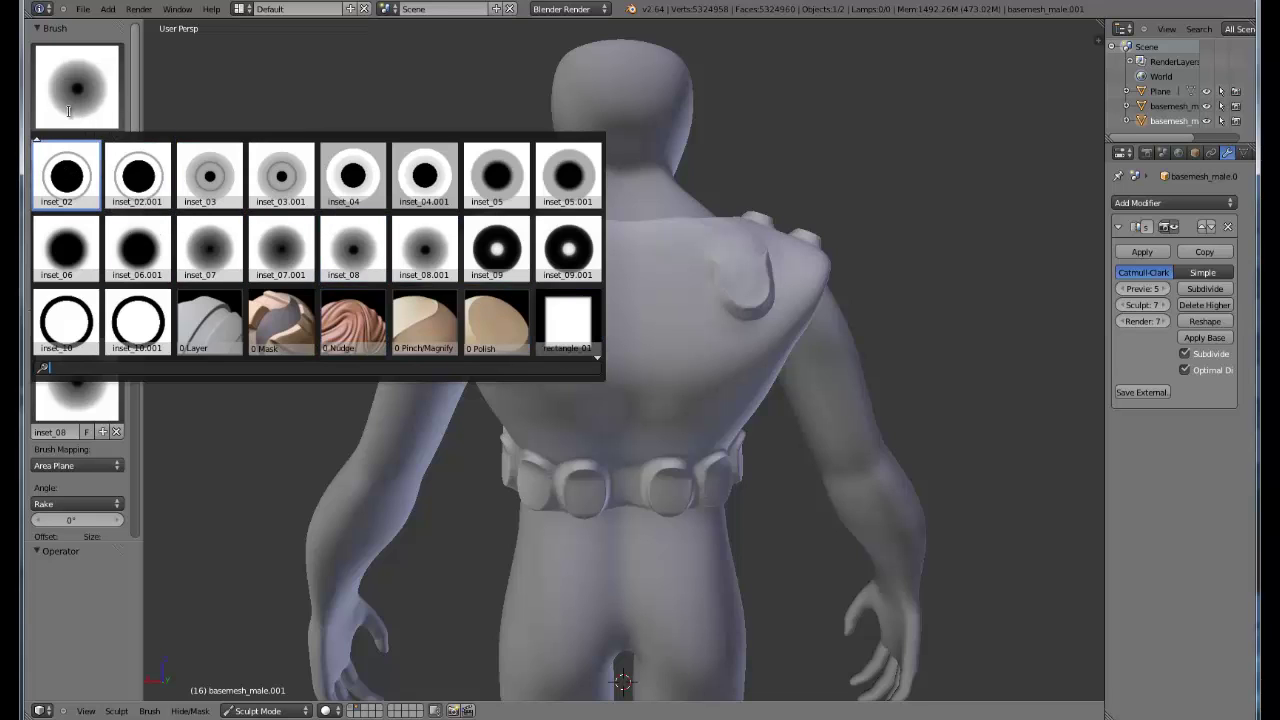
pyautogui.scroll(8, 69, 111)
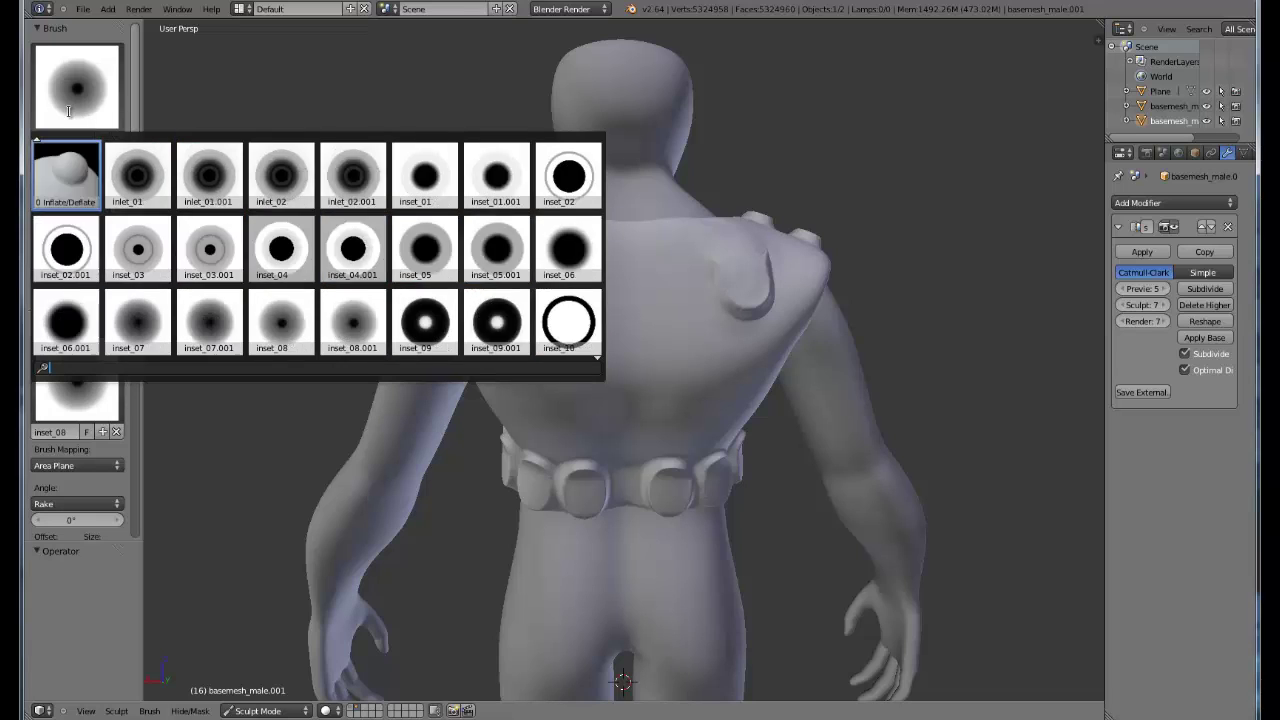
pyautogui.scroll(4, 69, 111)
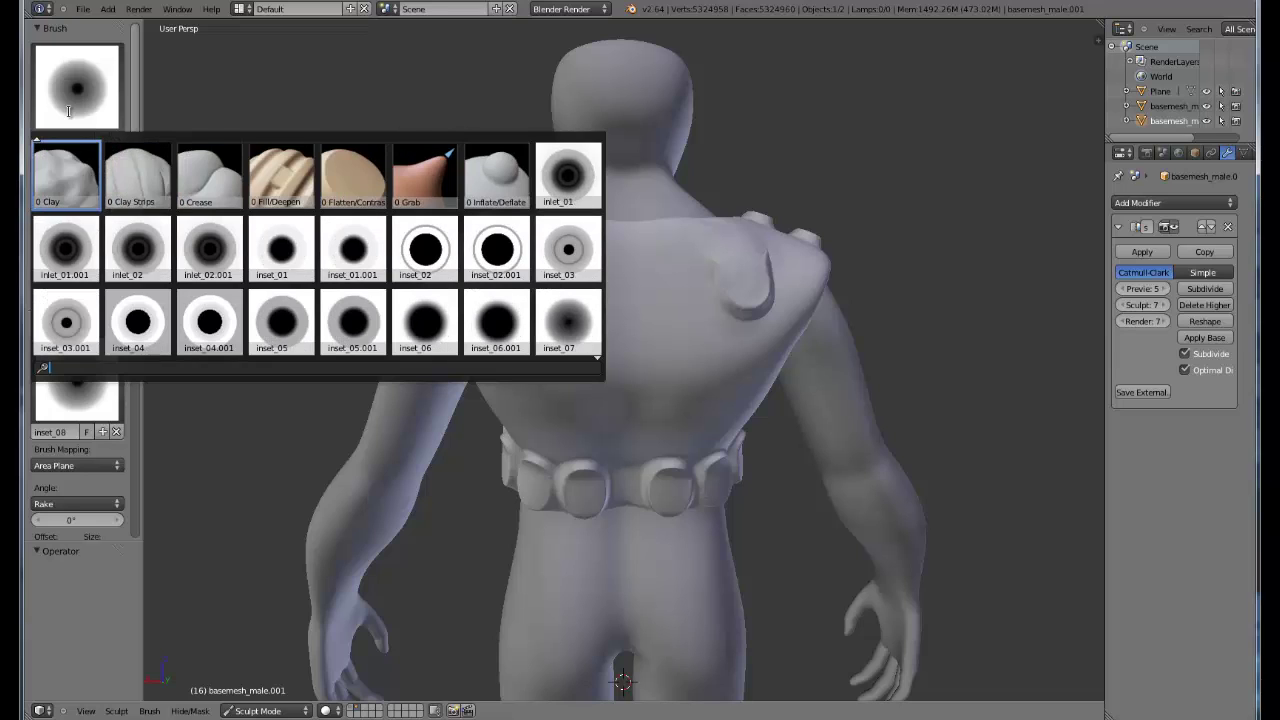
pyautogui.scroll(1, 69, 111)
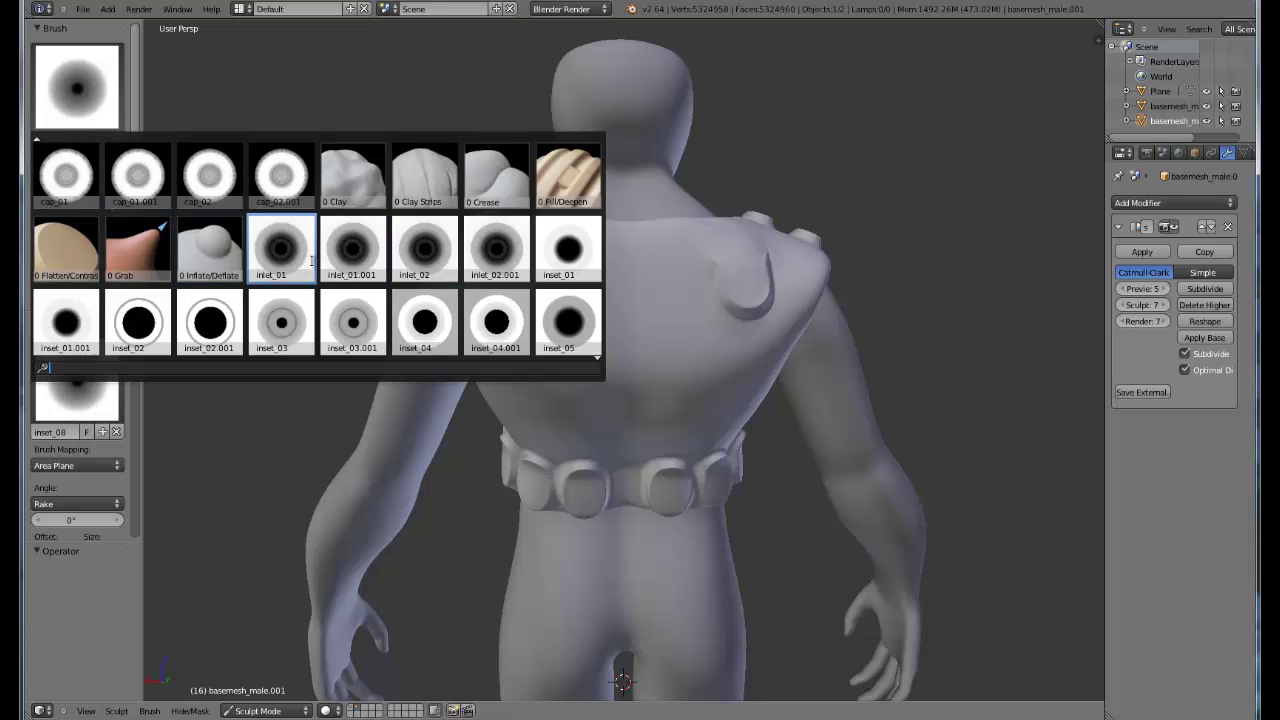
pyautogui.click(287, 265)
pyautogui.click(77, 85)
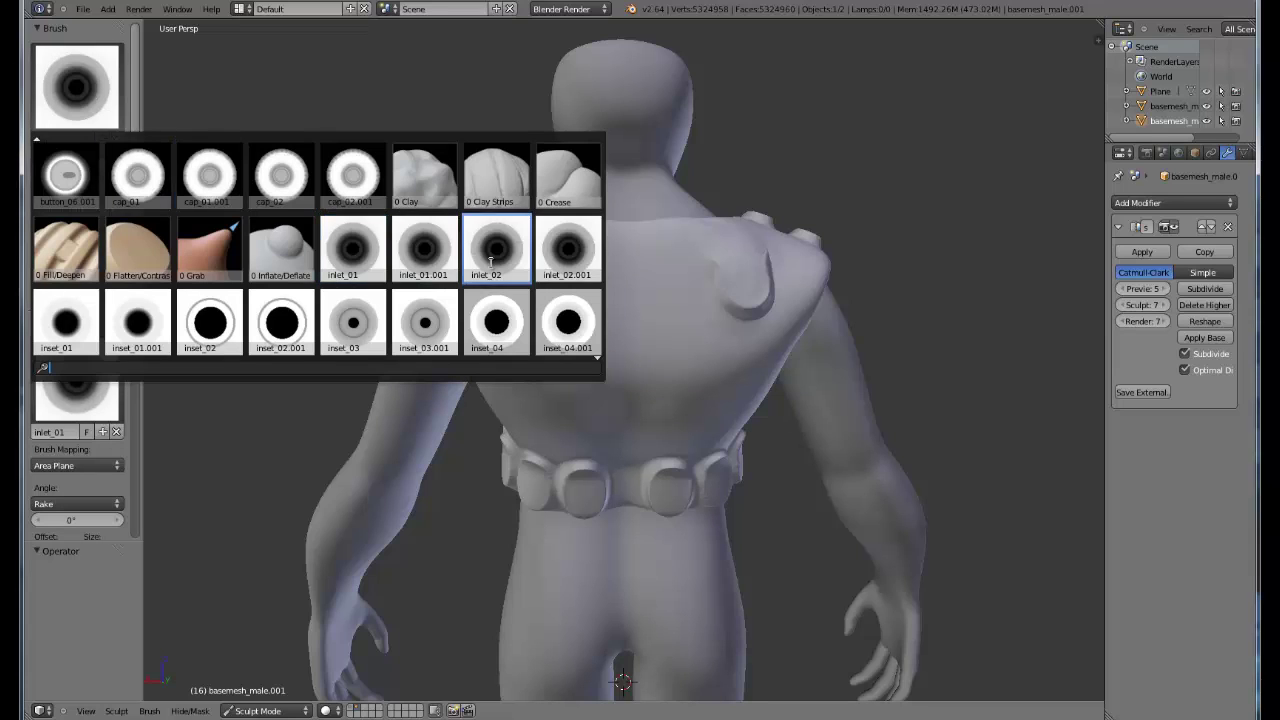
pyautogui.click(440, 265)
pyautogui.press('f')
pyautogui.click(623, 352)
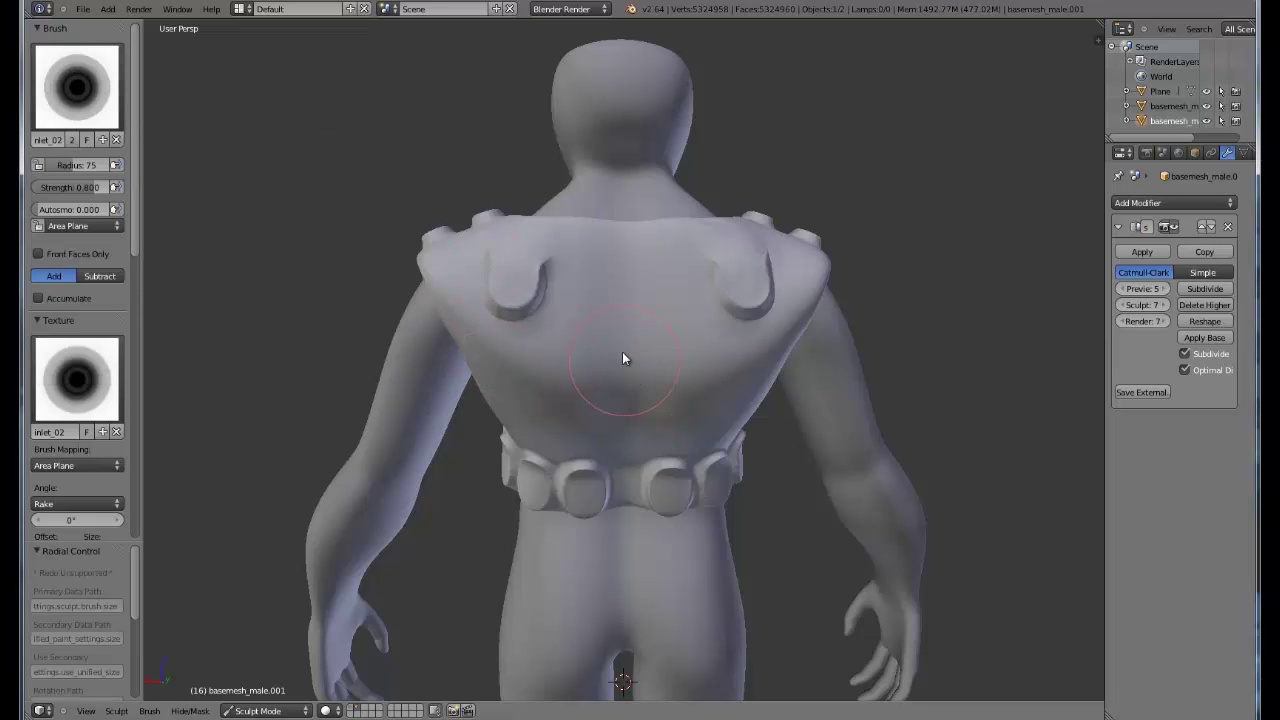
# Try placing inlet_02 on the lower back of the vest, toggling Front Faces Only, and undo the stamp
pyautogui.press('f')
pyautogui.moveTo(626, 347)
pyautogui.mouseDown()
pyautogui.moveTo(568, 340)
pyautogui.moveTo(540, 360)
pyautogui.moveTo(551, 418)
pyautogui.moveTo(573, 380)
pyautogui.mouseUp()
pyautogui.moveTo(573, 380); pyautogui.dragTo(347, 309, button='middle')
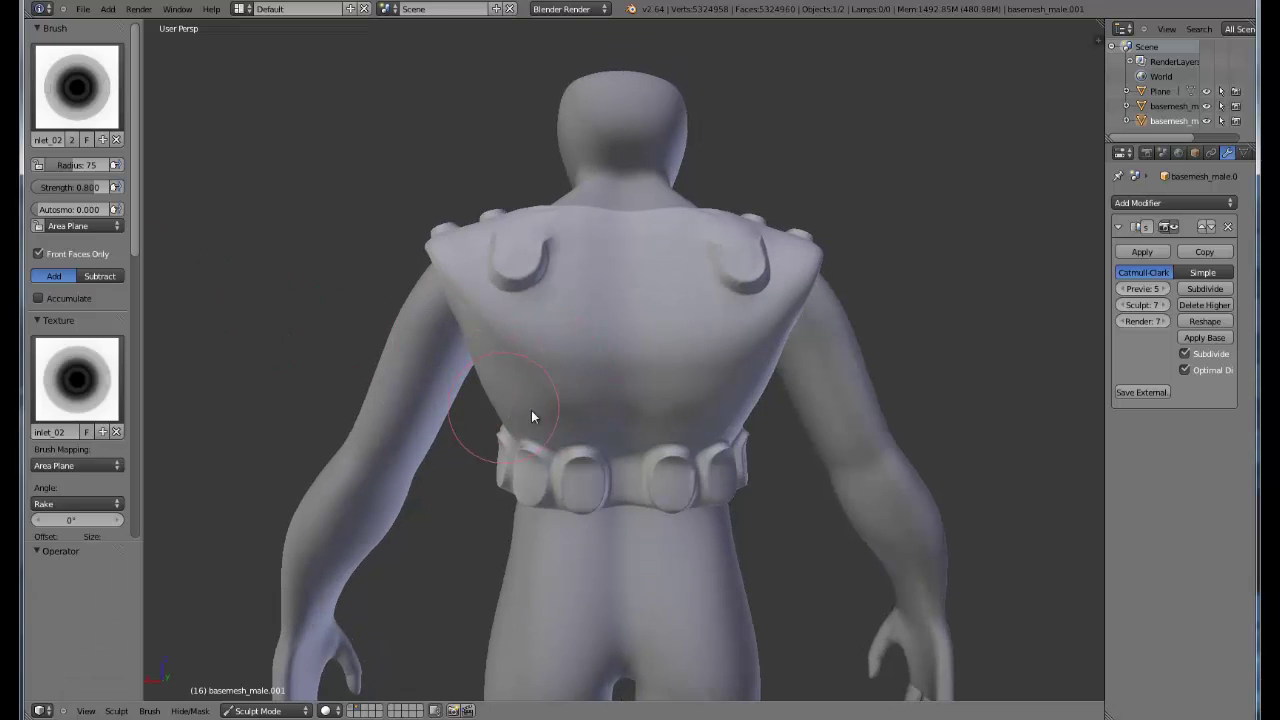
pyautogui.moveTo(553, 391); pyautogui.dragTo(598, 335, button='middle')
pyautogui.moveTo(598, 335); pyautogui.dragTo(590, 354)
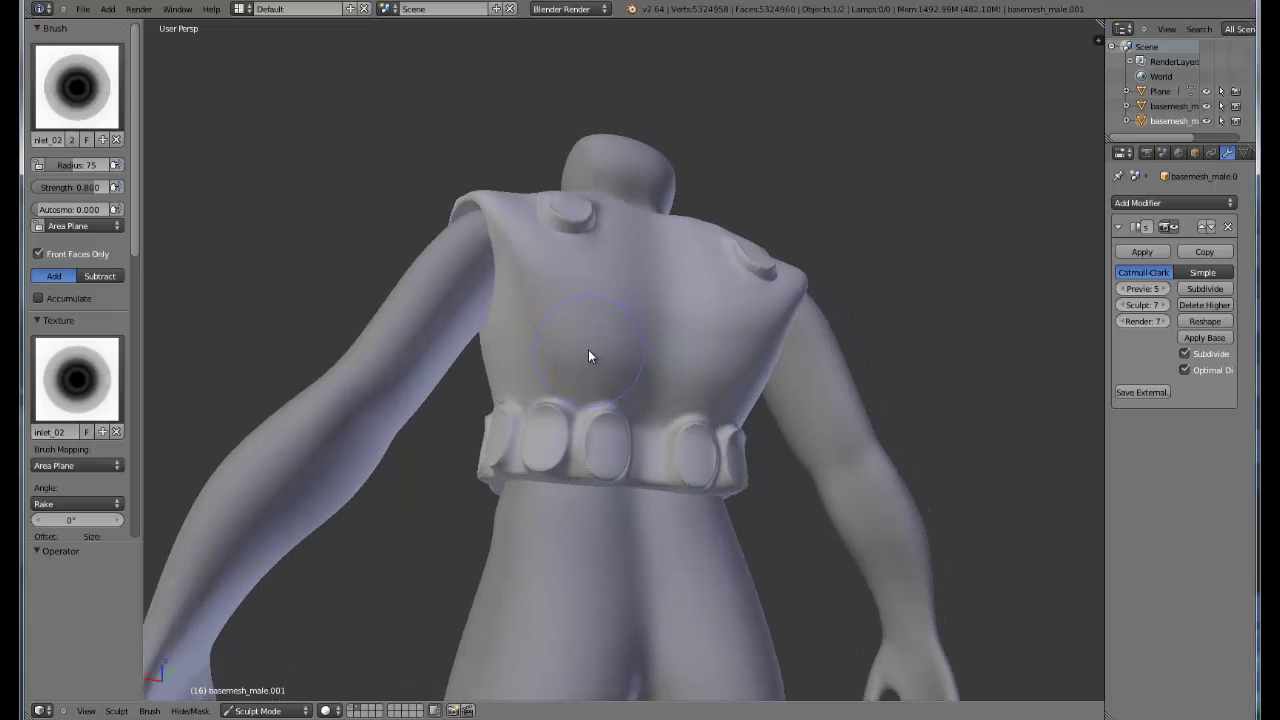
pyautogui.press('ctrl')
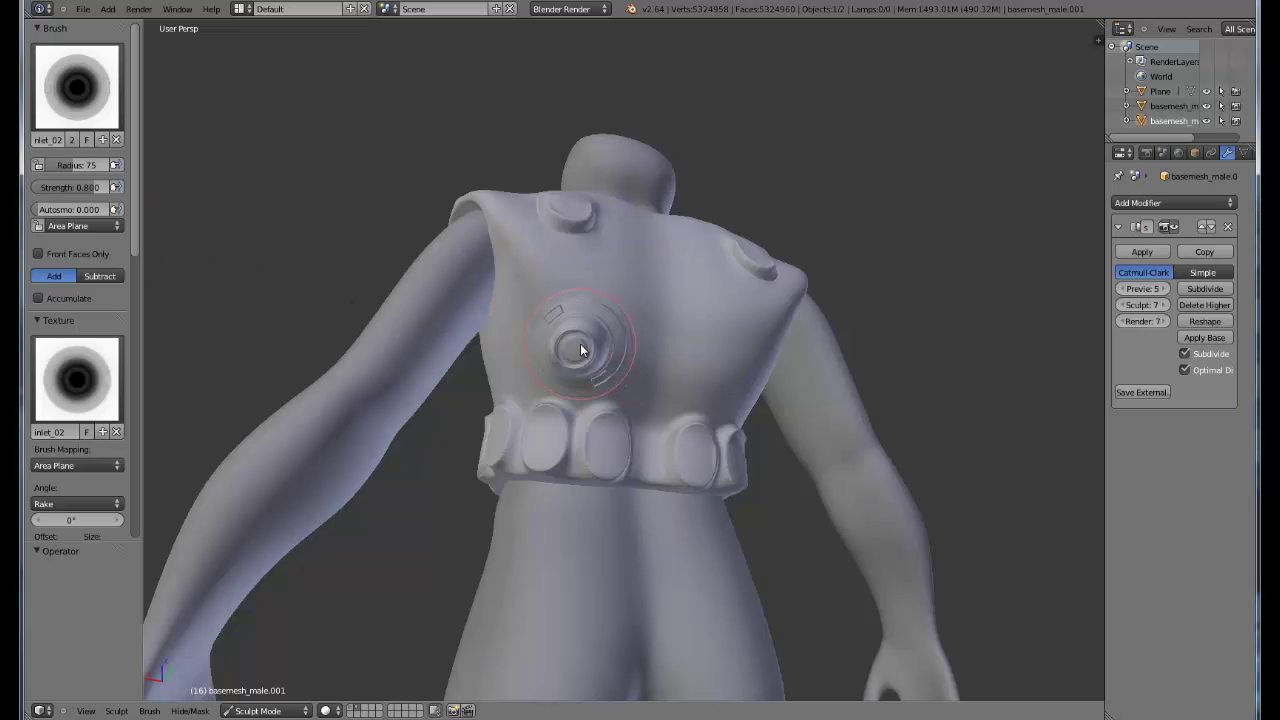
pyautogui.hotkey('ctrl', 'z')
# Stamp an inverted inlet_02 detail into the lower back of the vest, above the belt pouches
pyautogui.moveTo(663, 331); pyautogui.dragTo(560, 366, button='middle')
pyautogui.moveTo(568, 372)
pyautogui.keyDown('ctrl'); pyautogui.mouseDown()
pyautogui.moveTo(581, 378)
pyautogui.moveTo(586, 363)
pyautogui.mouseUp(); pyautogui.keyUp('ctrl')
pyautogui.moveTo(586, 363); pyautogui.dragTo(557, 326, button='middle')
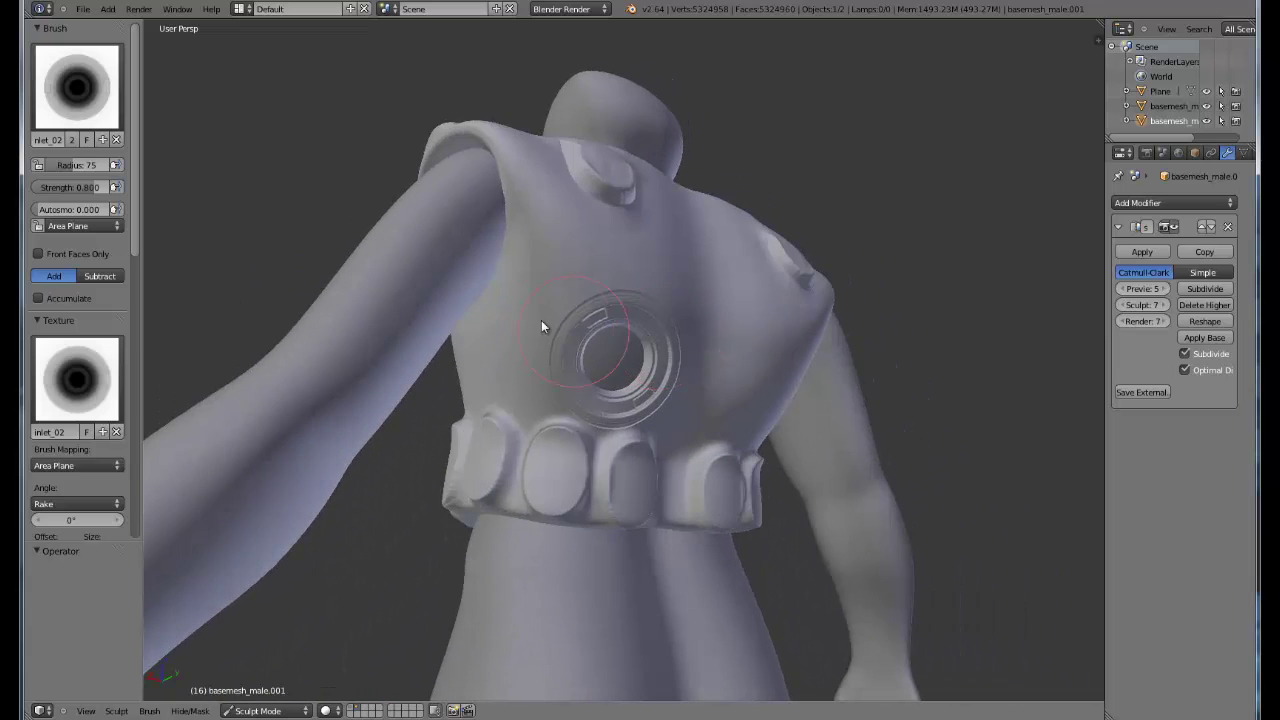
# Try stamping the inlet at radius 75 on the upper back of the vest and undo it
pyautogui.moveTo(689, 330); pyautogui.dragTo(688, 369, button='middle')
pyautogui.moveTo(687, 393)
pyautogui.mouseDown()
pyautogui.moveTo(660, 388)
pyautogui.moveTo(675, 375)
pyautogui.mouseUp()
pyautogui.scroll(-3, 661, 312)
pyautogui.moveTo(661, 312)
pyautogui.mouseDown(button='middle')
pyautogui.moveTo(689, 242)
pyautogui.moveTo(715, 309)
pyautogui.moveTo(712, 350)
pyautogui.moveTo(580, 320)
pyautogui.moveTo(649, 391)
pyautogui.moveTo(591, 343)
pyautogui.moveTo(521, 340)
pyautogui.mouseUp(button='middle')
pyautogui.scroll(2, 715, 316)
pyautogui.moveTo(487, 318)
pyautogui.mouseDown()
pyautogui.moveTo(497, 328)
pyautogui.moveTo(616, 296)
pyautogui.mouseUp()
pyautogui.hotkey('ctrl', 'z')
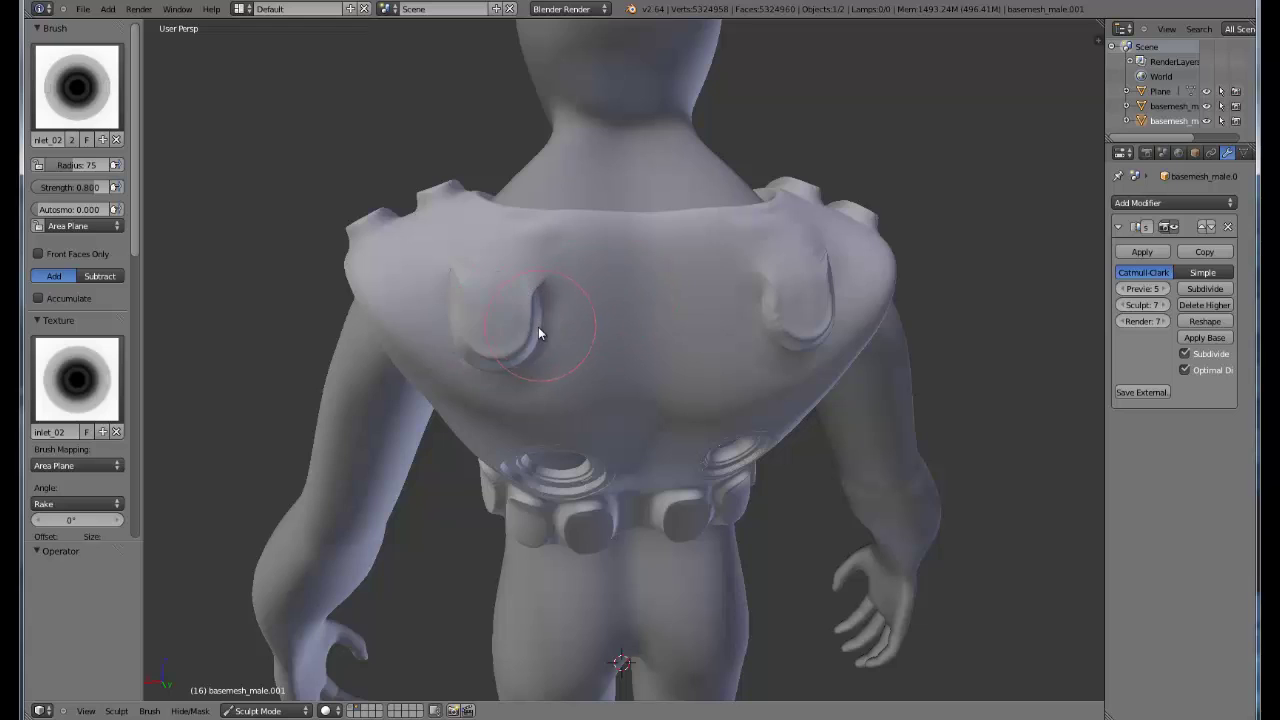
# Set the inlet brush's radius to 49 and stamp an inlet onto the raised pad on the upper back
pyautogui.moveTo(538, 326); pyautogui.dragTo(533, 329, button='middle')
pyautogui.moveTo(467, 330); pyautogui.dragTo(503, 326)
pyautogui.press('f')
pyautogui.click(520, 332)
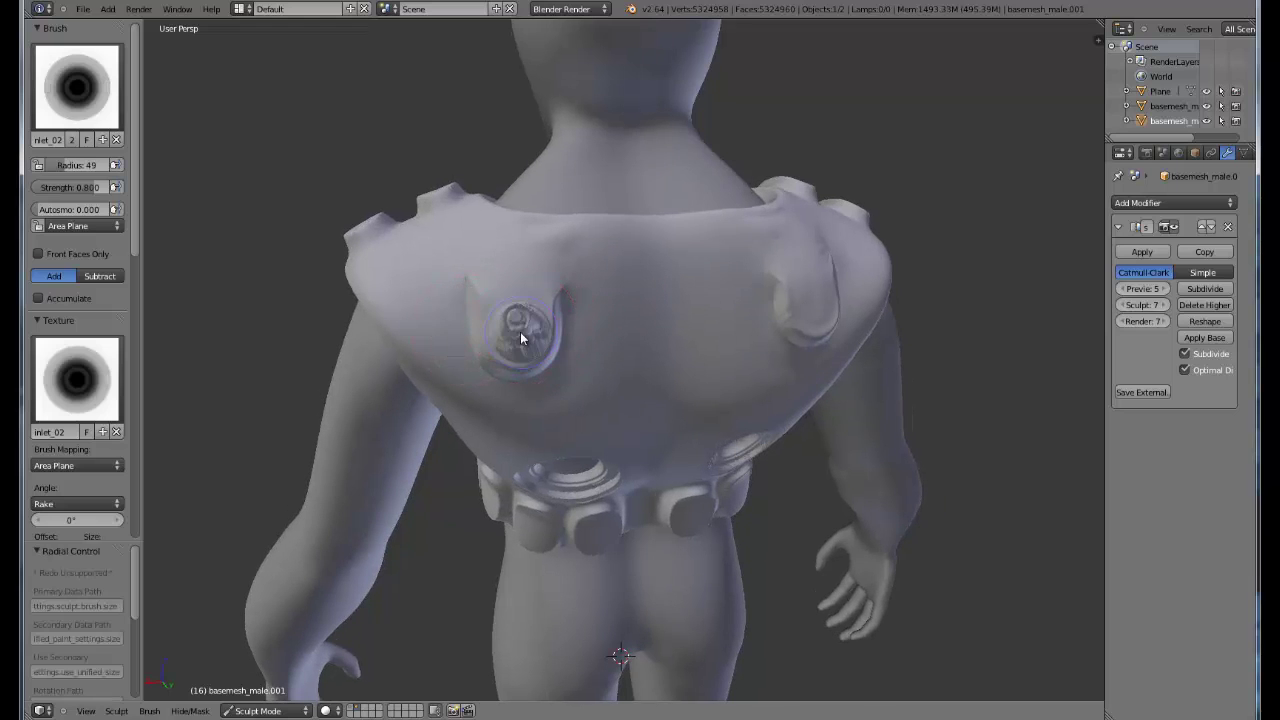
pyautogui.moveTo(530, 299); pyautogui.dragTo(689, 334, button='middle')
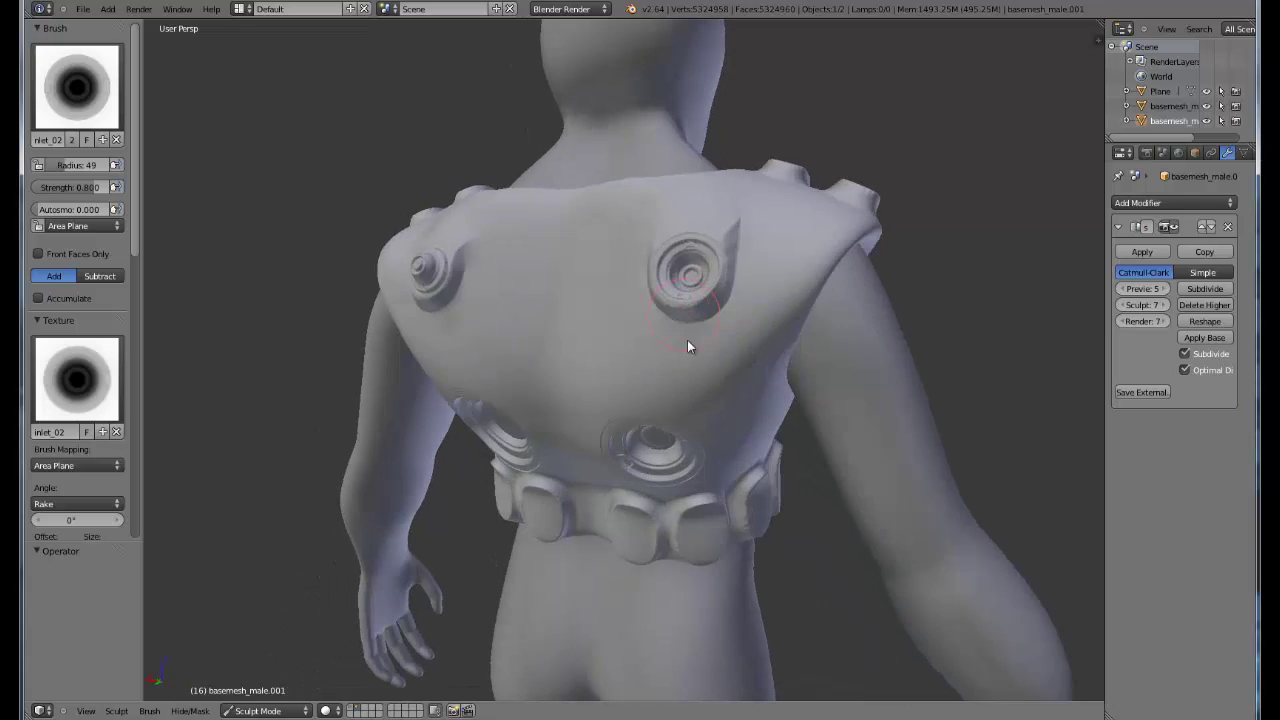
# Leave Sculpt Mode on the vest and return to Object Mode
pyautogui.scroll(-3, 689, 334)
pyautogui.moveTo(540, 255)
pyautogui.mouseDown(button='middle')
pyautogui.moveTo(602, 225)
pyautogui.moveTo(741, 252)
pyautogui.moveTo(654, 272)
pyautogui.moveTo(355, 289)
pyautogui.moveTo(595, 350)
pyautogui.moveTo(516, 360)
pyautogui.mouseUp(button='middle')
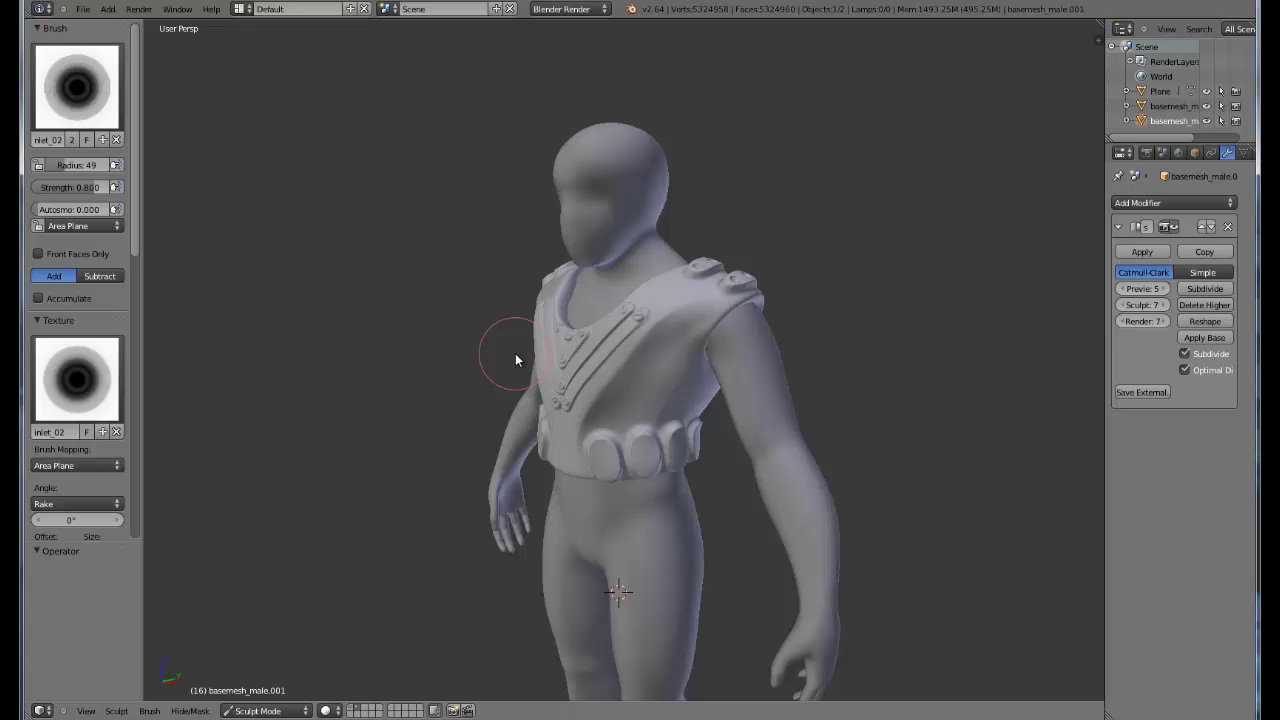
pyautogui.moveTo(514, 300)
pyautogui.mouseDown(button='middle')
pyautogui.moveTo(732, 383)
pyautogui.moveTo(686, 371)
pyautogui.moveTo(668, 389)
pyautogui.moveTo(561, 348)
pyautogui.moveTo(531, 363)
pyautogui.moveTo(714, 449)
pyautogui.moveTo(599, 463)
pyautogui.moveTo(651, 434)
pyautogui.mouseUp(button='middle')
pyautogui.scroll(2, 732, 383)
pyautogui.scroll(-2, 732, 383)
pyautogui.scroll(2, 714, 449)
pyautogui.press('w')
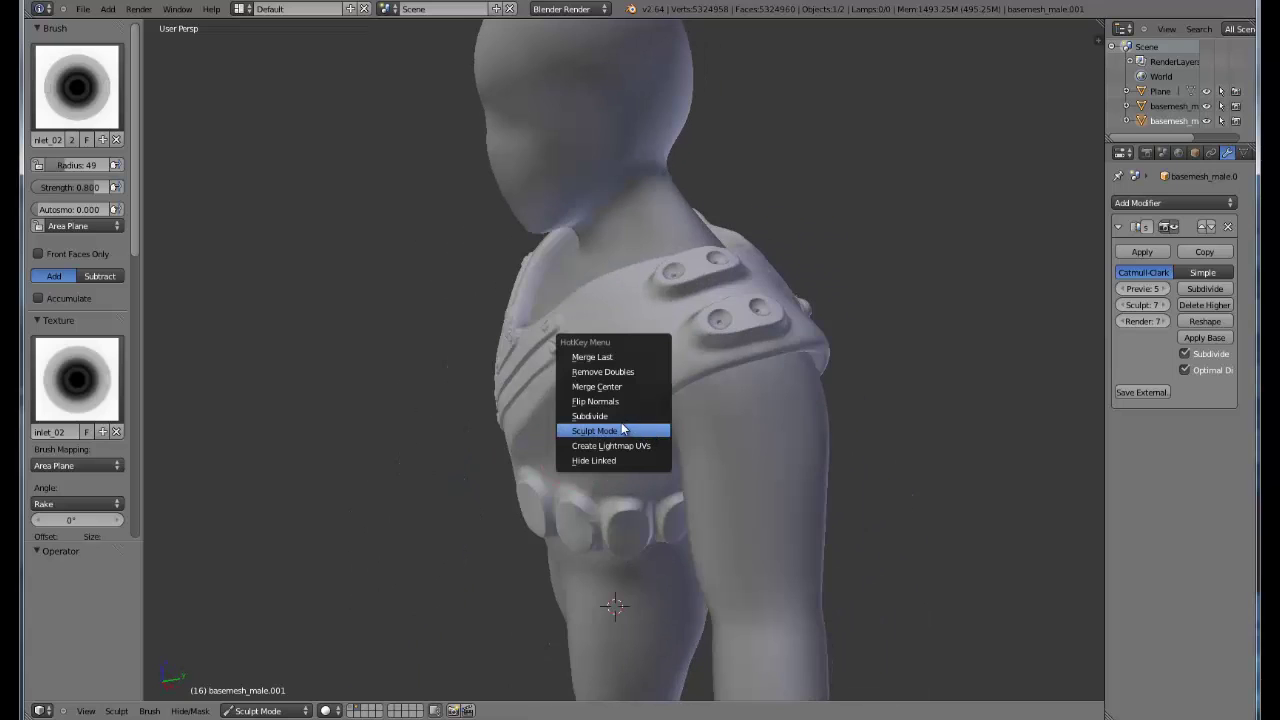
pyautogui.press('Return')
pyautogui.moveTo(557, 514)
pyautogui.mouseDown(button='middle')
pyautogui.moveTo(590, 470)
pyautogui.moveTo(643, 335)
pyautogui.moveTo(532, 372)
pyautogui.moveTo(644, 402)
pyautogui.moveTo(642, 423)
pyautogui.moveTo(645, 349)
pyautogui.moveTo(714, 342)
pyautogui.mouseUp(button='middle')
pyautogui.scroll(-3, 630, 360)
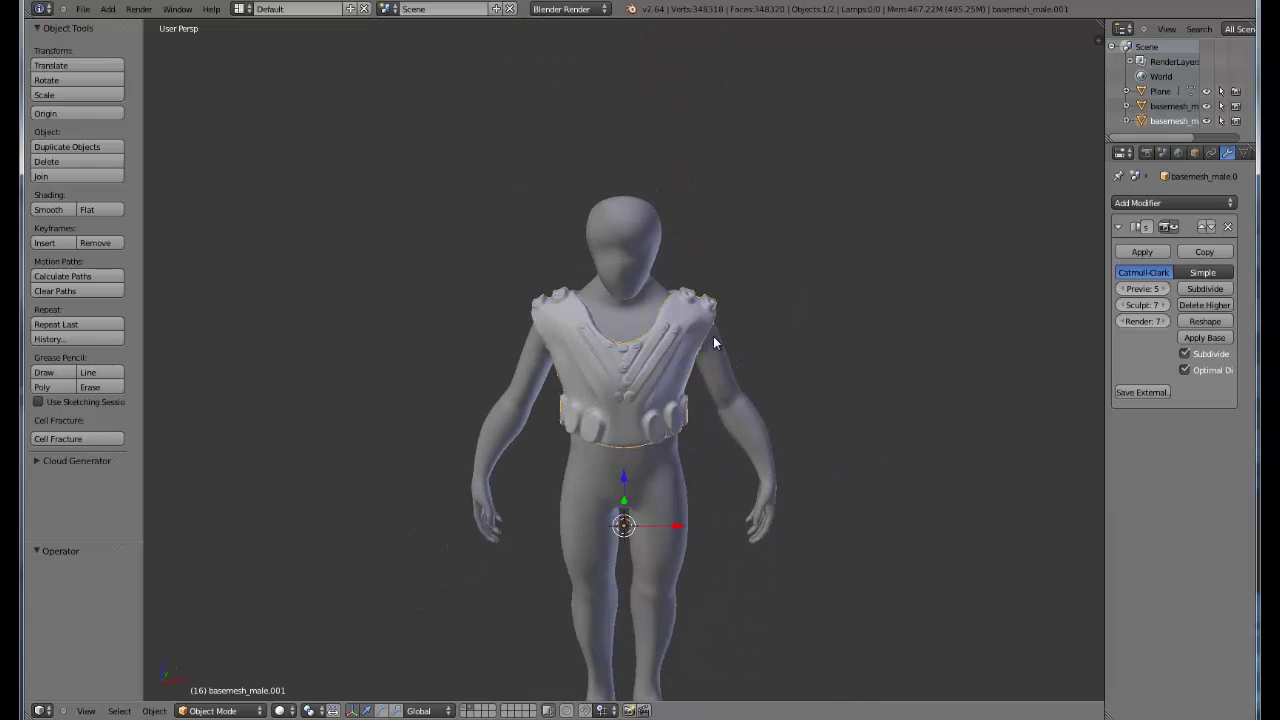
# Append the objects S_cap_01 to S_cap_05, S_inletInset_01 and S_screwCover_01 from brushSet_mechanical_01.blend
pyautogui.click(84, 9)
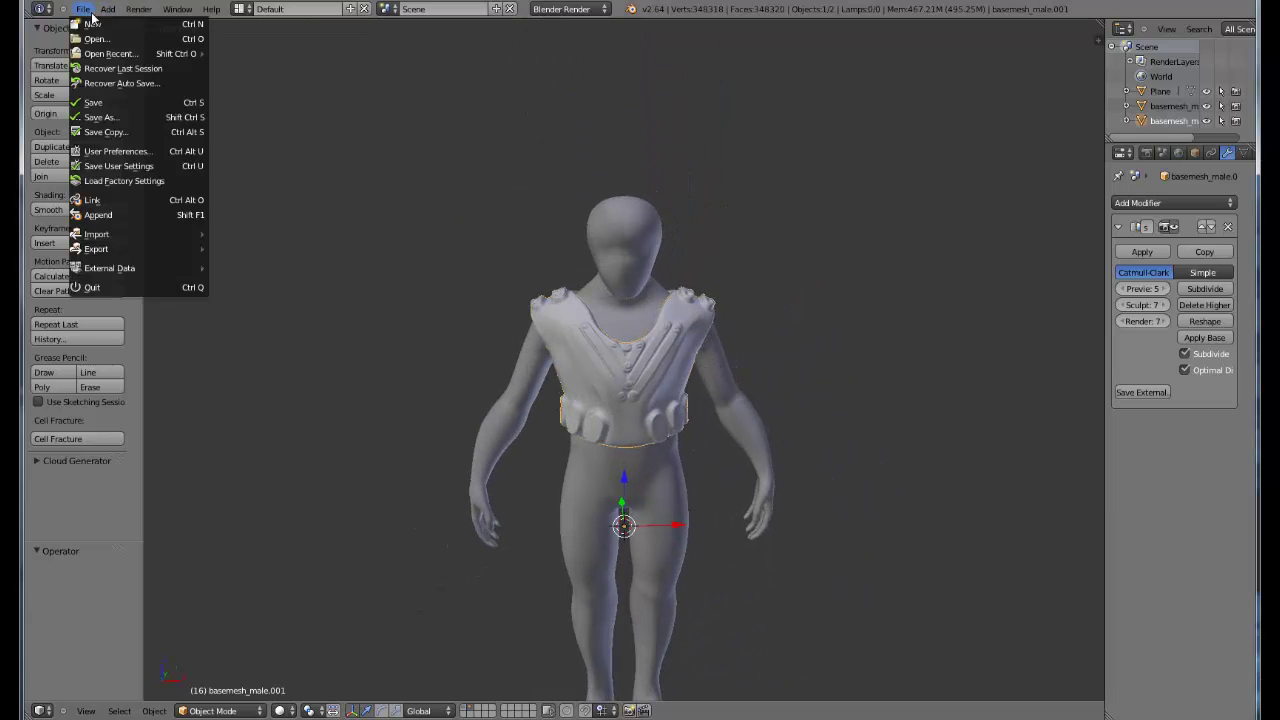
pyautogui.click(130, 215)
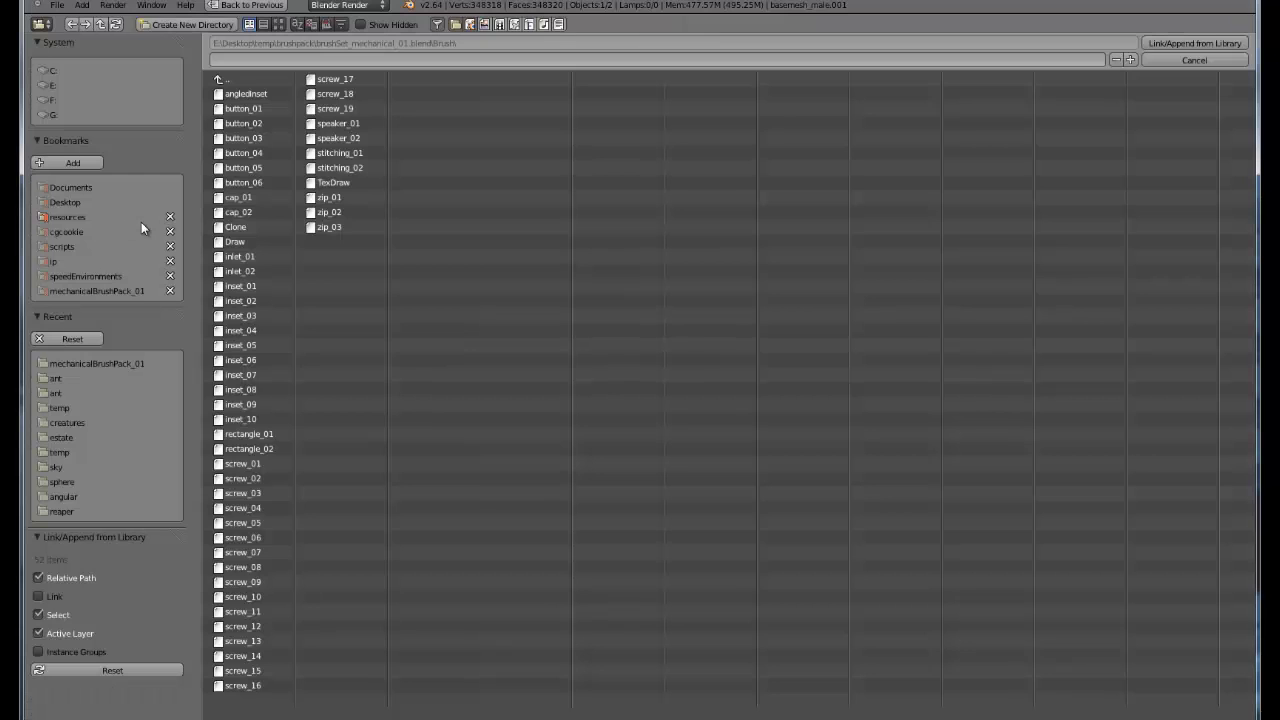
pyautogui.click(228, 77)
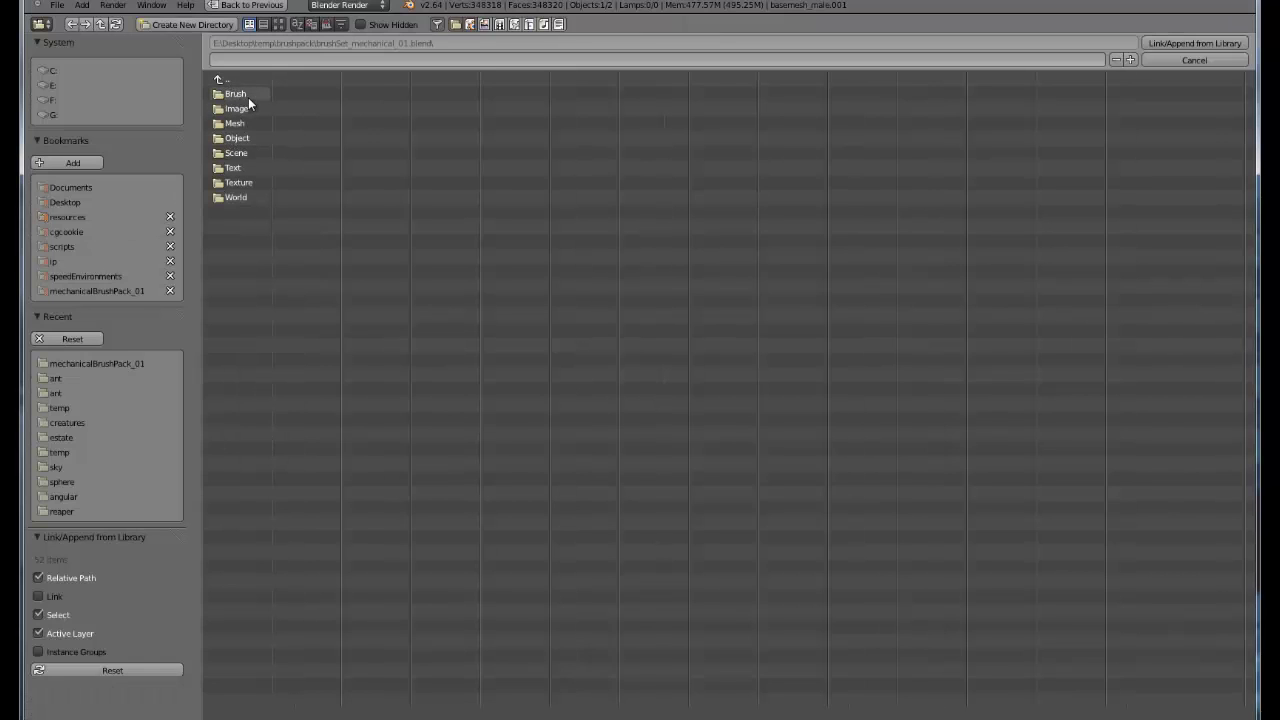
pyautogui.click(238, 140)
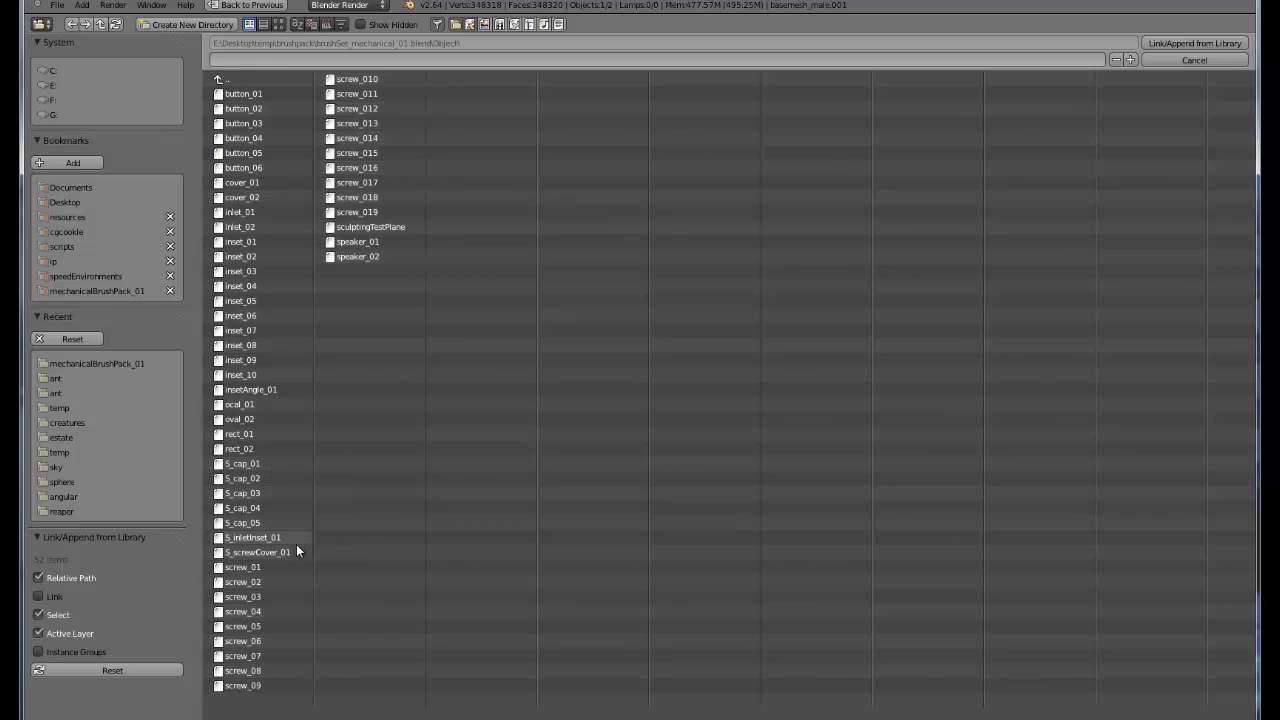
pyautogui.moveTo(246, 509); pyautogui.dragTo(246, 447)
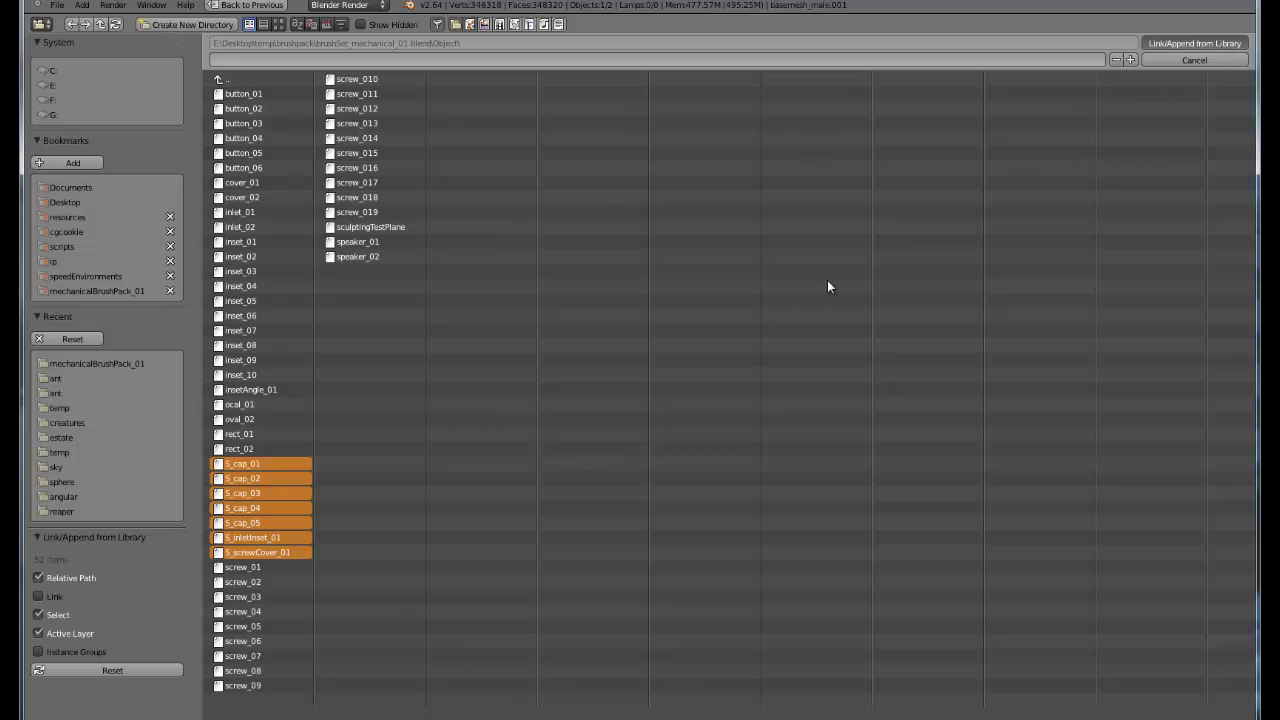
pyautogui.press('Return')
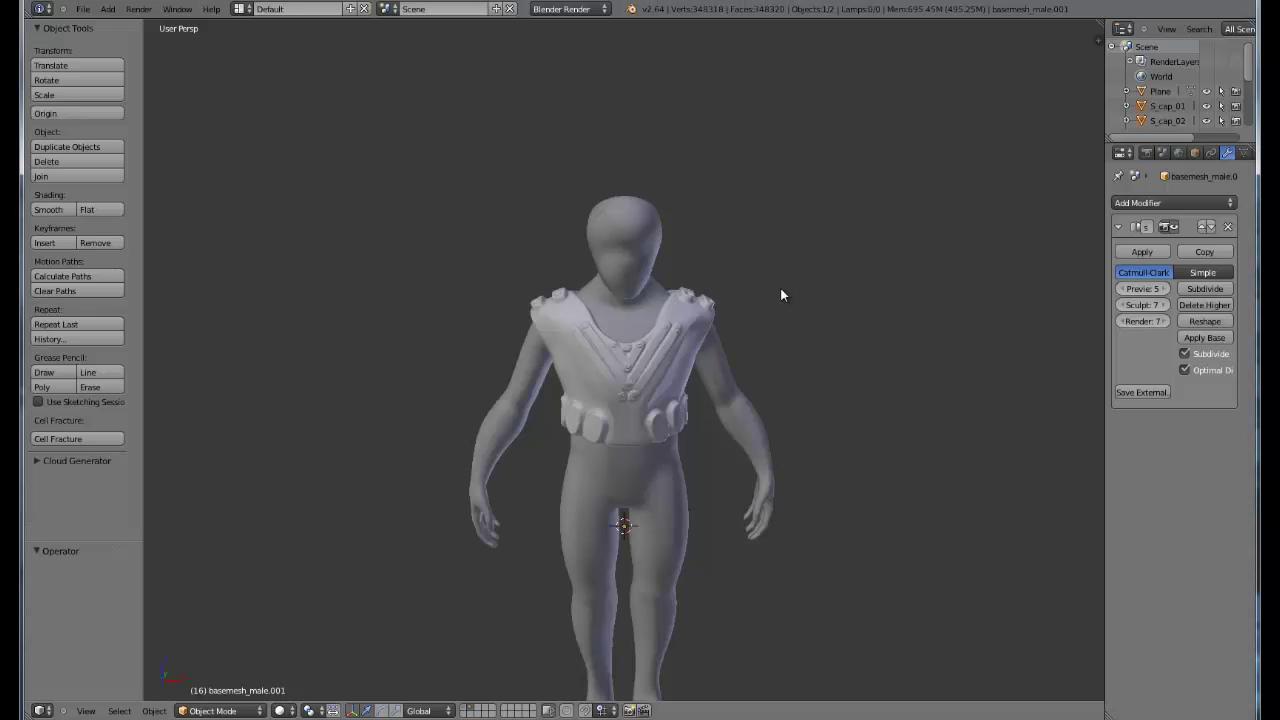
# Set the snap element to Face and move the appended objects from the far distance to beside the figure
pyautogui.scroll(-4, 517, 541)
pyautogui.moveTo(517, 541); pyautogui.dragTo(579, 434, button='middle')
pyautogui.press('g')
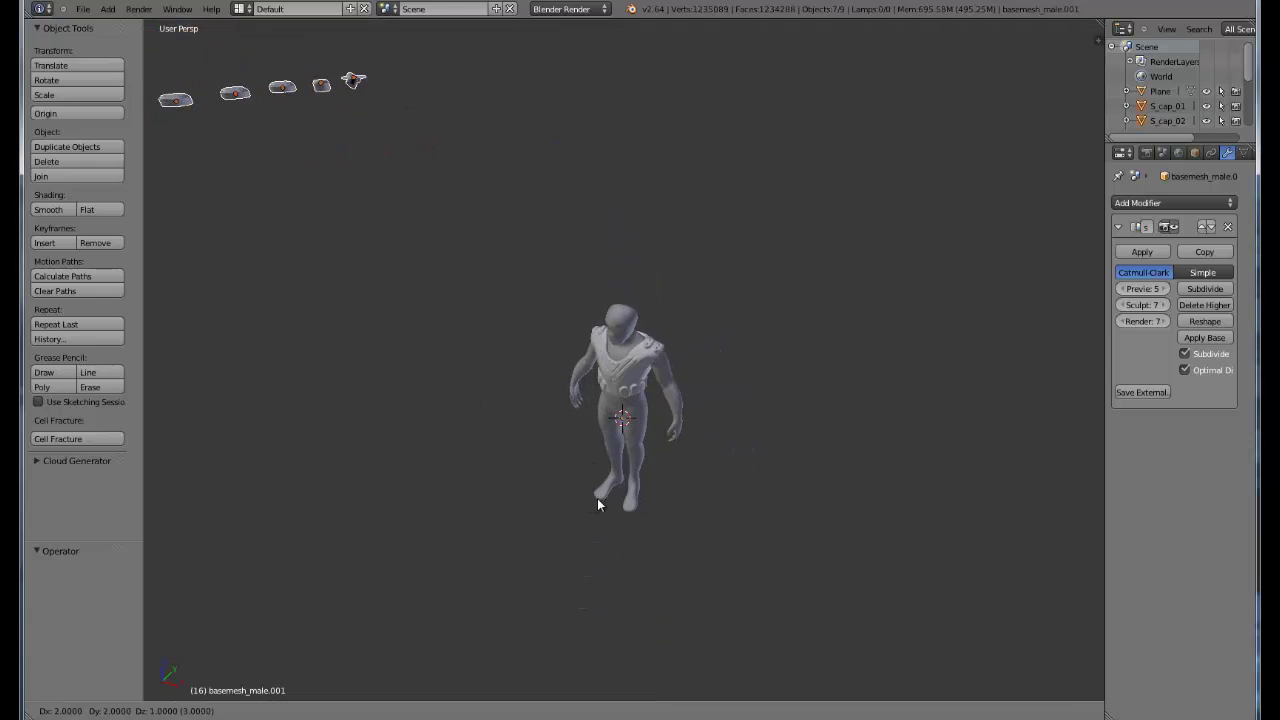
pyautogui.press('Escape')
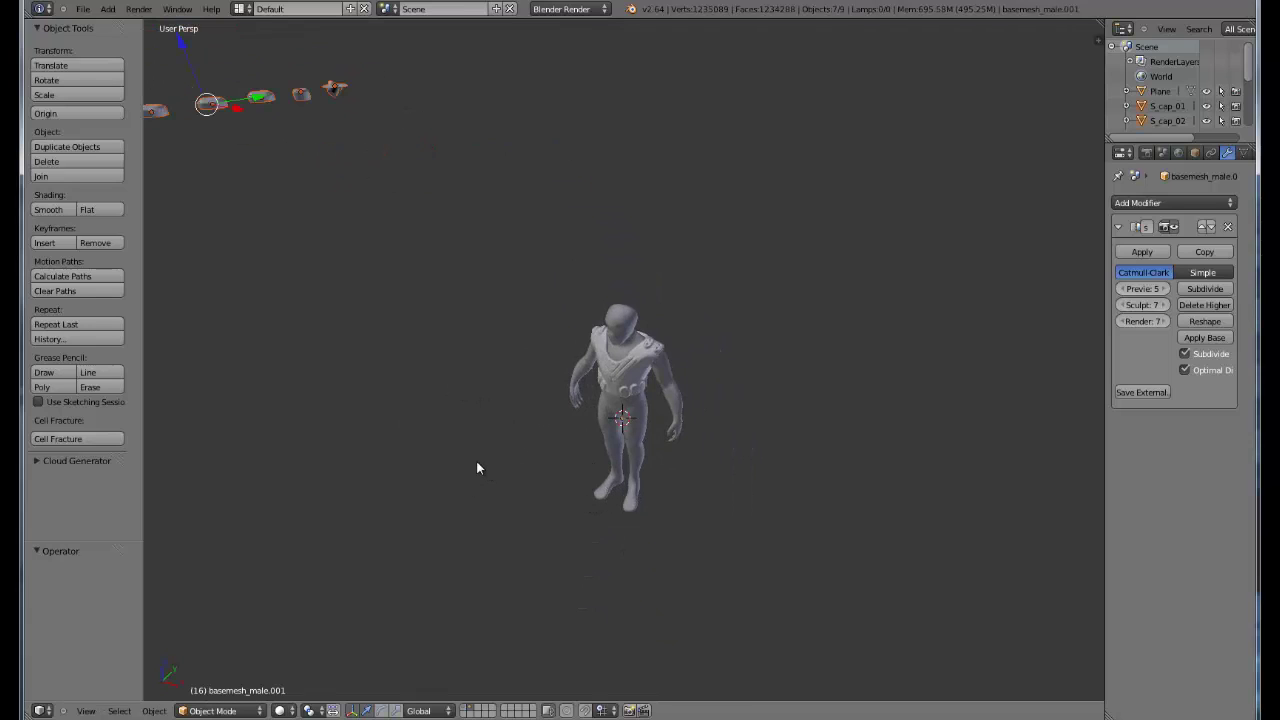
pyautogui.moveTo(409, 460); pyautogui.dragTo(558, 666, button='middle')
pyautogui.click(603, 711)
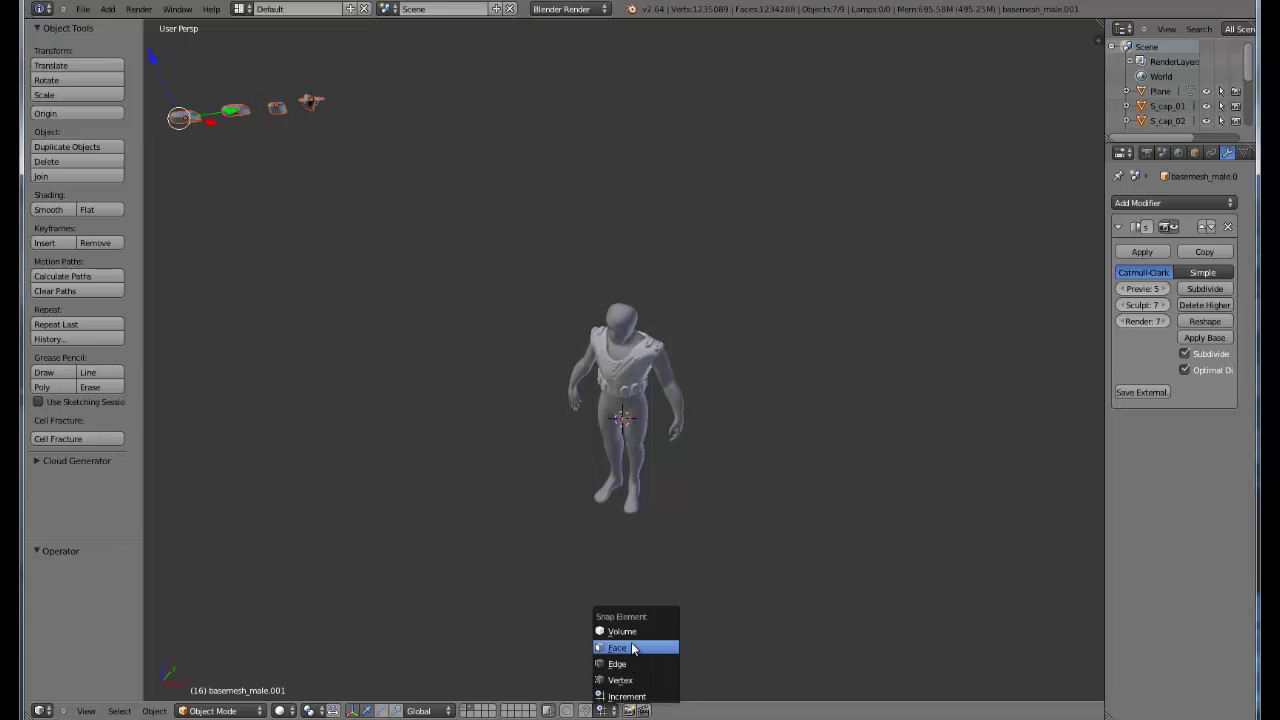
pyautogui.click(625, 649)
pyautogui.press('g')
pyautogui.click(757, 448)
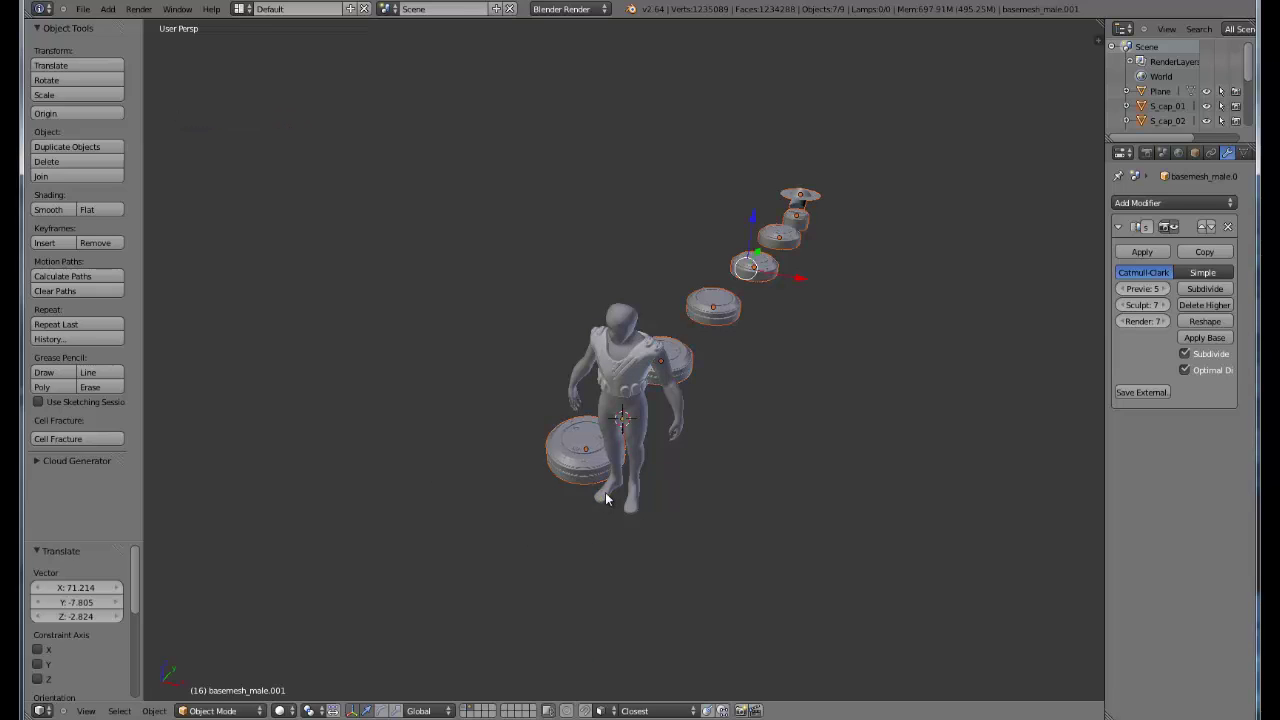
# Scale the appended objects down to detail size and move them along Y and X to stand beside the figure's feet
pyautogui.press('s')
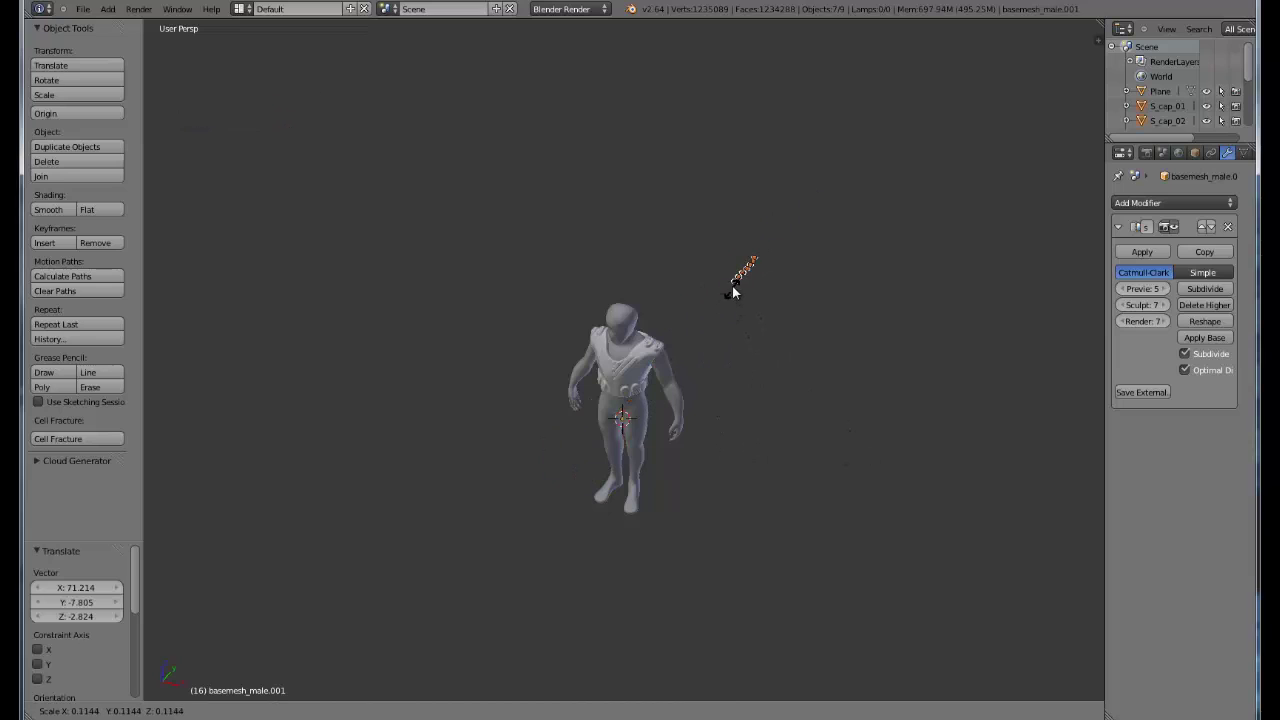
pyautogui.click(754, 278)
pyautogui.moveTo(760, 258); pyautogui.dragTo(601, 492)
pyautogui.scroll(2, 742, 597)
pyautogui.scroll(2, 742, 597)
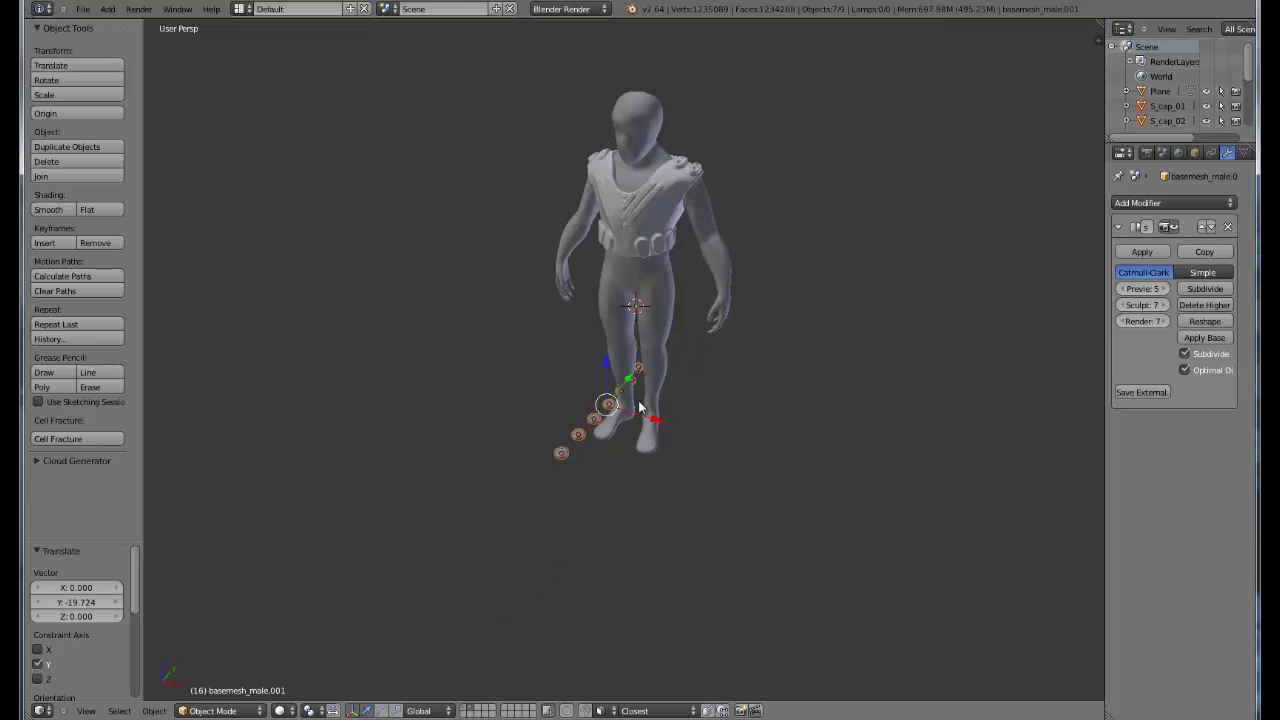
pyautogui.scroll(3, 638, 400)
pyautogui.scroll(-3, 638, 400)
pyautogui.moveTo(617, 542); pyautogui.dragTo(560, 540, button='middle')
pyautogui.moveTo(655, 365); pyautogui.dragTo(405, 365)
pyautogui.scroll(-3, 436, 316)
pyautogui.moveTo(431, 331); pyautogui.dragTo(661, 348, button='middle')
# Deselect the appended objects and select only S_cap_02 from the row
pyautogui.press('a')
pyautogui.scroll(3, 800, 518)
pyautogui.scroll(3, 800, 525)
pyautogui.moveTo(691, 537); pyautogui.dragTo(525, 378, button='middle')
pyautogui.rightClick(408, 427)
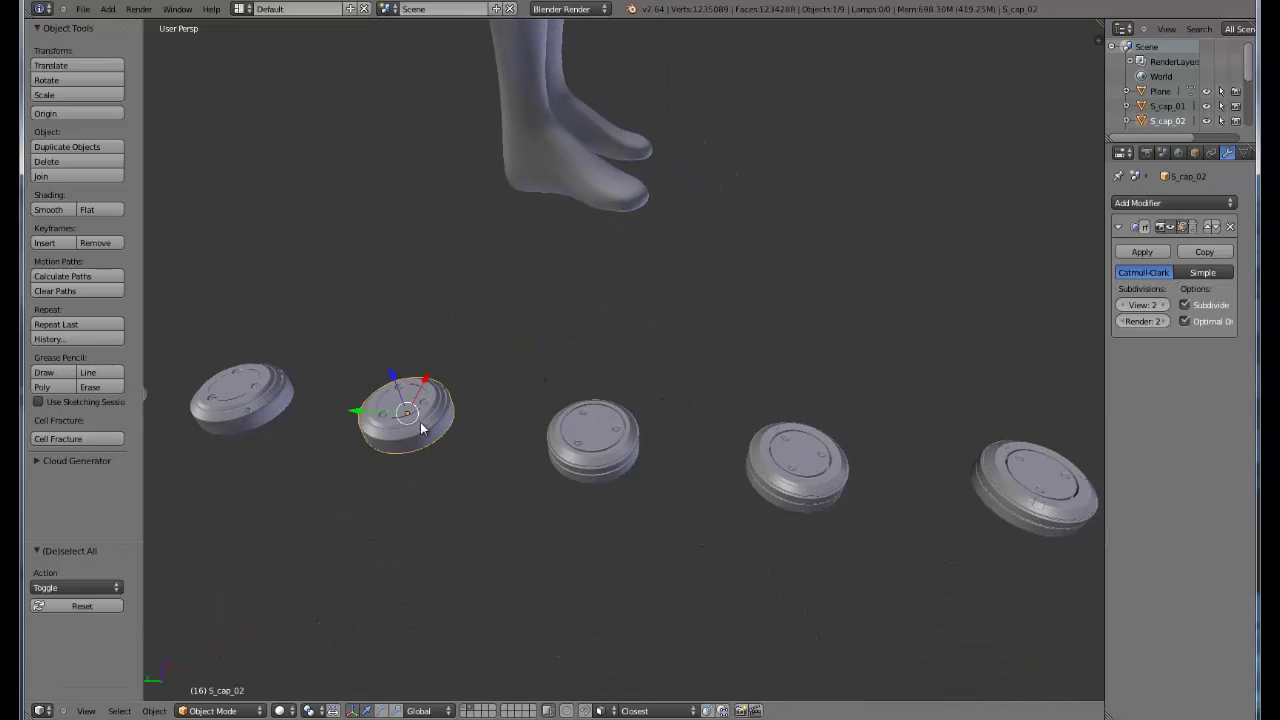
pyautogui.moveTo(560, 452); pyautogui.dragTo(585, 445, button='middle')
pyautogui.scroll(-4, 631, 334)
pyautogui.moveTo(631, 334); pyautogui.dragTo(543, 443, button='middle')
pyautogui.scroll(5, 543, 443)
pyautogui.moveTo(588, 374); pyautogui.dragTo(597, 580, button='middle')
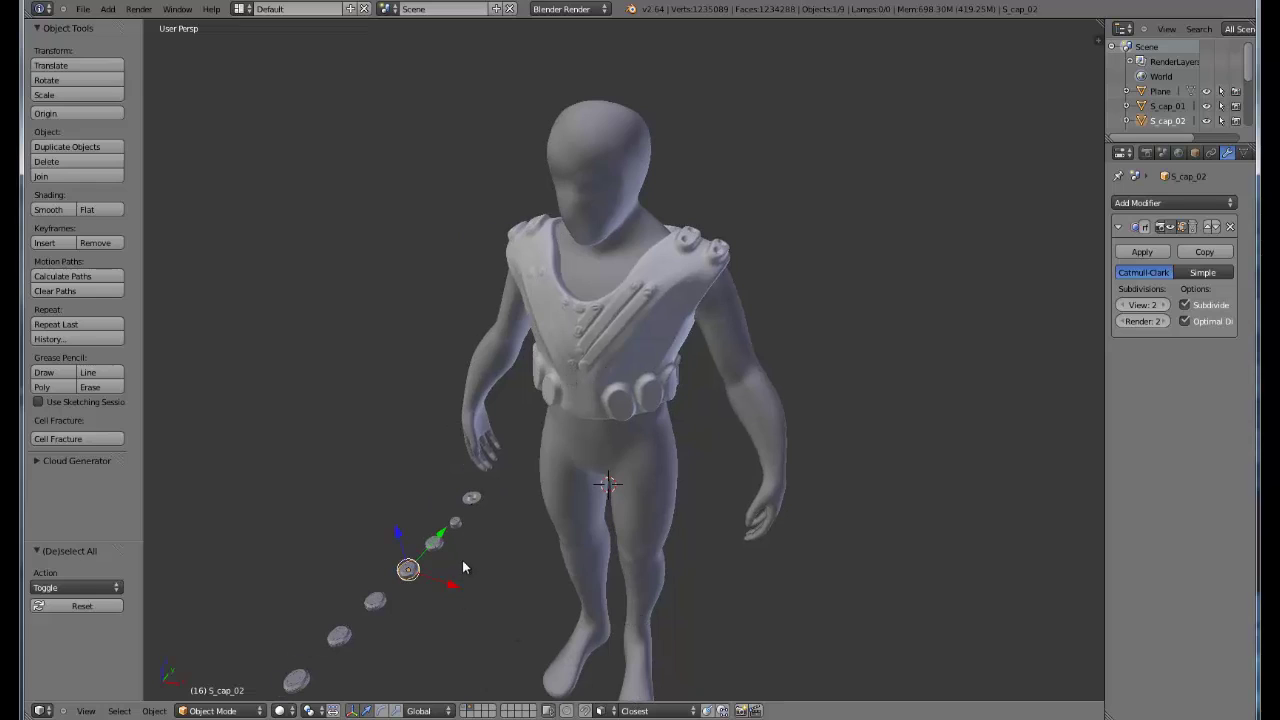
# Set snapping to Face with the Median target and rotation aligned to the snapped surface
pyautogui.click(626, 711)
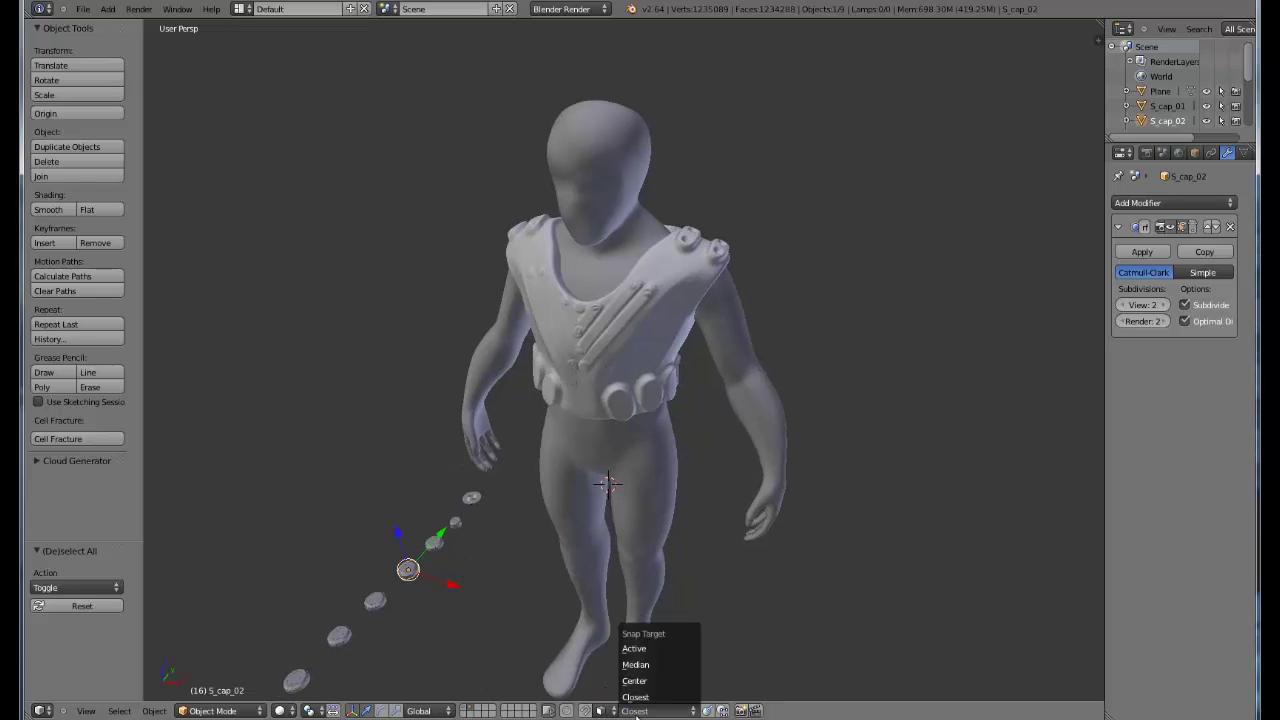
pyautogui.click(608, 712)
pyautogui.click(600, 711)
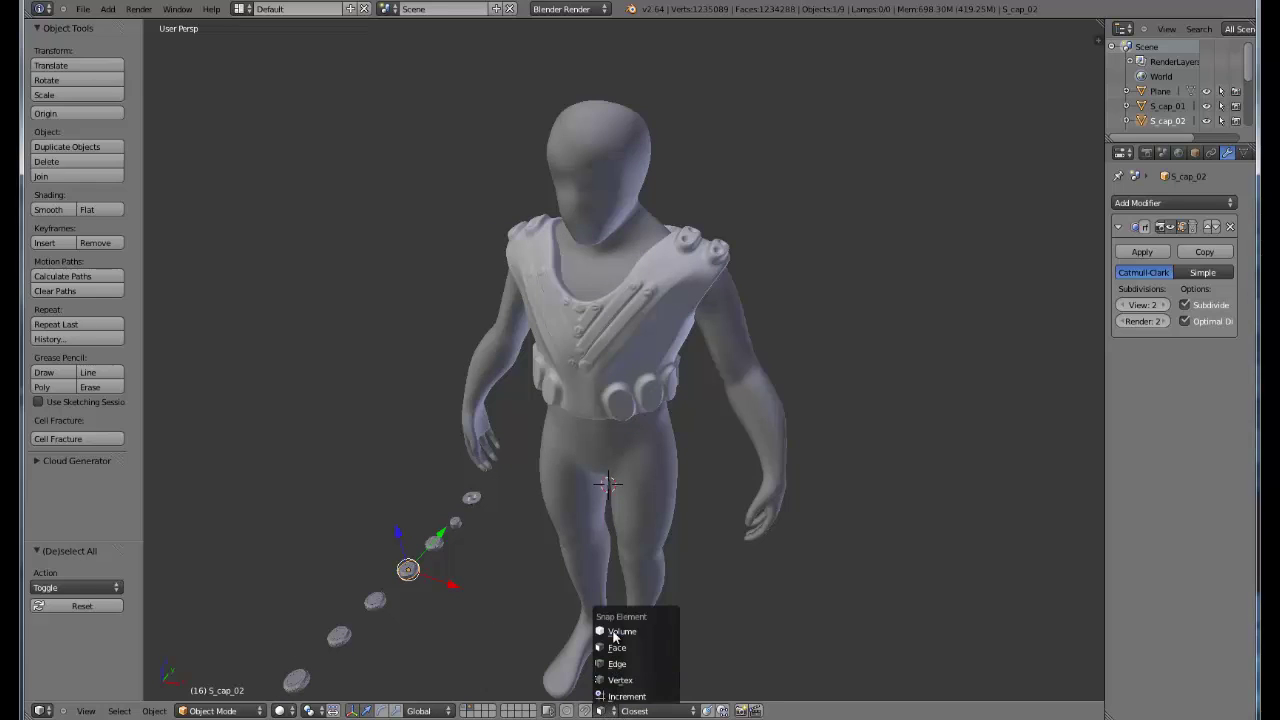
pyautogui.click(628, 648)
pyautogui.click(634, 711)
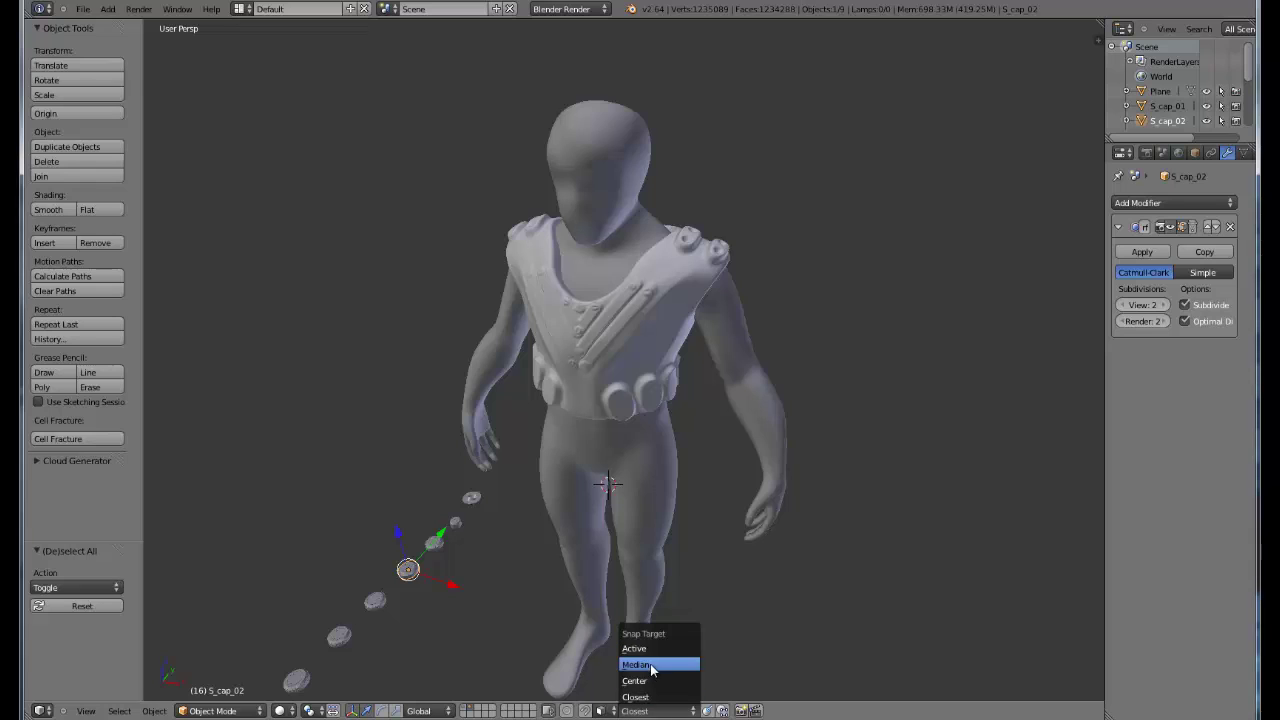
pyautogui.click(651, 666)
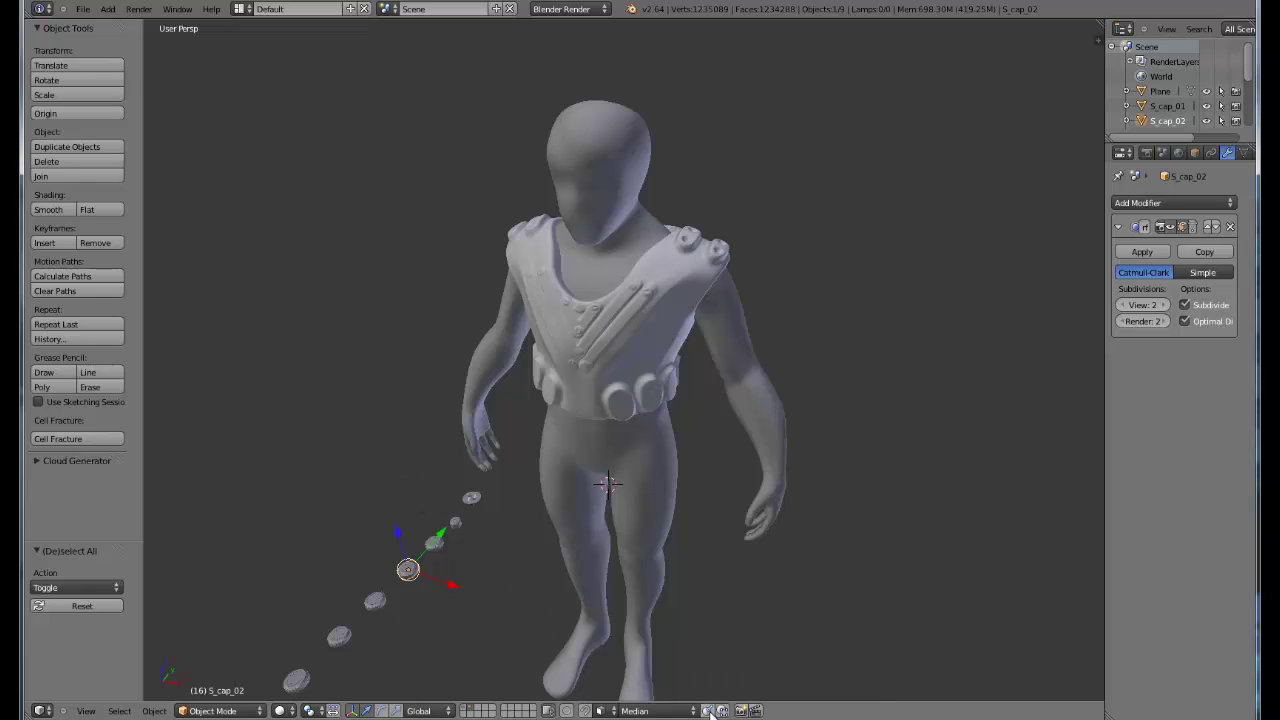
# Snap S_cap_02 onto the front belt pouch on the figure's left side and scale it to about 0.68
pyautogui.moveTo(579, 573); pyautogui.dragTo(638, 397, button='middle')
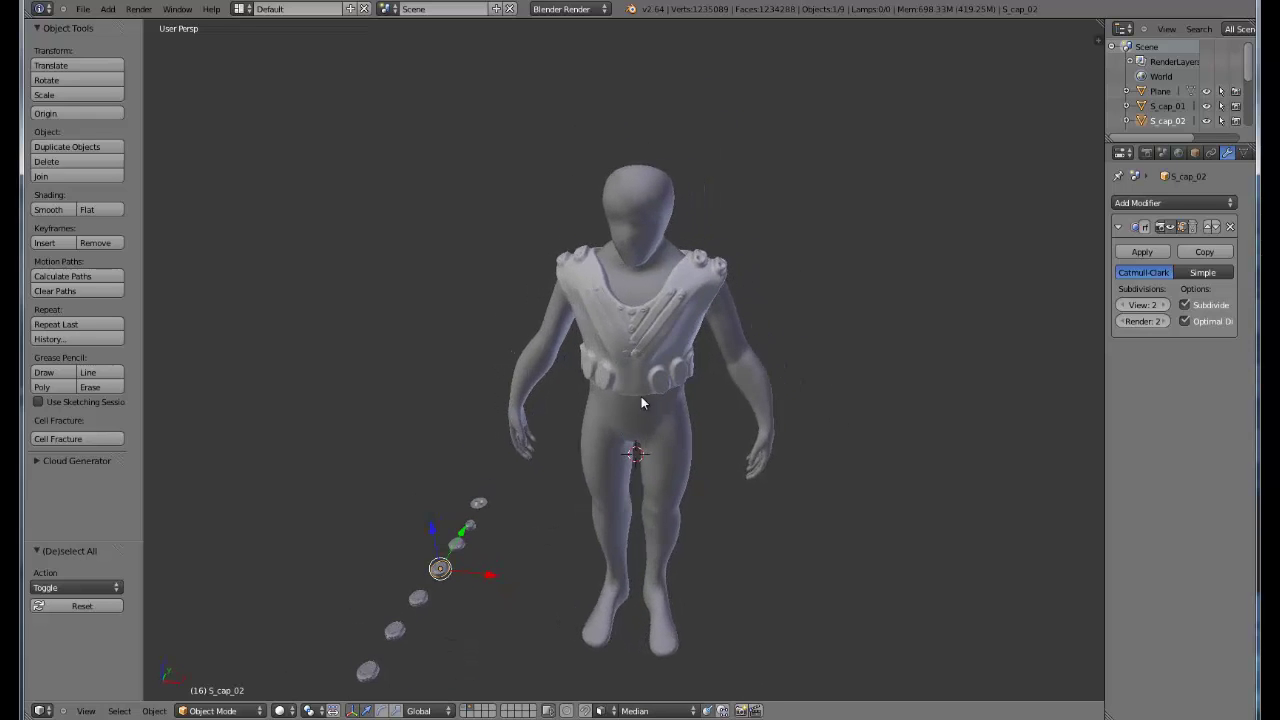
pyautogui.scroll(4, 665, 367)
pyautogui.moveTo(693, 337); pyautogui.dragTo(440, 374, button='middle')
pyautogui.press('g')
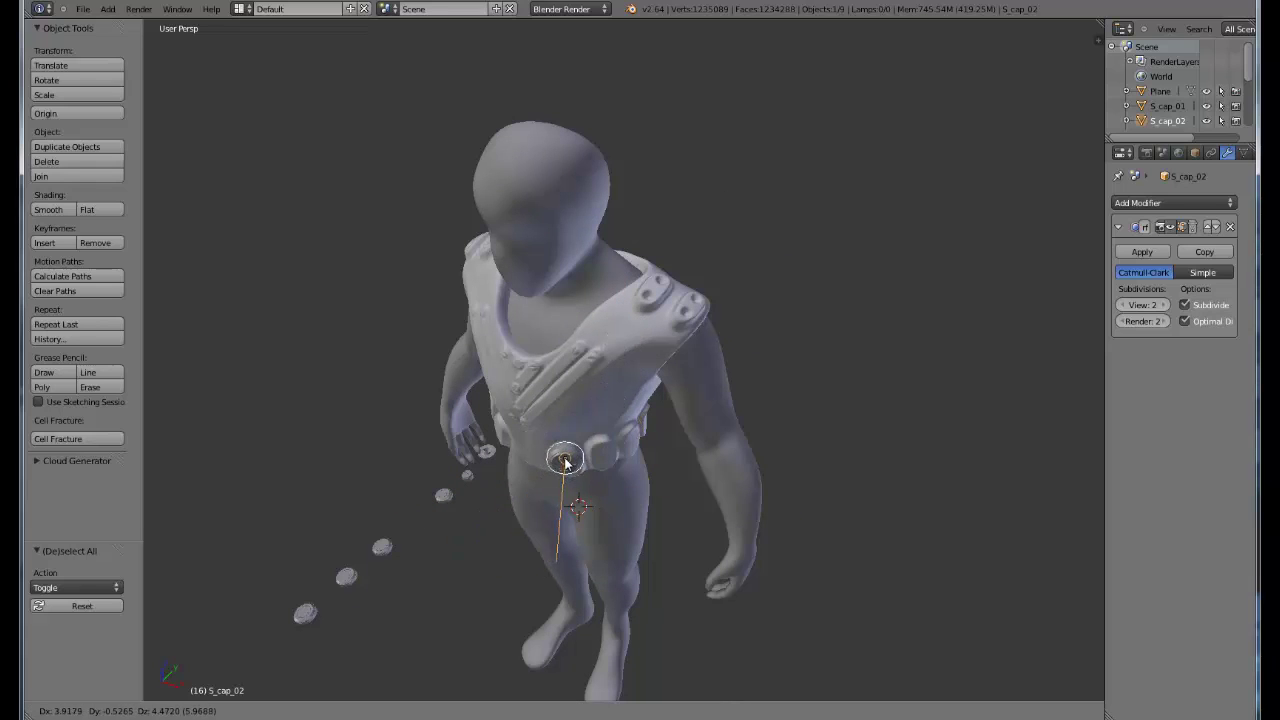
pyautogui.click(565, 462)
pyautogui.moveTo(565, 462); pyautogui.dragTo(655, 390, button='middle')
pyautogui.scroll(5, 688, 411)
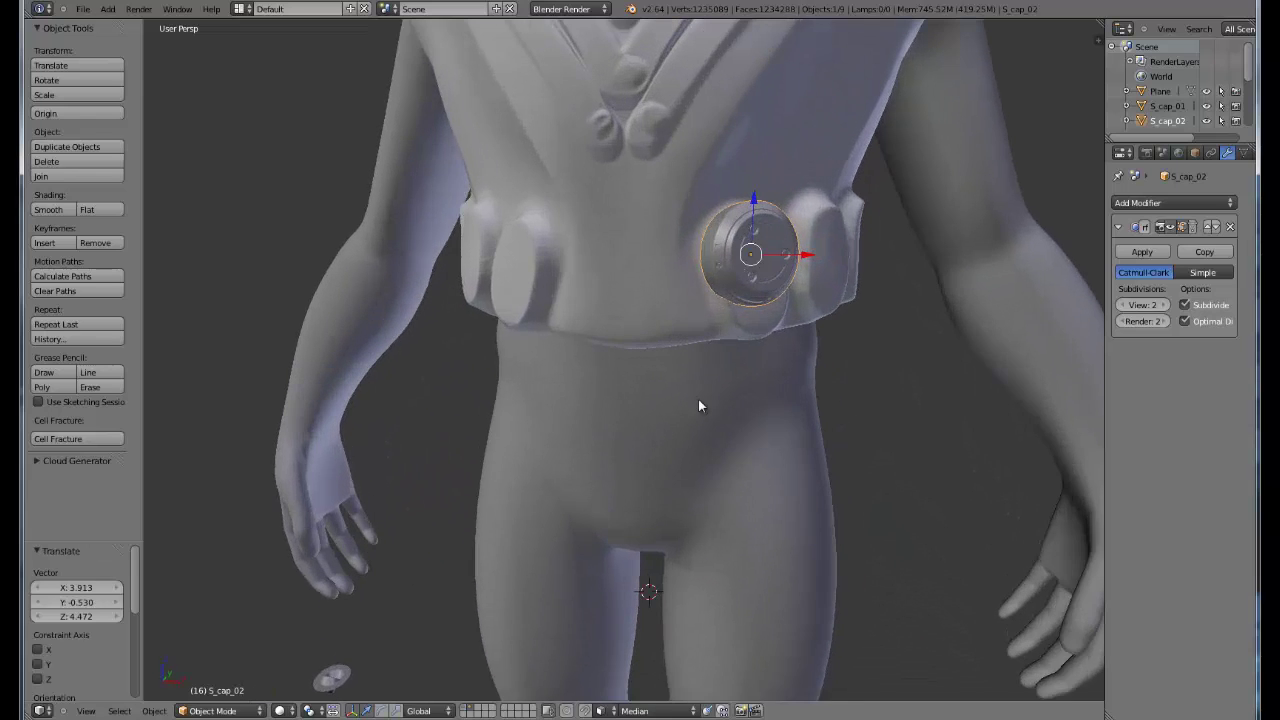
pyautogui.moveTo(731, 286); pyautogui.dragTo(797, 294, button='middle')
pyautogui.press('s')
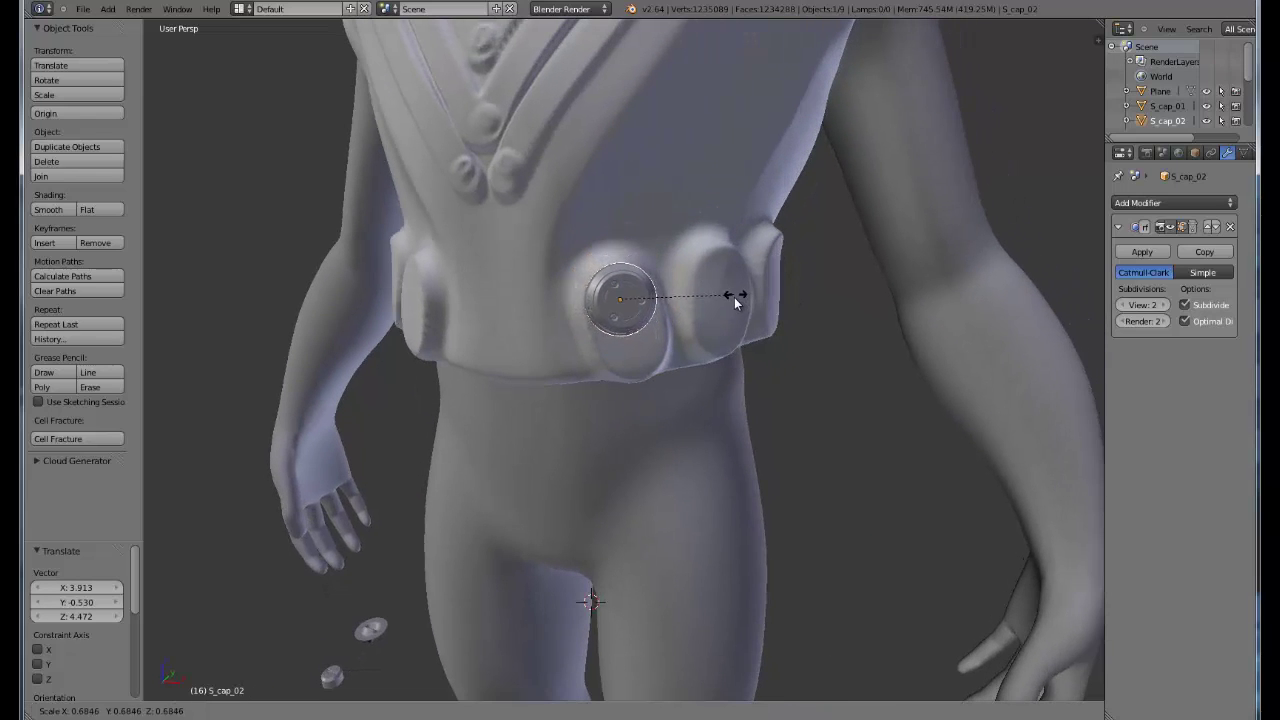
pyautogui.click(735, 297)
# Place a linked duplicate of S_cap_02 on the neighbouring belt pouch and nudge it along the Y axis
pyautogui.scroll(-4, 622, 353)
pyautogui.moveTo(622, 353); pyautogui.dragTo(616, 466, button='middle')
pyautogui.scroll(2, 667, 327)
pyautogui.hotkey('alt', 'd')
pyautogui.click(648, 337)
pyautogui.press('g')
pyautogui.press('y')
pyautogui.click(686, 357)
# Place a linked duplicate of S_screwCover_01 in the larger inlet on the vest's back and scale it to 1.605
pyautogui.rightClick(401, 599)
pyautogui.scroll(3, 649, 341)
pyautogui.scroll(-3, 618, 451)
pyautogui.scroll(2, 687, 410)
pyautogui.scroll(2, 537, 371)
pyautogui.scroll(2, 574, 461)
pyautogui.hotkey('alt', 'd')
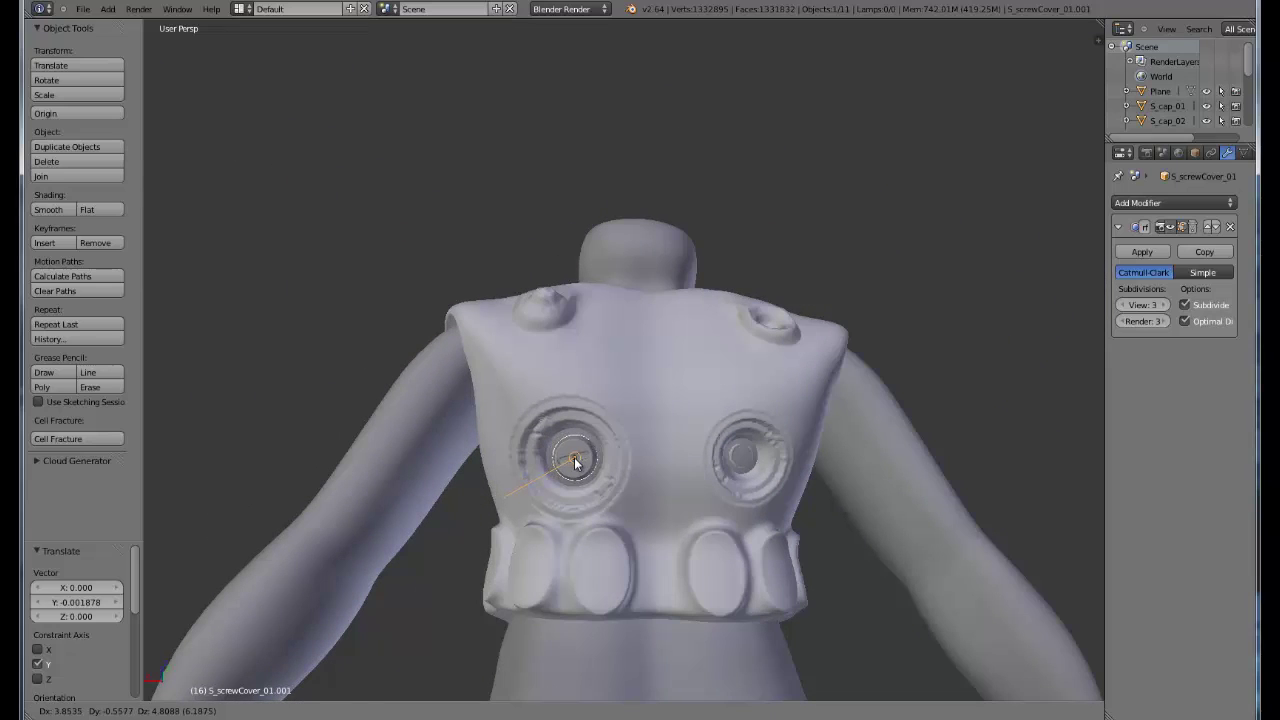
pyautogui.click(576, 462)
pyautogui.press('s')
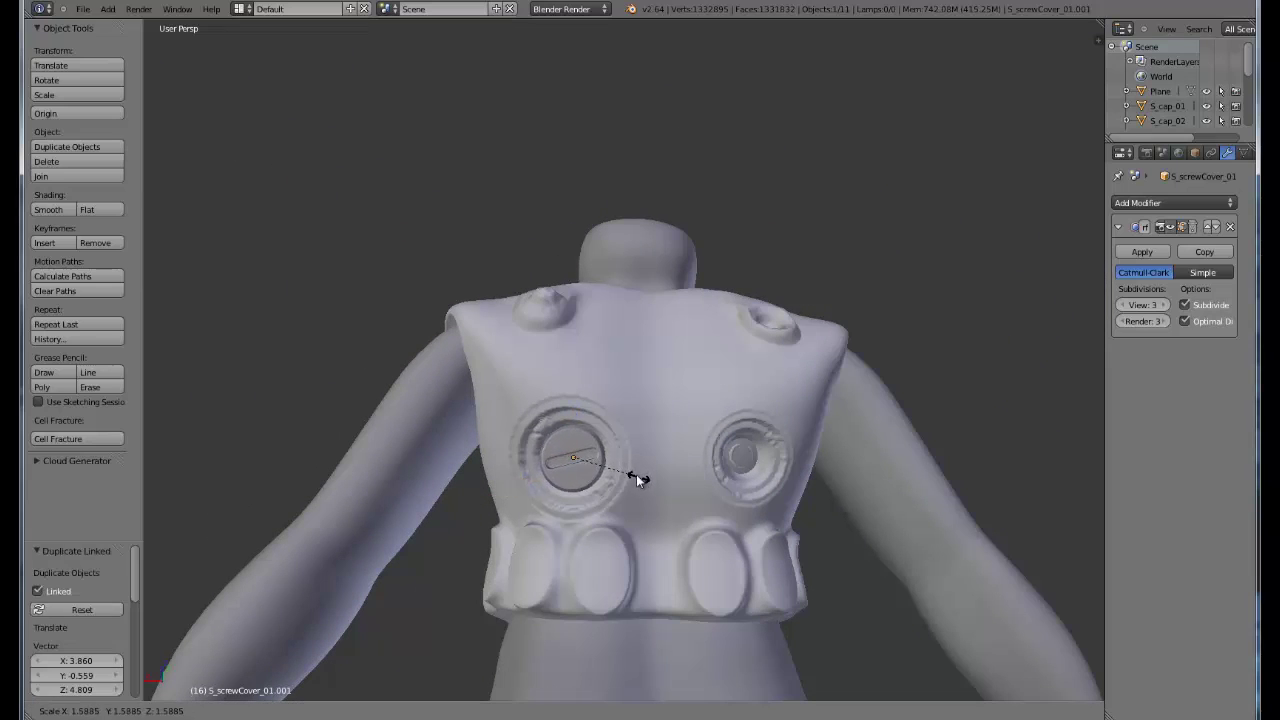
pyautogui.click(640, 477)
# Place a linked duplicate of S_cap_03 on the front belt pouch on the figure's right side
pyautogui.moveTo(606, 485); pyautogui.dragTo(758, 418, button='middle')
pyautogui.scroll(-5, 758, 418)
pyautogui.moveTo(674, 330); pyautogui.dragTo(705, 511, button='middle')
pyautogui.rightClick(689, 512)
pyautogui.moveTo(742, 457); pyautogui.dragTo(598, 469, button='middle')
pyautogui.scroll(4, 655, 505)
pyautogui.moveTo(655, 507); pyautogui.dragTo(746, 463, button='middle')
pyautogui.hotkey('alt', 'd')
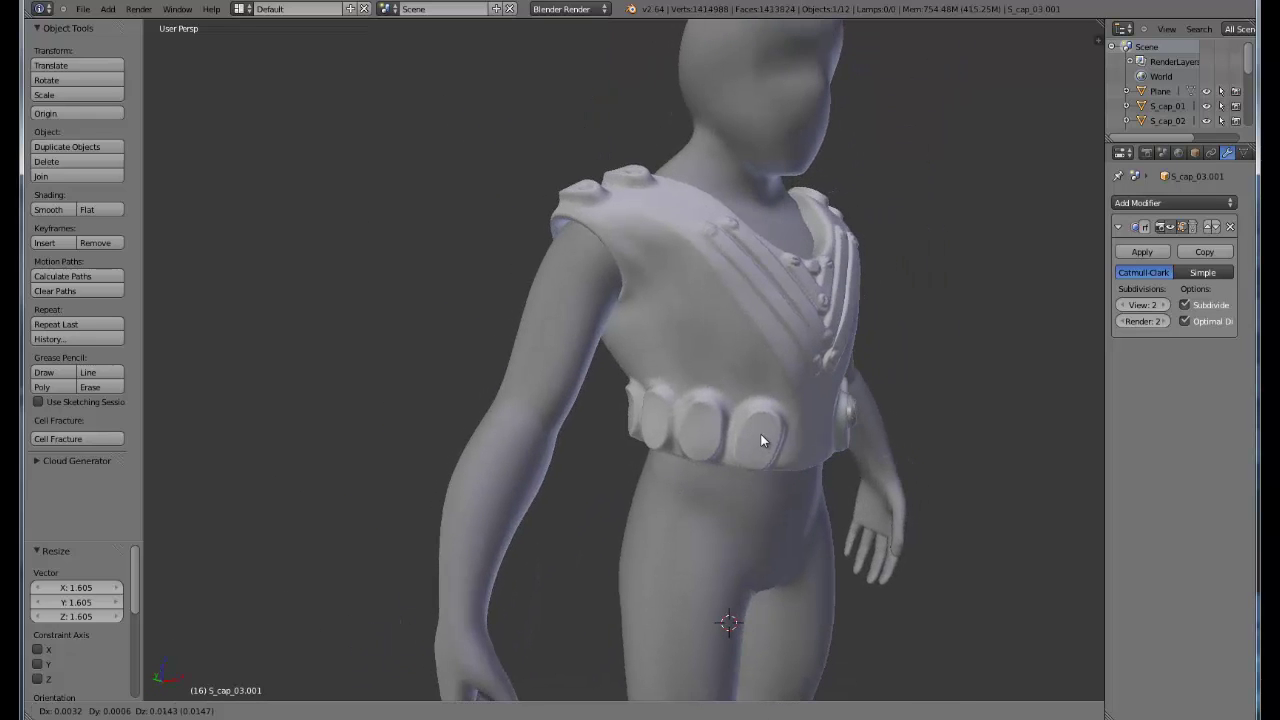
pyautogui.click(772, 439)
# Scale the duplicated S_cap_03 to 0.819 and reposition it on its belt pouch
pyautogui.moveTo(860, 449); pyautogui.dragTo(843, 437, button='middle')
pyautogui.press('s')
pyautogui.click(817, 437)
pyautogui.press('g')
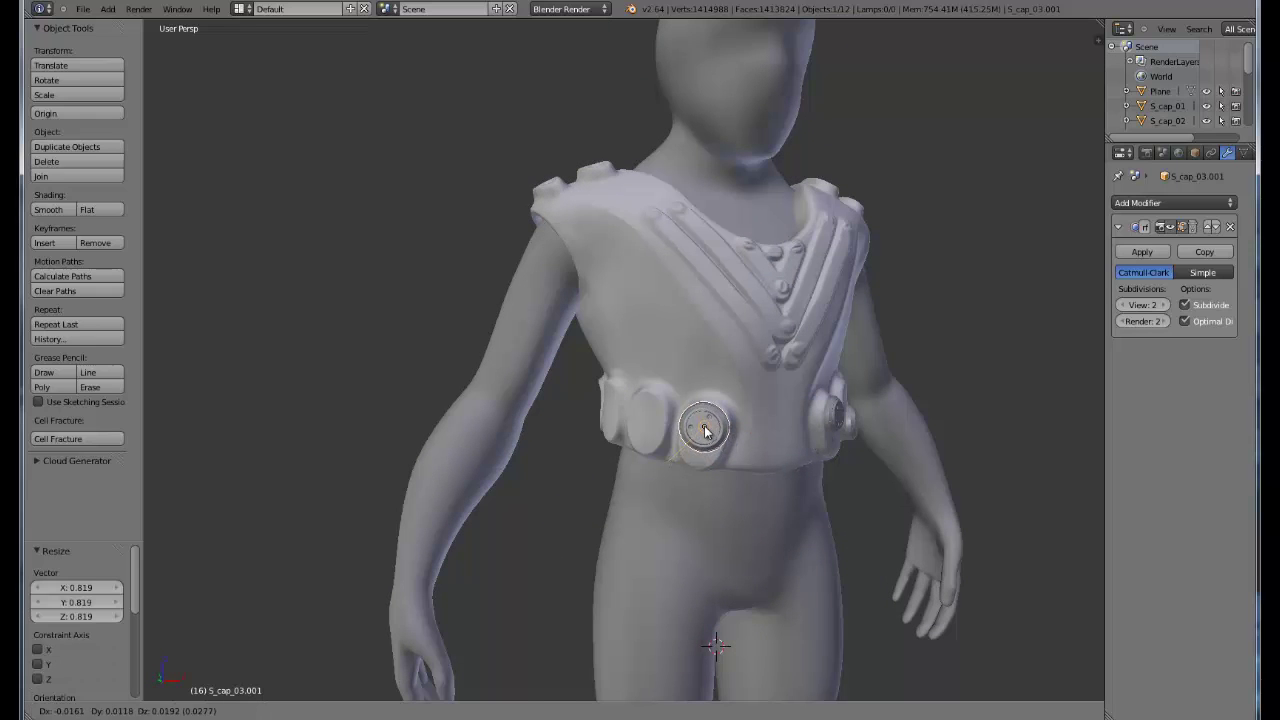
pyautogui.click(707, 433)
# Deselect everything and examine the caps placed on the vest's belt from several angles
pyautogui.moveTo(770, 435); pyautogui.dragTo(642, 369, button='middle')
pyautogui.scroll(-4, 600, 385)
pyautogui.press('a')
pyautogui.moveTo(580, 397); pyautogui.dragTo(701, 411, button='middle')
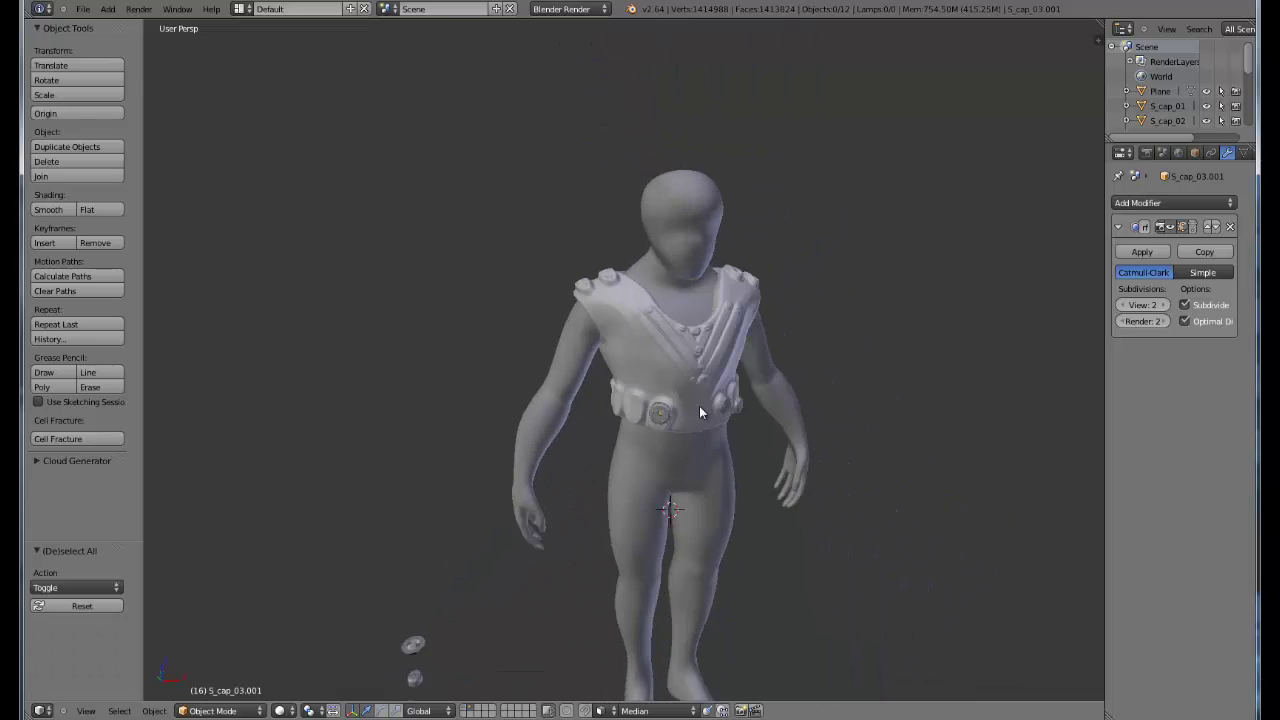
pyautogui.scroll(5, 770, 465)
pyautogui.scroll(-5, 670, 332)
pyautogui.moveTo(700, 331); pyautogui.dragTo(786, 328, button='middle')
pyautogui.scroll(-3, 706, 334)
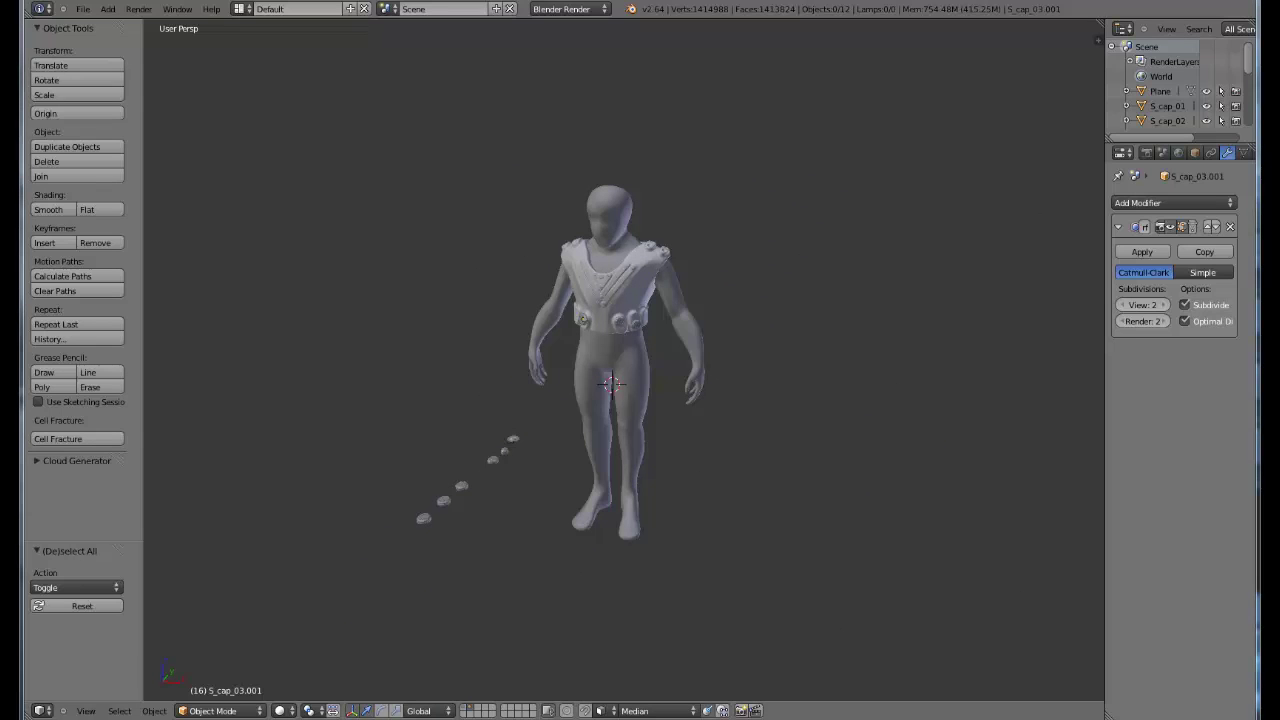
pyautogui.moveTo(629, 380)
pyautogui.mouseDown(button='middle')
pyautogui.moveTo(643, 380)
pyautogui.moveTo(614, 380)
pyautogui.moveTo(626, 380)
pyautogui.mouseUp(button='middle')
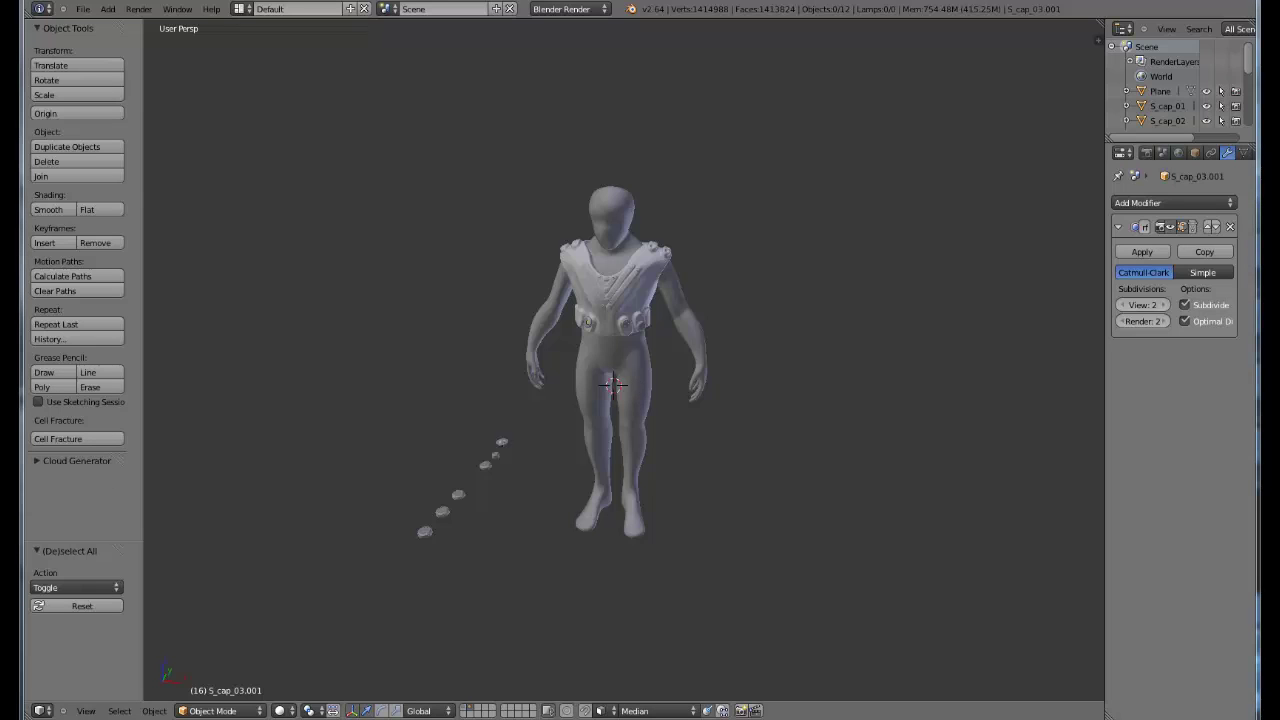
# Switch to the brush pack's source scene, enlarge the 3D view over the licence text and examine the cap, screw and inset stamp objects
pyautogui.press('F12')
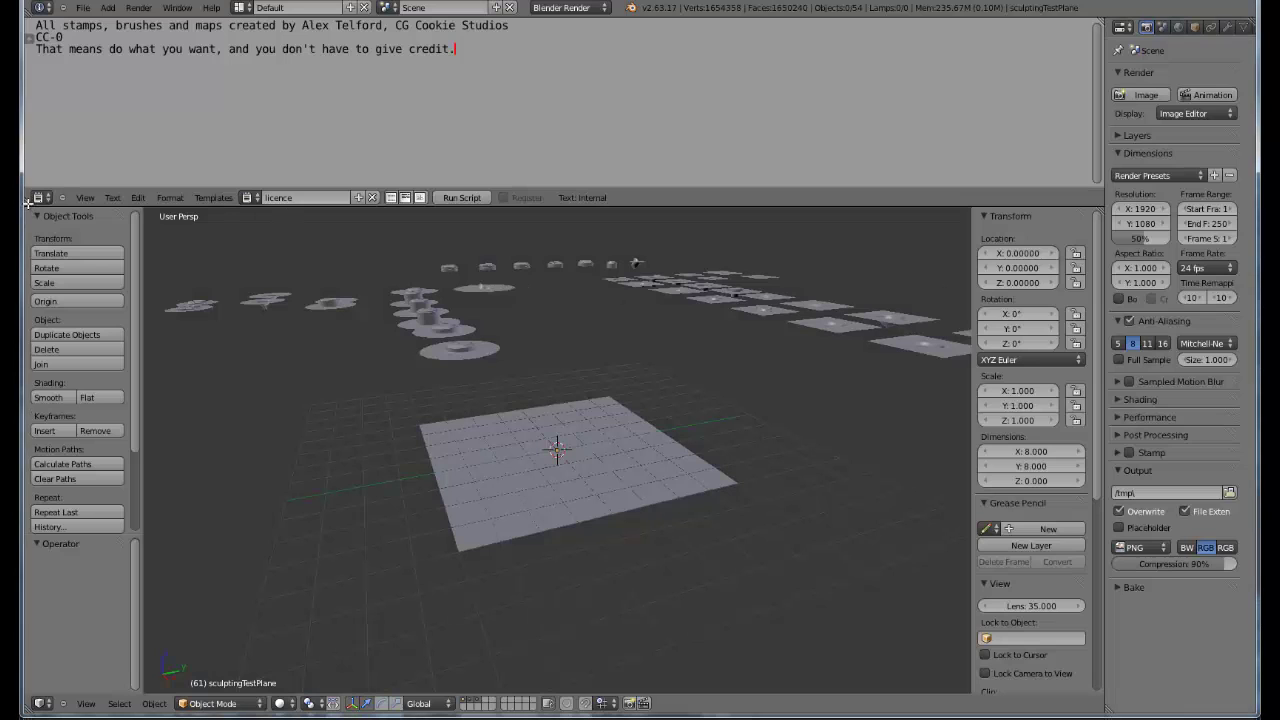
pyautogui.moveTo(29, 221); pyautogui.dragTo(56, 139)
pyautogui.moveTo(512, 303)
pyautogui.mouseDown(button='middle')
pyautogui.moveTo(596, 364)
pyautogui.moveTo(507, 212)
pyautogui.moveTo(505, 298)
pyautogui.moveTo(588, 351)
pyautogui.moveTo(520, 347)
pyautogui.moveTo(541, 354)
pyautogui.mouseUp(button='middle')
pyautogui.scroll(-4, 549, 254)
pyautogui.moveTo(549, 254)
pyautogui.mouseDown(button='middle')
pyautogui.moveTo(546, 284)
pyautogui.moveTo(300, 277)
pyautogui.moveTo(354, 325)
pyautogui.moveTo(600, 357)
pyautogui.moveTo(614, 315)
pyautogui.mouseUp(button='middle')
pyautogui.scroll(8, 614, 315)
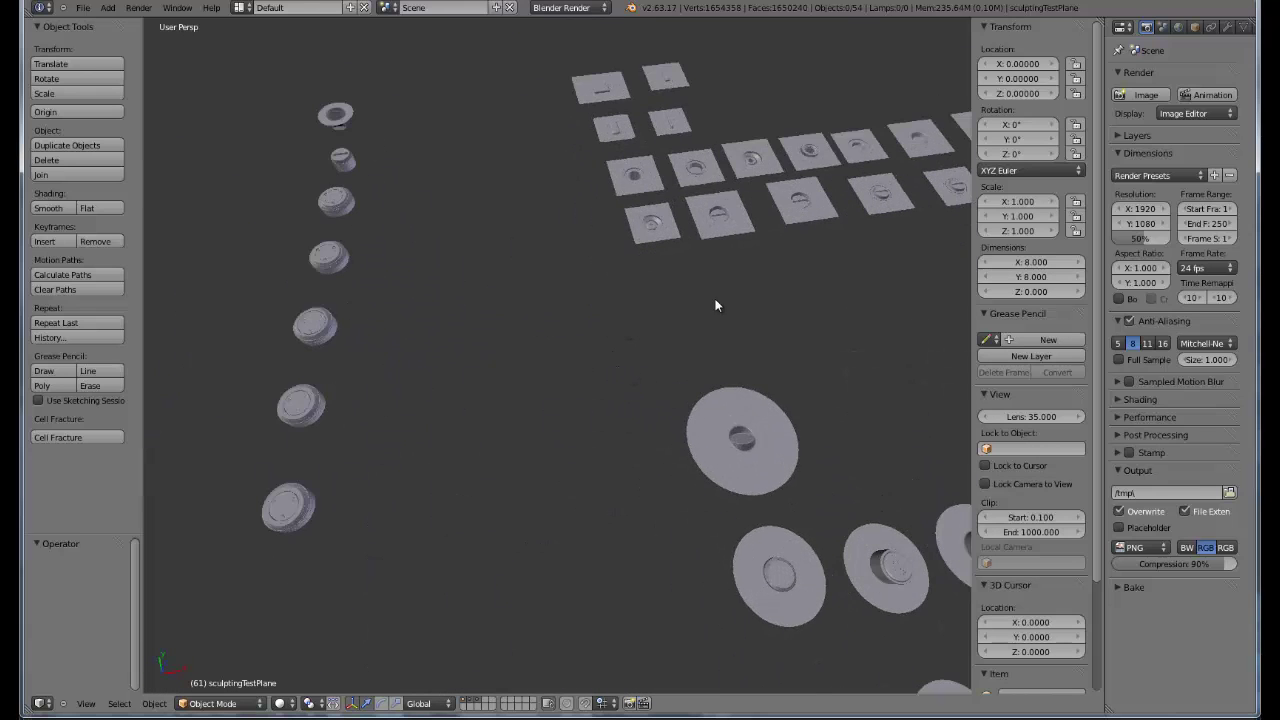
pyautogui.keyDown('shift'); pyautogui.moveTo(478, 337); pyautogui.dragTo(449, 400, button='middle'); pyautogui.keyUp('shift')
pyautogui.scroll(4, 614, 320)
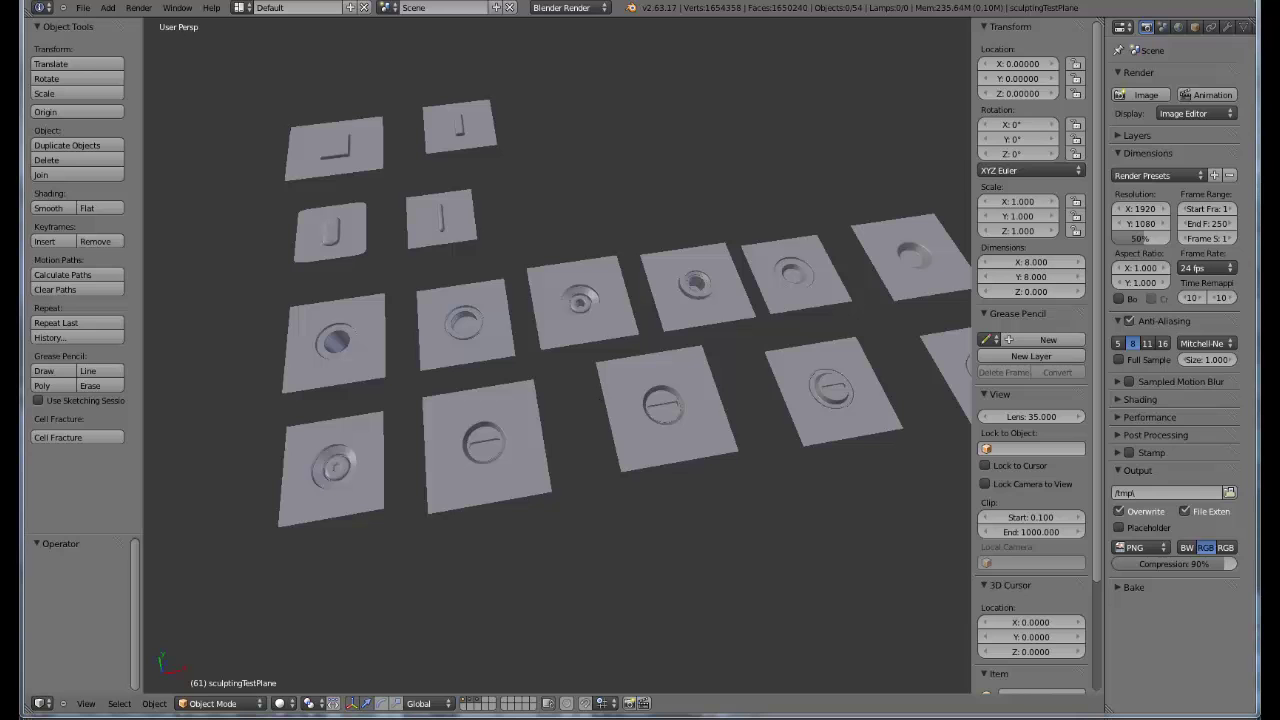
# Switch to the file explorer, browse the image maps in the brushpack displacement folder and move its window aside
pyautogui.hotkey('alt', 'Tab')
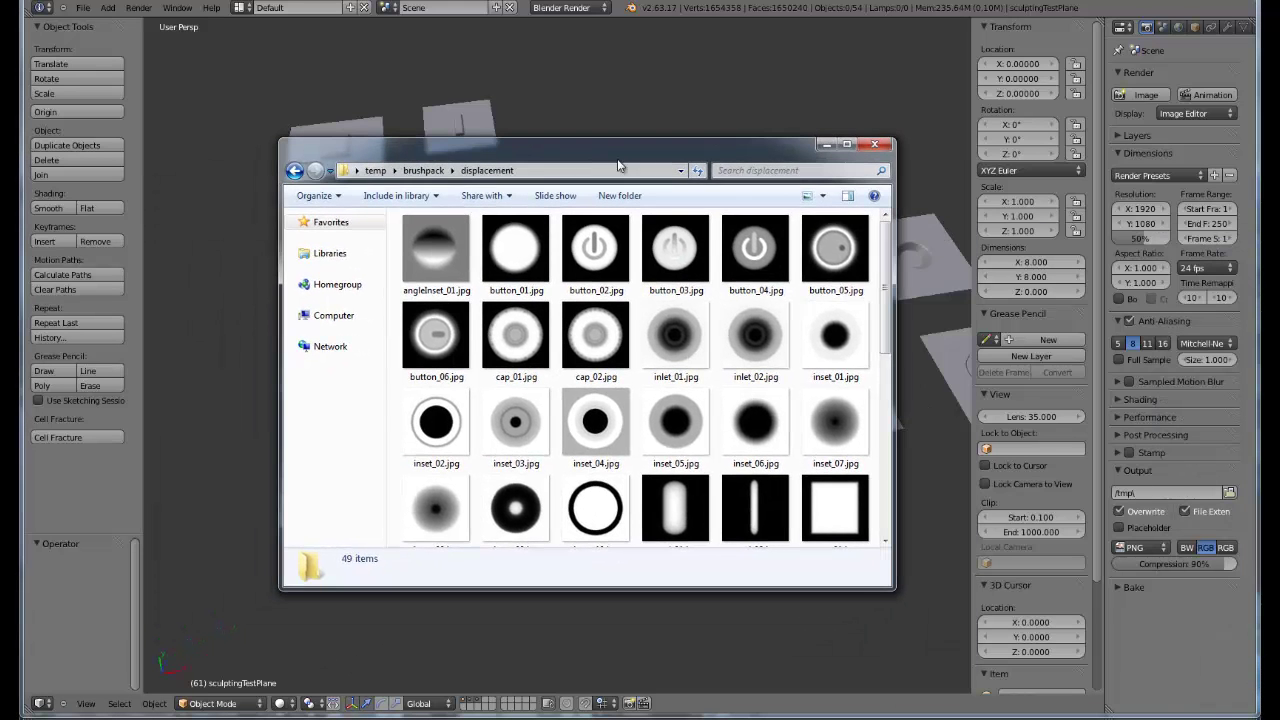
pyautogui.scroll(-1, 884, 310)
pyautogui.moveTo(884, 310); pyautogui.dragTo(862, 402)
pyautogui.scroll(-3, 862, 402)
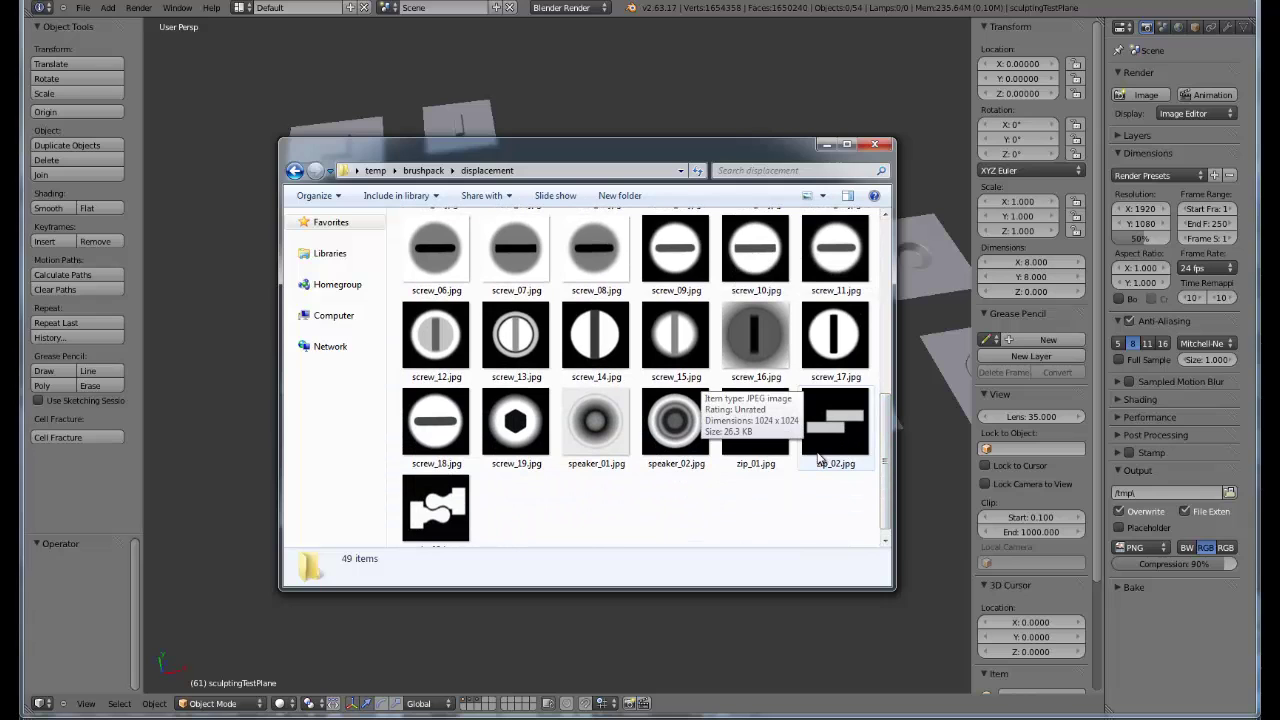
pyautogui.moveTo(675, 160); pyautogui.dragTo(1279, 250)
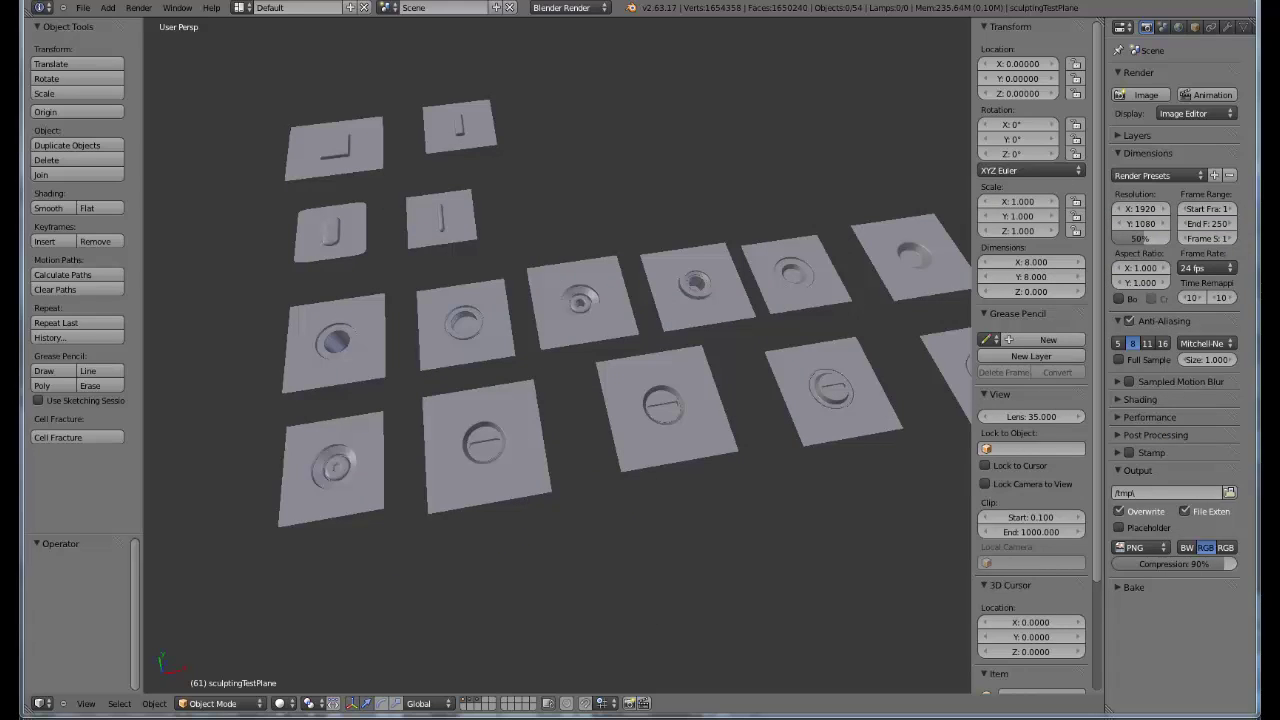
# Select the inset_05 stamp object and briefly toggle Edit Mode to examine its mesh
pyautogui.moveTo(452, 268); pyautogui.dragTo(546, 306, button='middle')
pyautogui.scroll(4, 645, 404)
pyautogui.scroll(-2, 645, 404)
pyautogui.rightClick(668, 285)
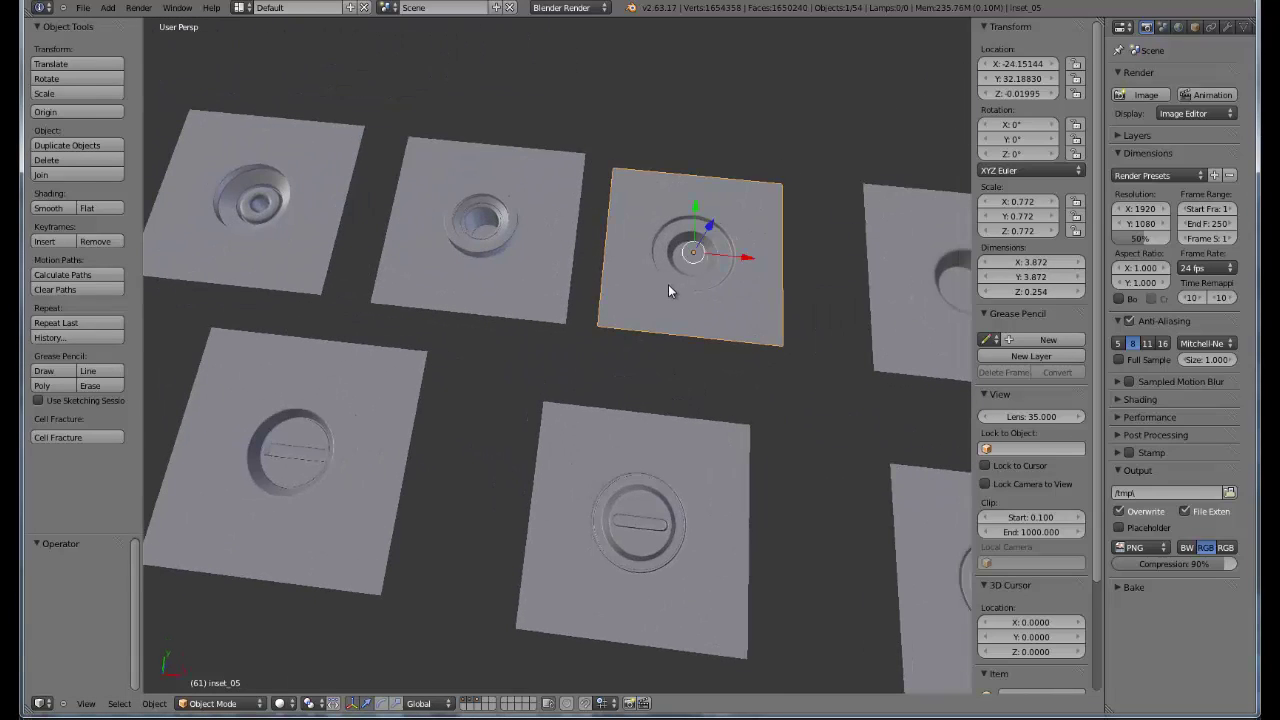
pyautogui.press('Tab')
pyautogui.press('Tab')
pyautogui.keyDown('shift'); pyautogui.moveTo(566, 370); pyautogui.dragTo(497, 373, button='middle'); pyautogui.keyUp('shift')
pyautogui.scroll(-3, 497, 373)
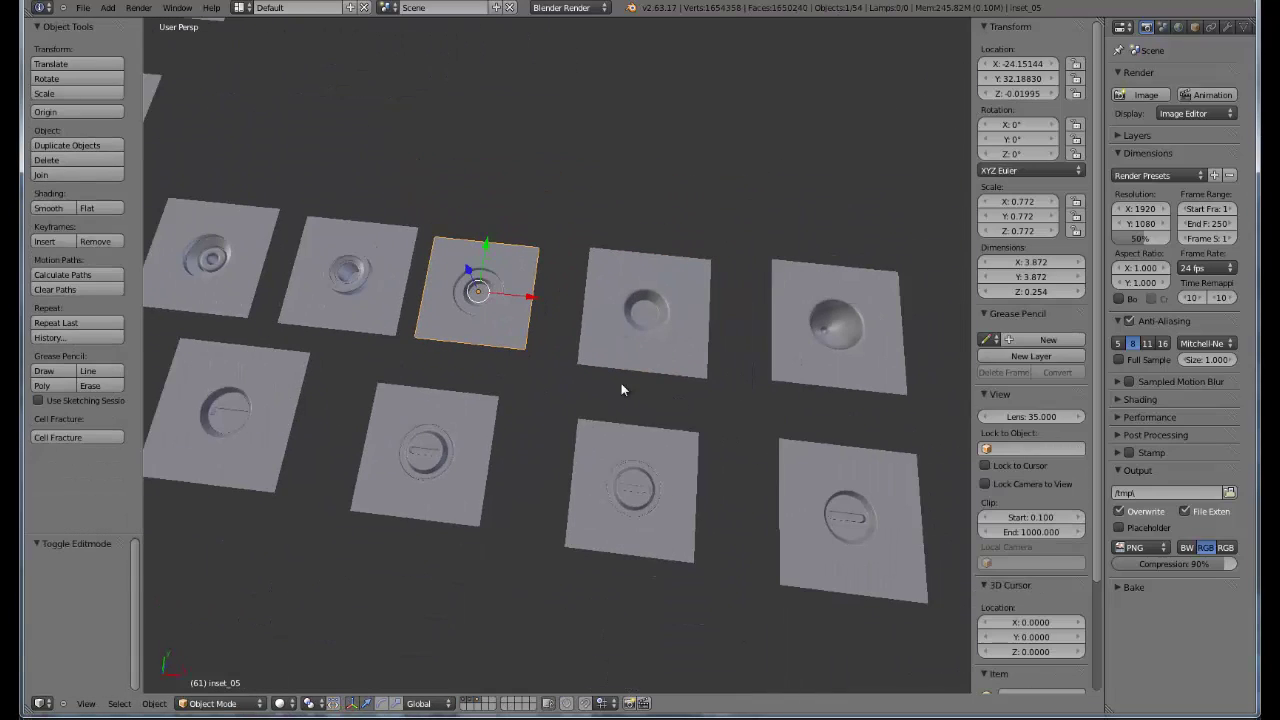
# Examine the mesh of screw_05 up close in Edit Mode with its selection cleared, and return to Object Mode
pyautogui.scroll(-1, 618, 517)
pyautogui.rightClick(618, 517)
pyautogui.press('Tab')
pyautogui.press('KP_Decimal')
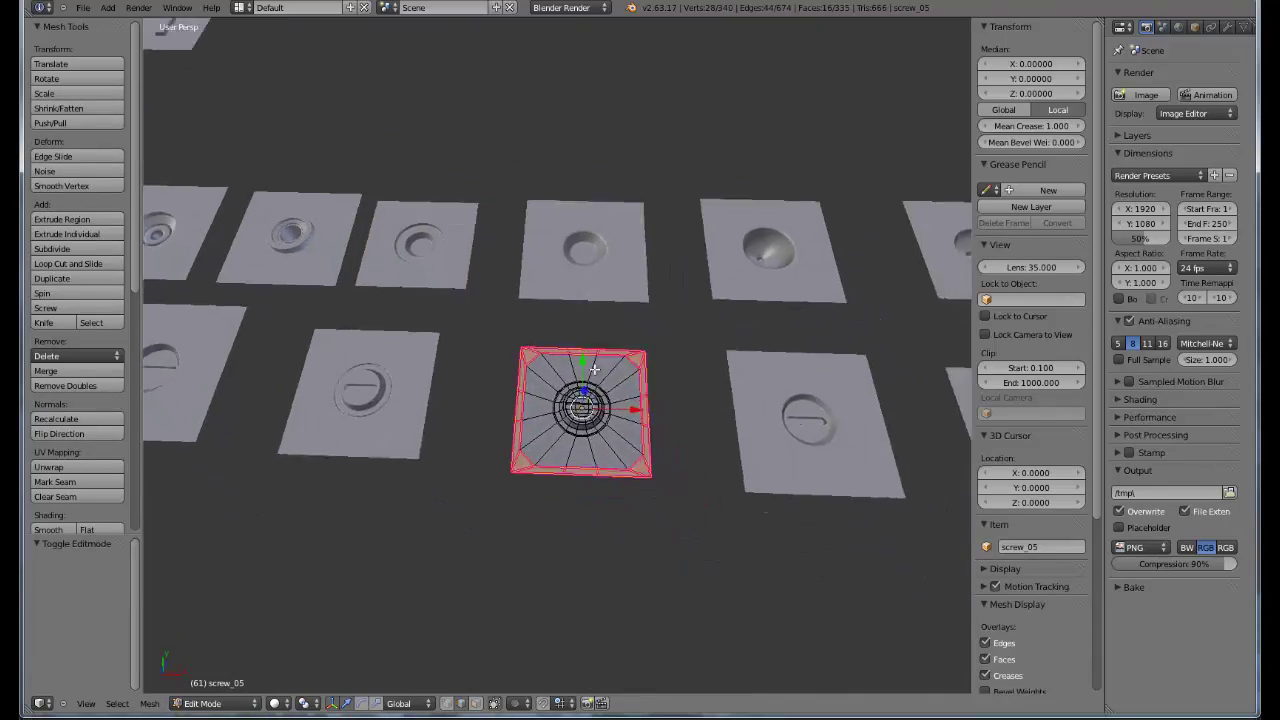
pyautogui.press('a')
pyautogui.scroll(5, 615, 460)
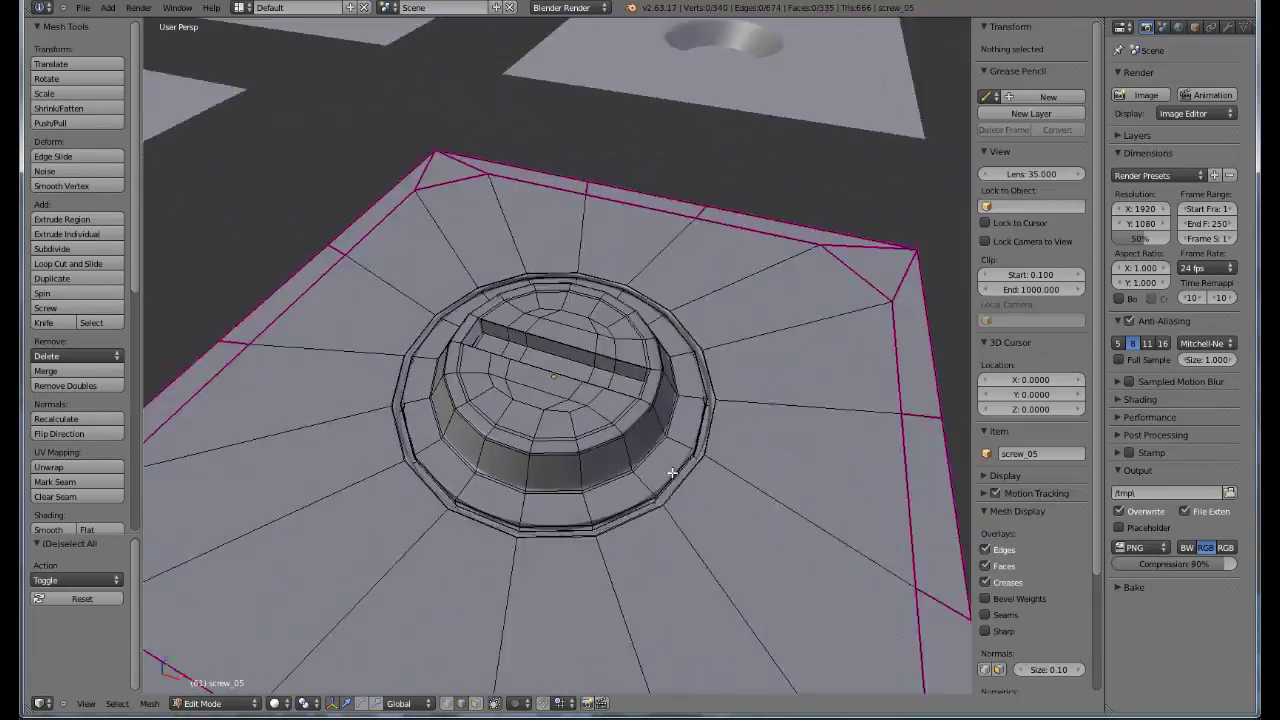
pyautogui.scroll(-5, 643, 434)
pyautogui.keyDown('shift'); pyautogui.moveTo(643, 434); pyautogui.dragTo(400, 477, button='middle'); pyautogui.keyUp('shift')
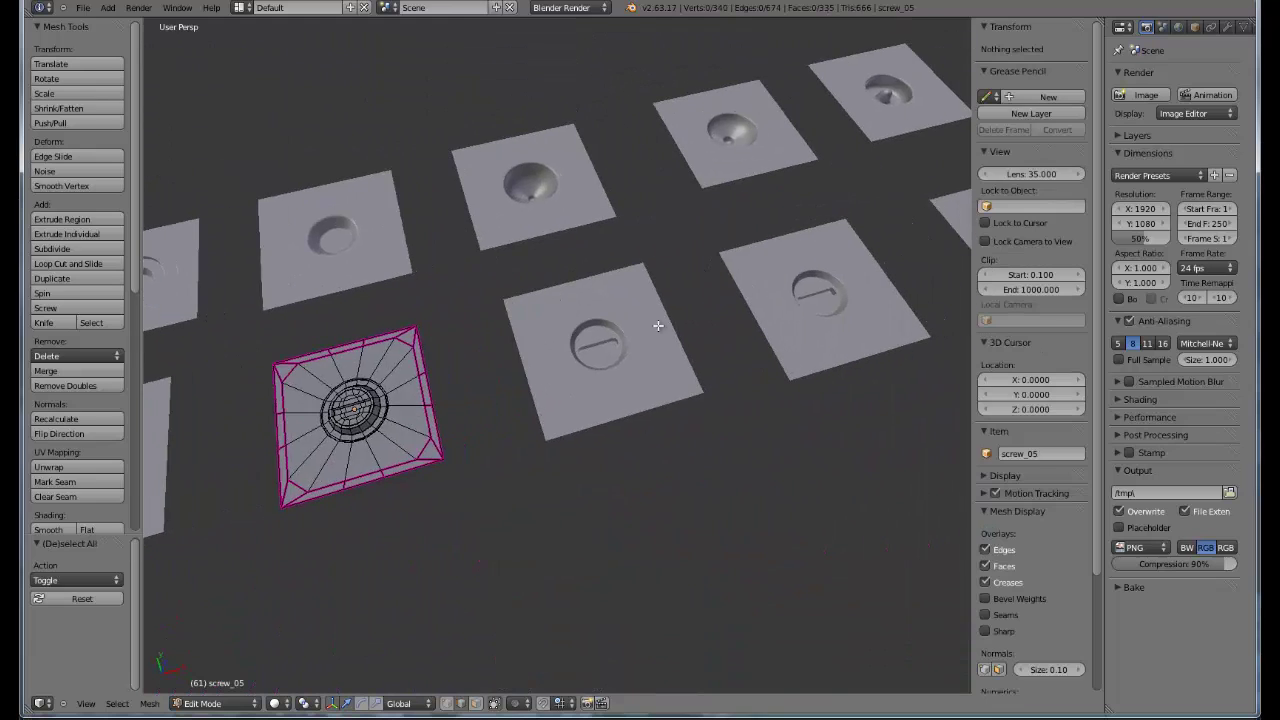
pyautogui.press('Tab')
# Examine the round button stamps and inspect the cover_01 mesh in Edit Mode before returning to Object Mode
pyautogui.moveTo(824, 305); pyautogui.dragTo(763, 408, button='middle')
pyautogui.scroll(-2, 528, 329)
pyautogui.moveTo(528, 329); pyautogui.dragTo(497, 360, button='middle')
pyautogui.scroll(6, 531, 451)
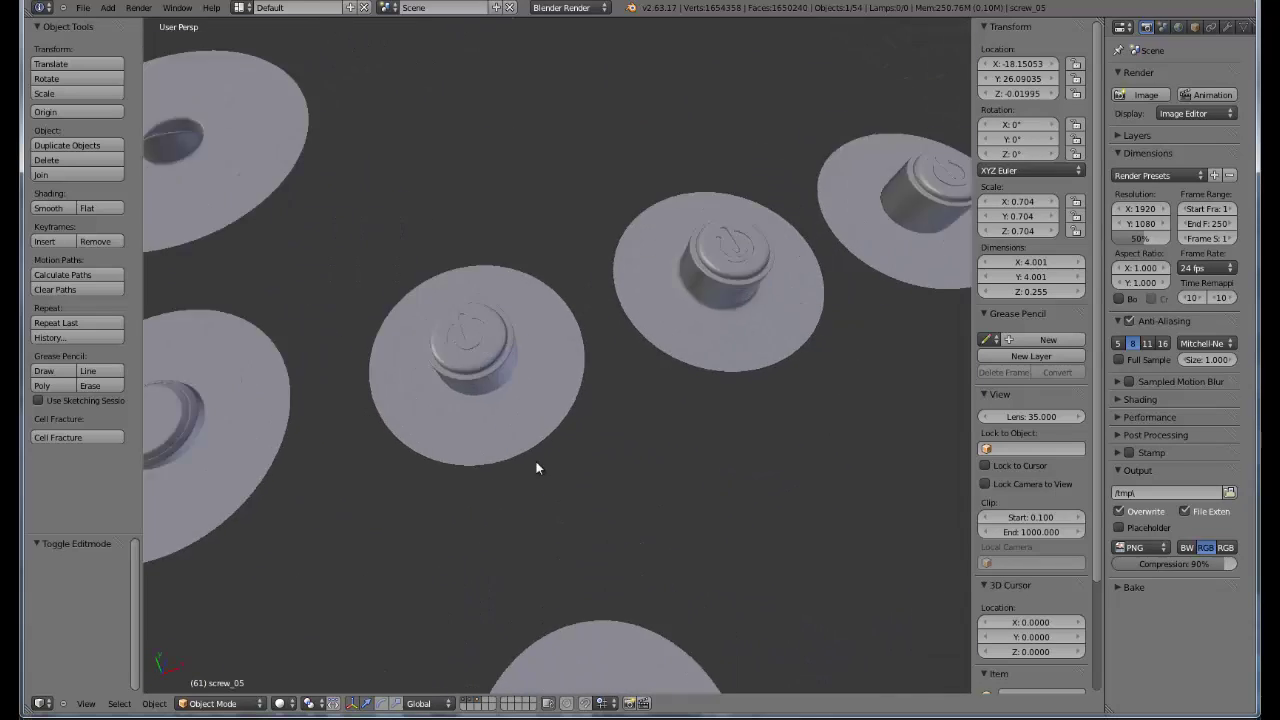
pyautogui.scroll(-5, 517, 343)
pyautogui.moveTo(451, 280); pyautogui.dragTo(532, 330, button='middle')
pyautogui.scroll(-2, 629, 567)
pyautogui.rightClick(611, 550)
pyautogui.press('Tab')
pyautogui.press('KP_Decimal')
pyautogui.scroll(10, 620, 490)
pyautogui.scroll(-3, 635, 535)
pyautogui.scroll(-4, 620, 440)
pyautogui.moveTo(652, 421); pyautogui.dragTo(424, 441, button='middle')
pyautogui.press('Tab')
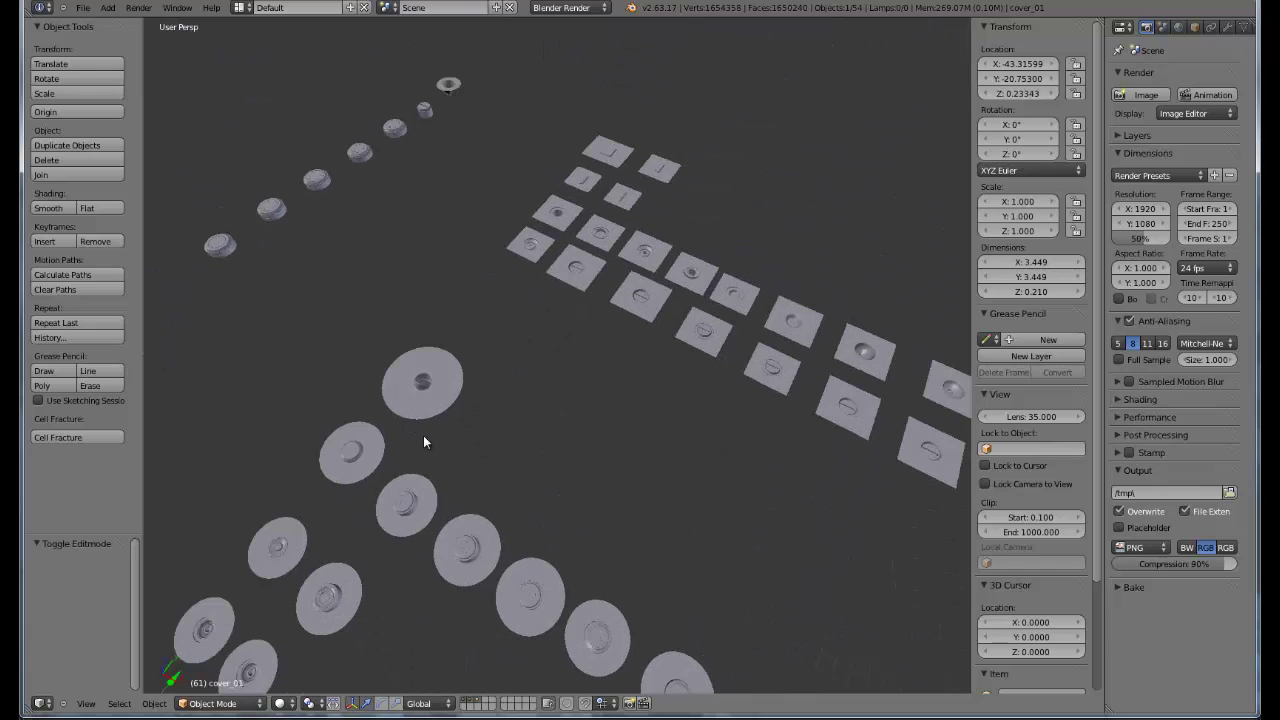
# Clear the location of screw_07 so it sits at the scene origin, and scale it up by 2.854
pyautogui.moveTo(460, 363); pyautogui.dragTo(674, 309, button='middle')
pyautogui.rightClick(530, 259)
pyautogui.scroll(4, 505, 413)
pyautogui.scroll(-4, 505, 413)
pyautogui.moveTo(486, 363); pyautogui.dragTo(535, 374, button='middle')
pyautogui.hotkey('alt', 'g')
pyautogui.scroll(4, 525, 336)
pyautogui.press('s')
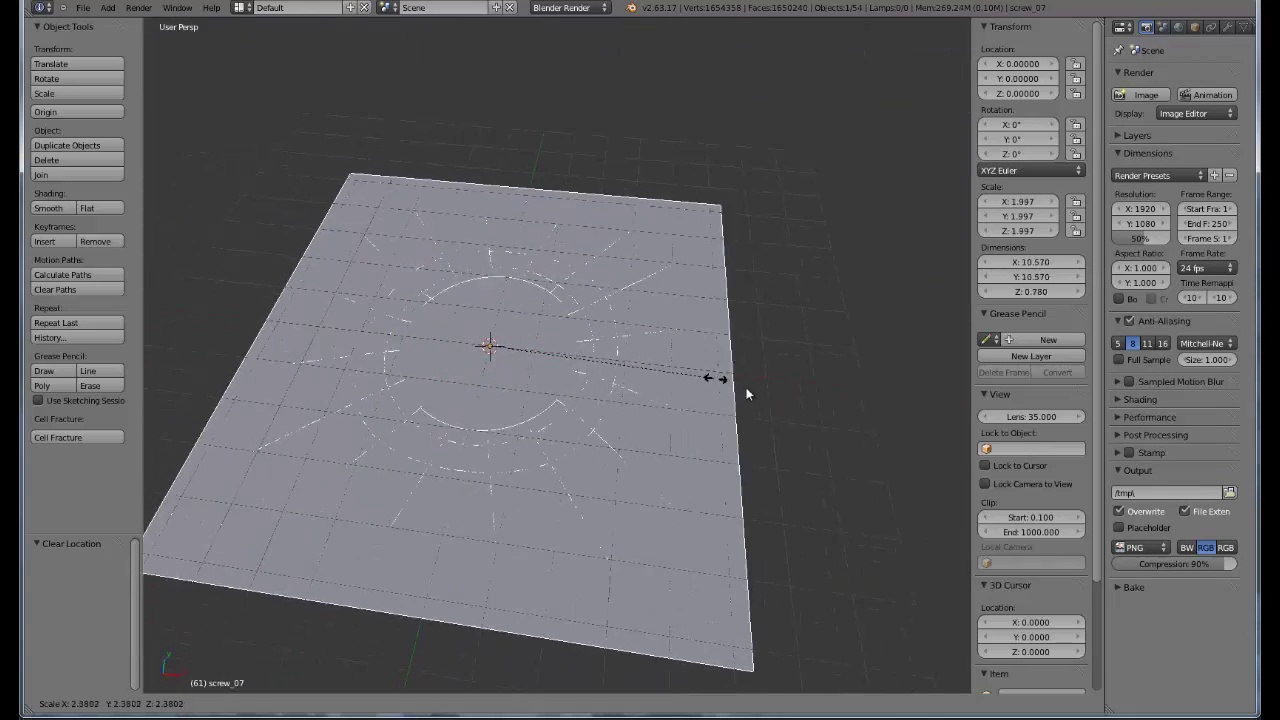
pyautogui.click(755, 396)
# Show the scene in wireframe and scale screw_07 up by a further 1.485 so it extends beyond the test plane
pyautogui.press('z')
pyautogui.moveTo(658, 374); pyautogui.dragTo(673, 348, button='middle')
pyautogui.press('s')
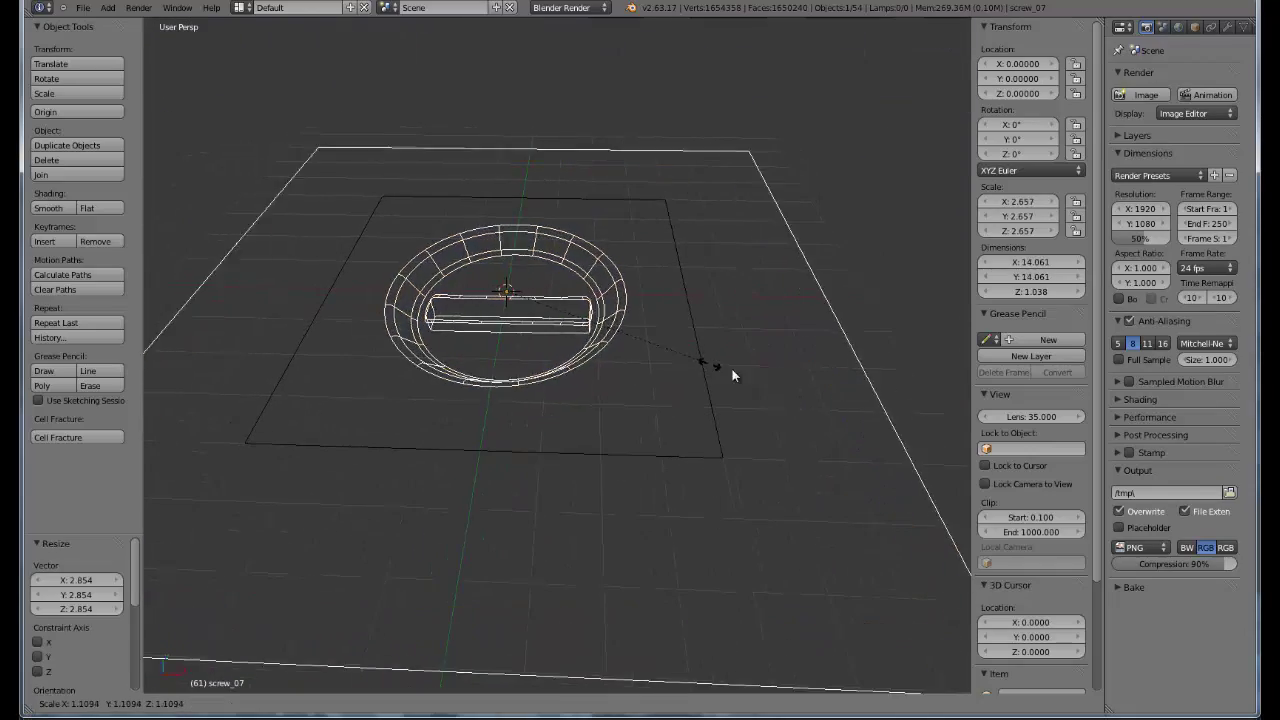
pyautogui.click(783, 385)
# Add sculptingTestPlane to the selection as the active object and set baking to Displacement with Selected to Active enabled
pyautogui.keyDown('shift'); pyautogui.click(704, 399); pyautogui.keyUp('shift')
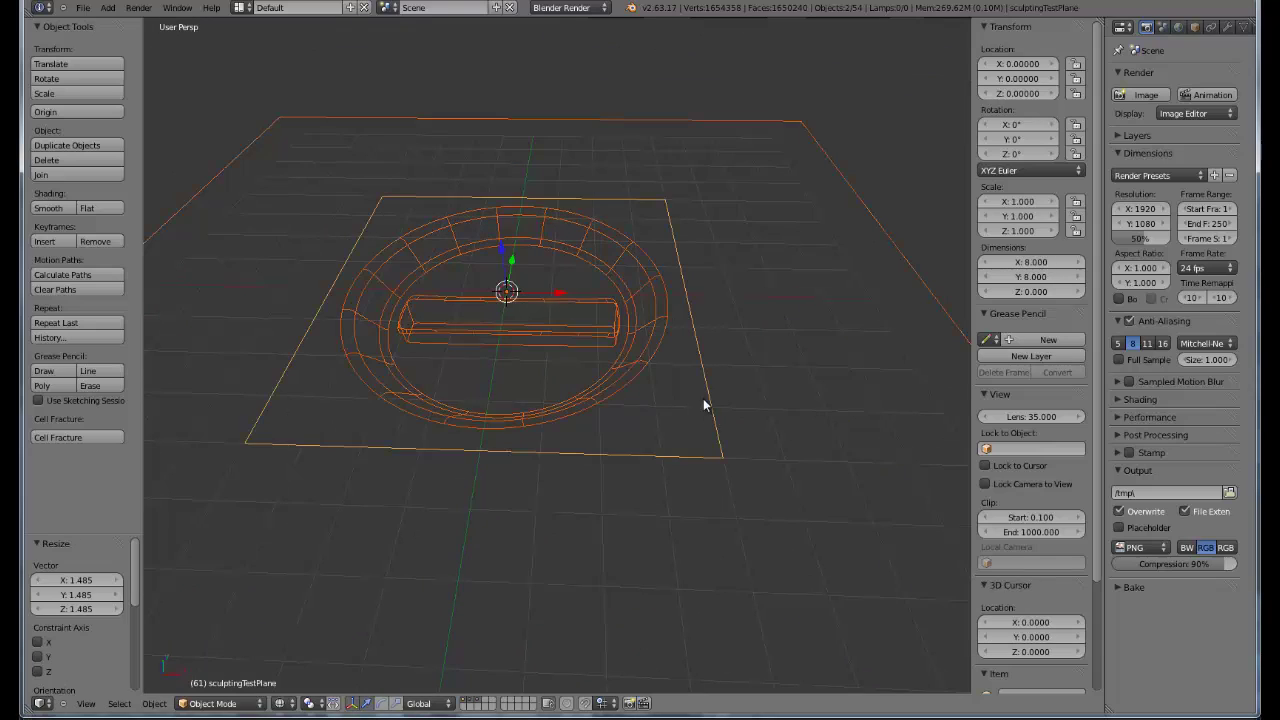
pyautogui.click(1134, 588)
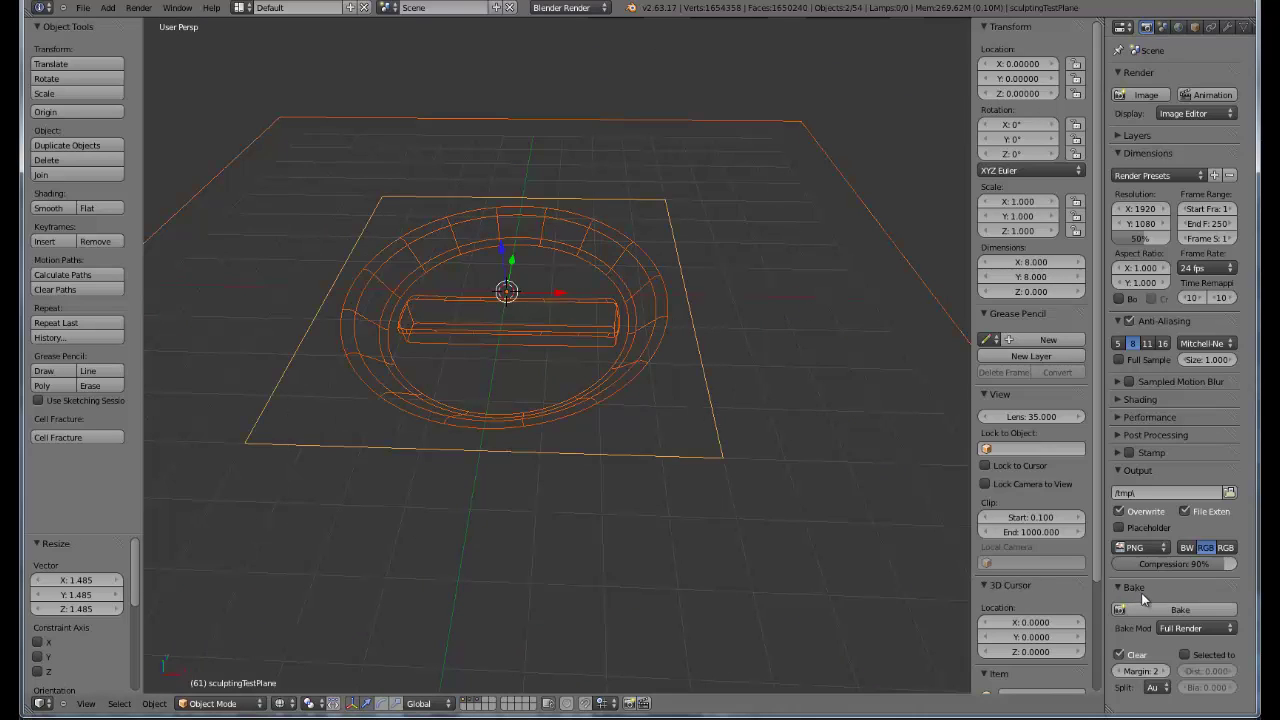
pyautogui.click(1205, 628)
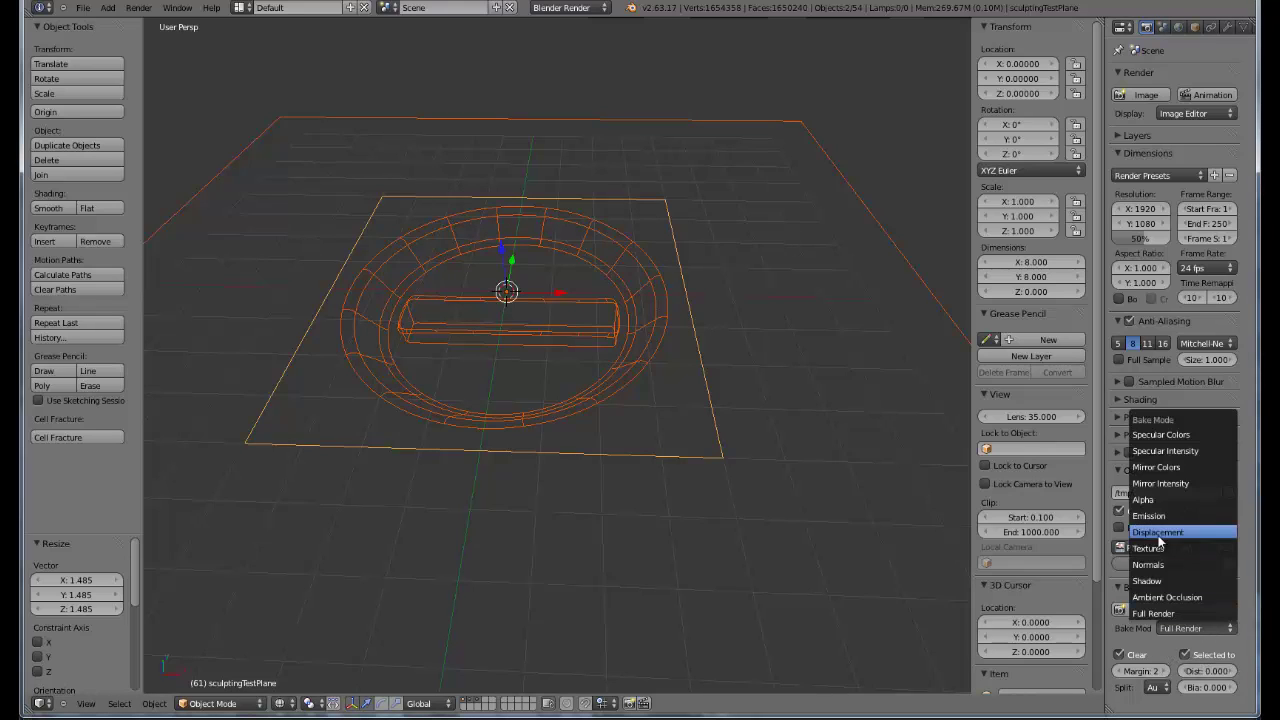
pyautogui.click(1158, 530)
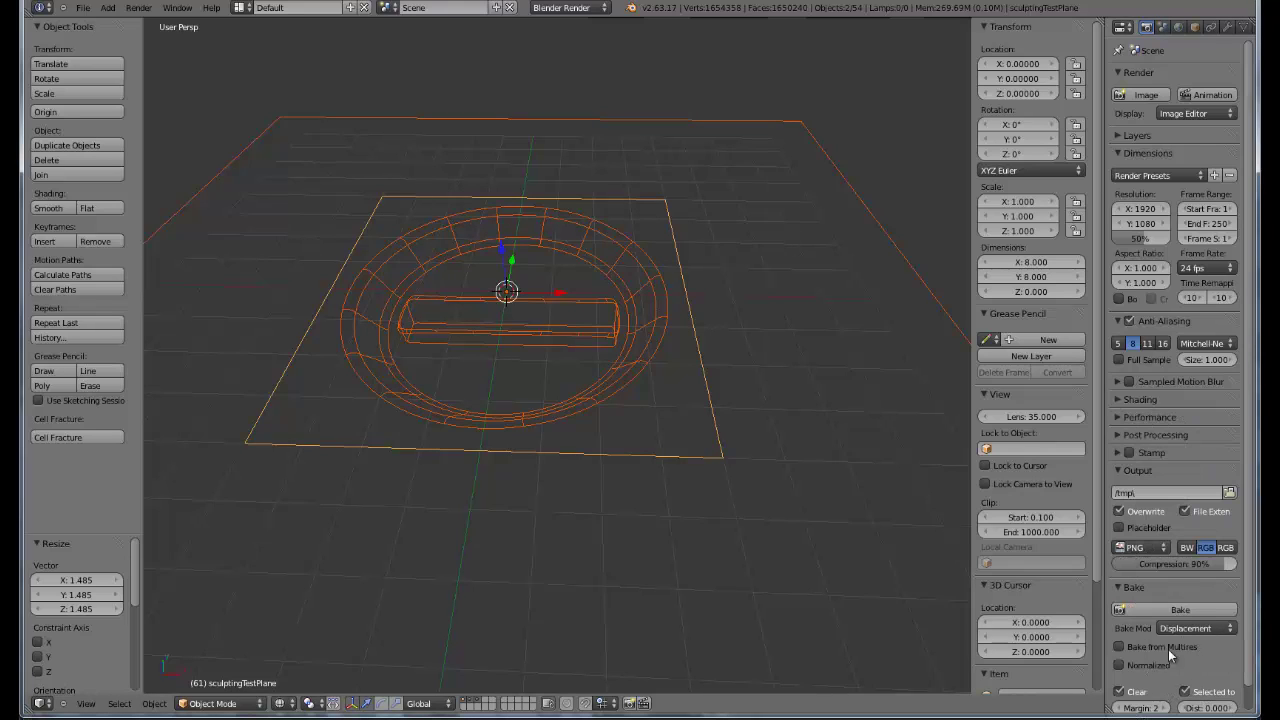
# Switch to the other Blender window with the sculpting scene, select Plane and put it in Sculpt Mode
pyautogui.scroll(-8, 720, 350)
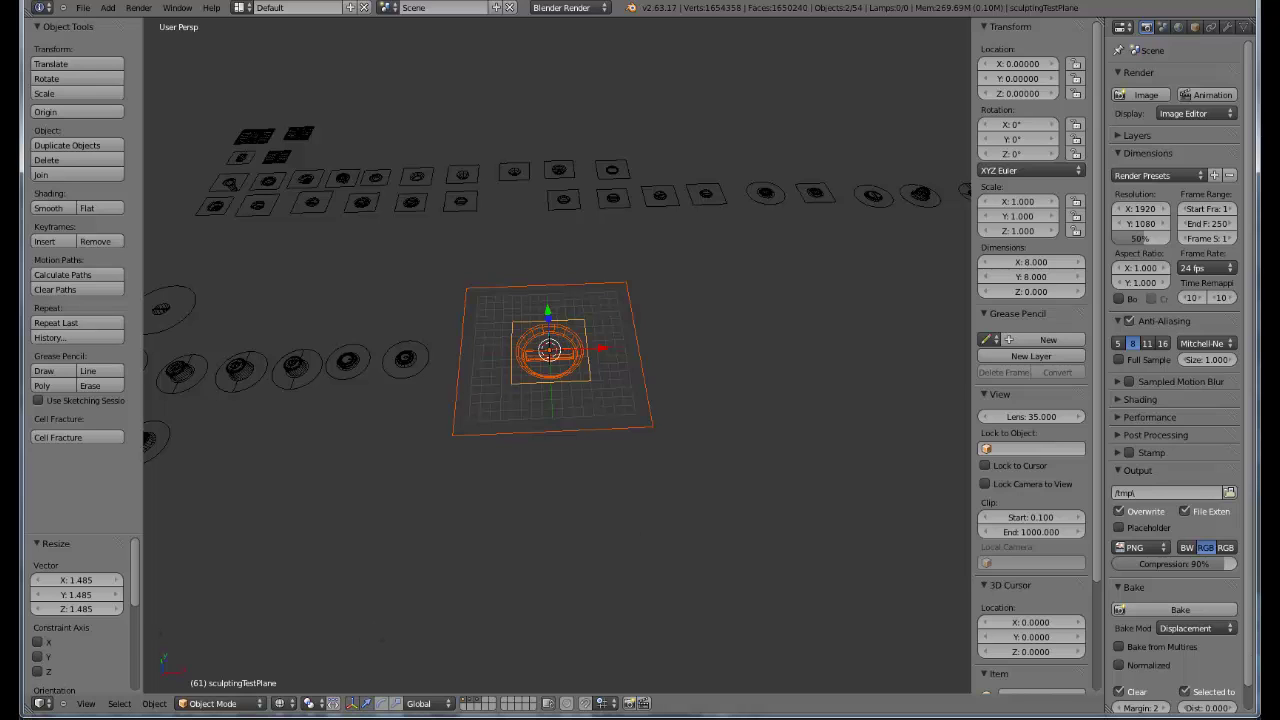
pyautogui.moveTo(143, 694)
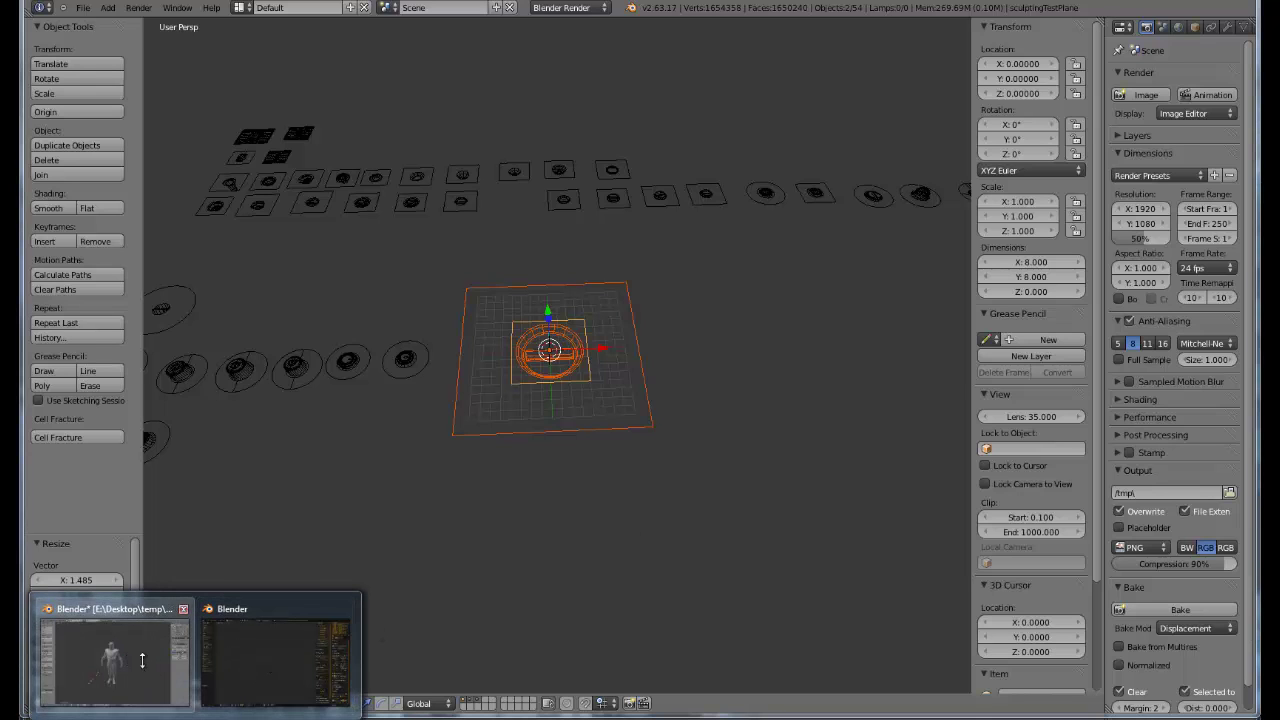
pyautogui.click(143, 667)
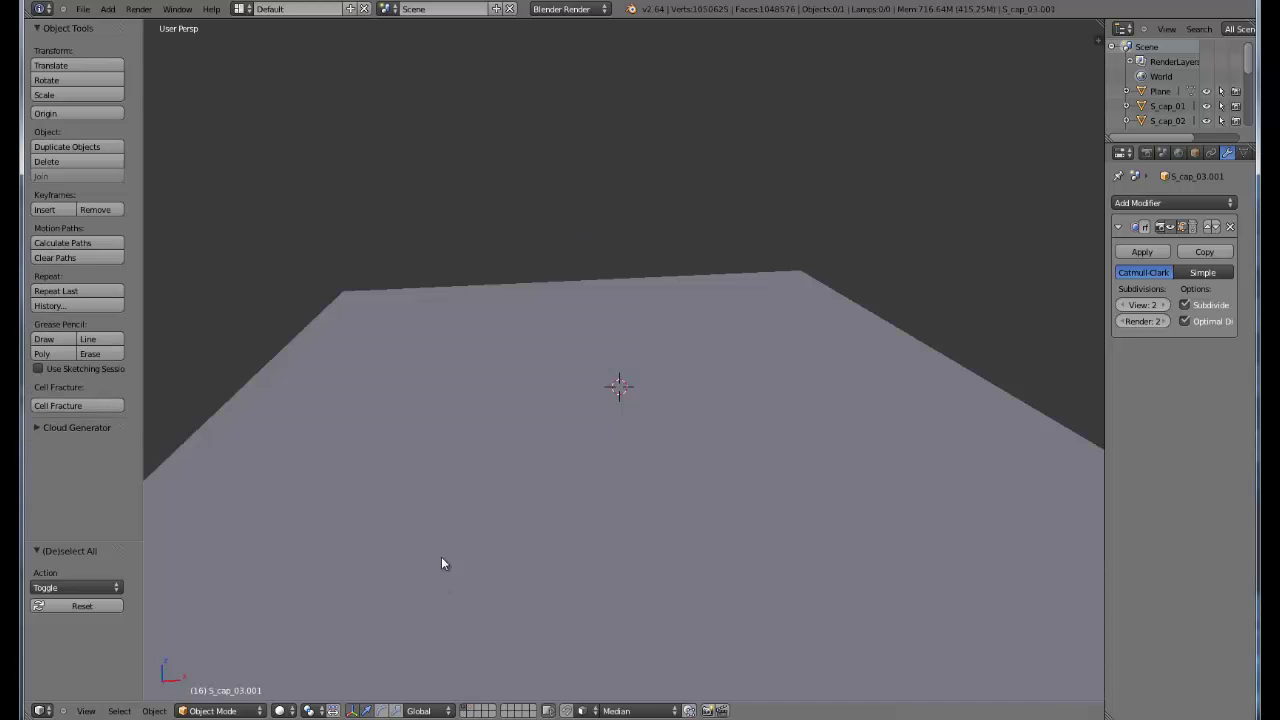
pyautogui.moveTo(441, 556); pyautogui.dragTo(408, 403, button='middle')
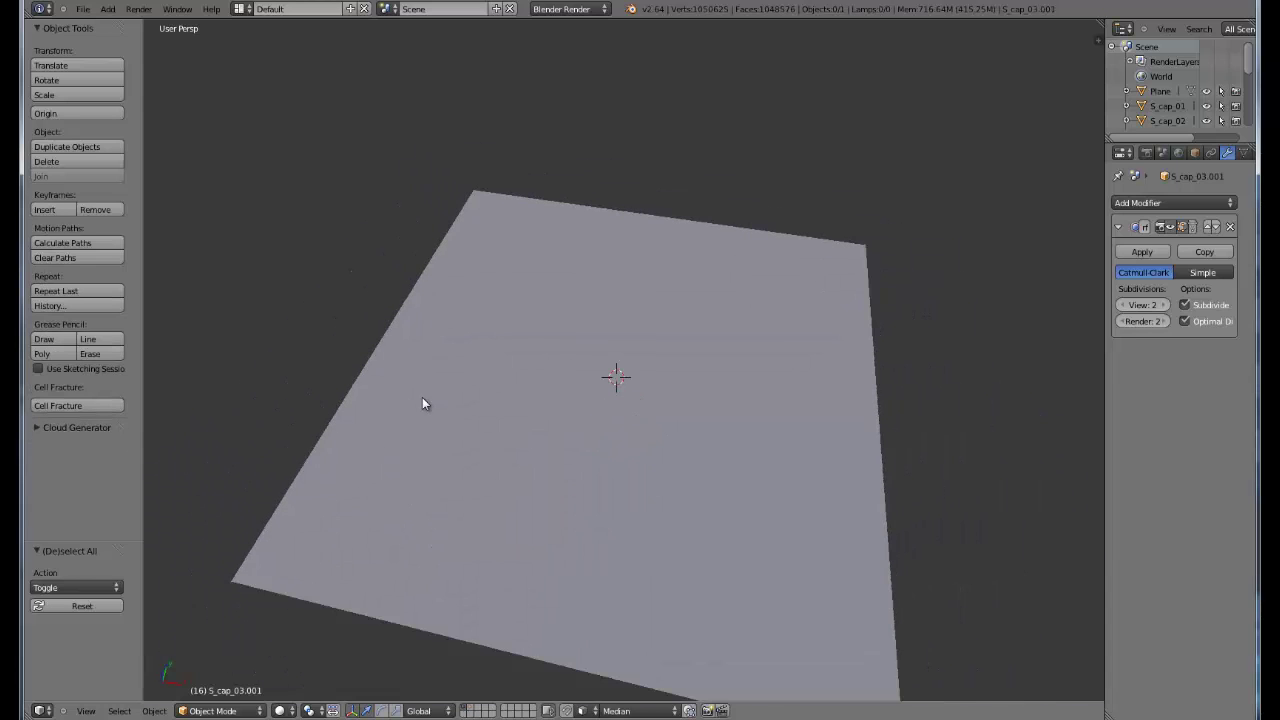
pyautogui.rightClick(424, 403)
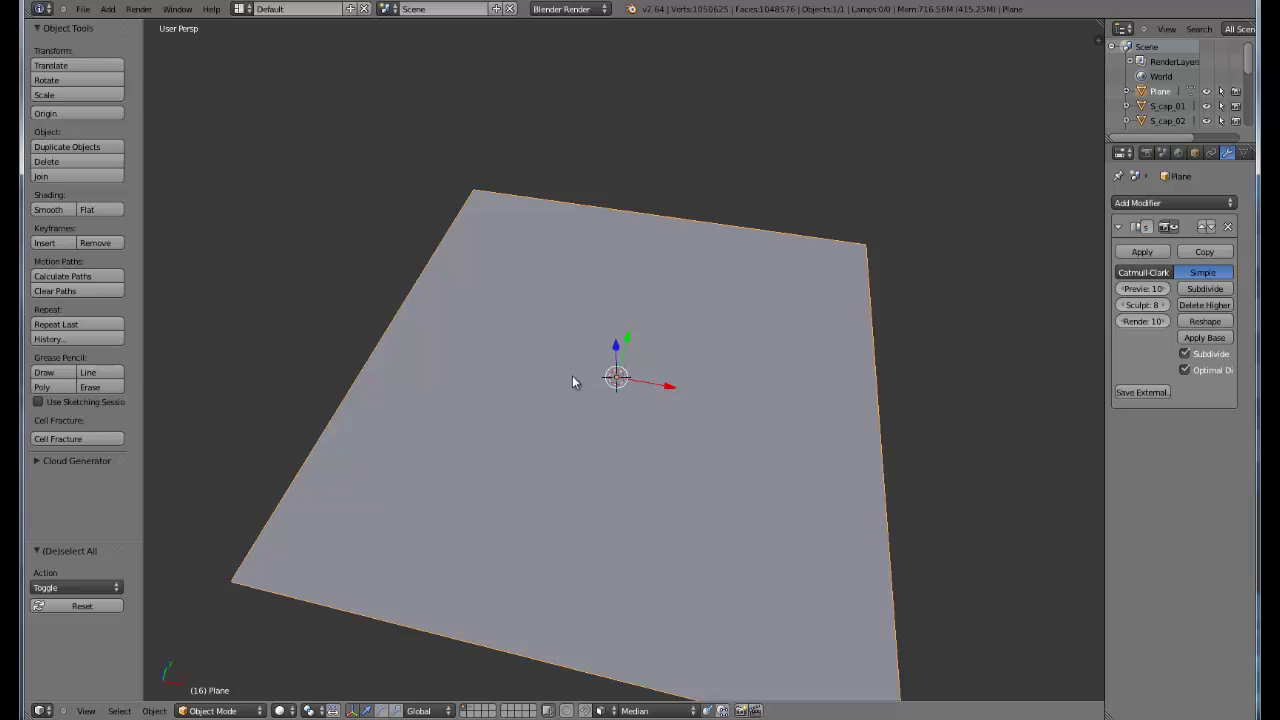
pyautogui.hotkey('ctrl', 'Tab')
pyautogui.click(536, 402)
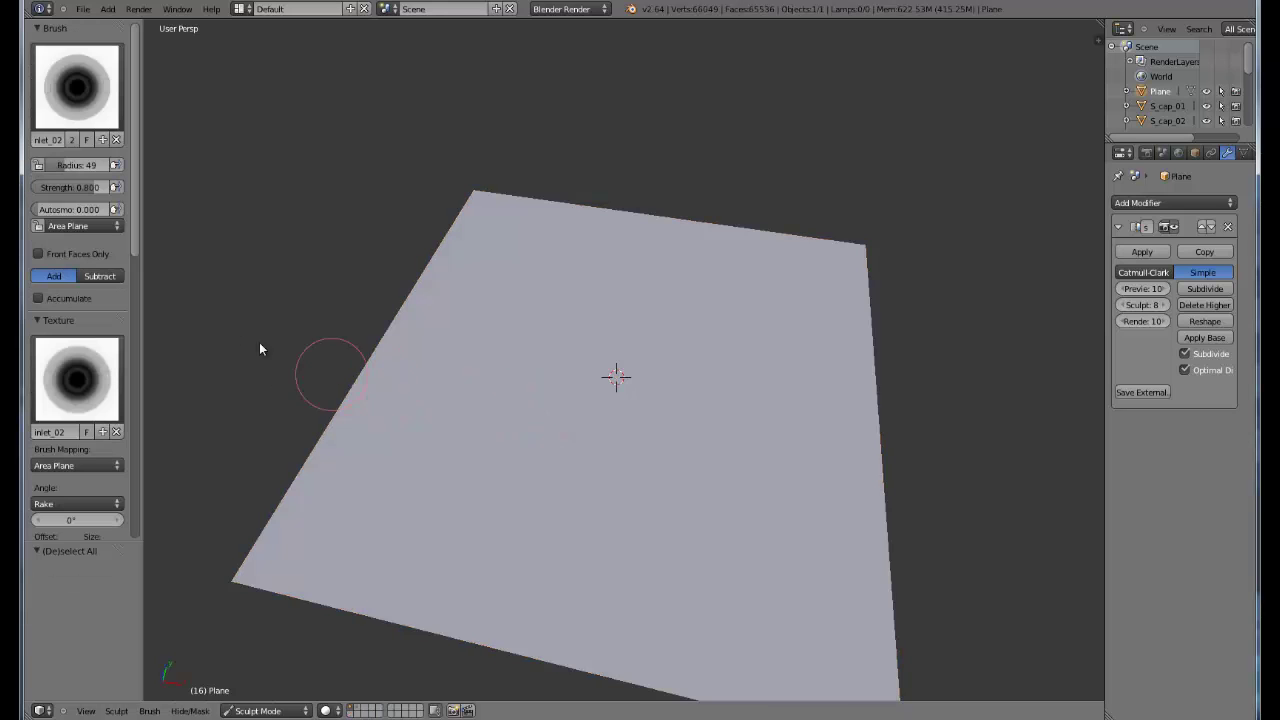
# Search the sculpt brushes for "bu", pick button_02 and try it on the plane
pyautogui.click(77, 87)
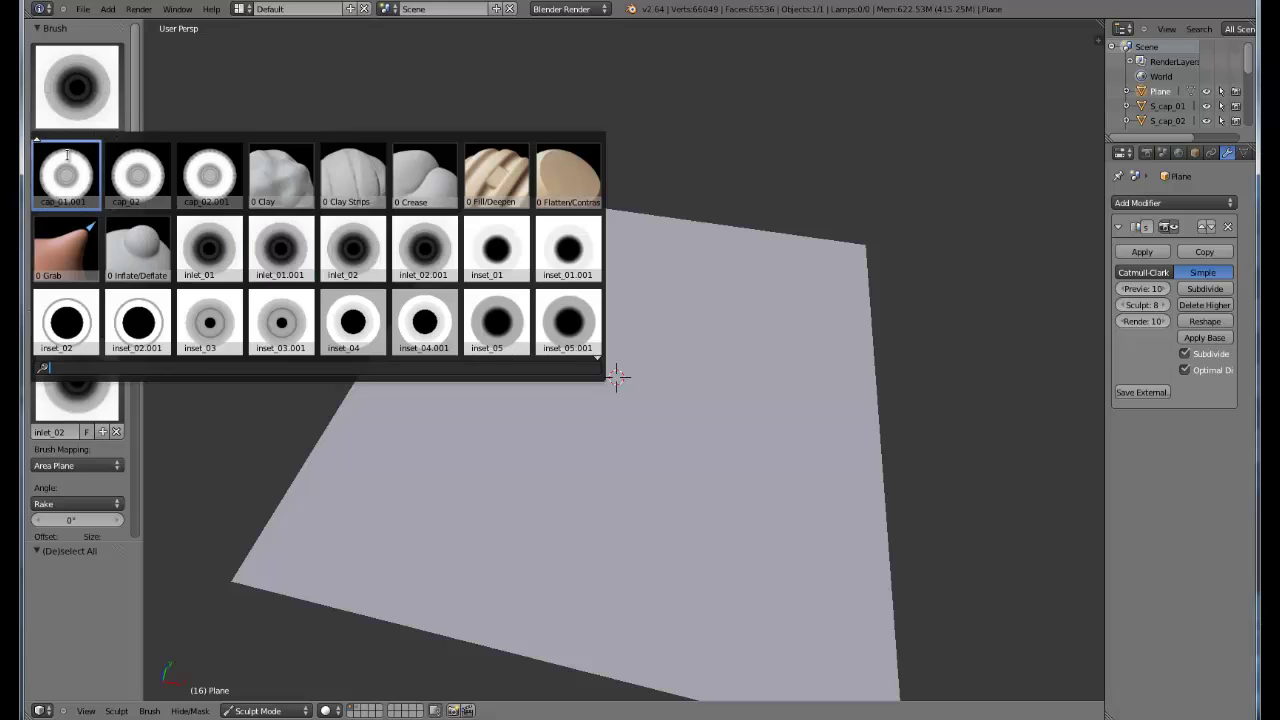
pyautogui.write('bu')
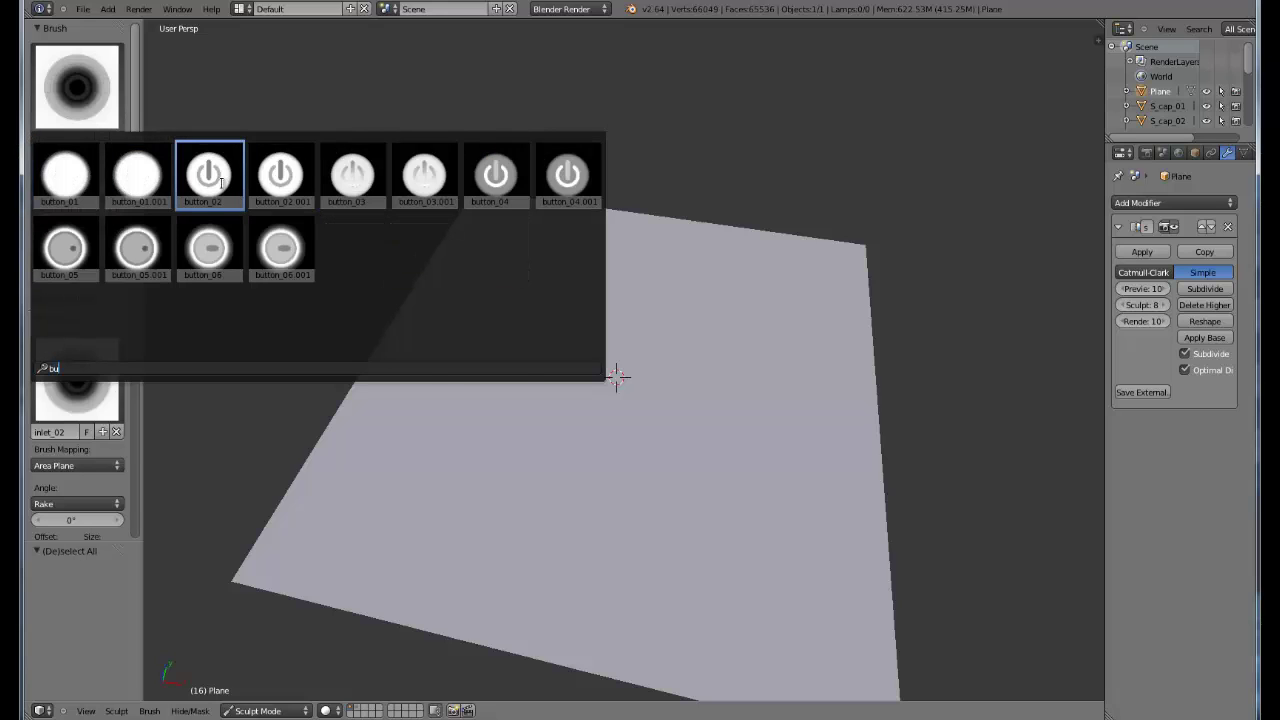
pyautogui.click(208, 176)
pyautogui.moveTo(561, 282)
pyautogui.mouseDown()
pyautogui.moveTo(514, 282)
pyautogui.moveTo(334, 340)
pyautogui.mouseUp()
# Set the brush's stroke method to Space, adjust the spacing, try a stroke across the plane and undo it
pyautogui.scroll(-5, 86, 325)
pyautogui.scroll(-2, 86, 325)
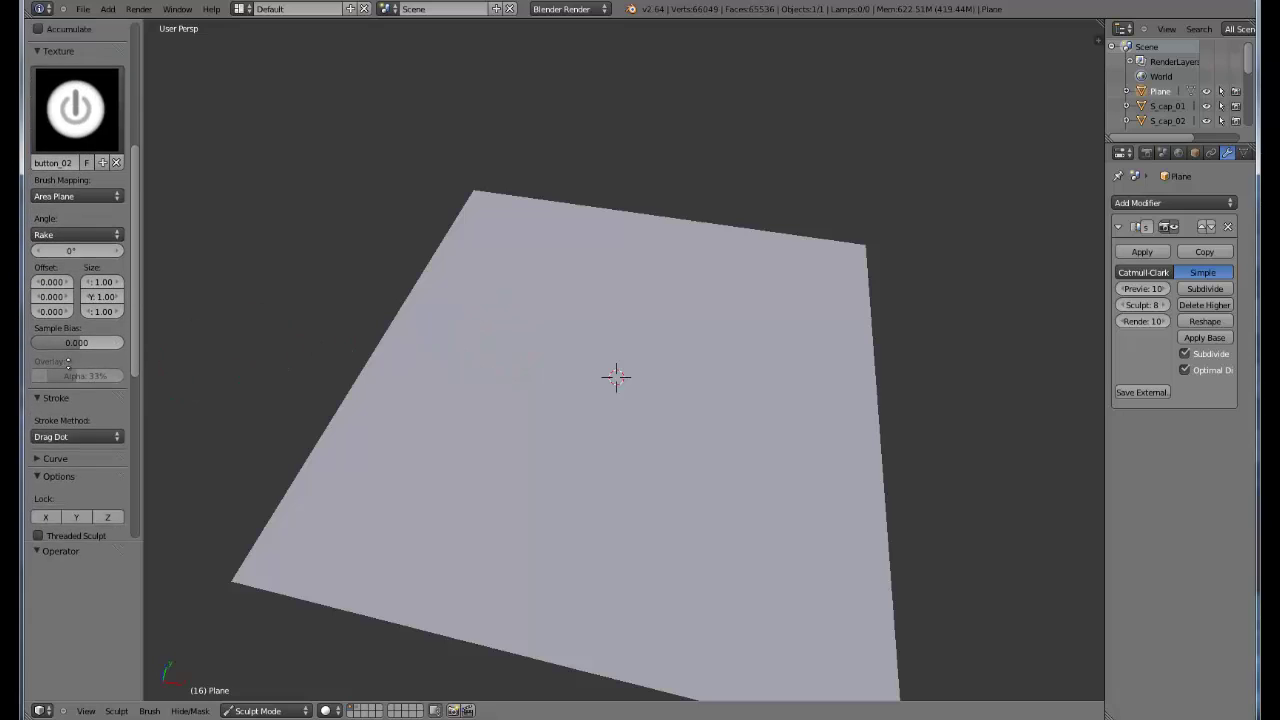
pyautogui.scroll(-2, 60, 357)
pyautogui.scroll(-3, 60, 357)
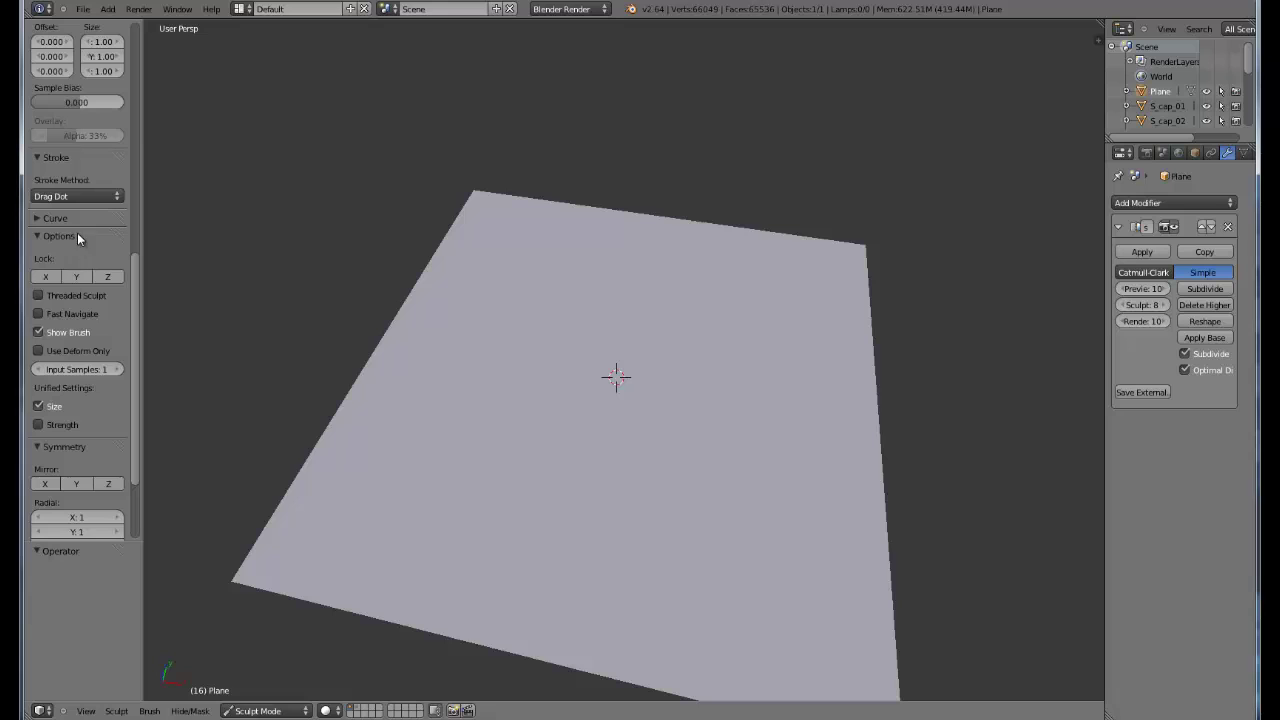
pyautogui.scroll(2, 78, 396)
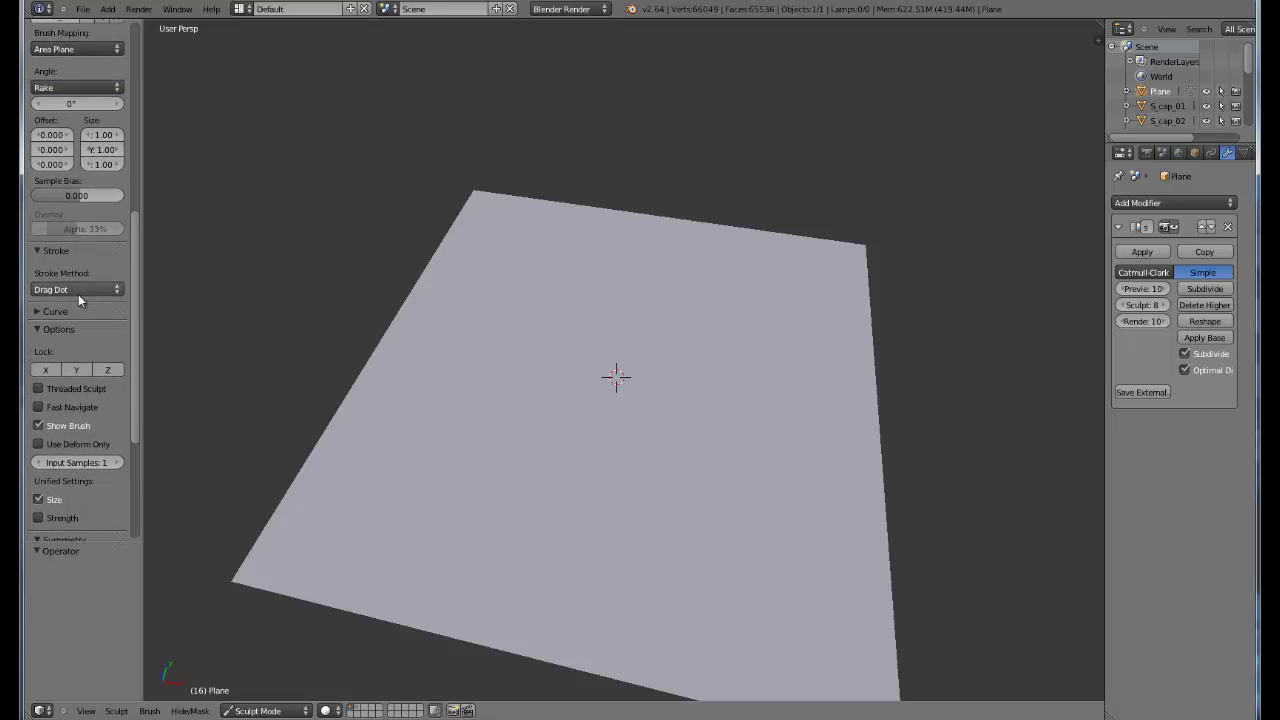
pyautogui.click(78, 292)
pyautogui.click(92, 289)
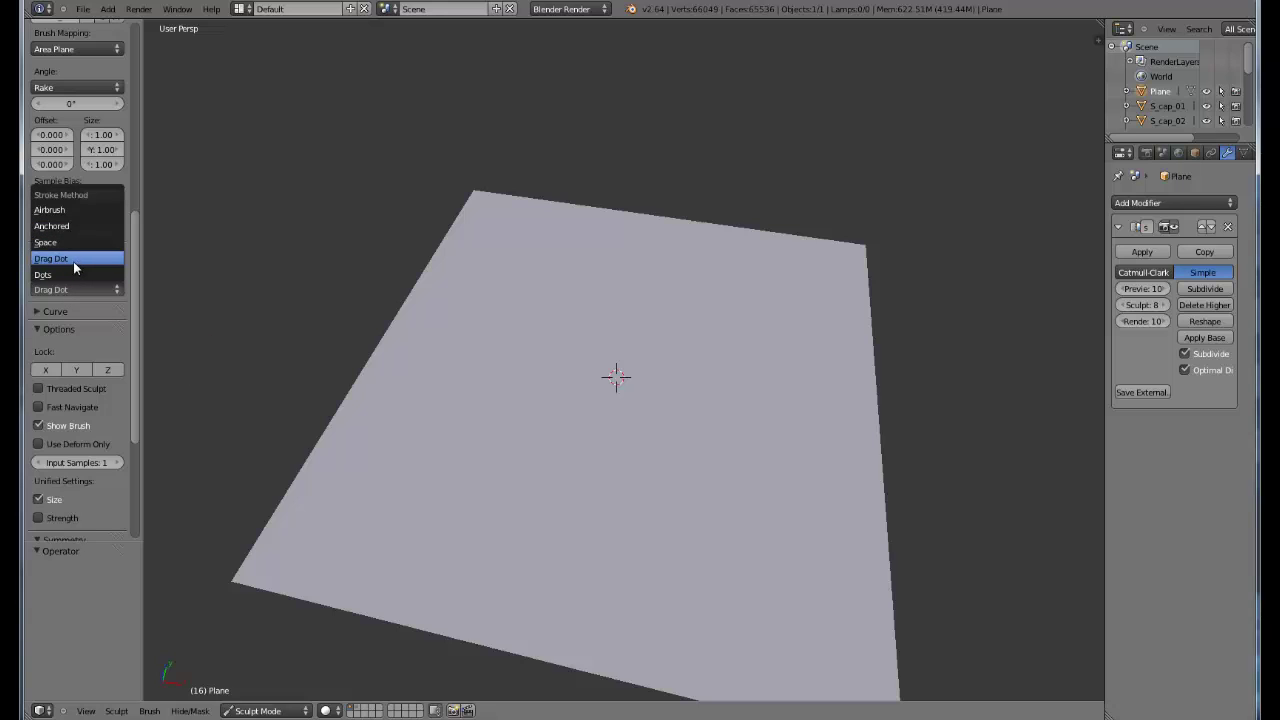
pyautogui.click(73, 244)
pyautogui.moveTo(97, 311); pyautogui.dragTo(82, 311)
pyautogui.moveTo(482, 337)
pyautogui.mouseDown()
pyautogui.moveTo(587, 336)
pyautogui.moveTo(706, 420)
pyautogui.moveTo(680, 440)
pyautogui.mouseUp()
pyautogui.hotkey('ctrl', 'z')
# Set the stroke spacing to 136%, try another stroke across the plane and undo it
pyautogui.moveTo(120, 311)
pyautogui.mouseDown()
pyautogui.moveTo(97, 315)
pyautogui.moveTo(122, 313)
pyautogui.mouseUp()
pyautogui.moveTo(614, 362)
pyautogui.mouseDown()
pyautogui.moveTo(757, 457)
pyautogui.moveTo(480, 537)
pyautogui.moveTo(463, 366)
pyautogui.moveTo(715, 303)
pyautogui.moveTo(368, 584)
pyautogui.mouseUp()
pyautogui.hotkey('ctrl', 'z')
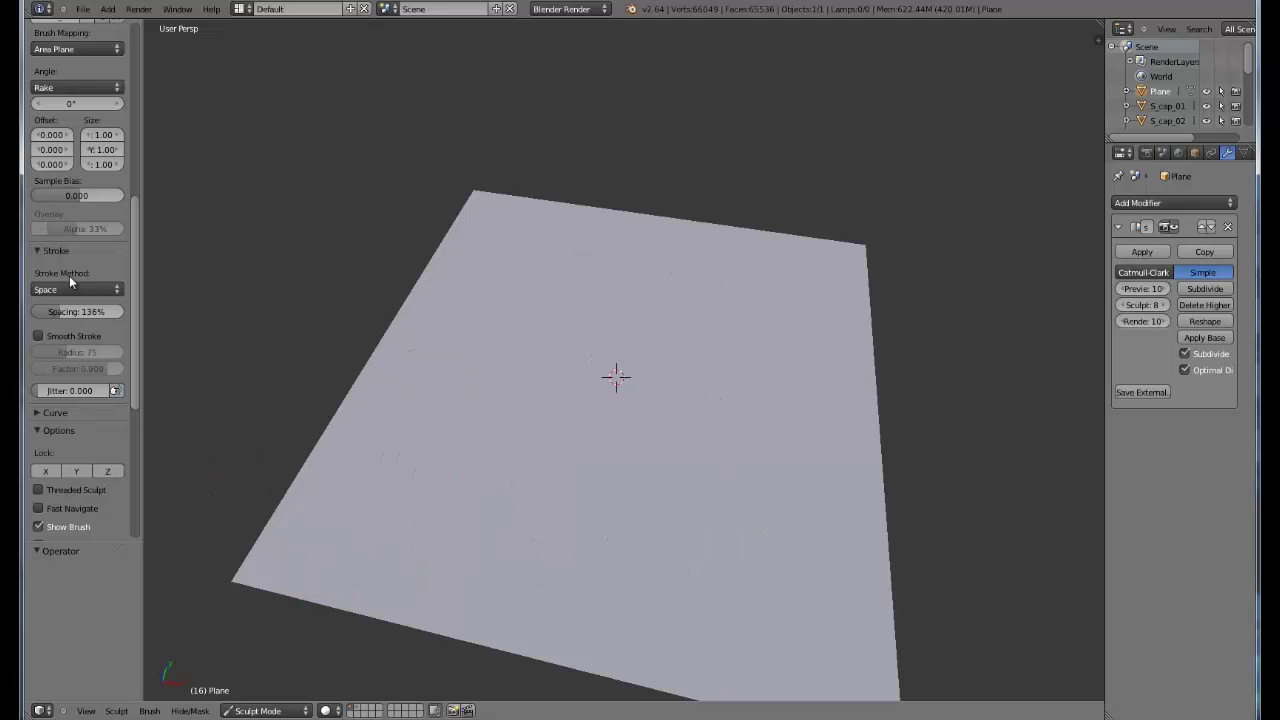
# Set the stroke method to Anchored, try one button stamp on the plane and undo it
pyautogui.click(75, 289)
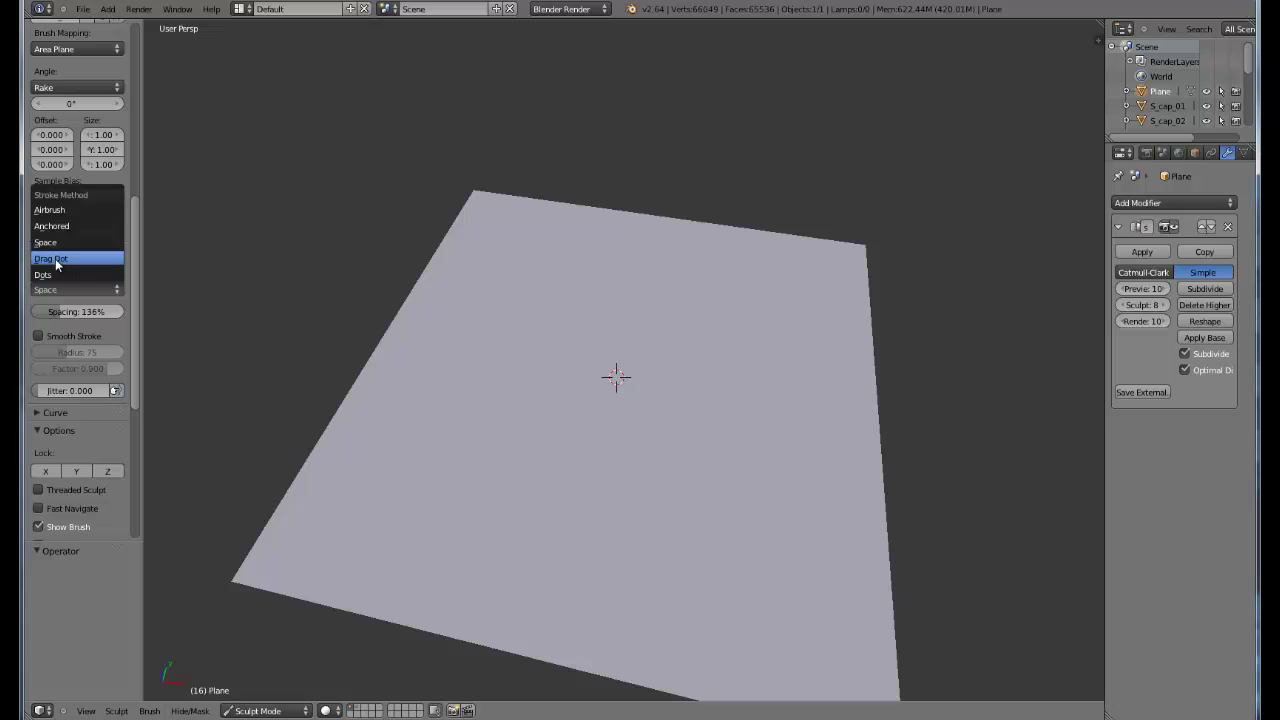
pyautogui.click(75, 289)
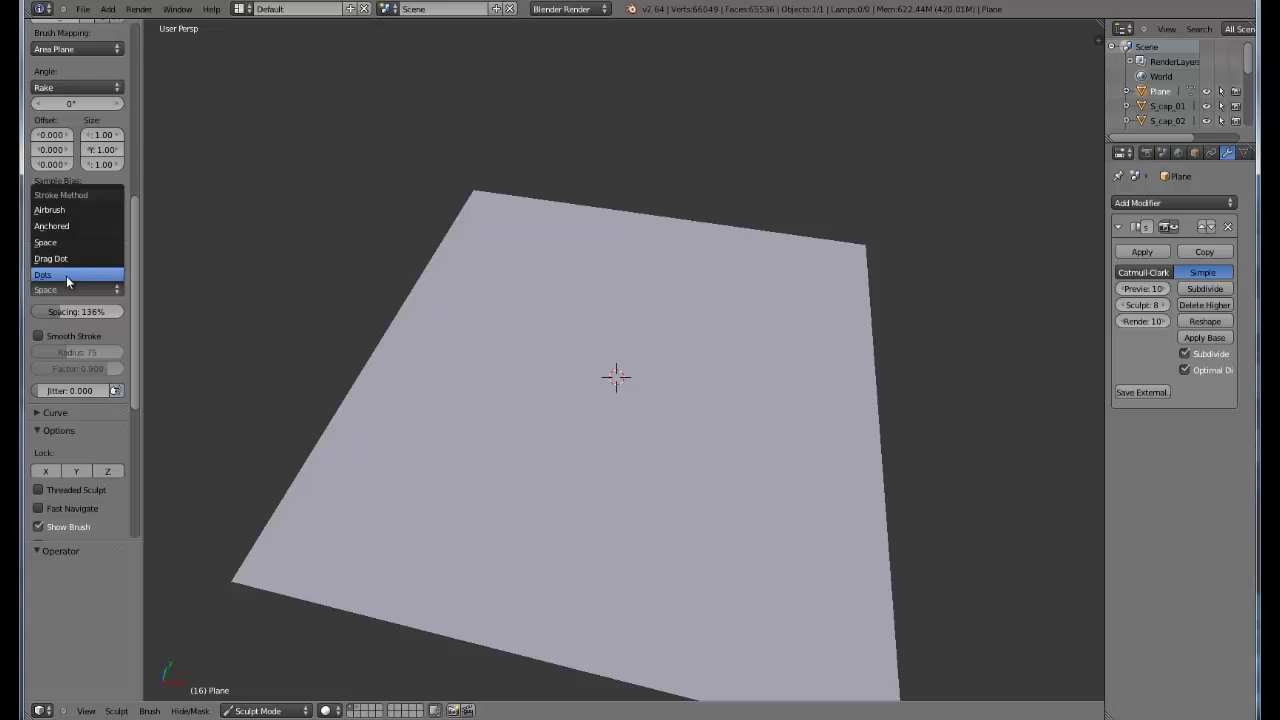
pyautogui.click(52, 226)
pyautogui.moveTo(559, 356)
pyautogui.mouseDown()
pyautogui.moveTo(641, 397)
pyautogui.moveTo(559, 399)
pyautogui.moveTo(707, 501)
pyautogui.moveTo(512, 379)
pyautogui.mouseUp()
pyautogui.hotkey('ctrl', 'z')
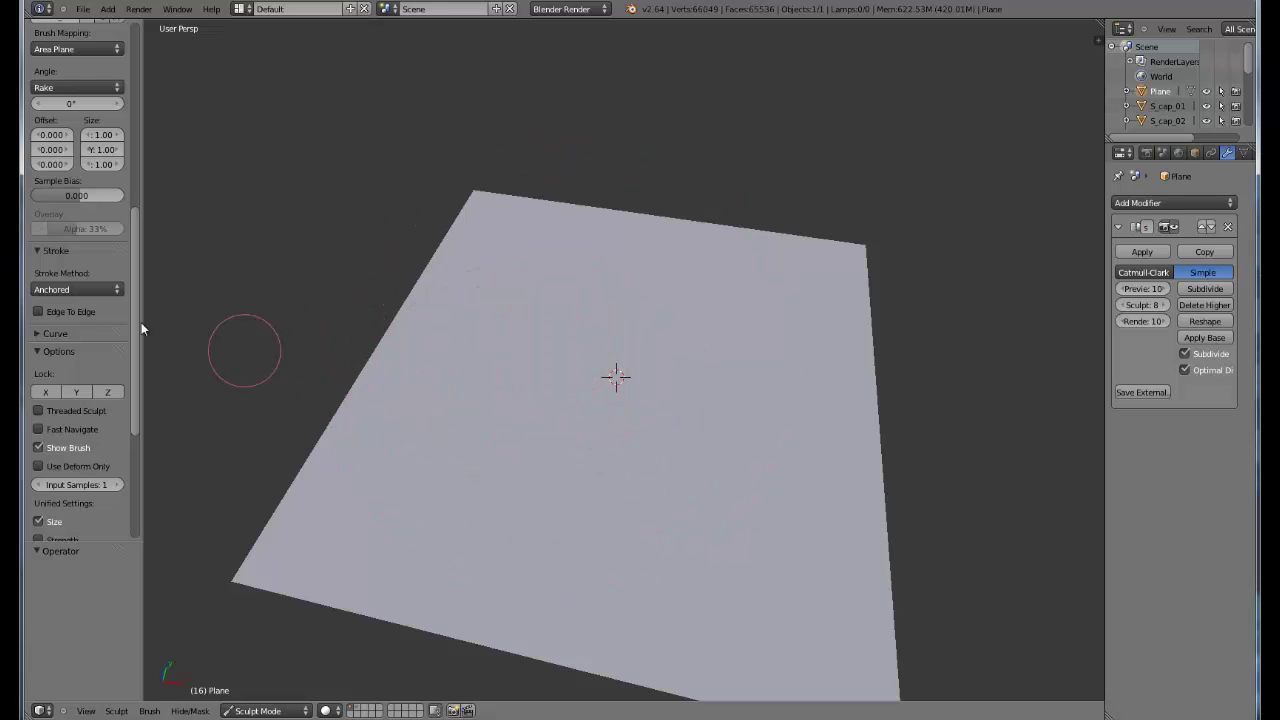
# Set the sculpt symmetry's radial Z count to 8
pyautogui.click(60, 290)
pyautogui.scroll(5, 92, 300)
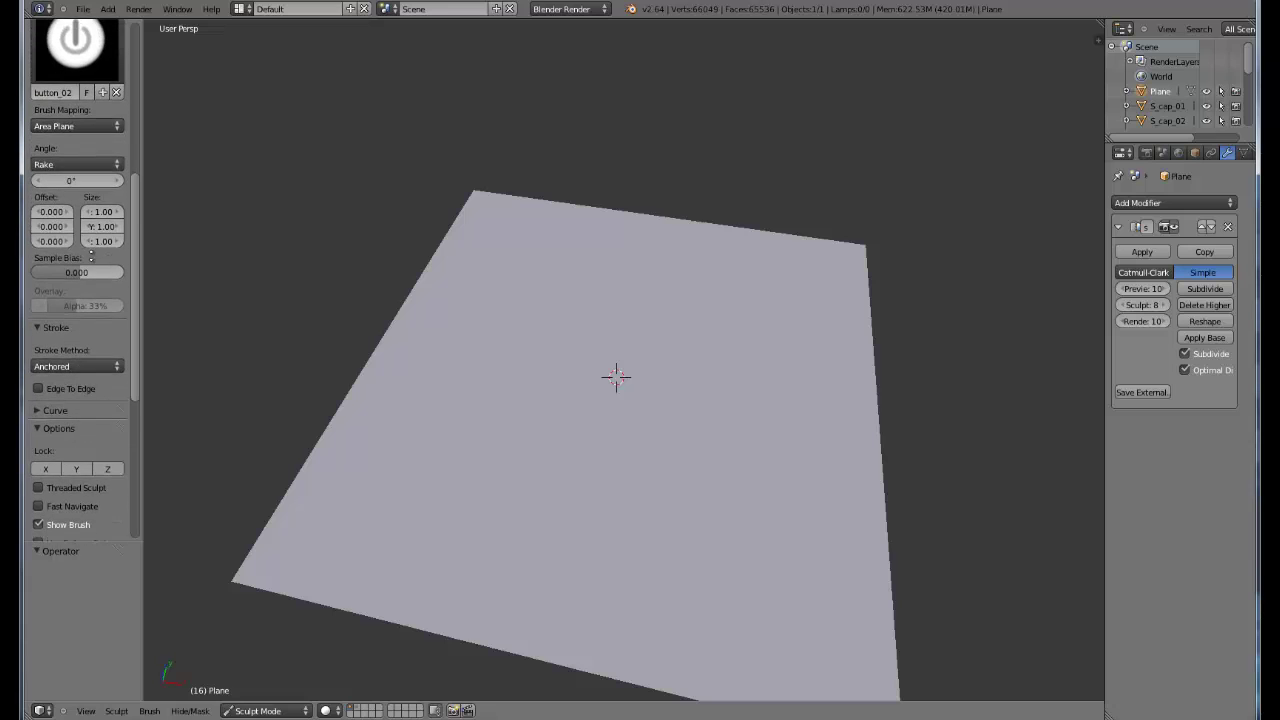
pyautogui.scroll(-8, 87, 337)
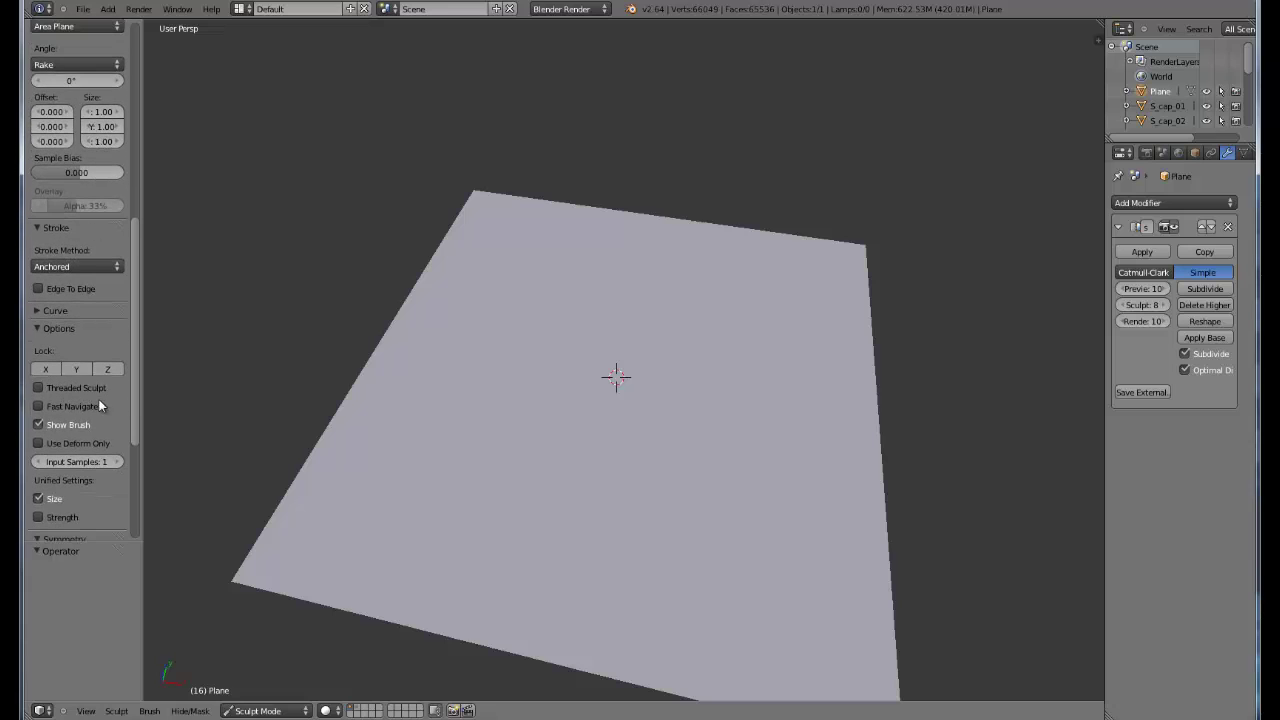
pyautogui.scroll(-5, 110, 300)
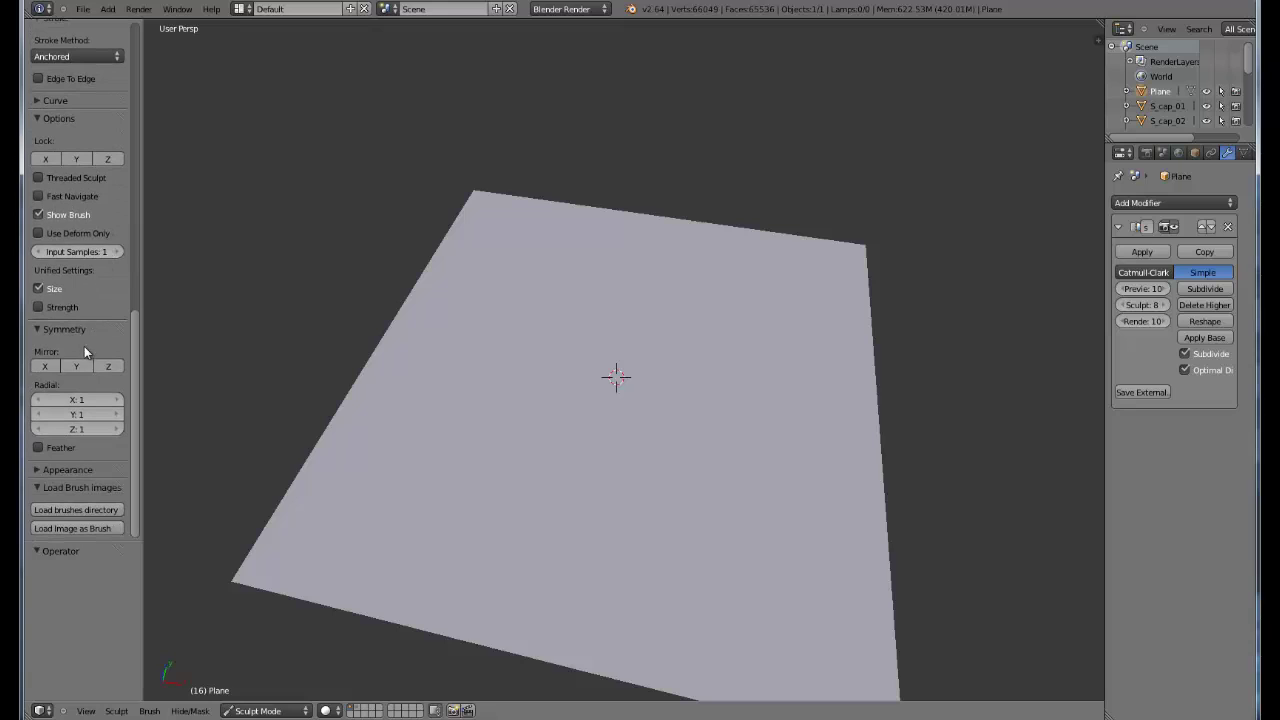
pyautogui.click(110, 428)
pyautogui.write('7')
pyautogui.press('Return')
pyautogui.click(110, 429)
# Stamp a ring of large power buttons around the plane's centre and add smaller button rings inside it
pyautogui.moveTo(455, 343)
pyautogui.mouseDown()
pyautogui.moveTo(521, 365)
pyautogui.moveTo(480, 397)
pyautogui.moveTo(357, 391)
pyautogui.moveTo(341, 316)
pyautogui.mouseUp()
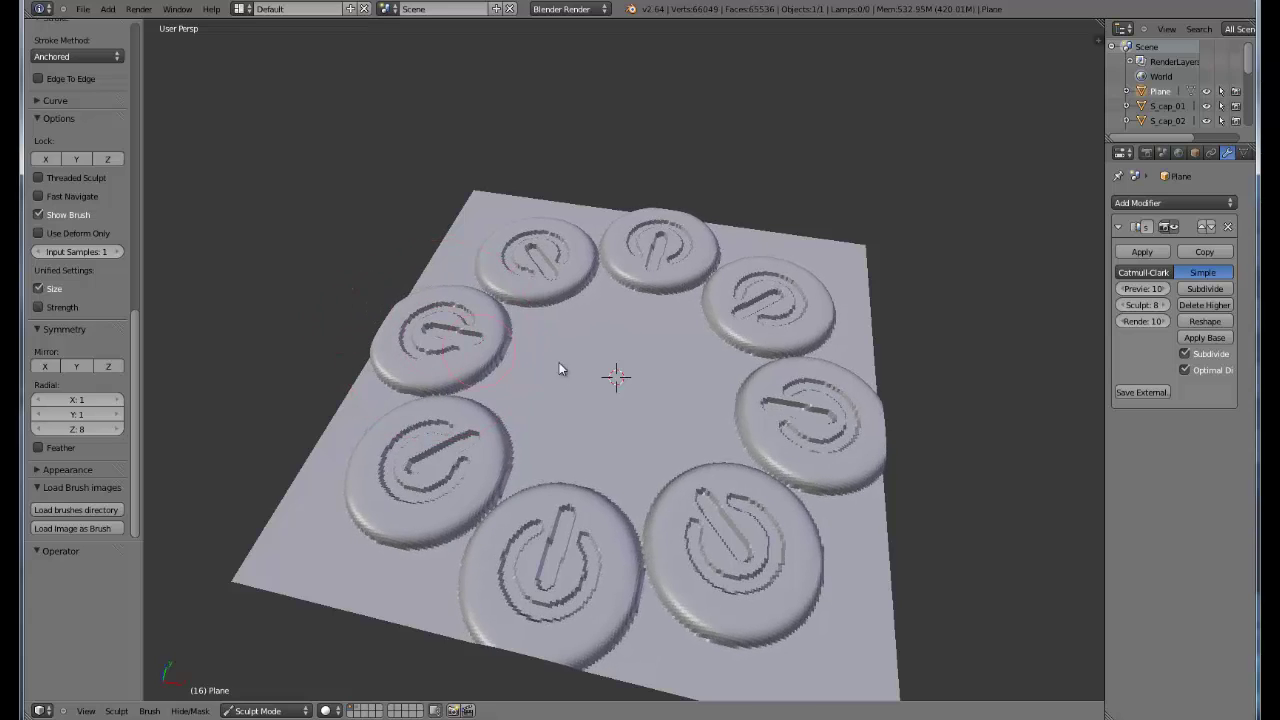
pyautogui.moveTo(541, 365); pyautogui.dragTo(573, 394, button='middle')
pyautogui.moveTo(512, 390)
pyautogui.mouseDown()
pyautogui.moveTo(540, 397)
pyautogui.moveTo(555, 366)
pyautogui.moveTo(584, 373)
pyautogui.mouseUp()
pyautogui.moveTo(584, 373)
pyautogui.mouseDown(button='middle')
pyautogui.moveTo(712, 306)
pyautogui.moveTo(780, 248)
pyautogui.moveTo(672, 277)
pyautogui.moveTo(617, 238)
pyautogui.moveTo(654, 294)
pyautogui.mouseUp(button='middle')
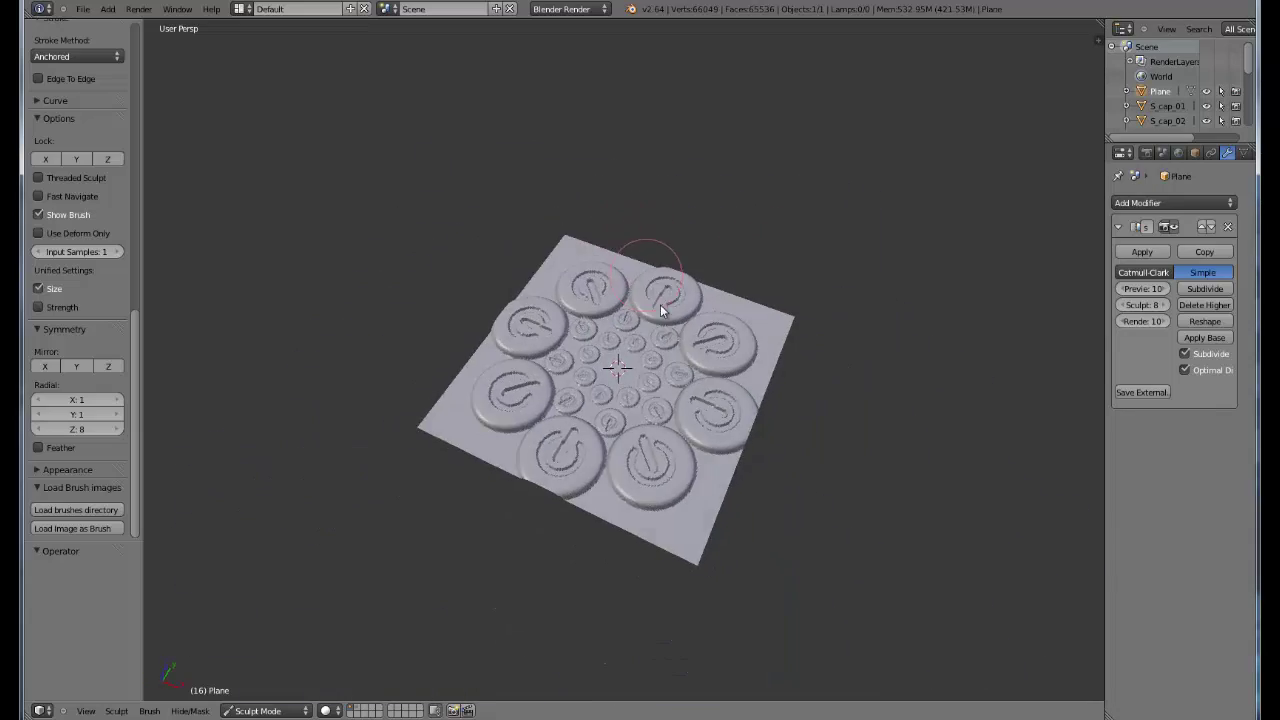
pyautogui.scroll(5, 707, 402)
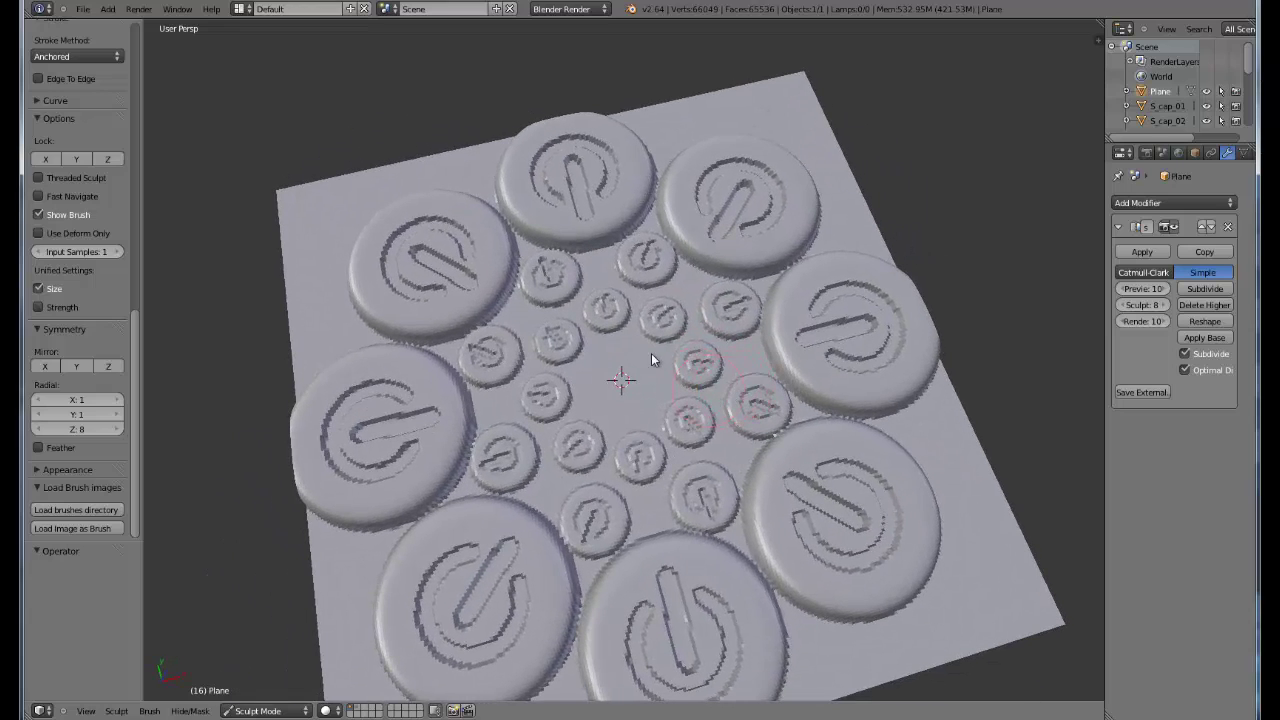